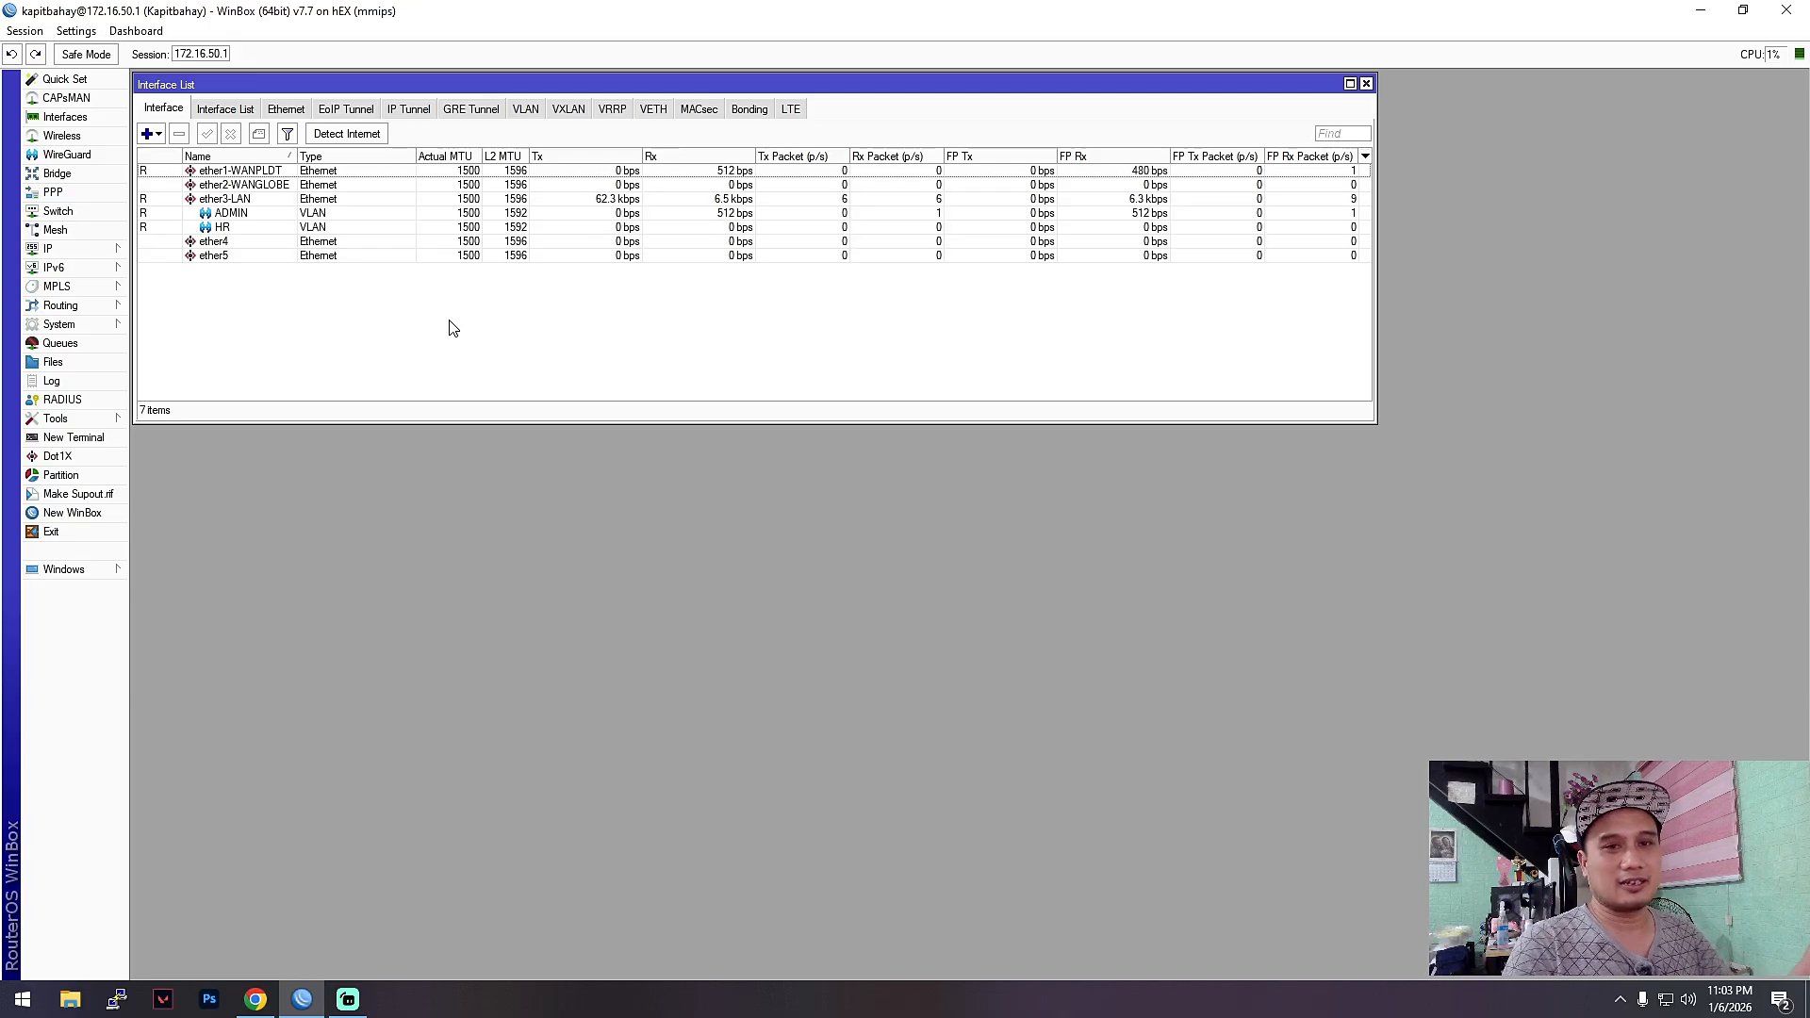
- Compare the ADMIN and HR VLAN entries under ether3-LAN in the interface list
left_click(226, 228)
left_click(239, 211)
left_click(232, 228)
left_click(244, 211)
left_click(235, 226)
left_click(247, 210)
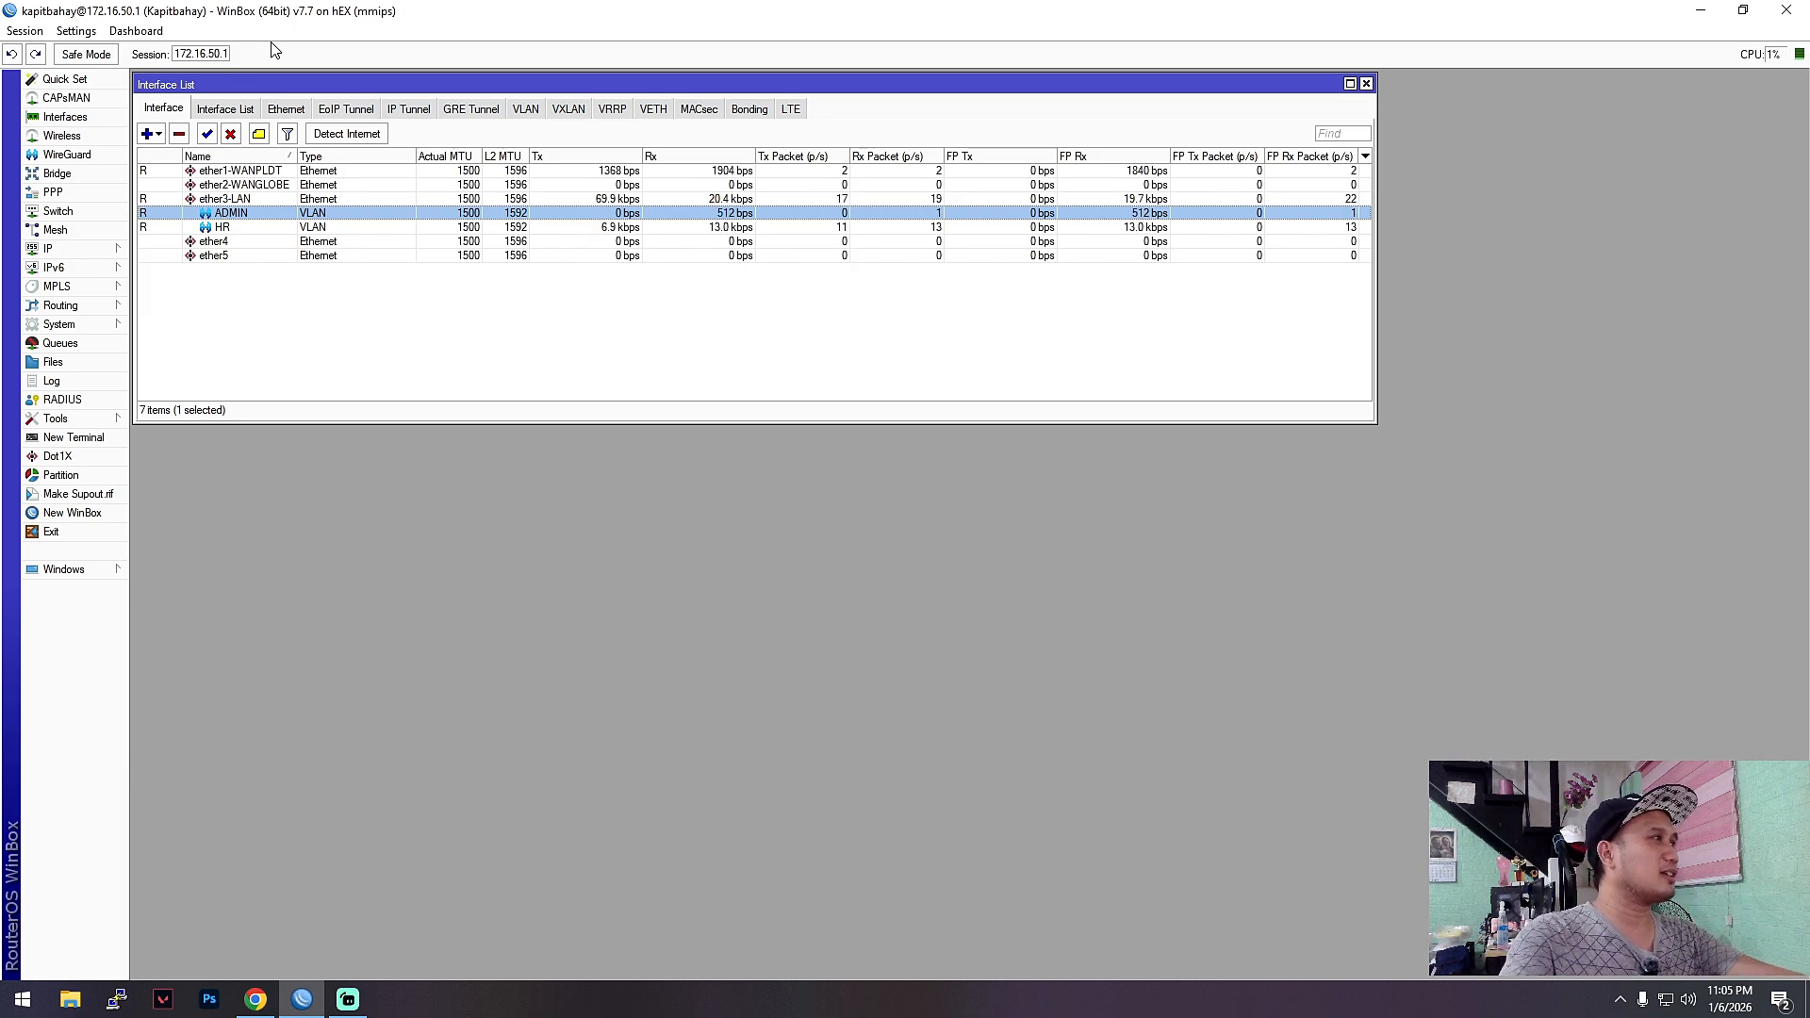
- Open the hotspot server list and view the settings of the existing Hotspot-Server entry
left_click(80, 249)
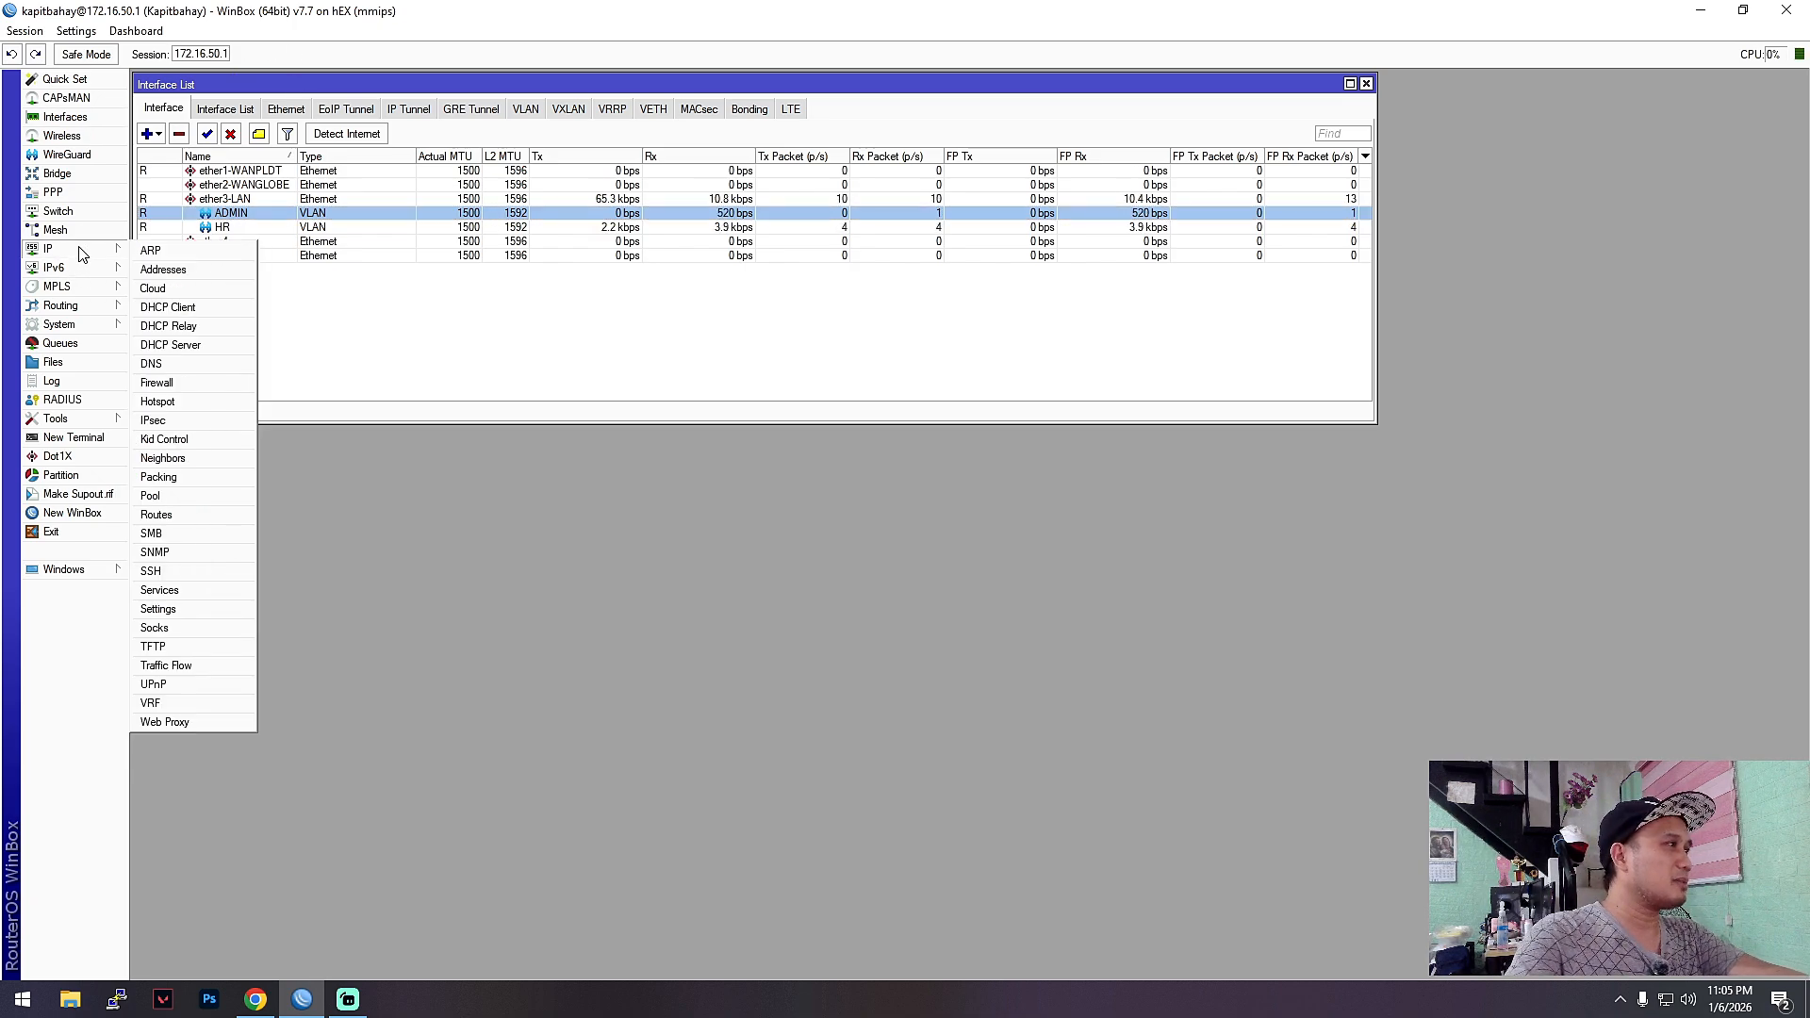
left_click(161, 402)
left_click_drag(261, 477, 473, 471)
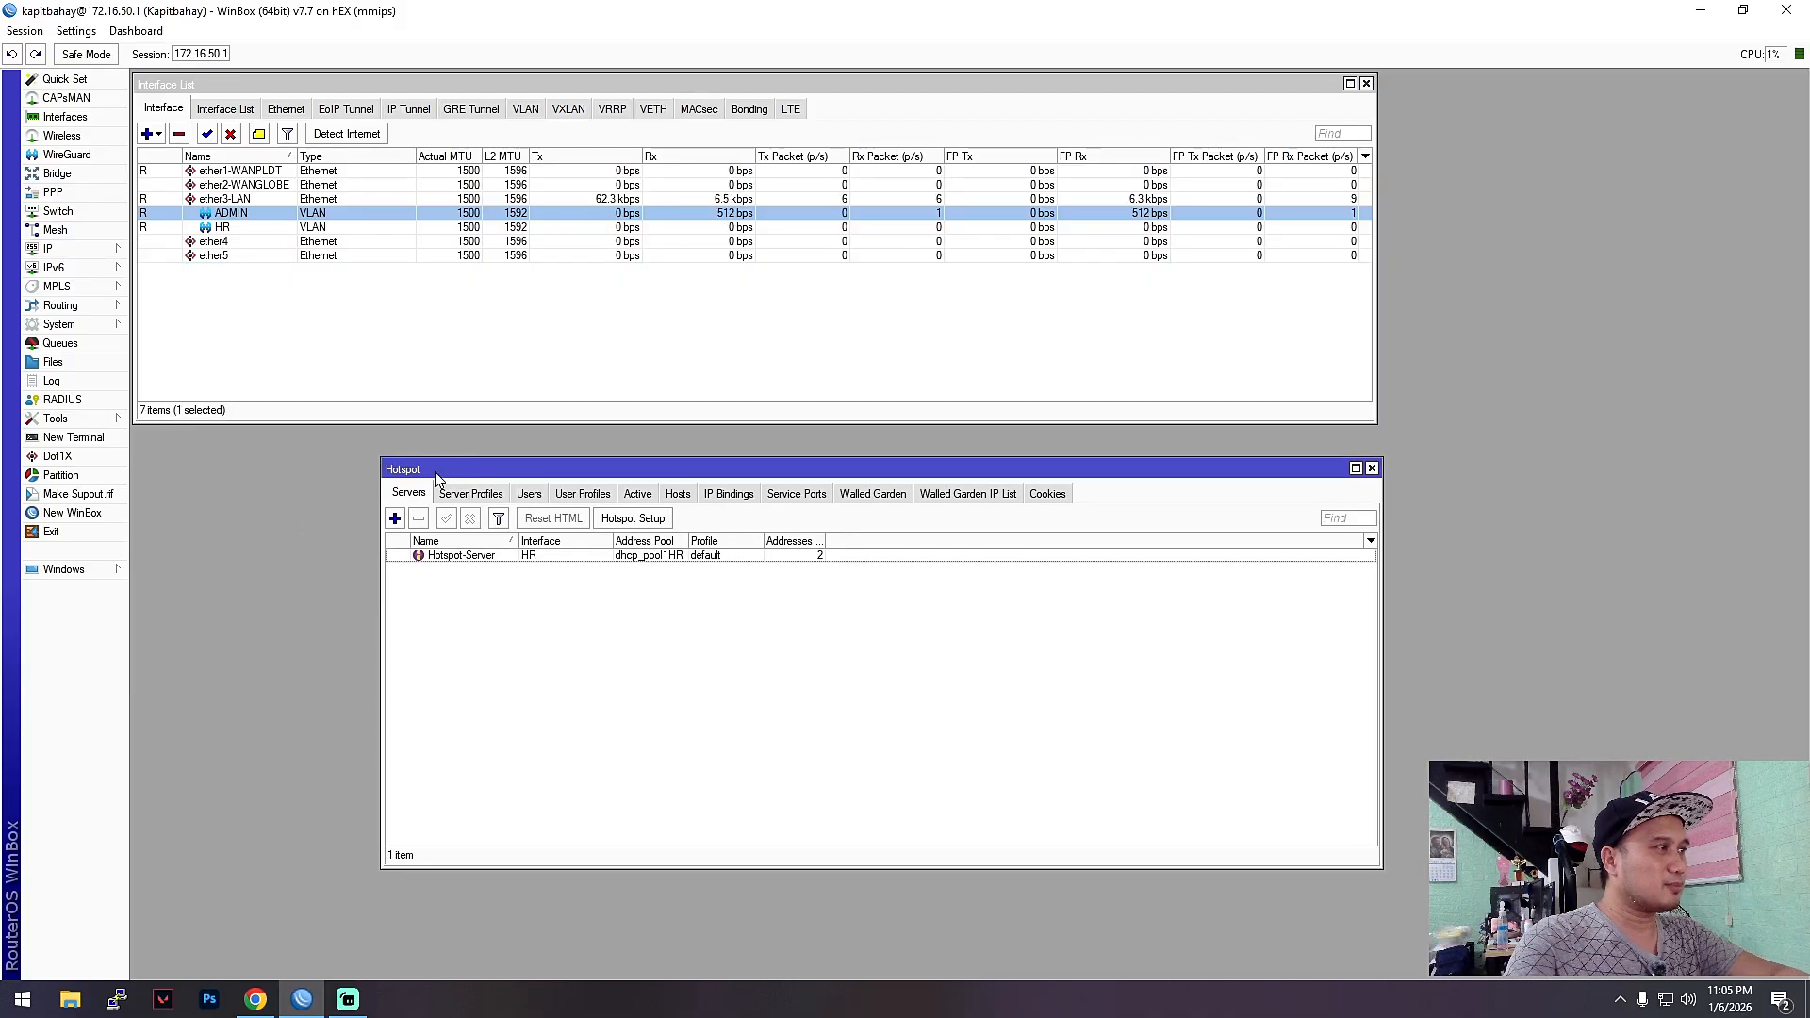
left_click(394, 519)
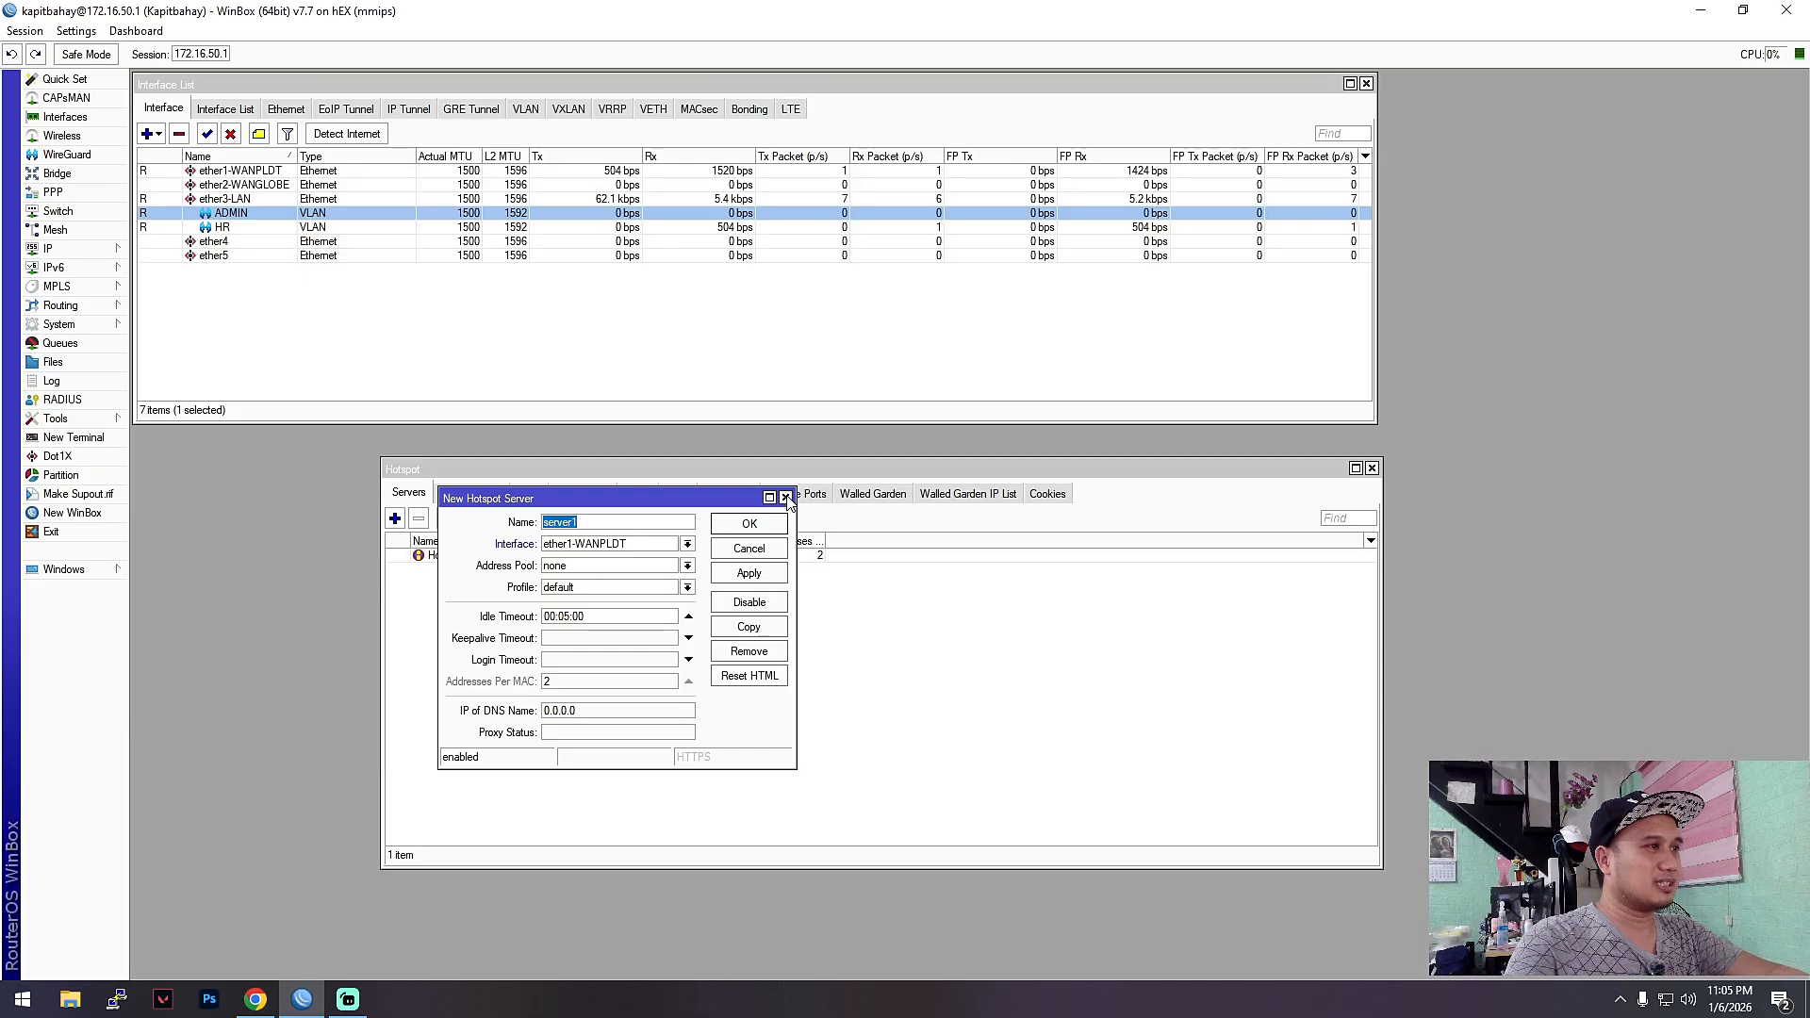
left_click(786, 497)
double_click(497, 556)
left_click_drag(643, 506, 760, 491)
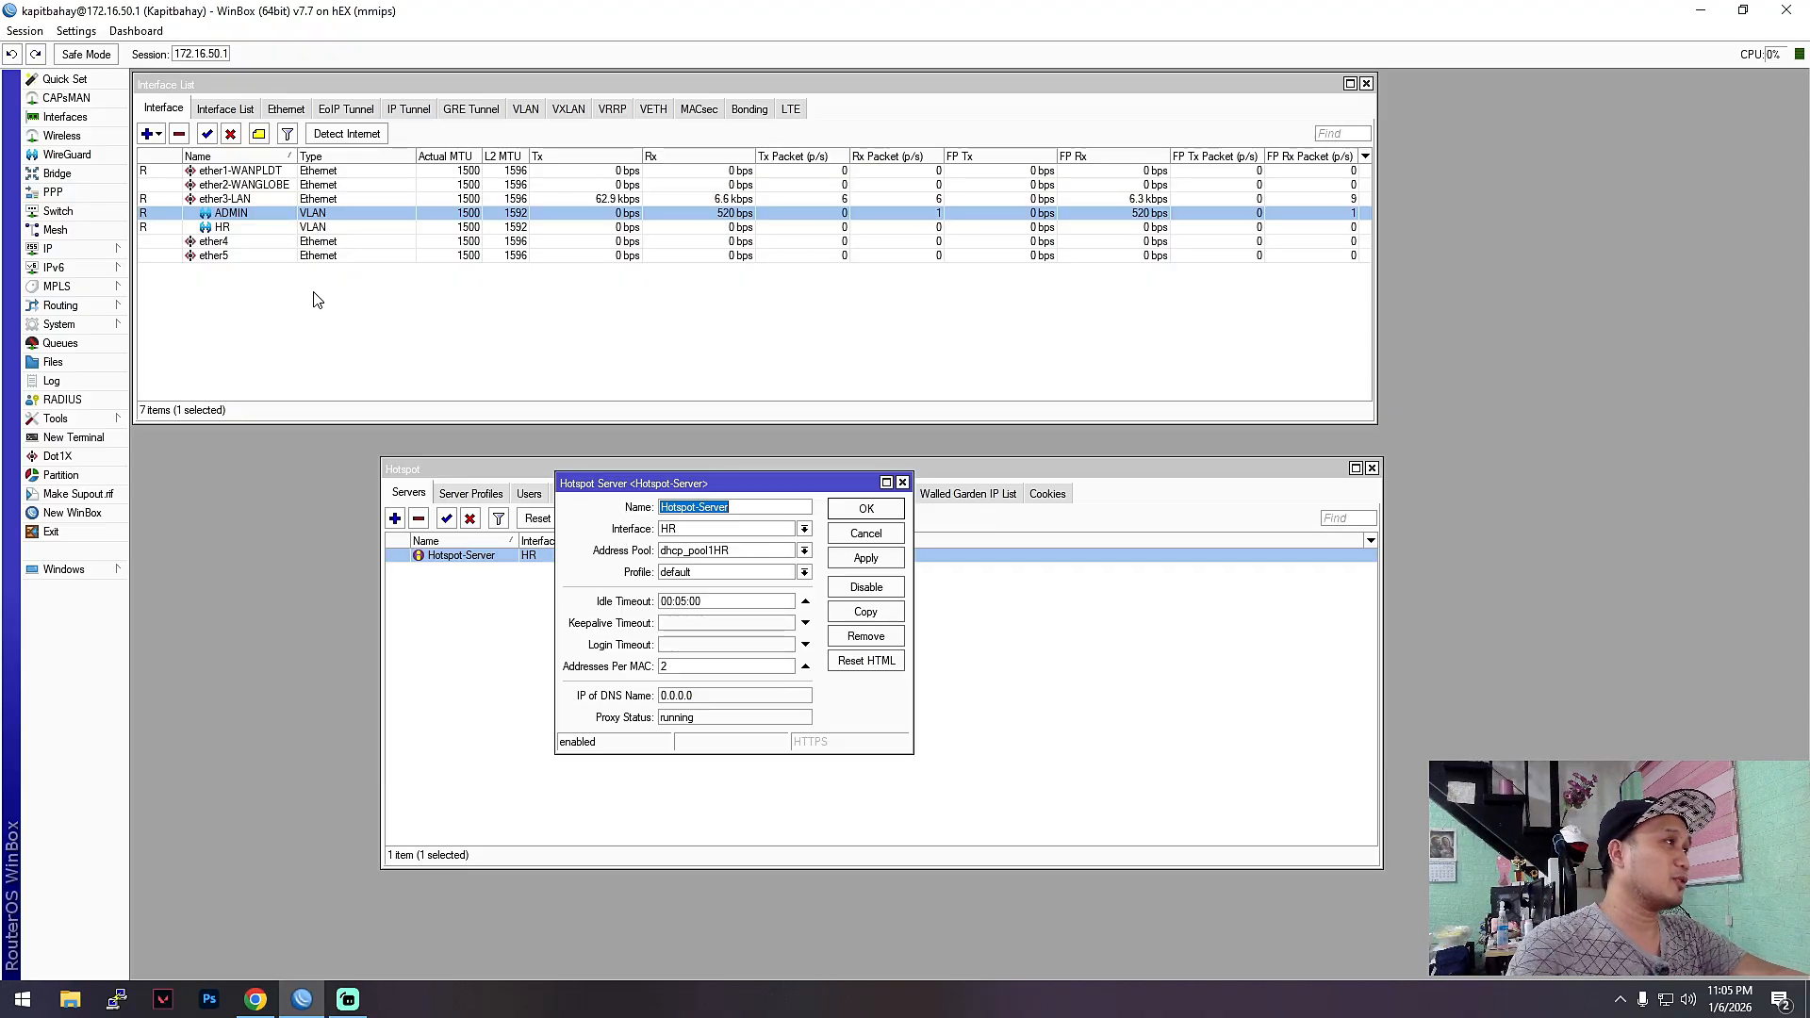
- Check the HR, ADMIN, ether3-LAN and ether4 interfaces against the interface assigned to the hotspot server
left_click(231, 227)
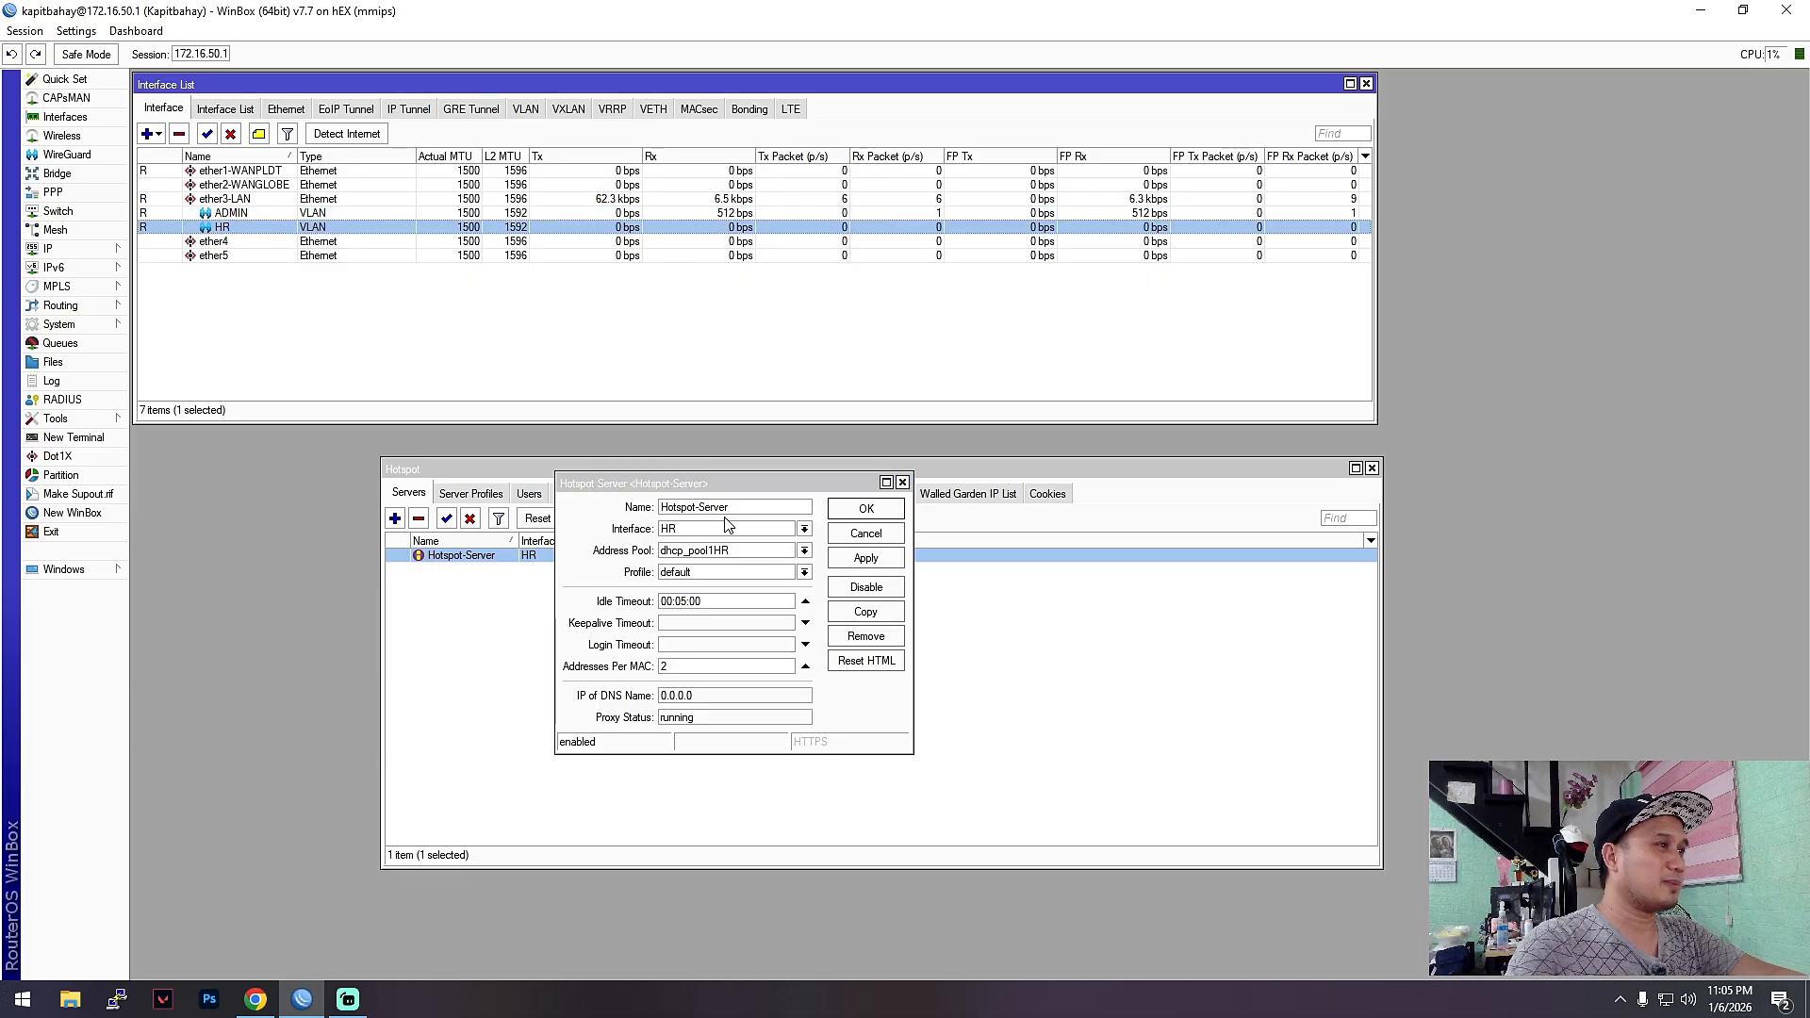
left_click(245, 215)
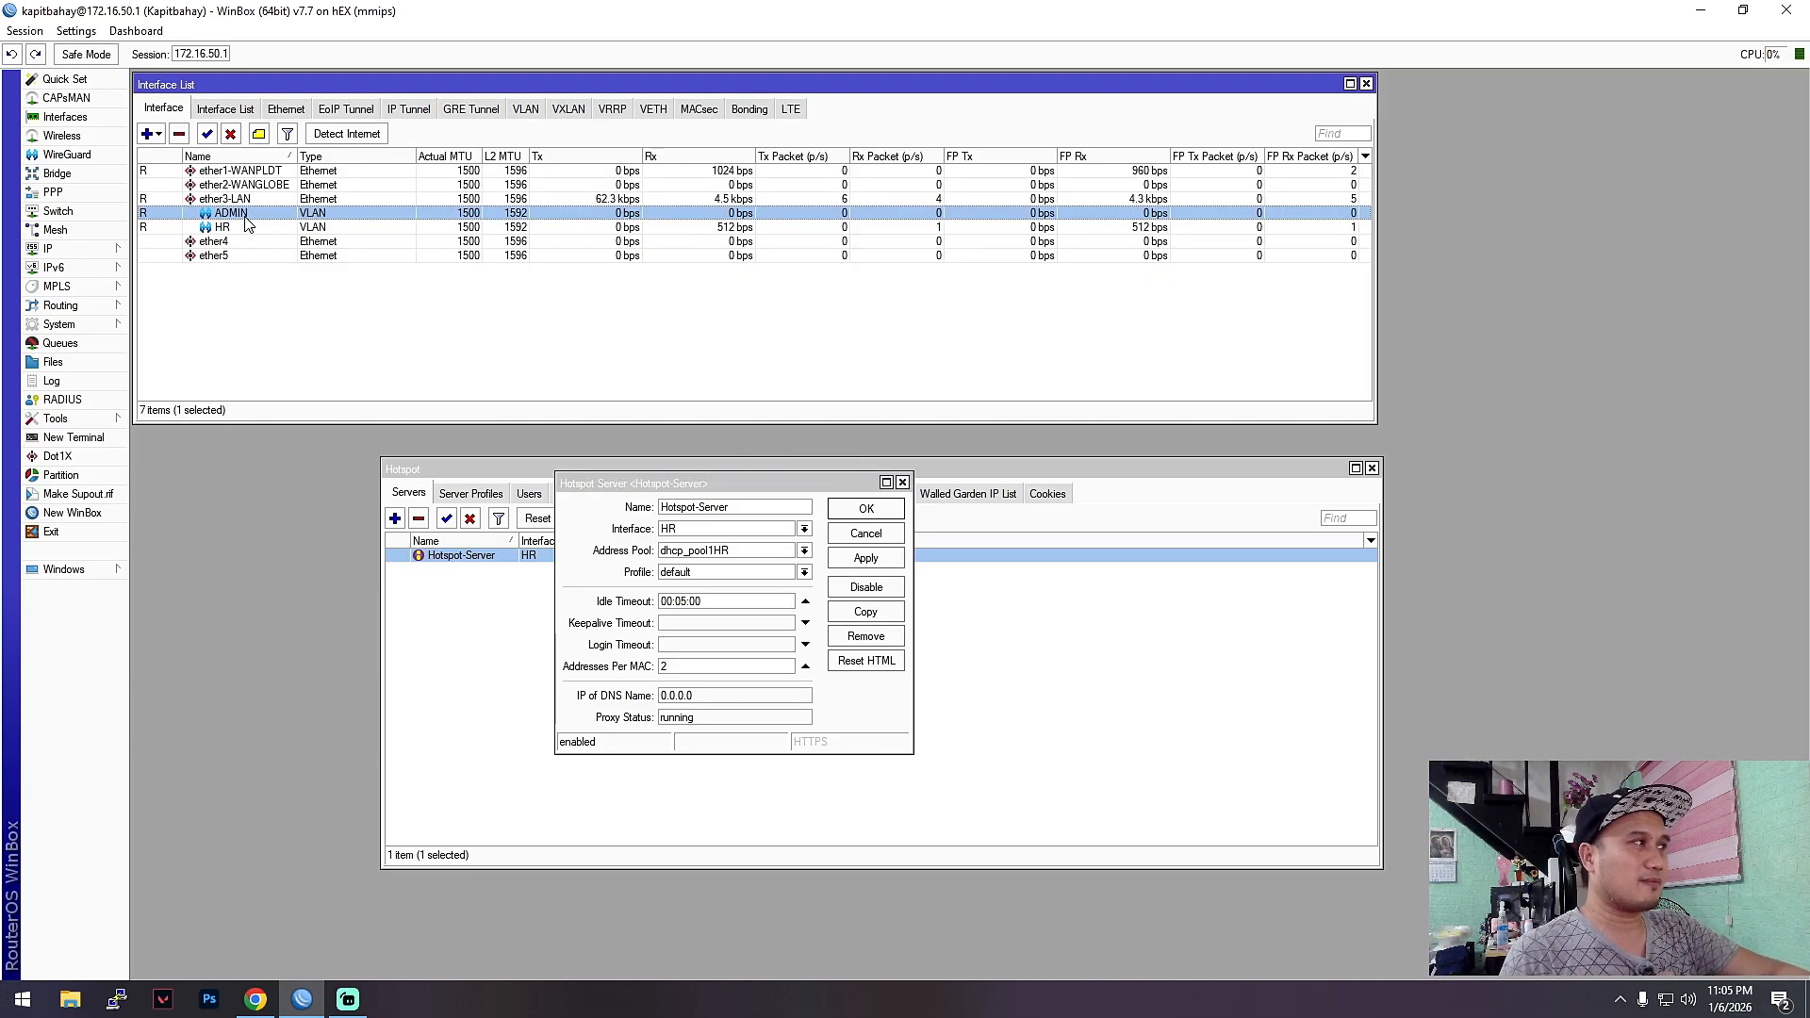
left_click(242, 200)
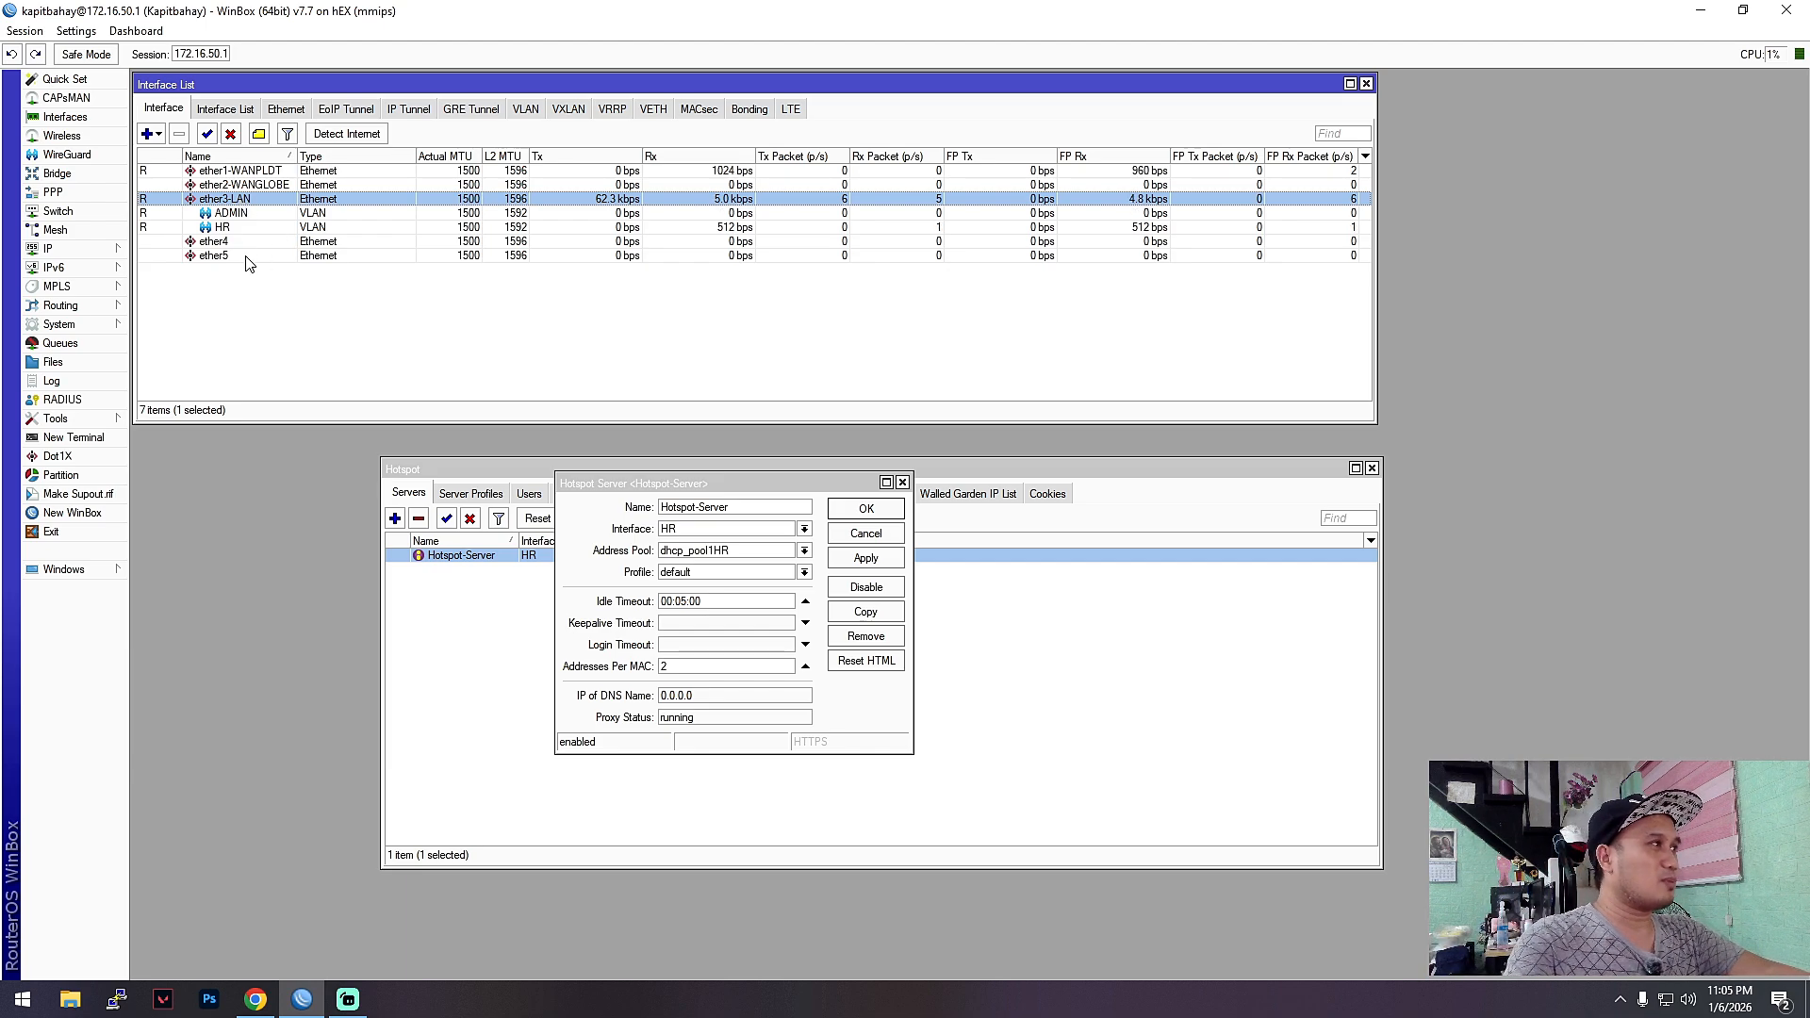
left_click(226, 244)
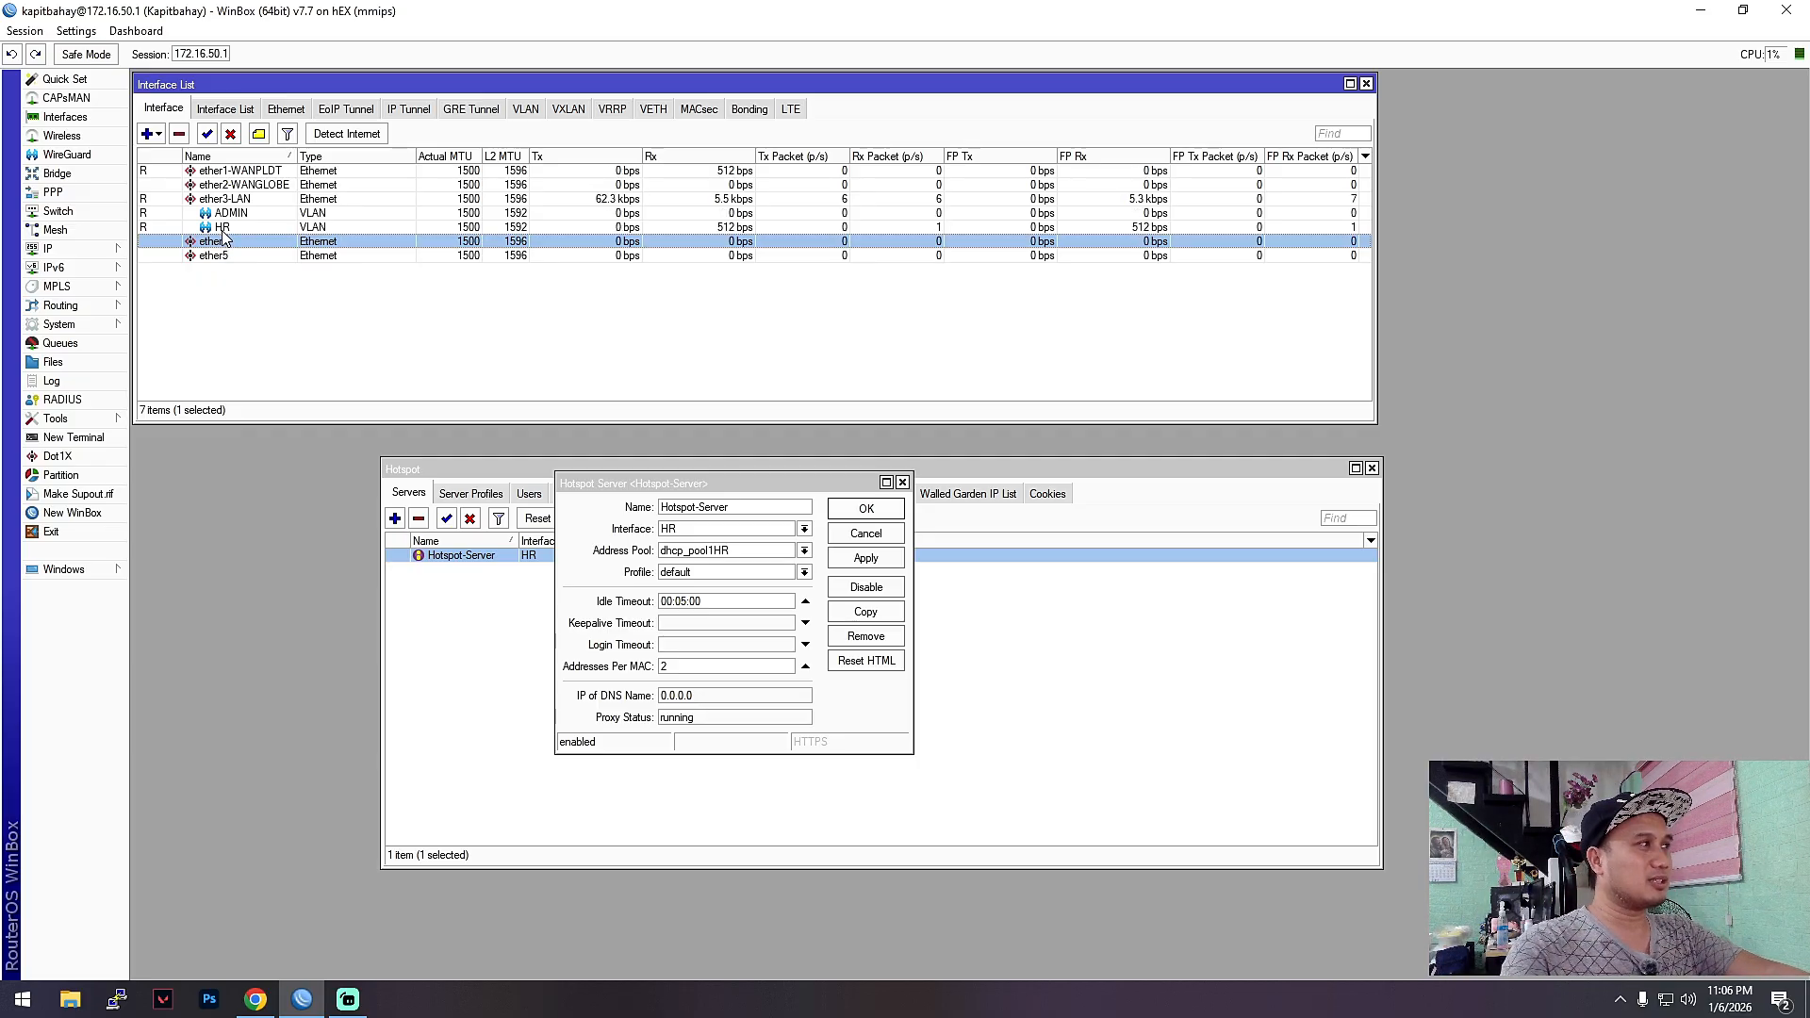
left_click(227, 230)
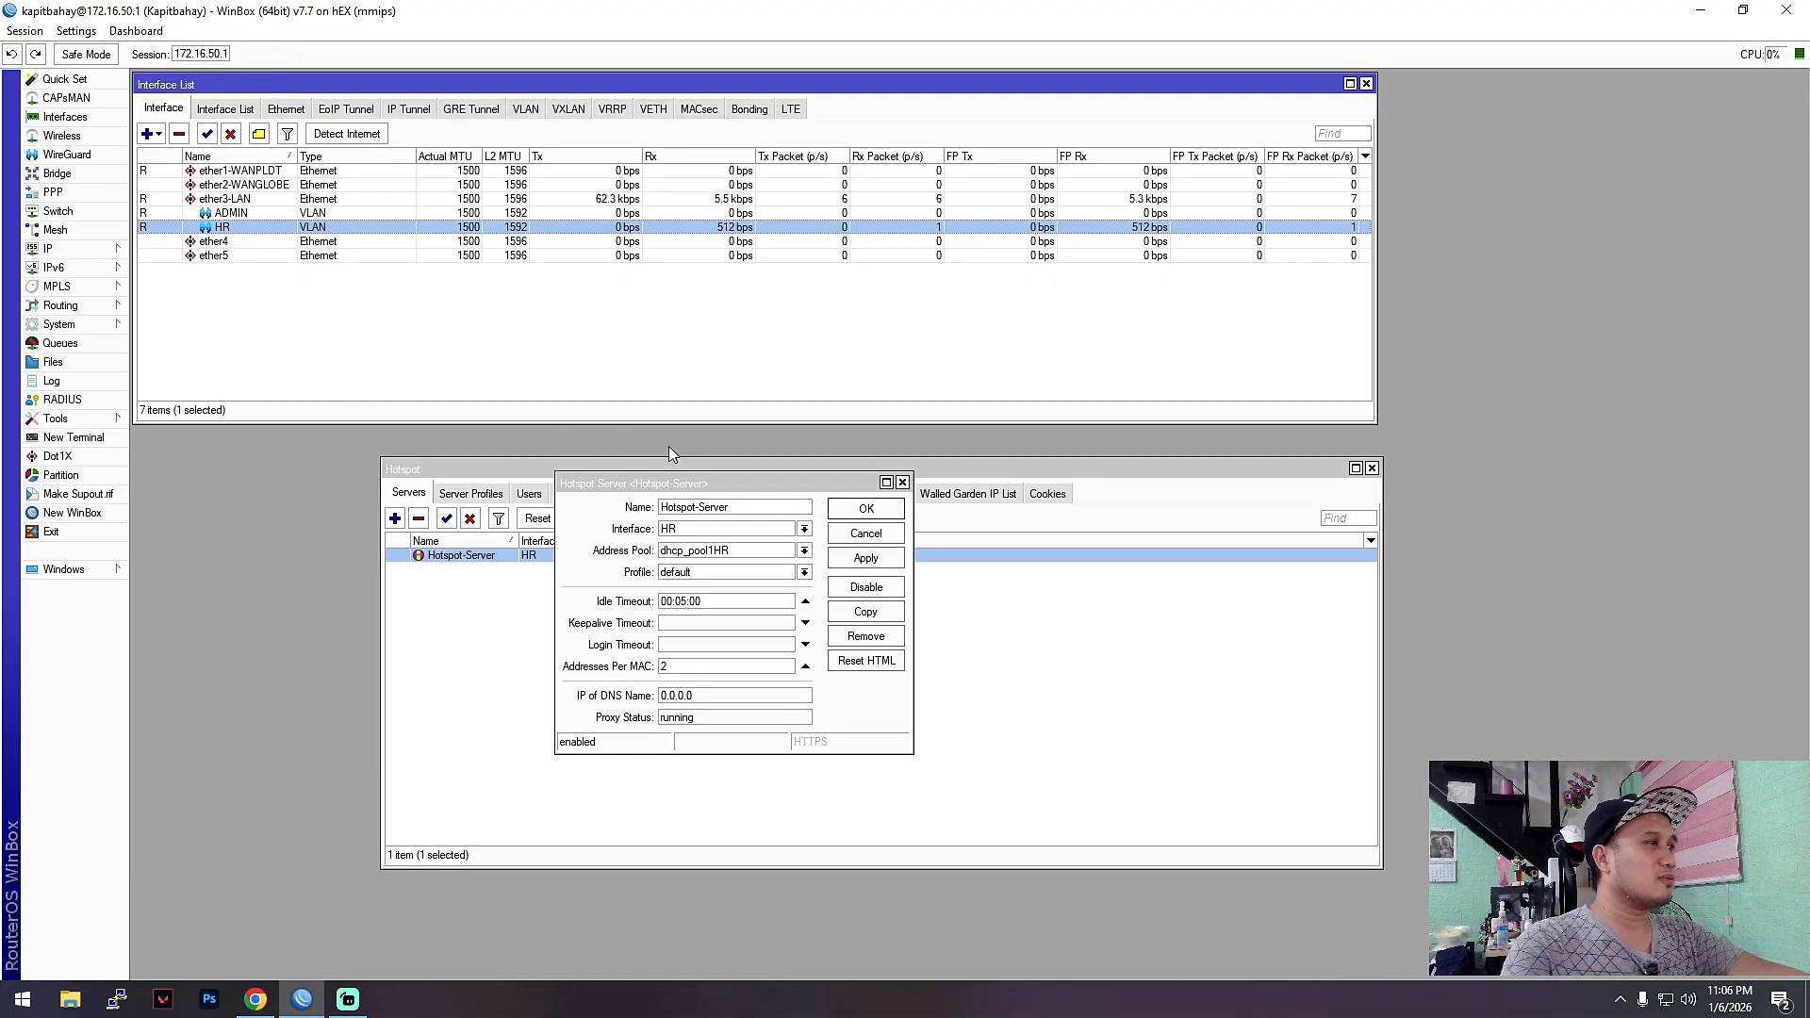
- Review the interface choices available for Hotspot-Server, keeping HR selected
left_click_drag(686, 485, 556, 478)
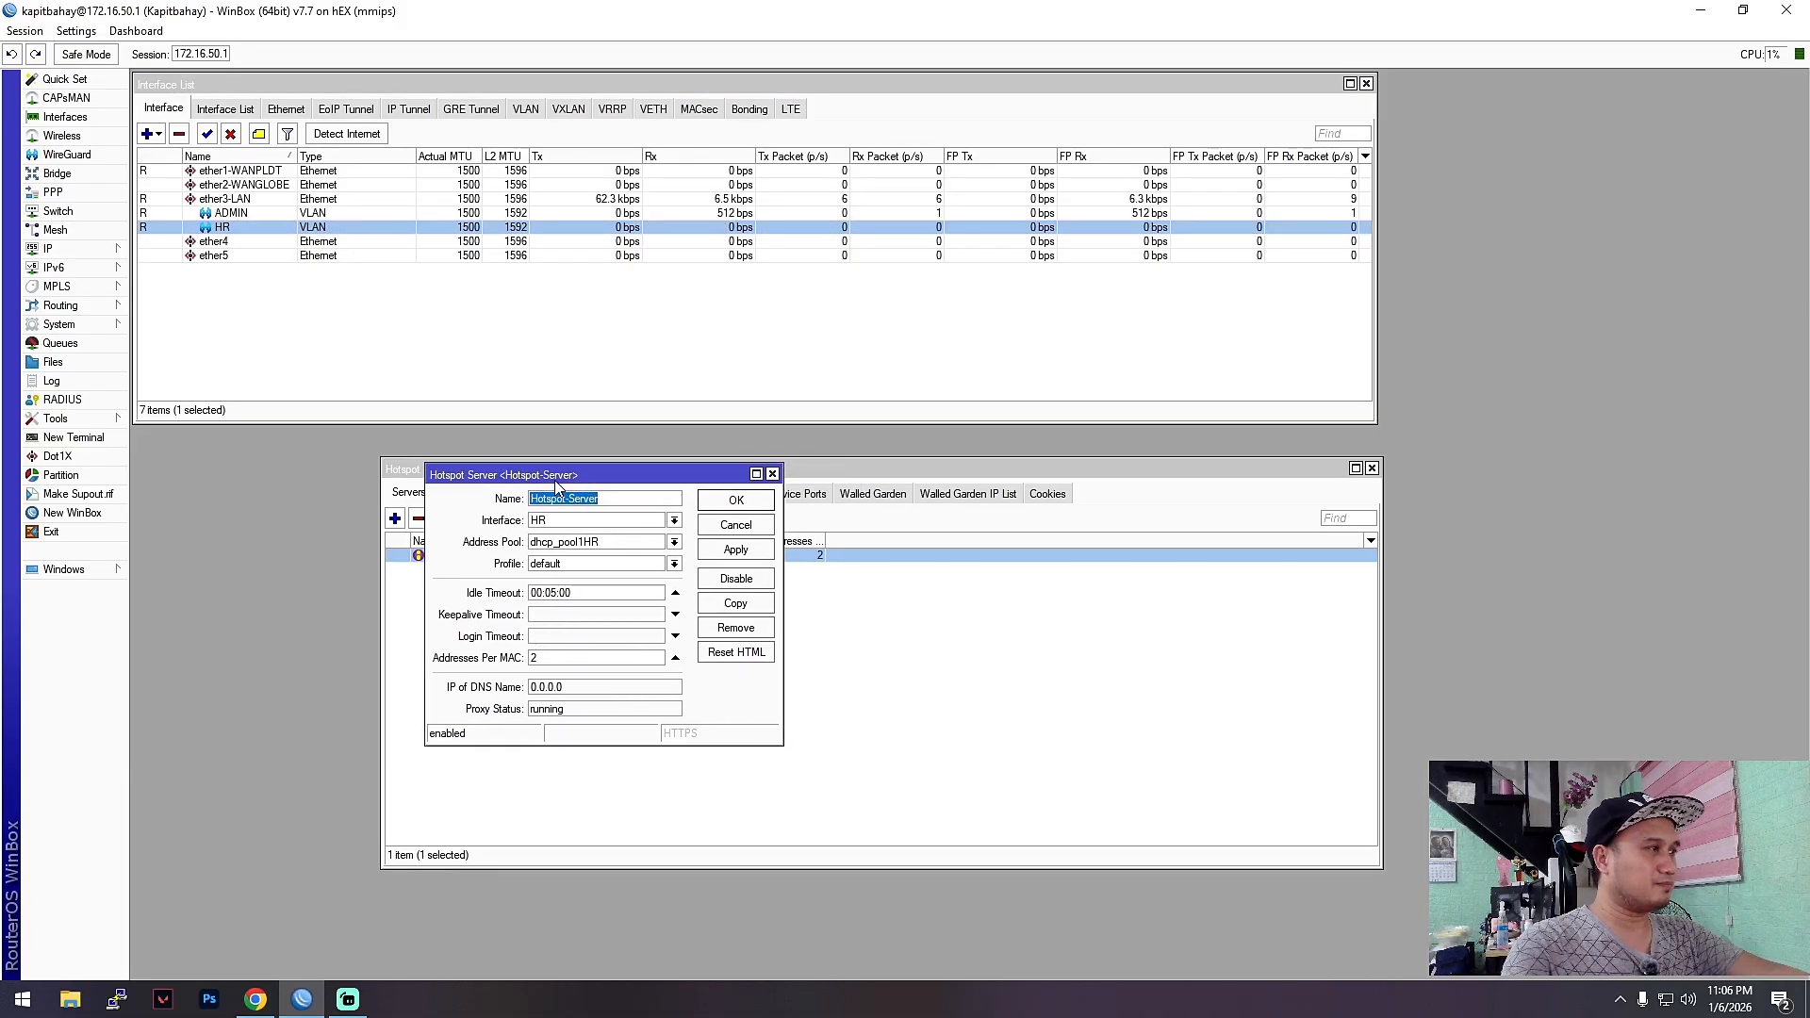
left_click_drag(577, 478, 643, 473)
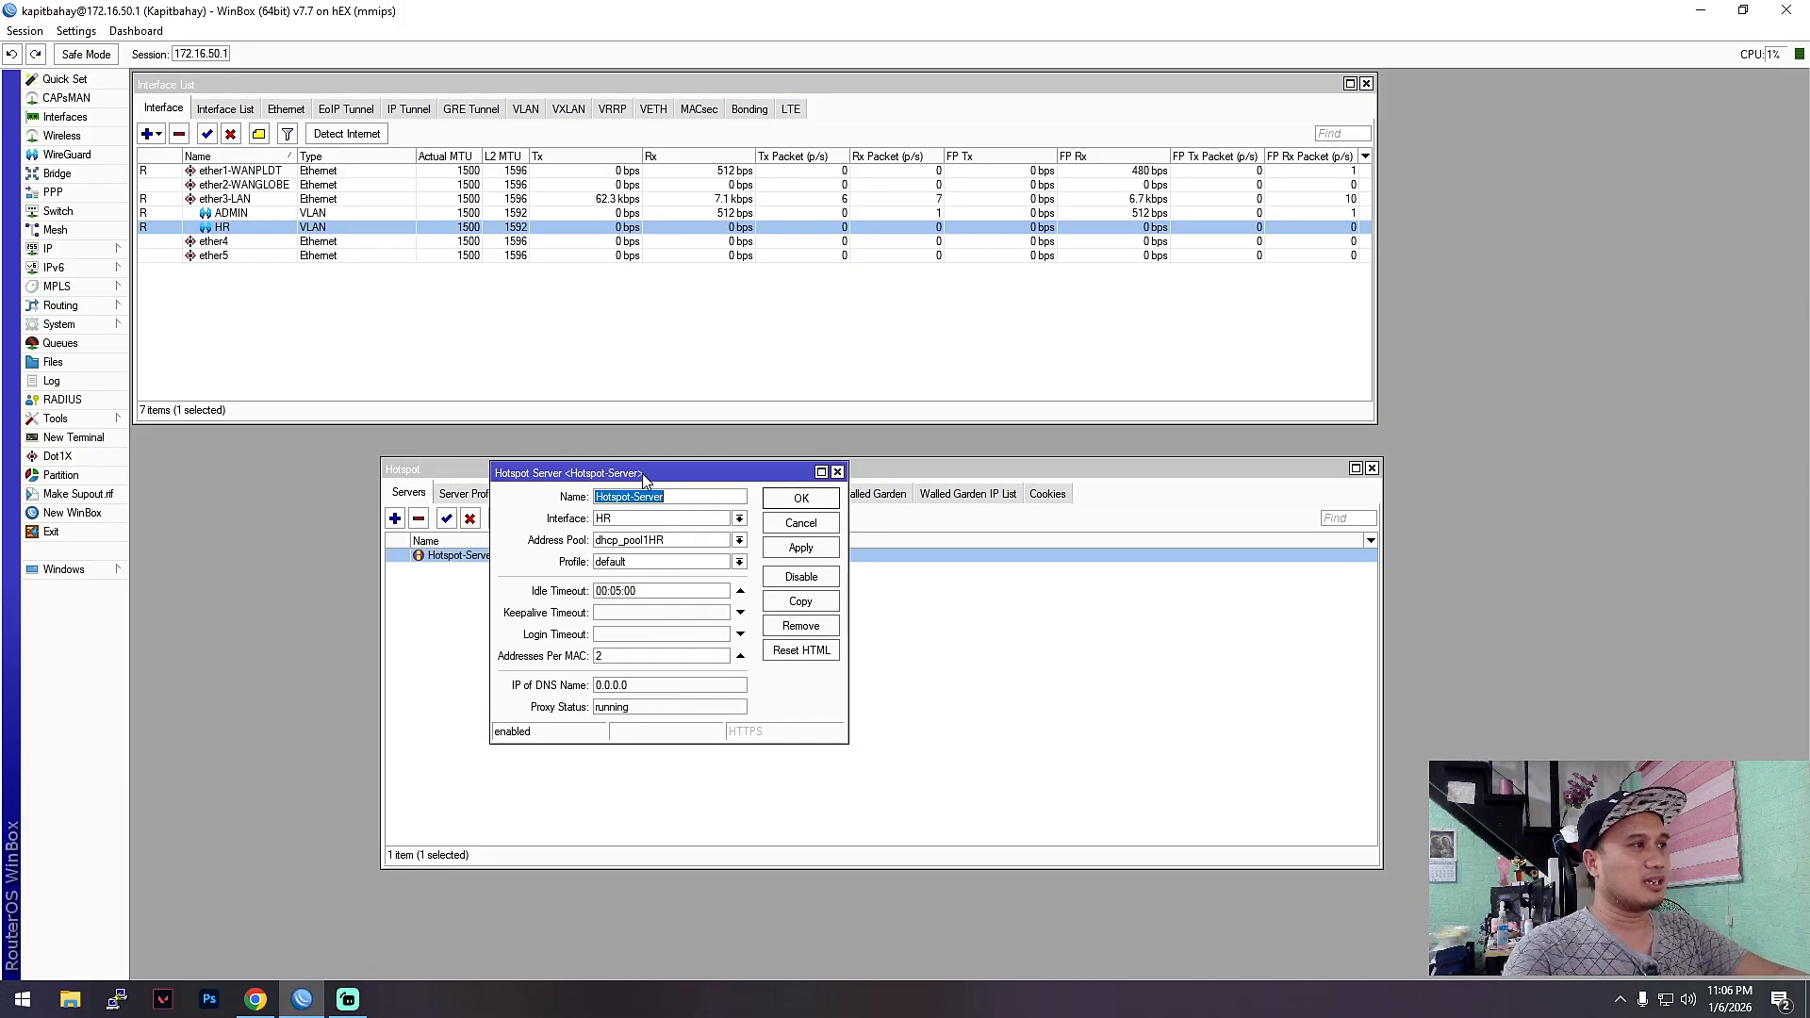
left_click(691, 500)
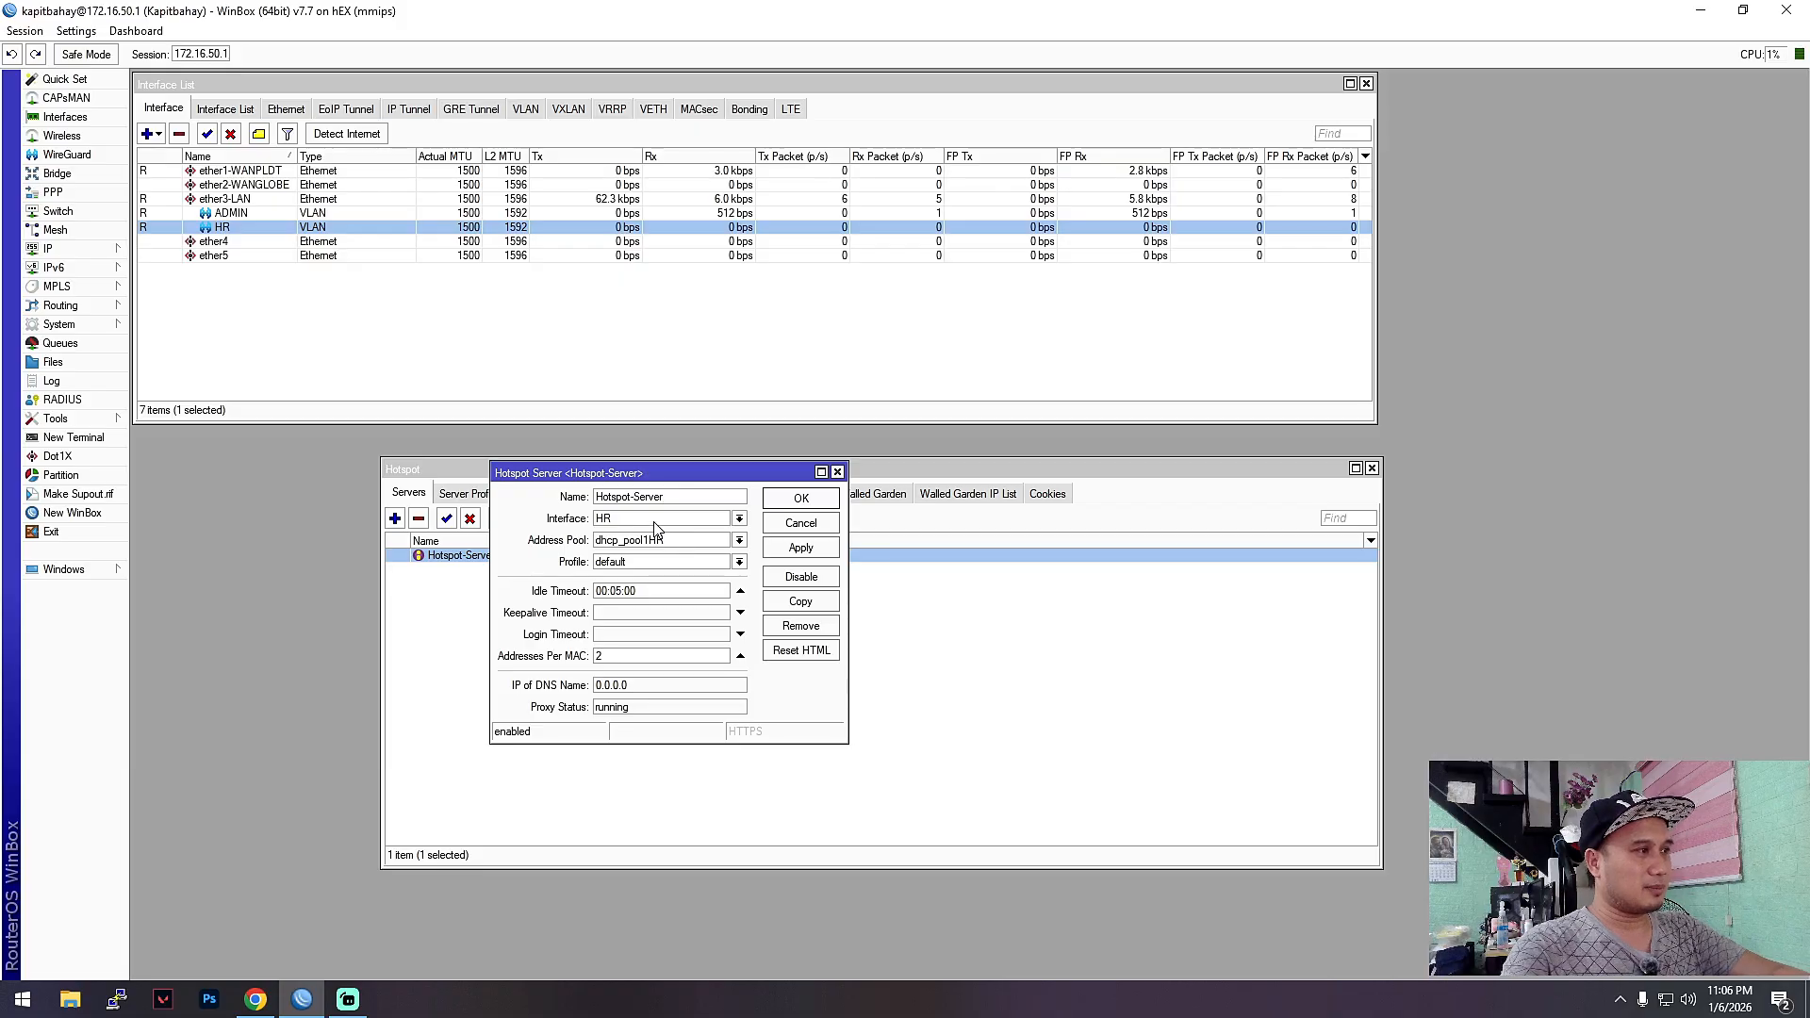
left_click(653, 522)
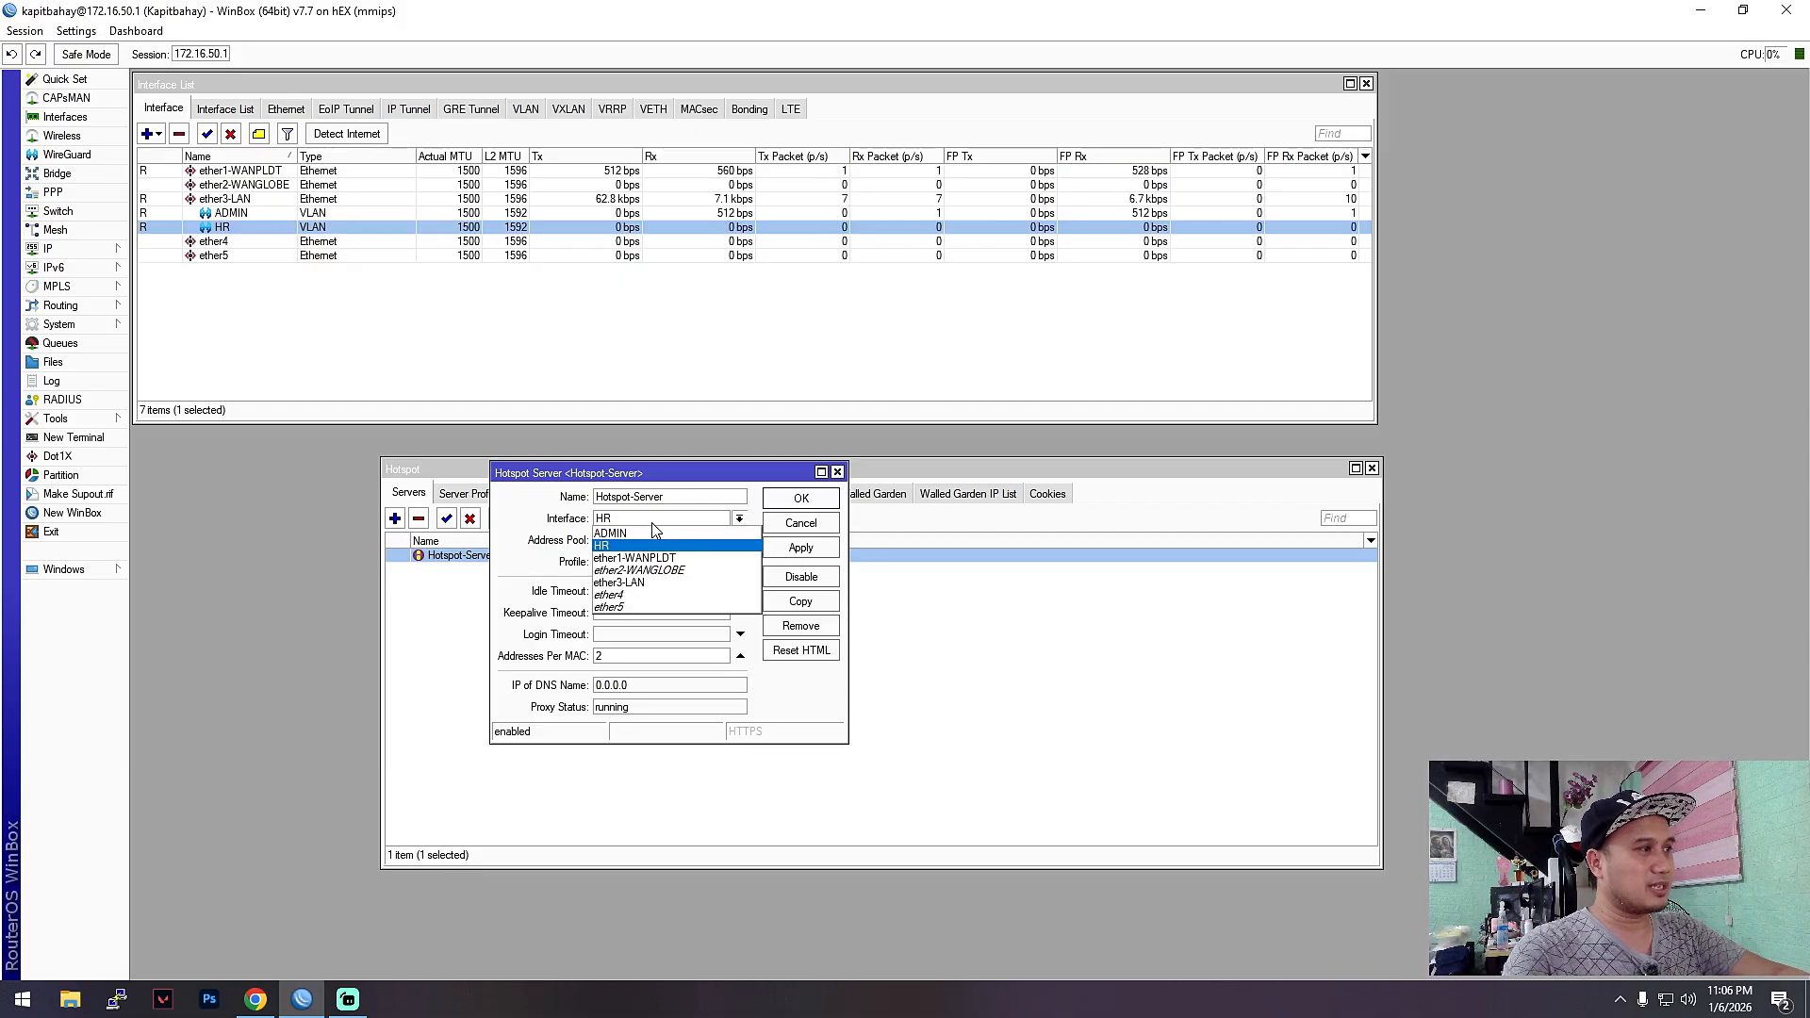
left_click(652, 523)
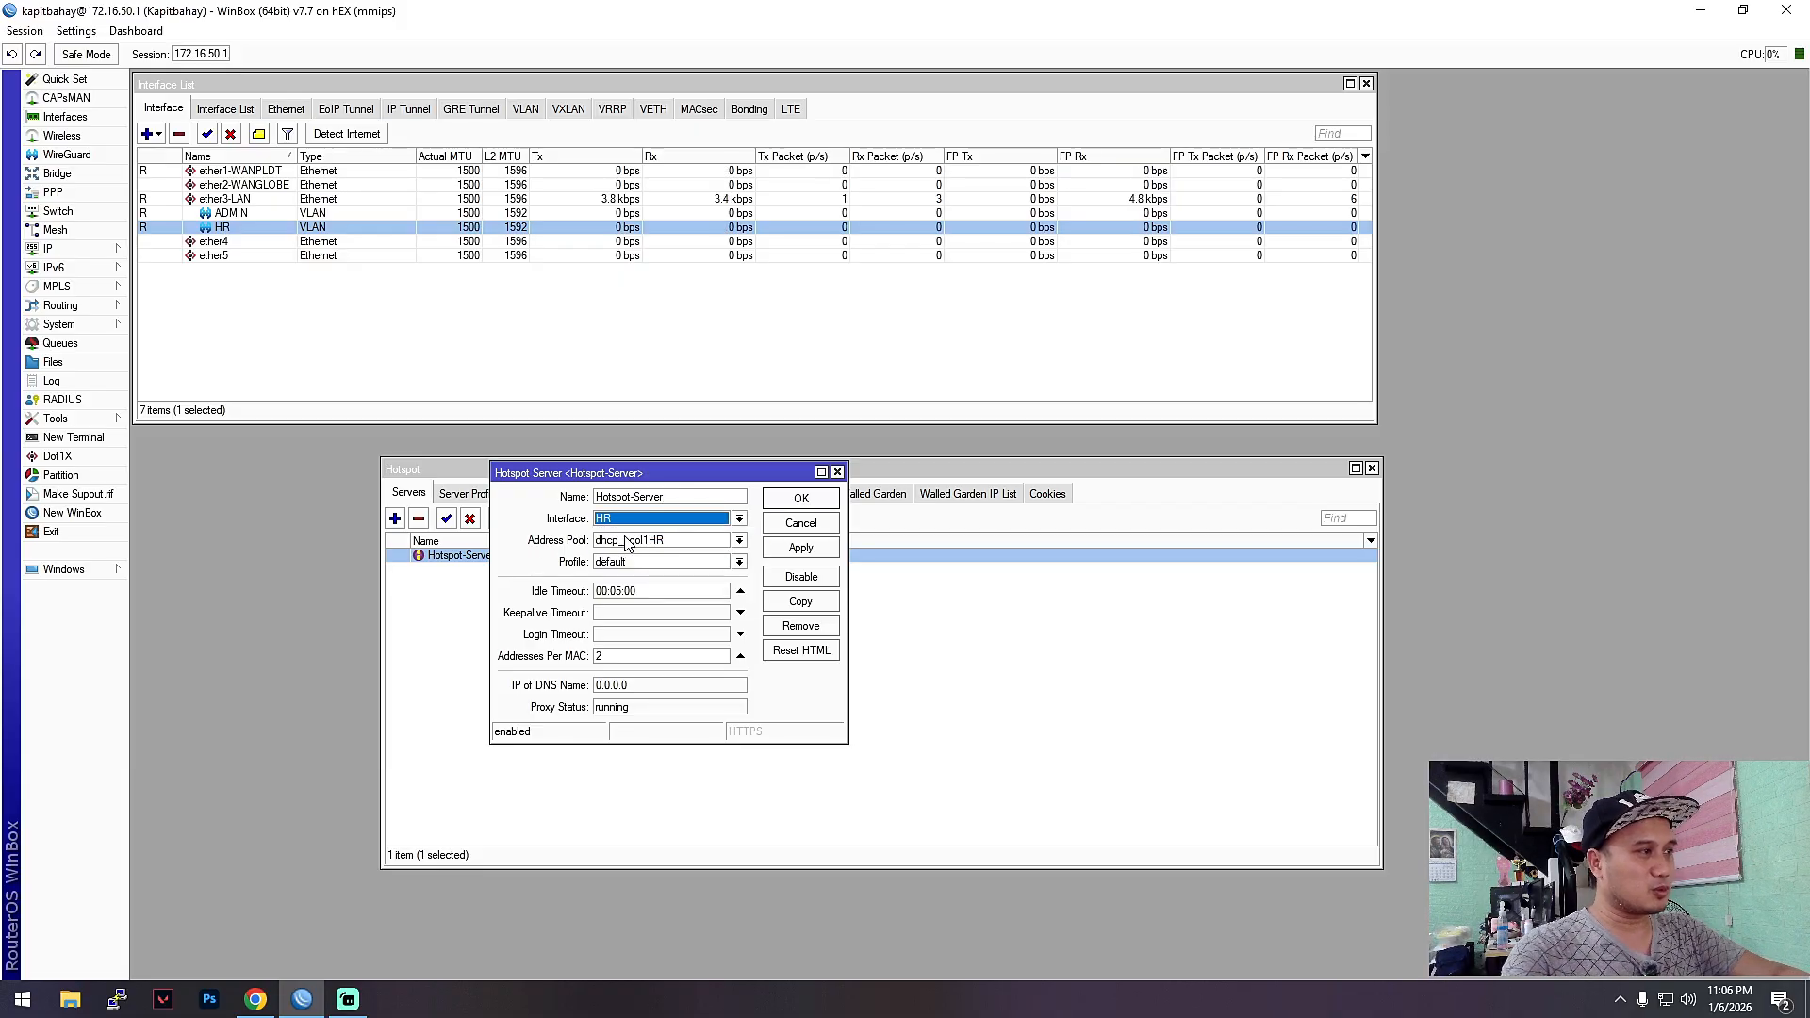
left_click(49, 248)
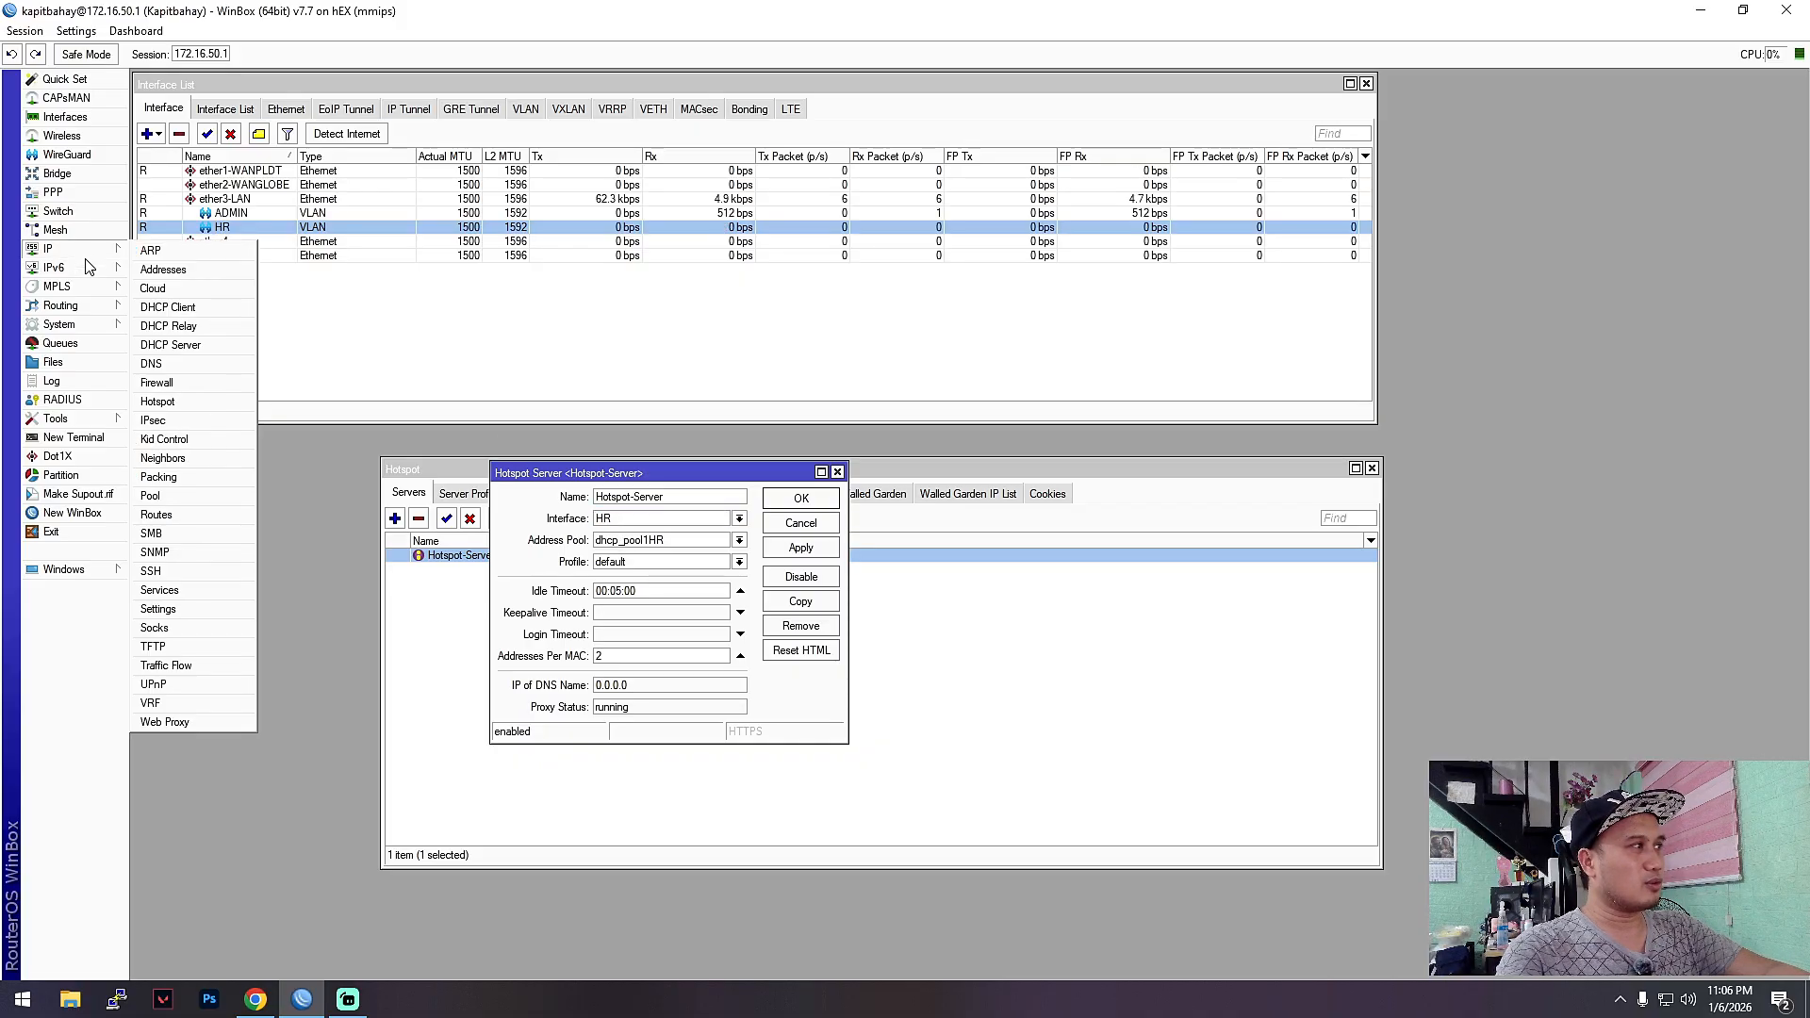
left_click(330, 317)
left_click(238, 229)
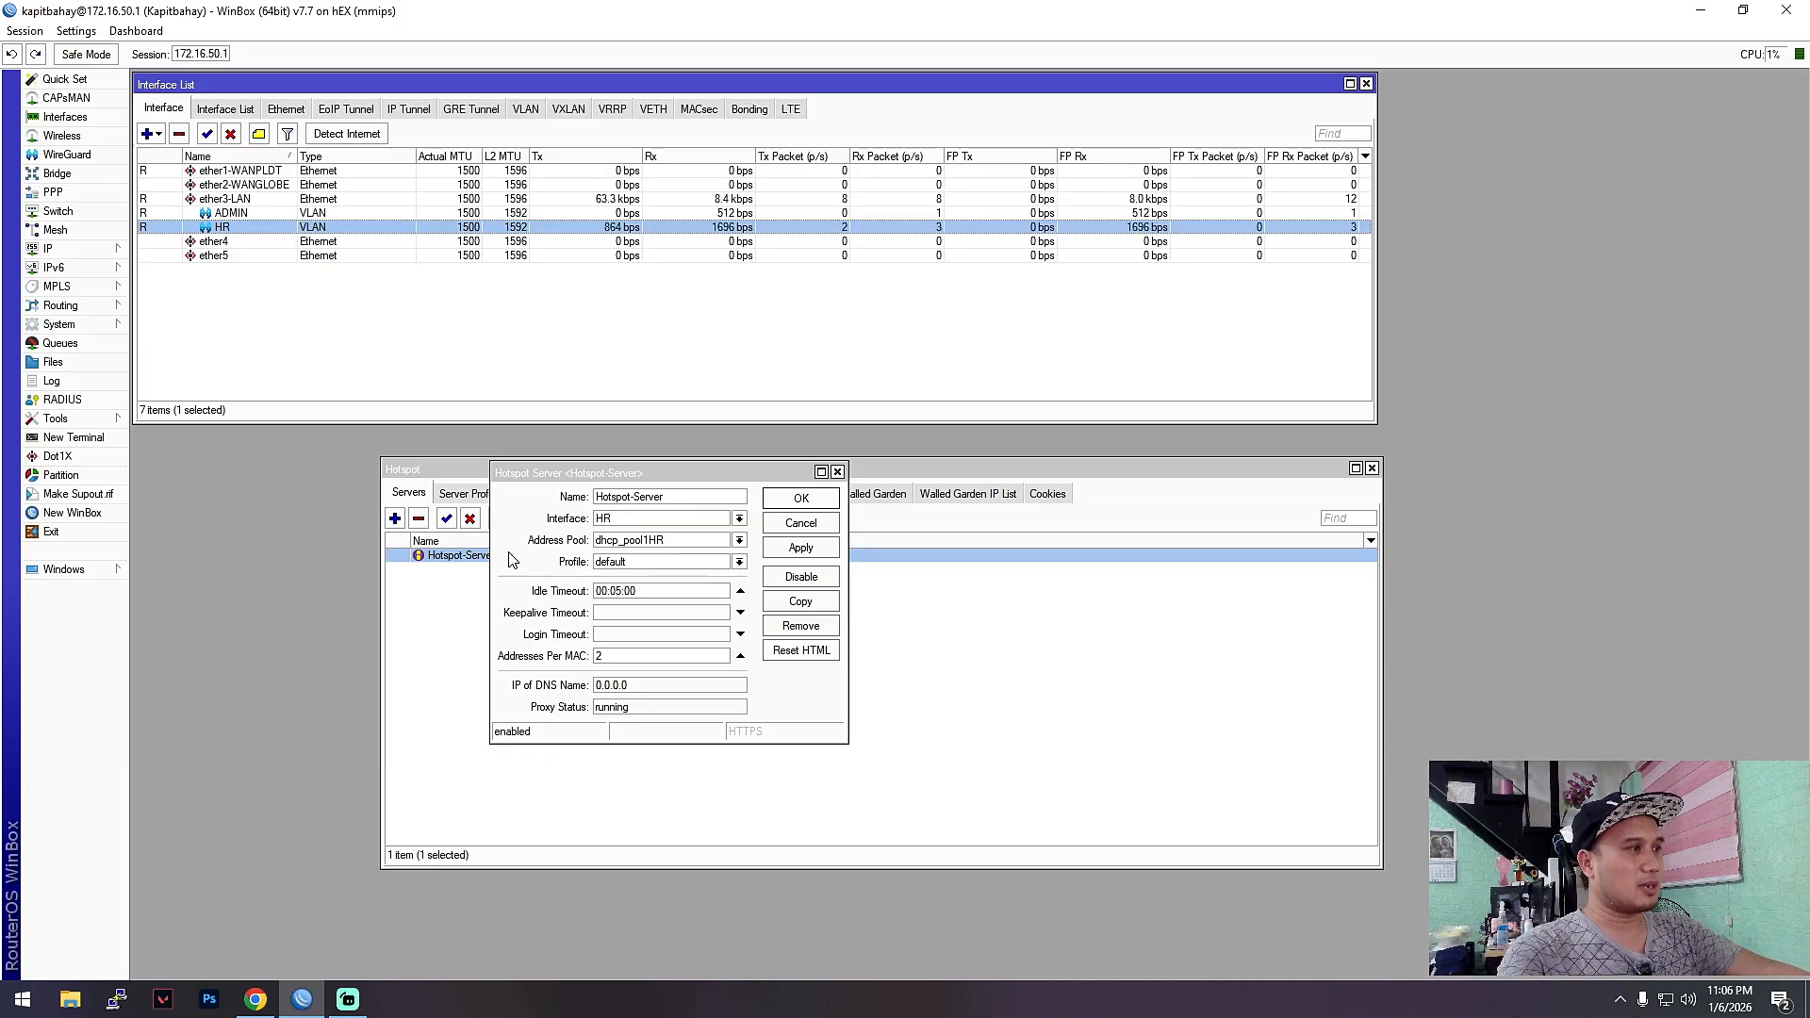
left_click_drag(705, 471, 657, 455)
left_click(49, 249)
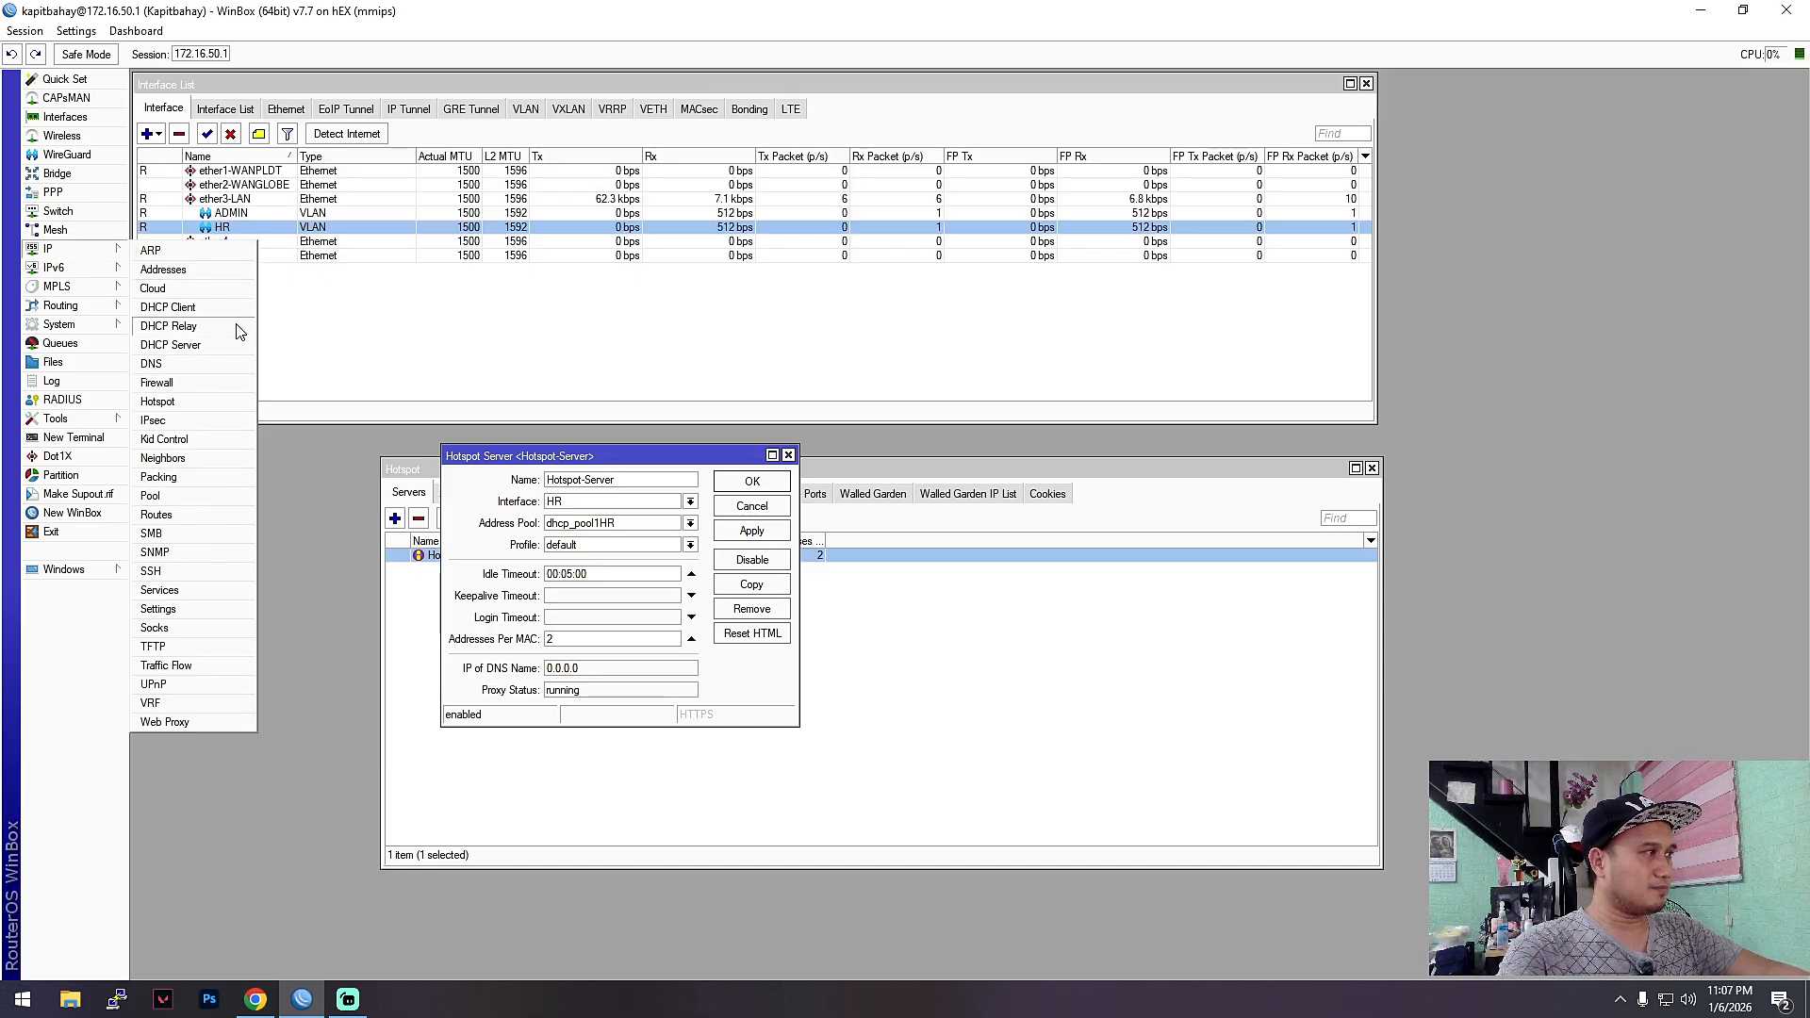
left_click(656, 479)
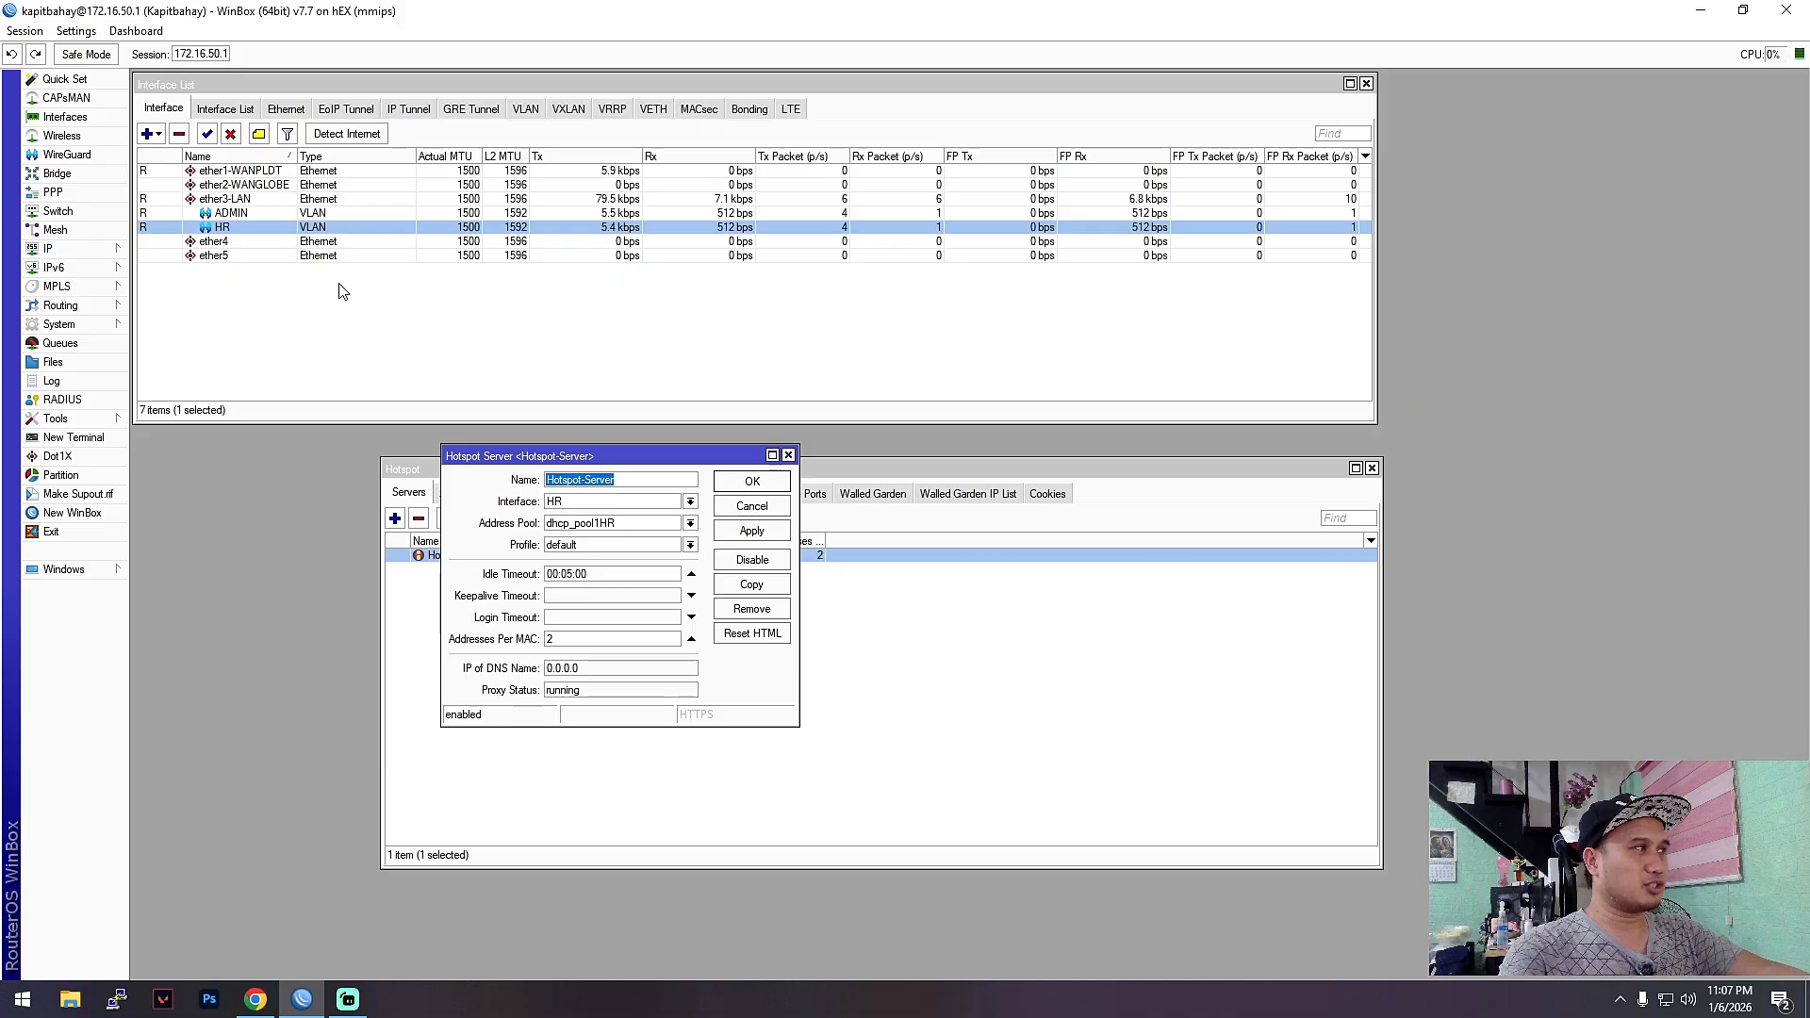
- Keep the default profile for Hotspot-Server and save its settings
left_click(603, 546)
left_click(608, 550)
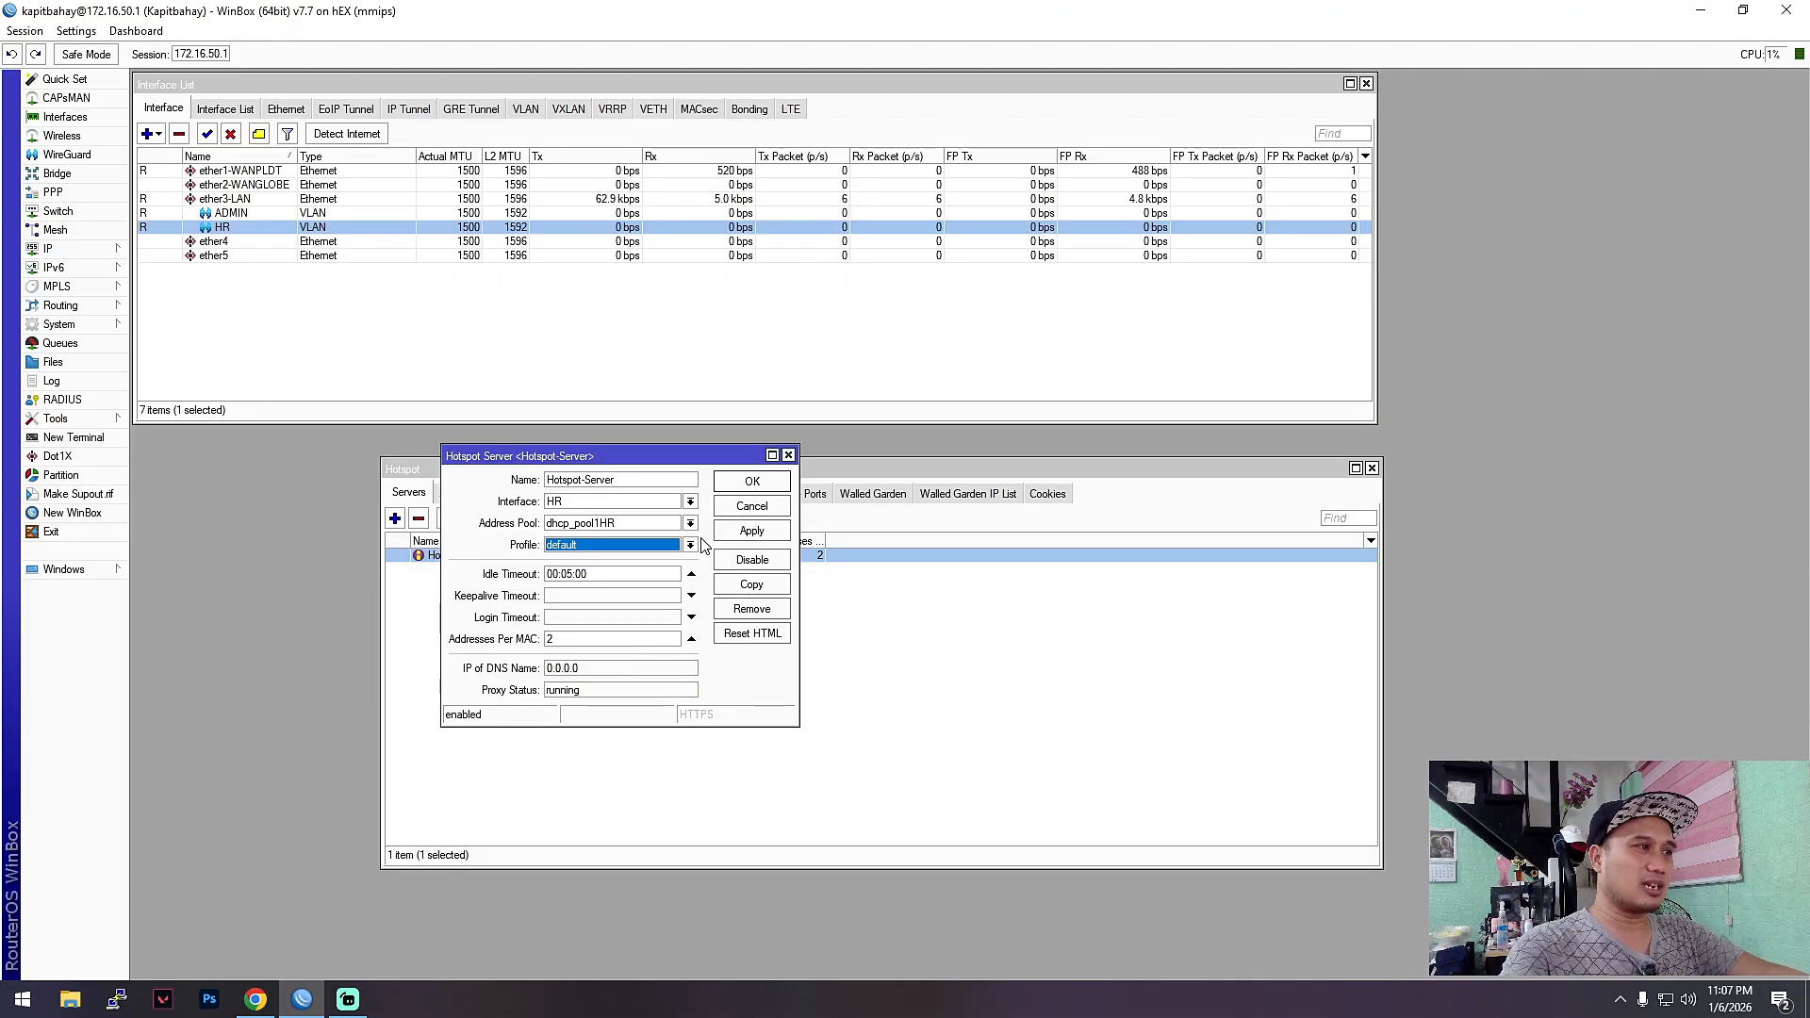
left_click(751, 481)
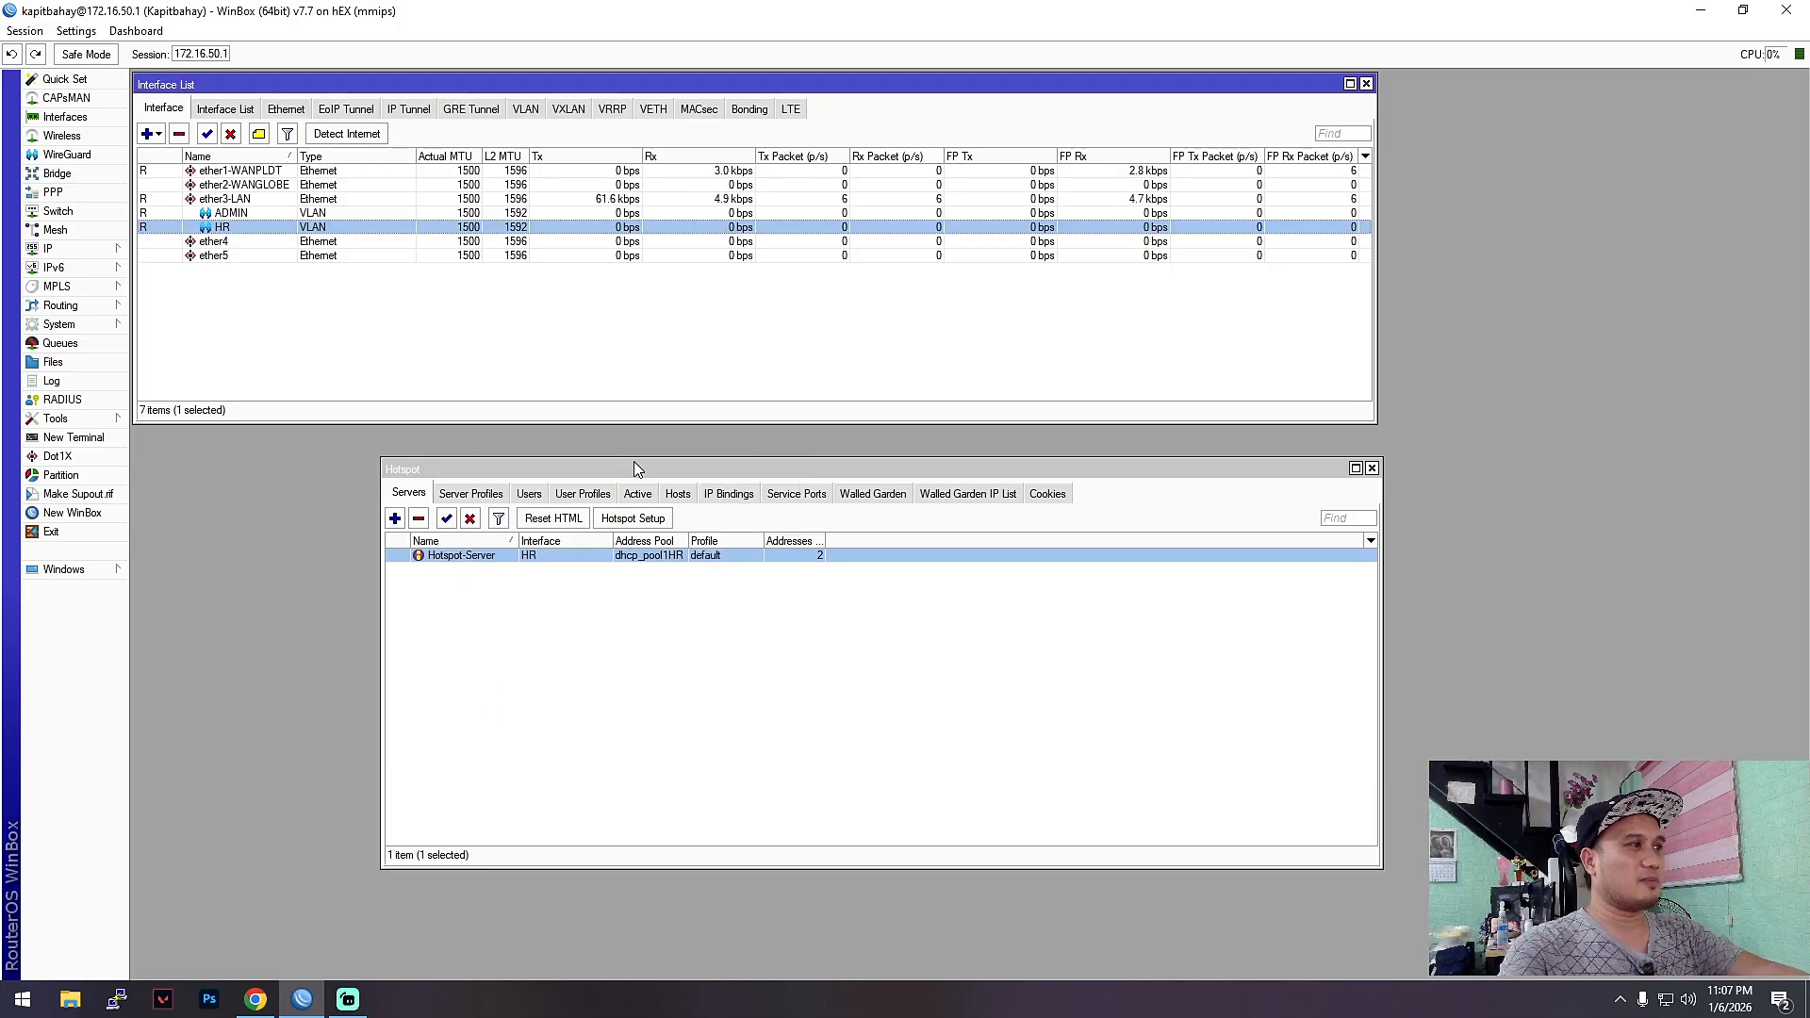
- Look through the hotspot's servers, server profiles, users and user profiles
left_click_drag(634, 468, 579, 457)
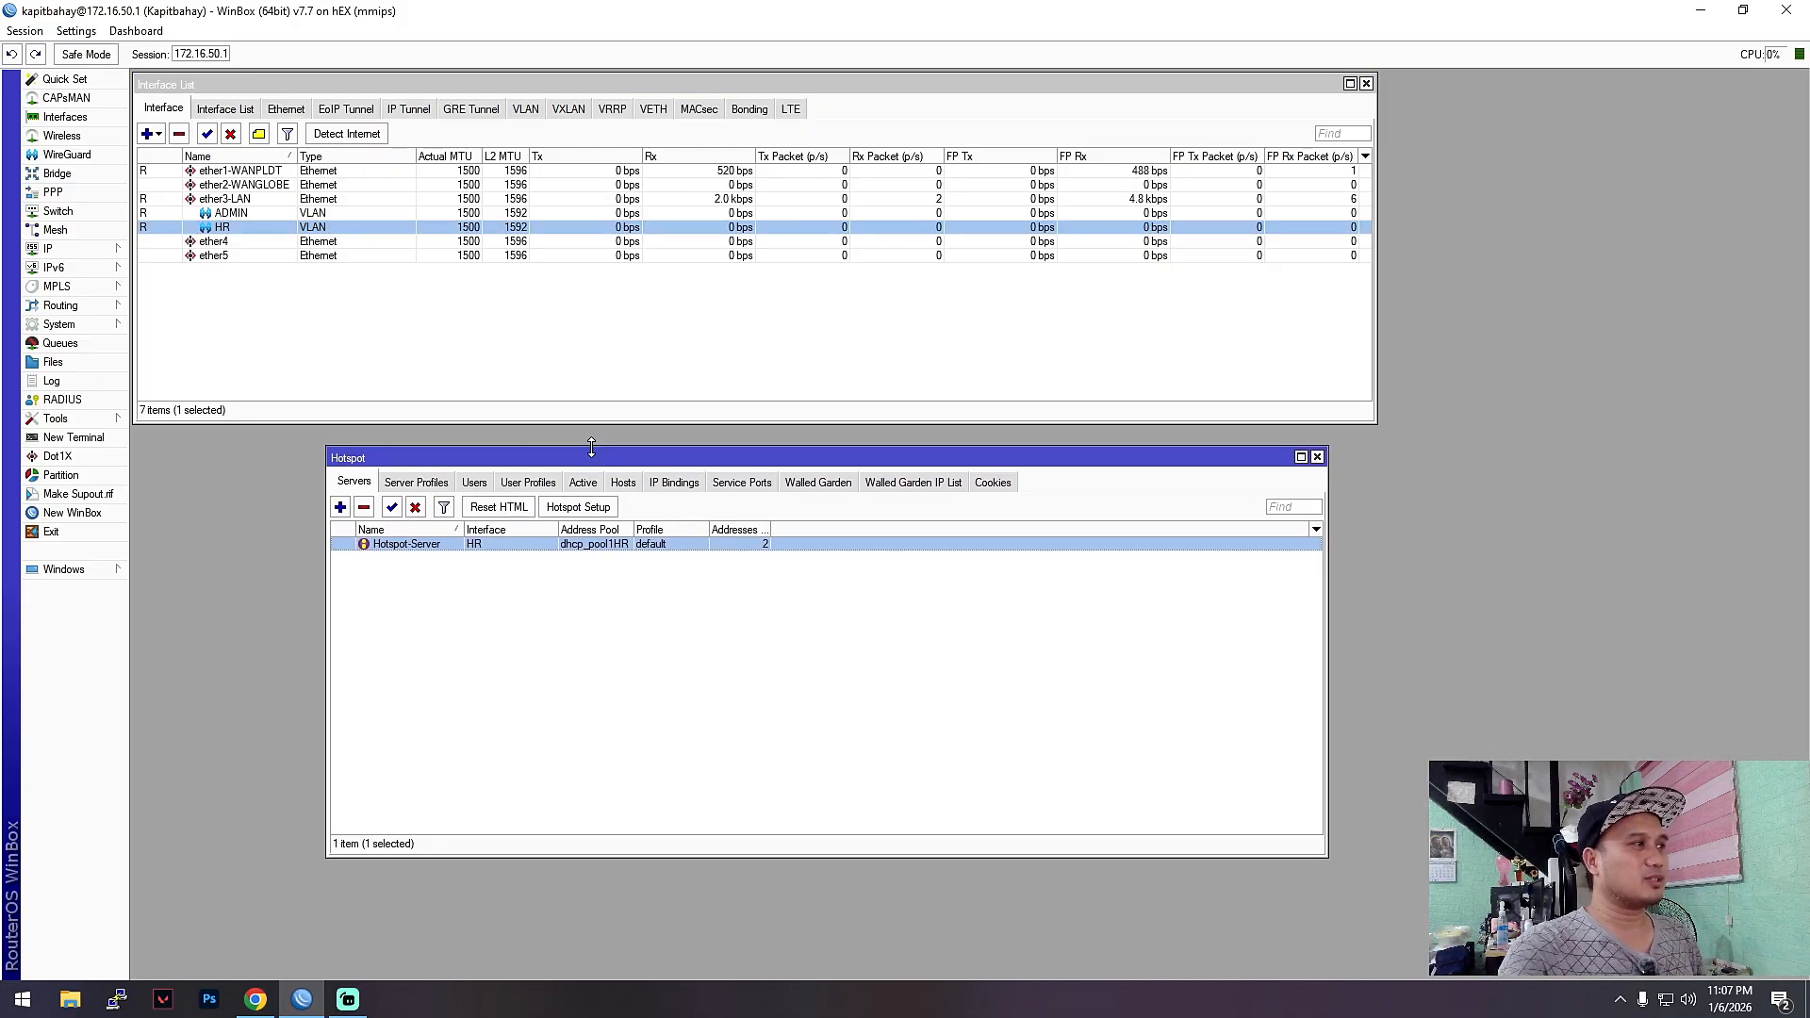
left_click(395, 485)
left_click(358, 485)
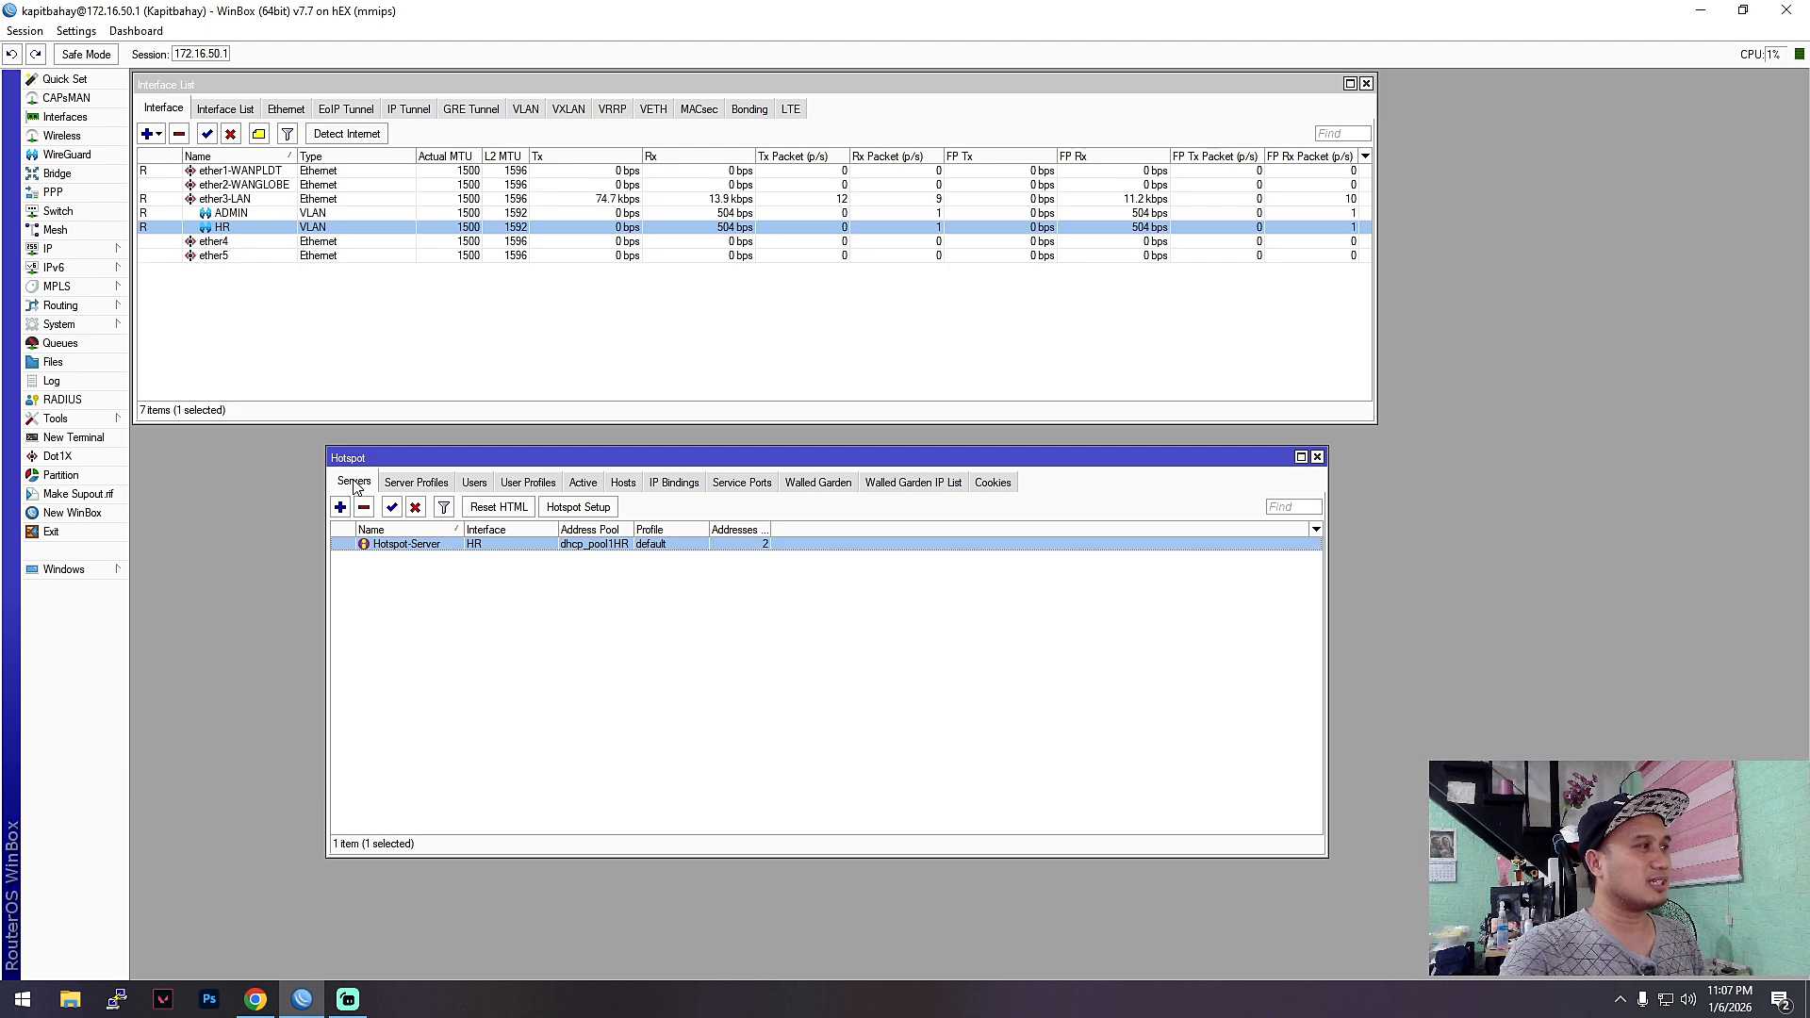
left_click(397, 485)
left_click(475, 484)
left_click(530, 486)
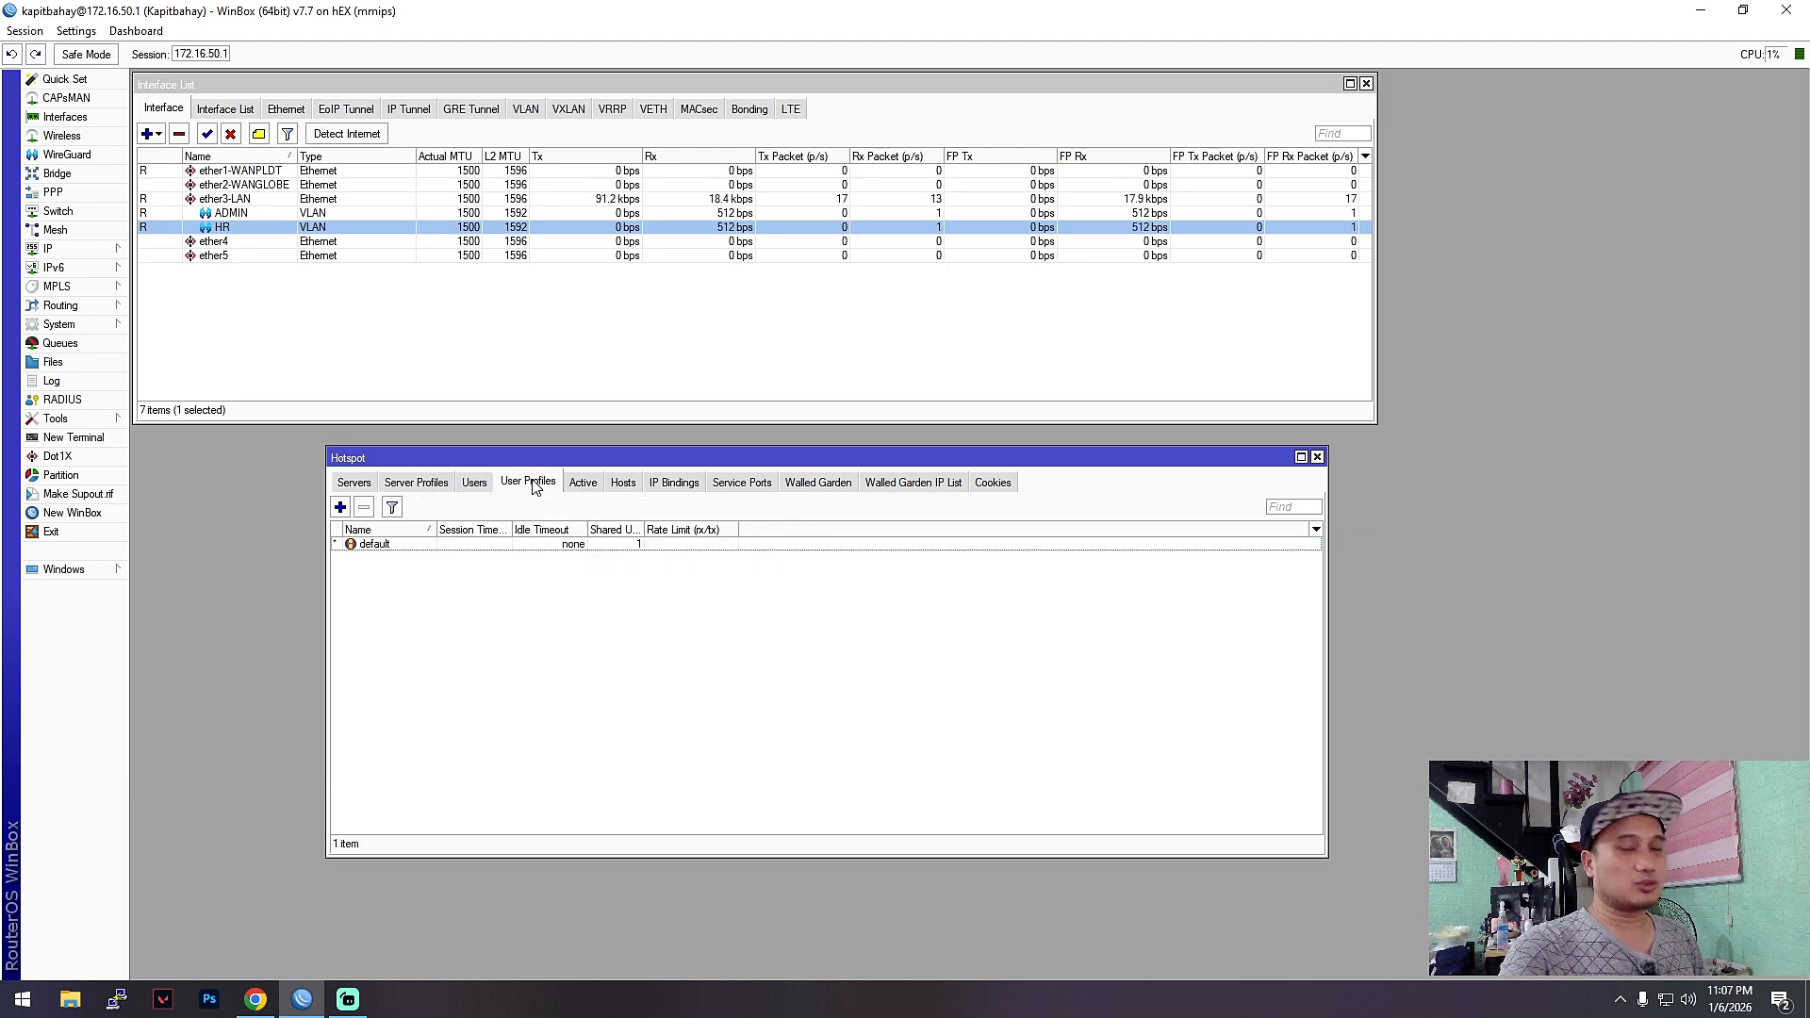
left_click(471, 488)
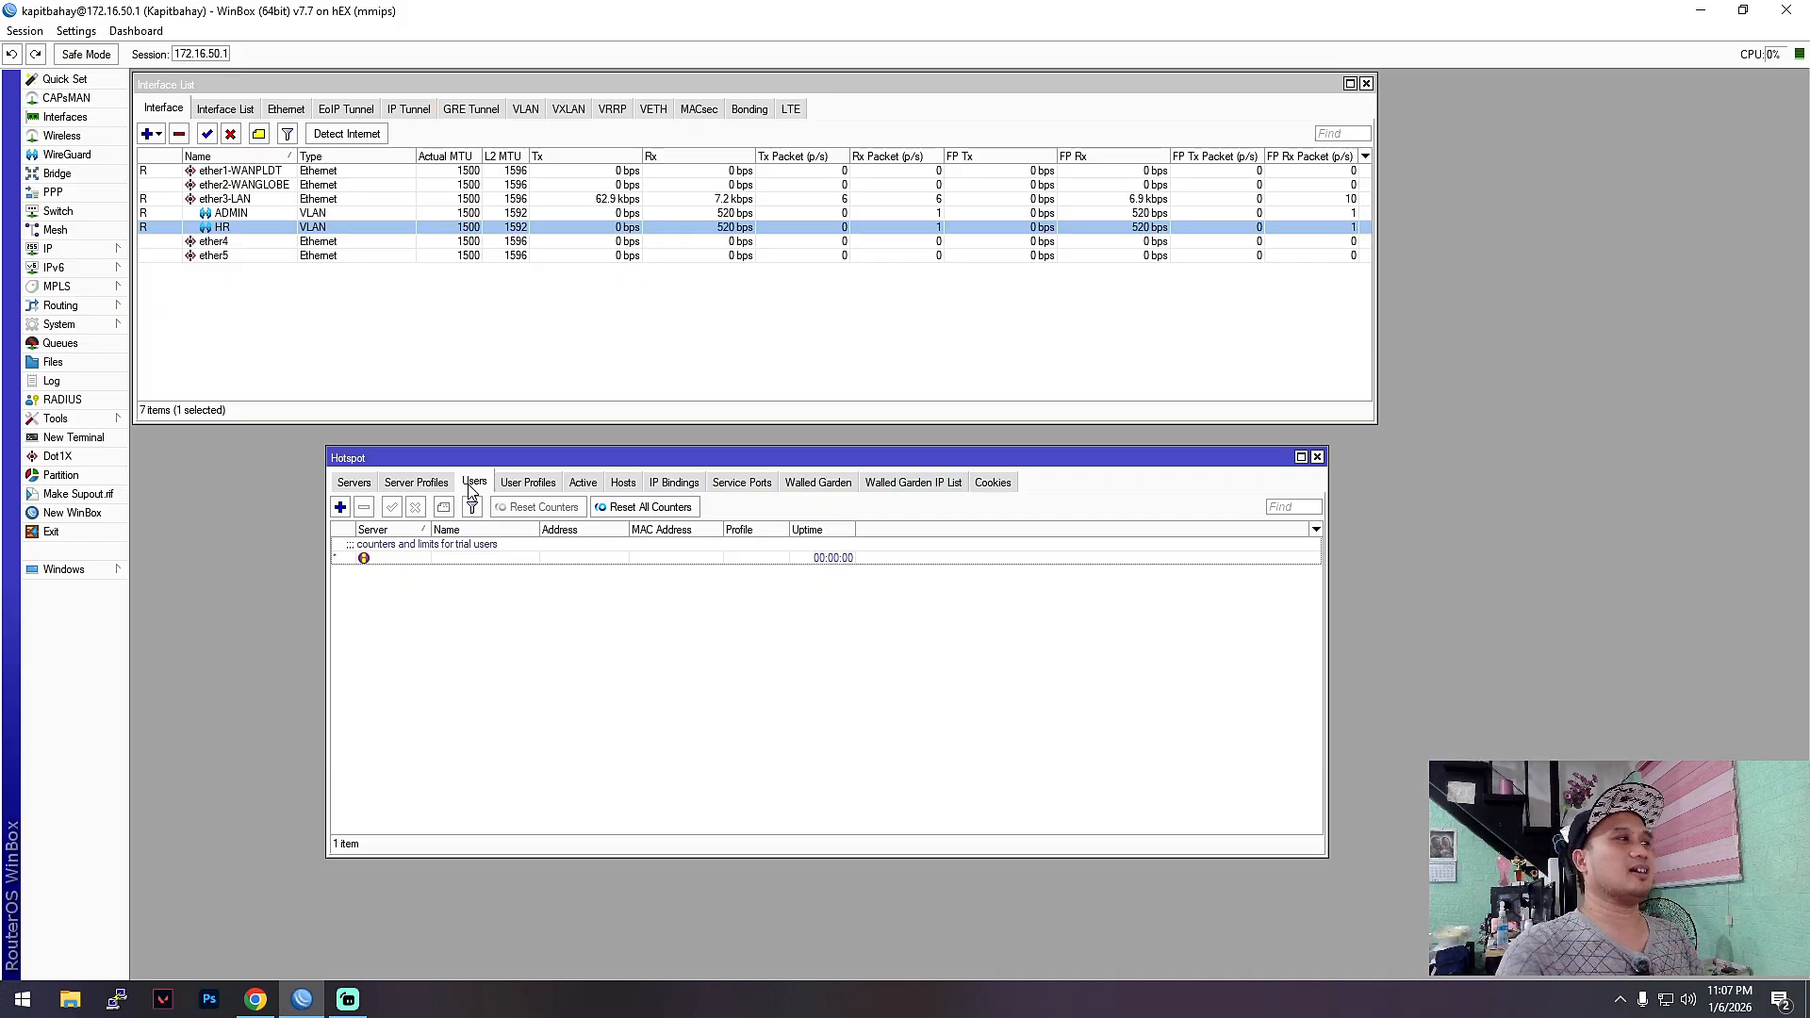
- In the default hotspot server profile, set the HTML directory to flash/hotspot, enable HTTP PAP login and save
left_click(416, 483)
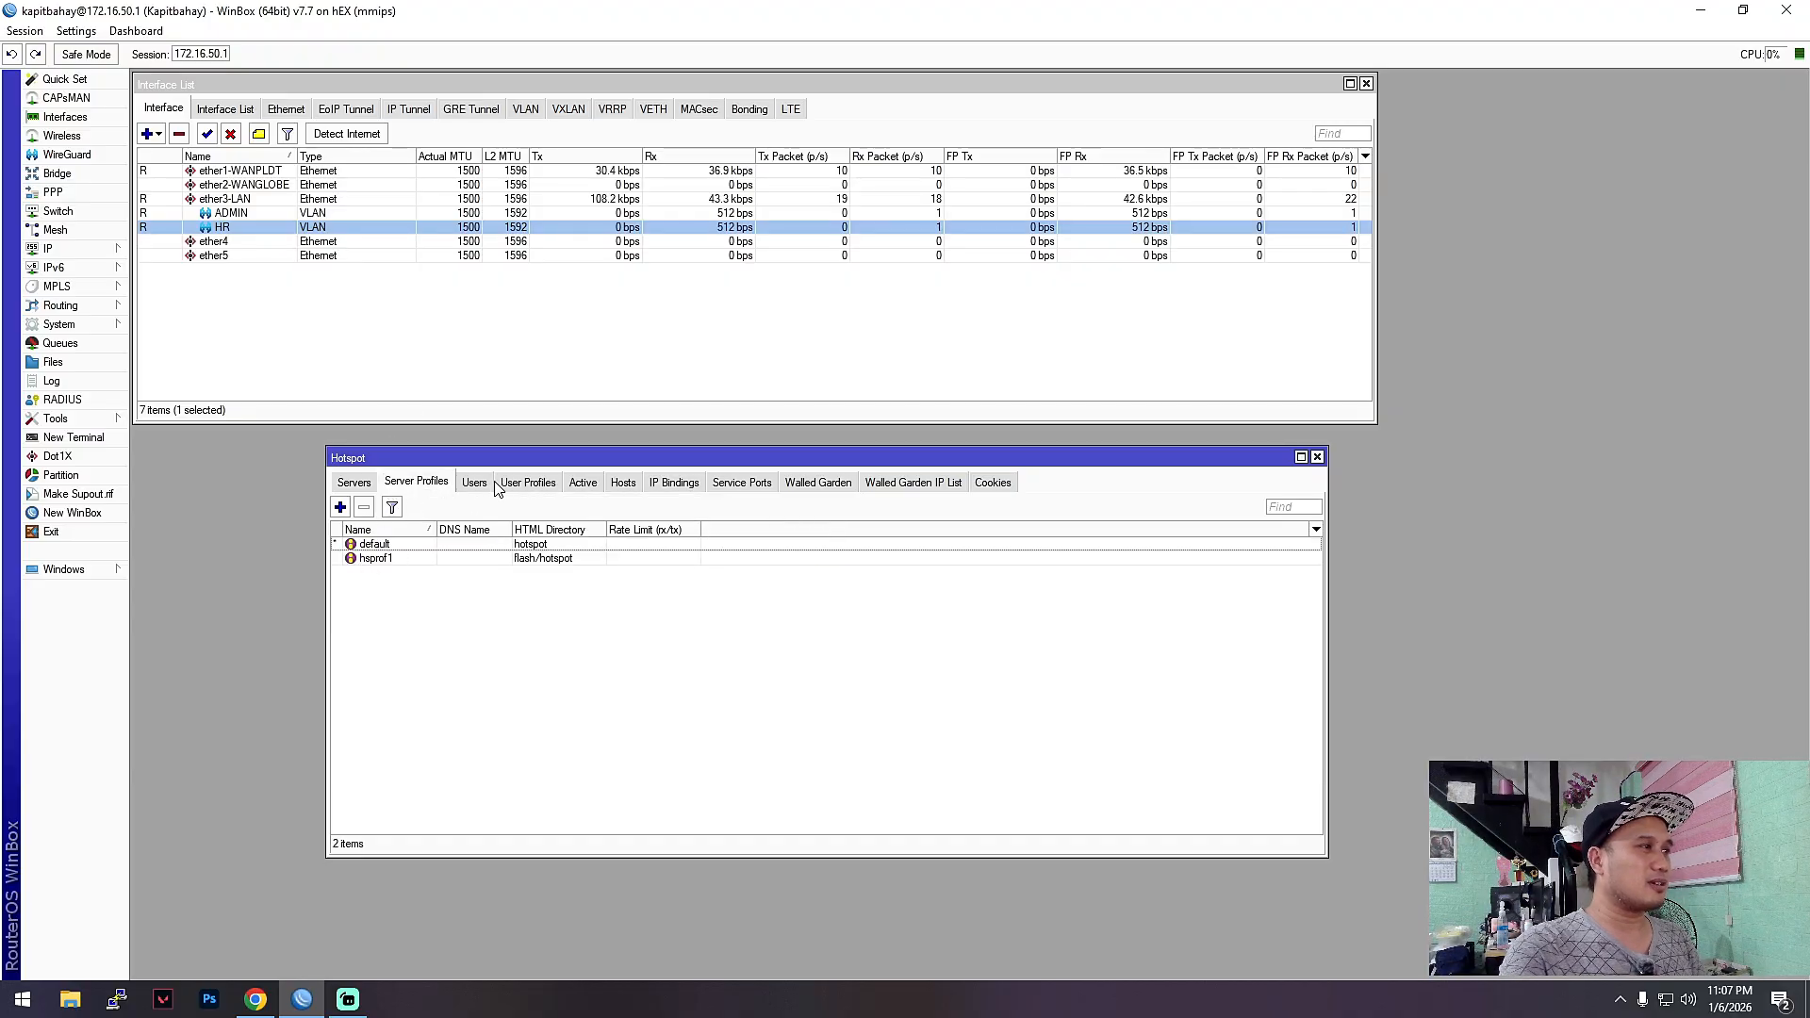
left_click_drag(525, 466, 520, 468)
left_click(378, 549)
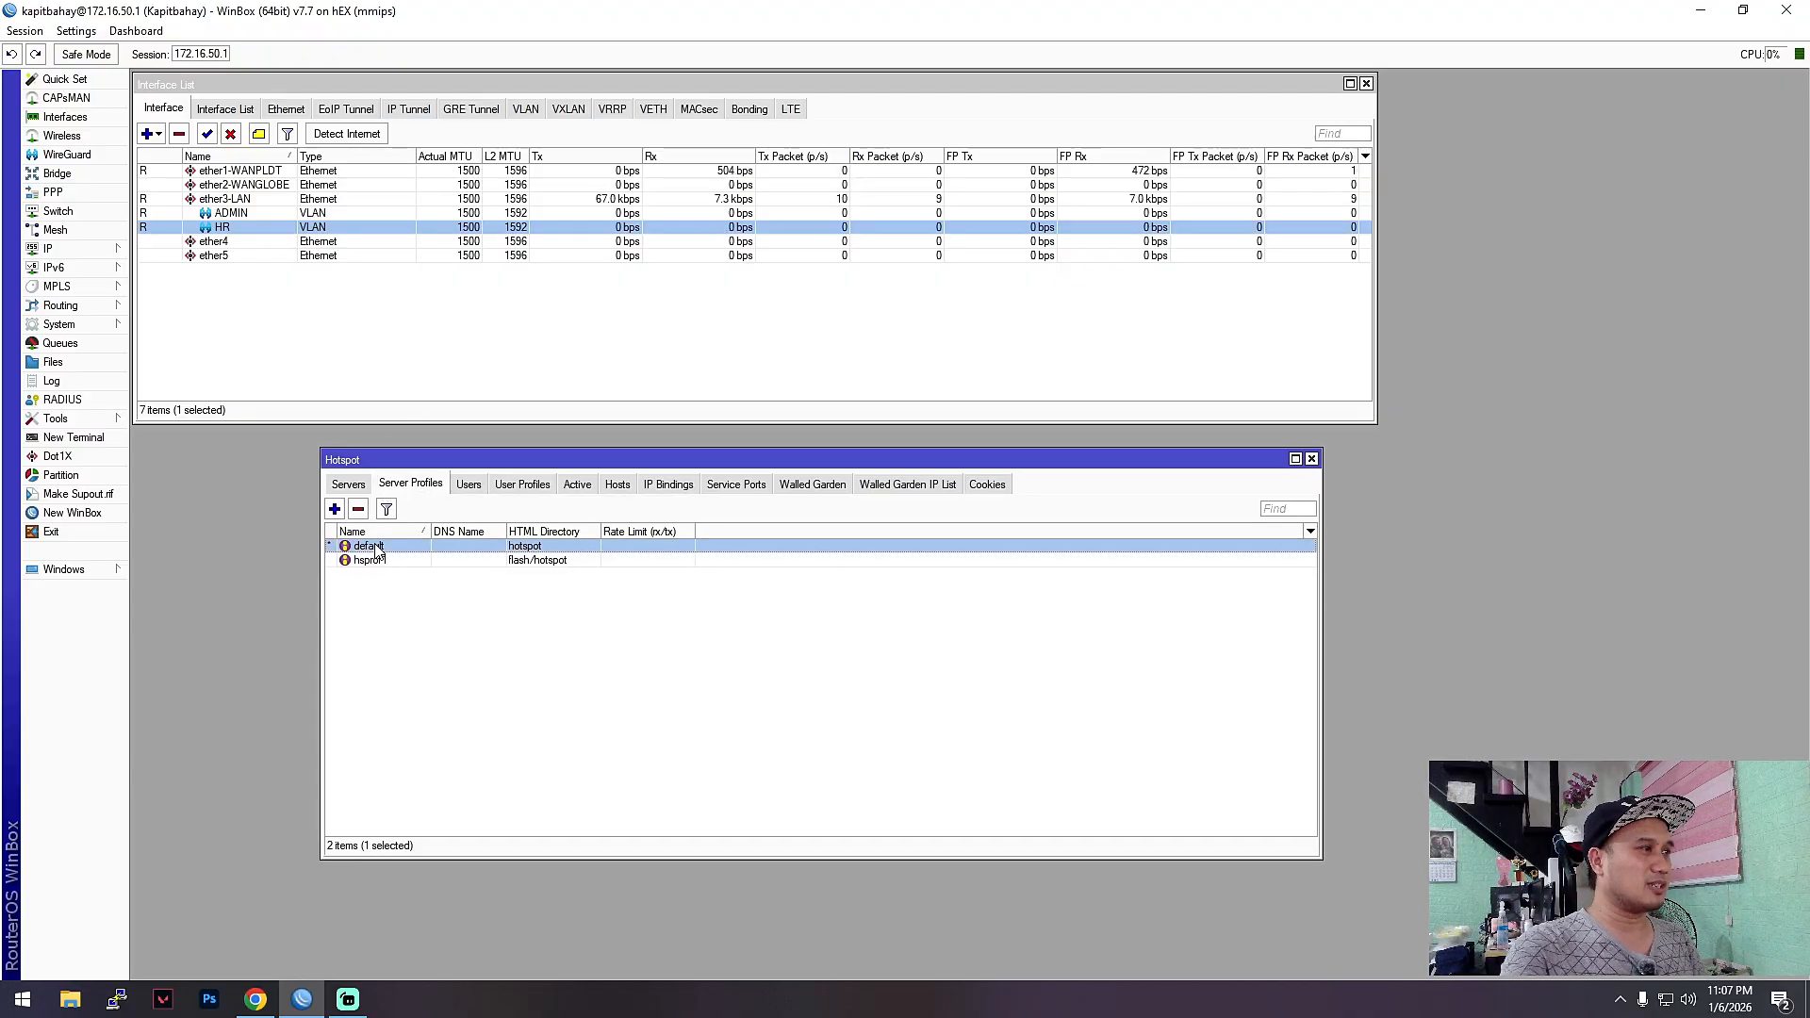
double_click(447, 548)
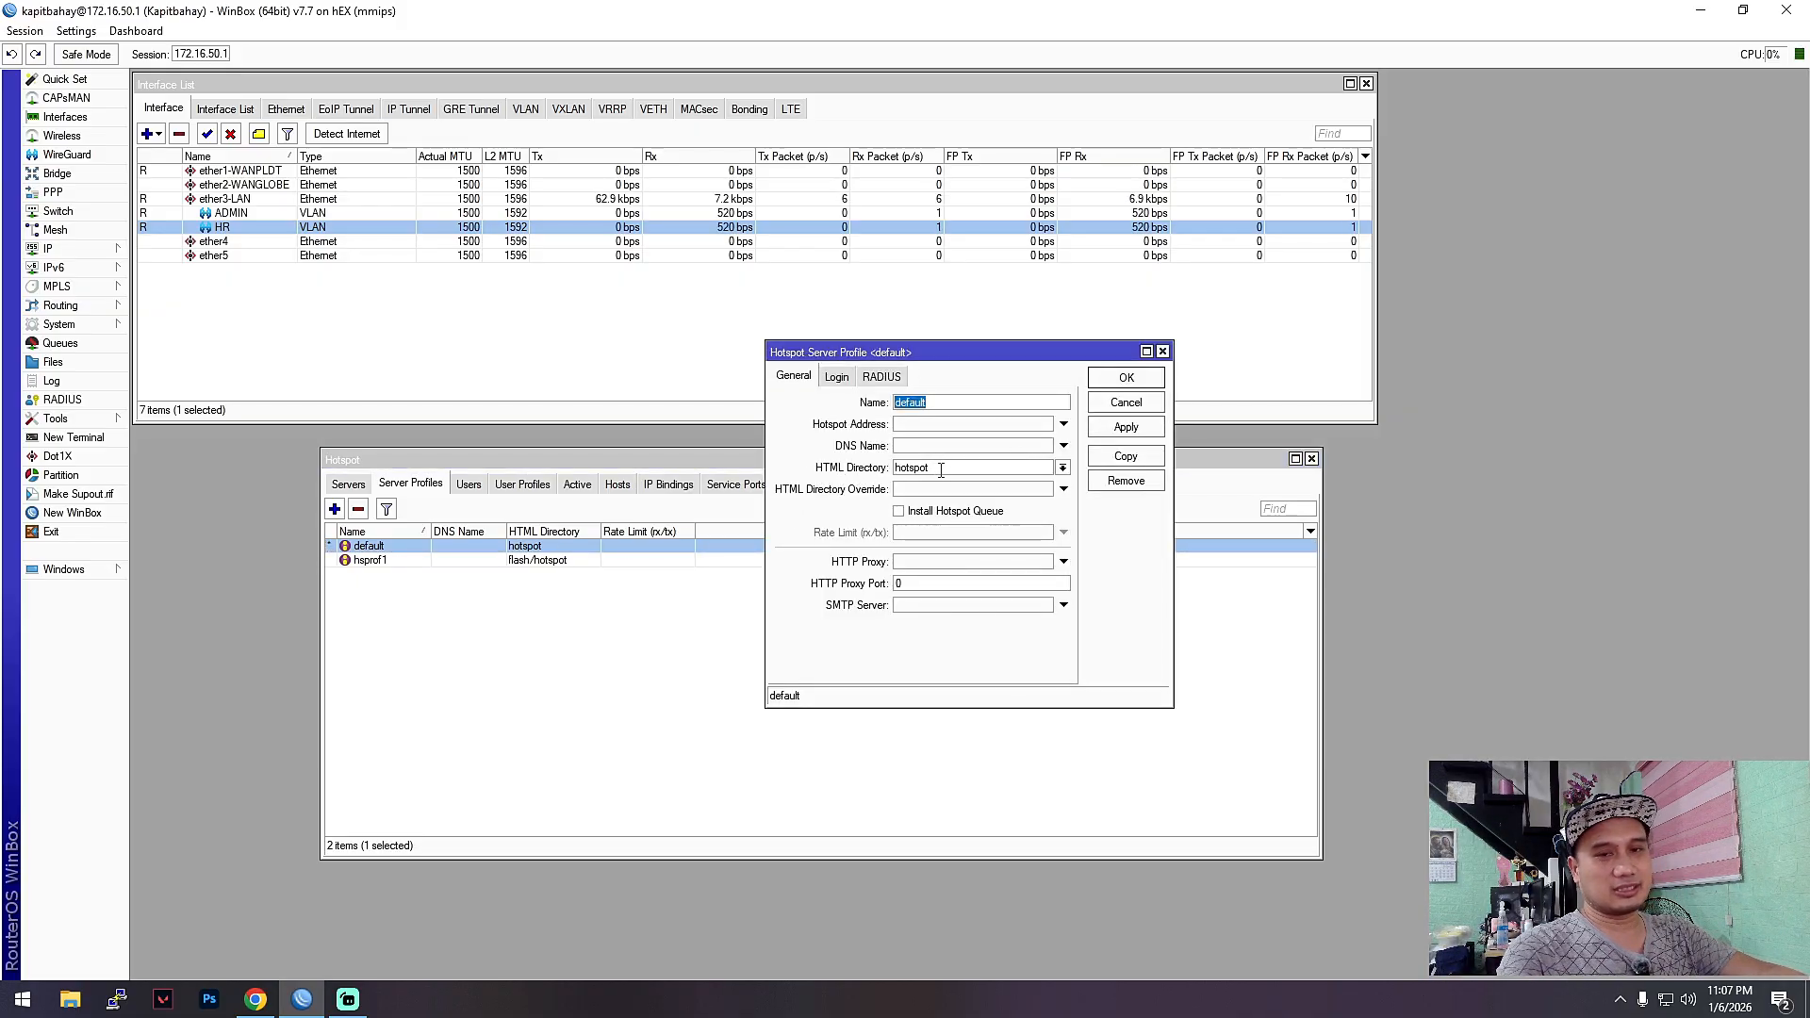
left_click(838, 380)
left_click(792, 377)
left_click(838, 376)
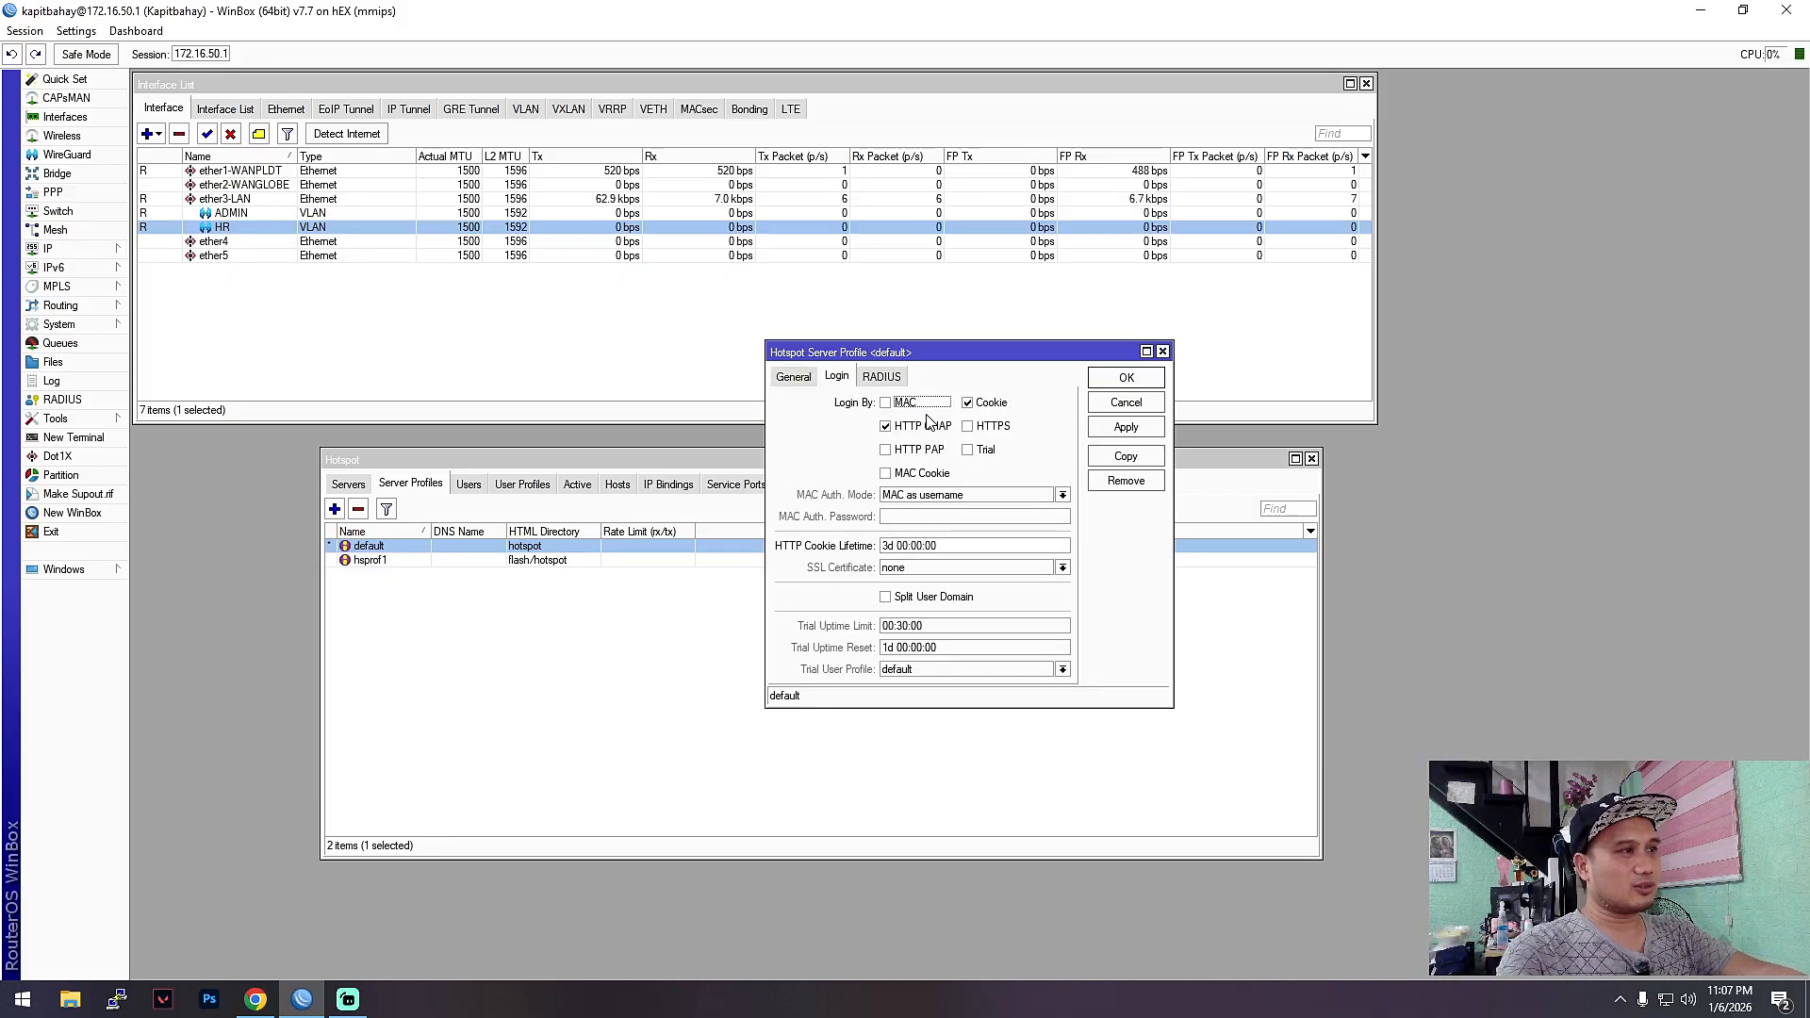
left_click(886, 451)
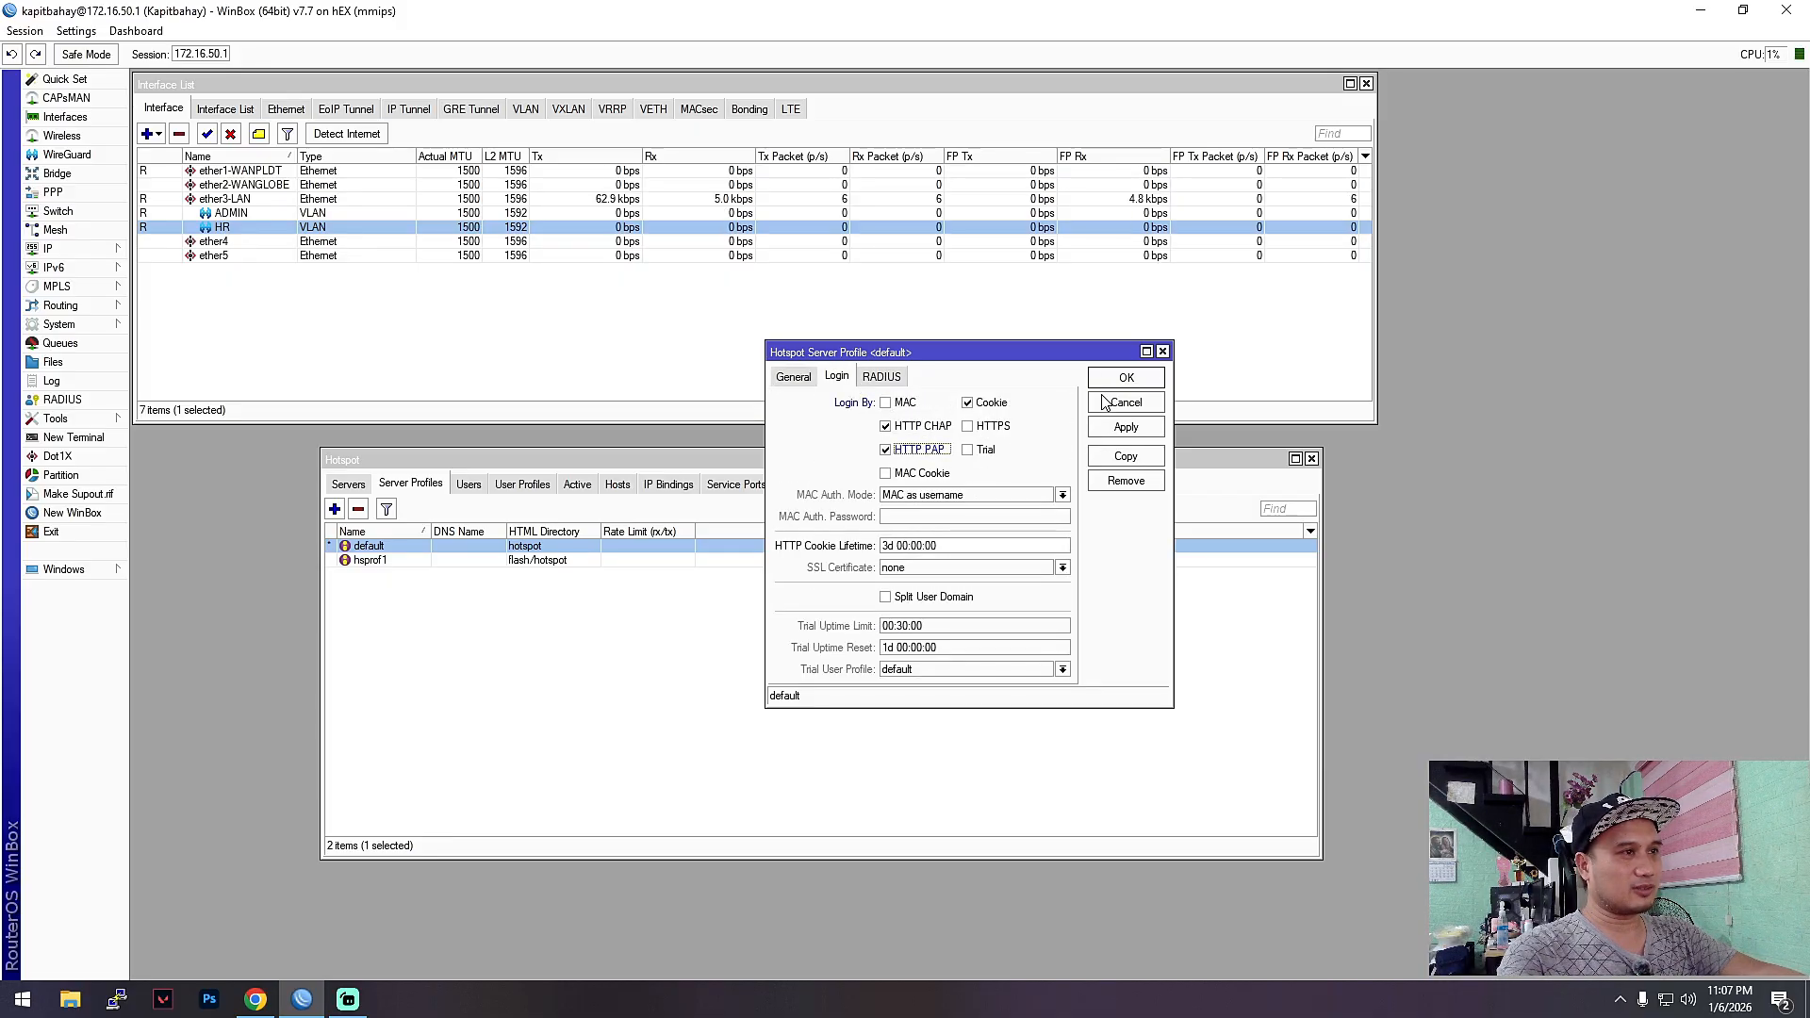
left_click(1122, 429)
left_click(1127, 379)
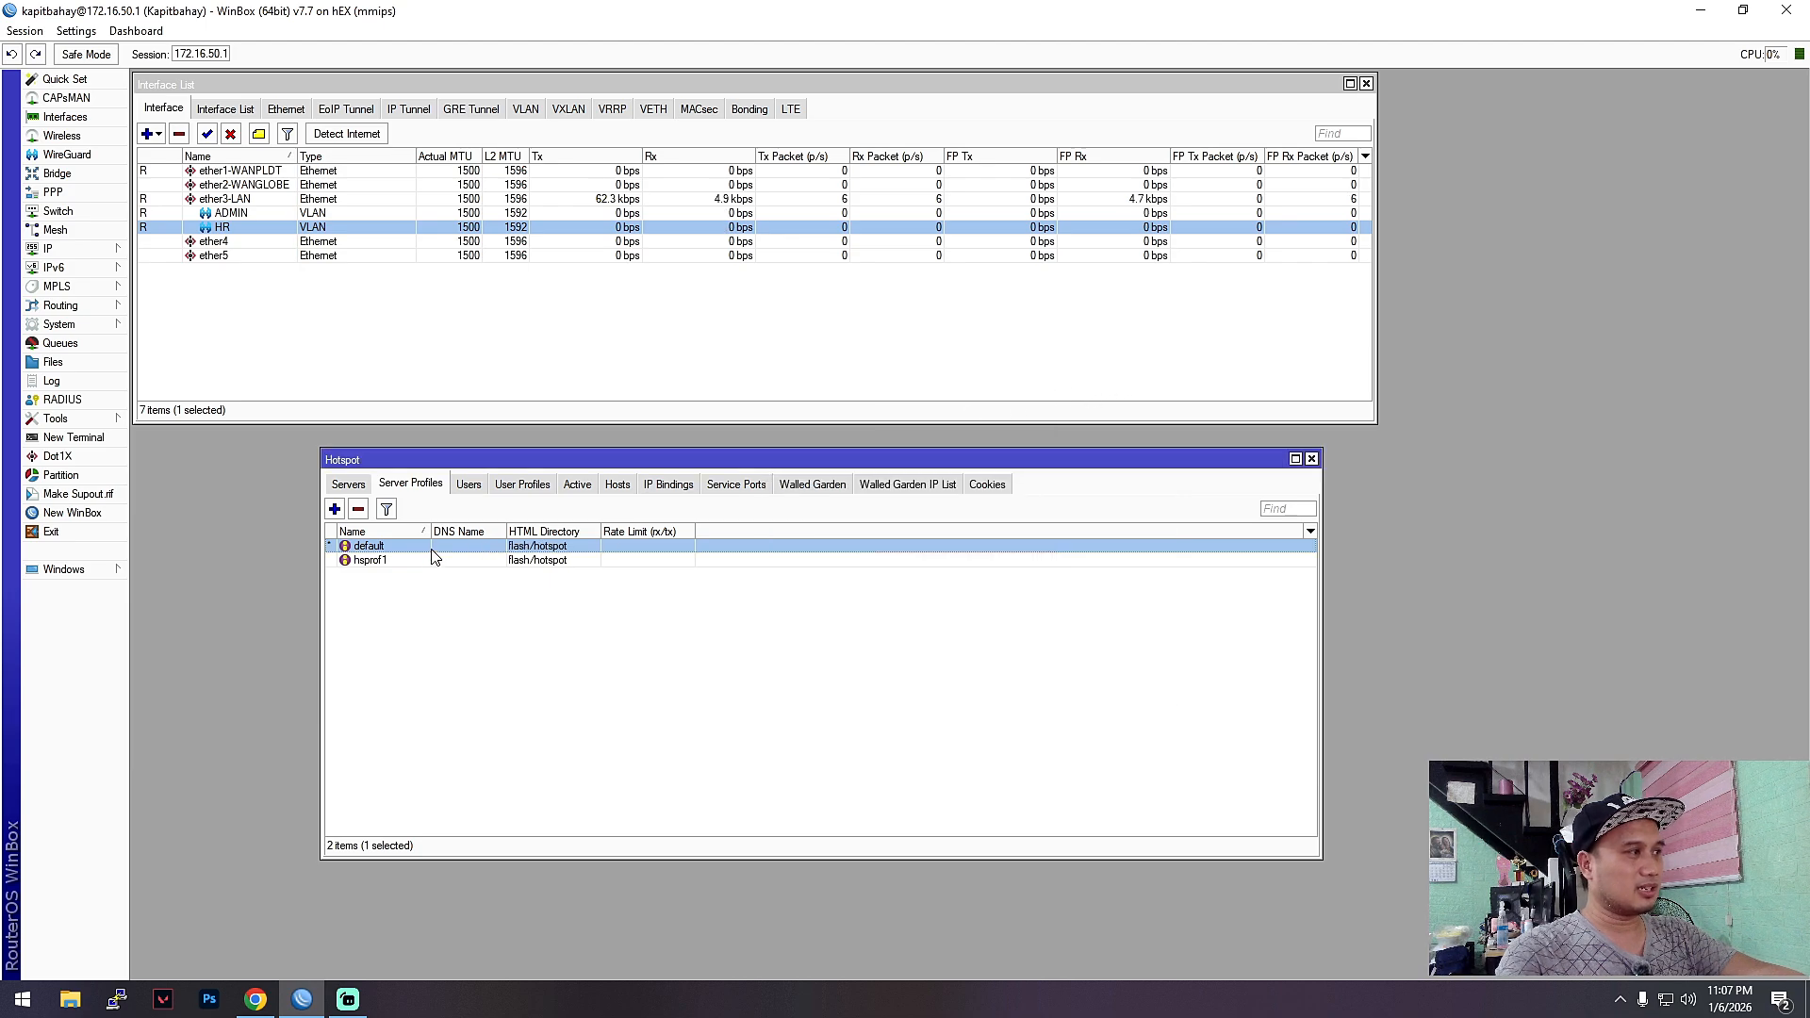
- Open the hsprof1 server profile and check its hotspot address
left_click(409, 566)
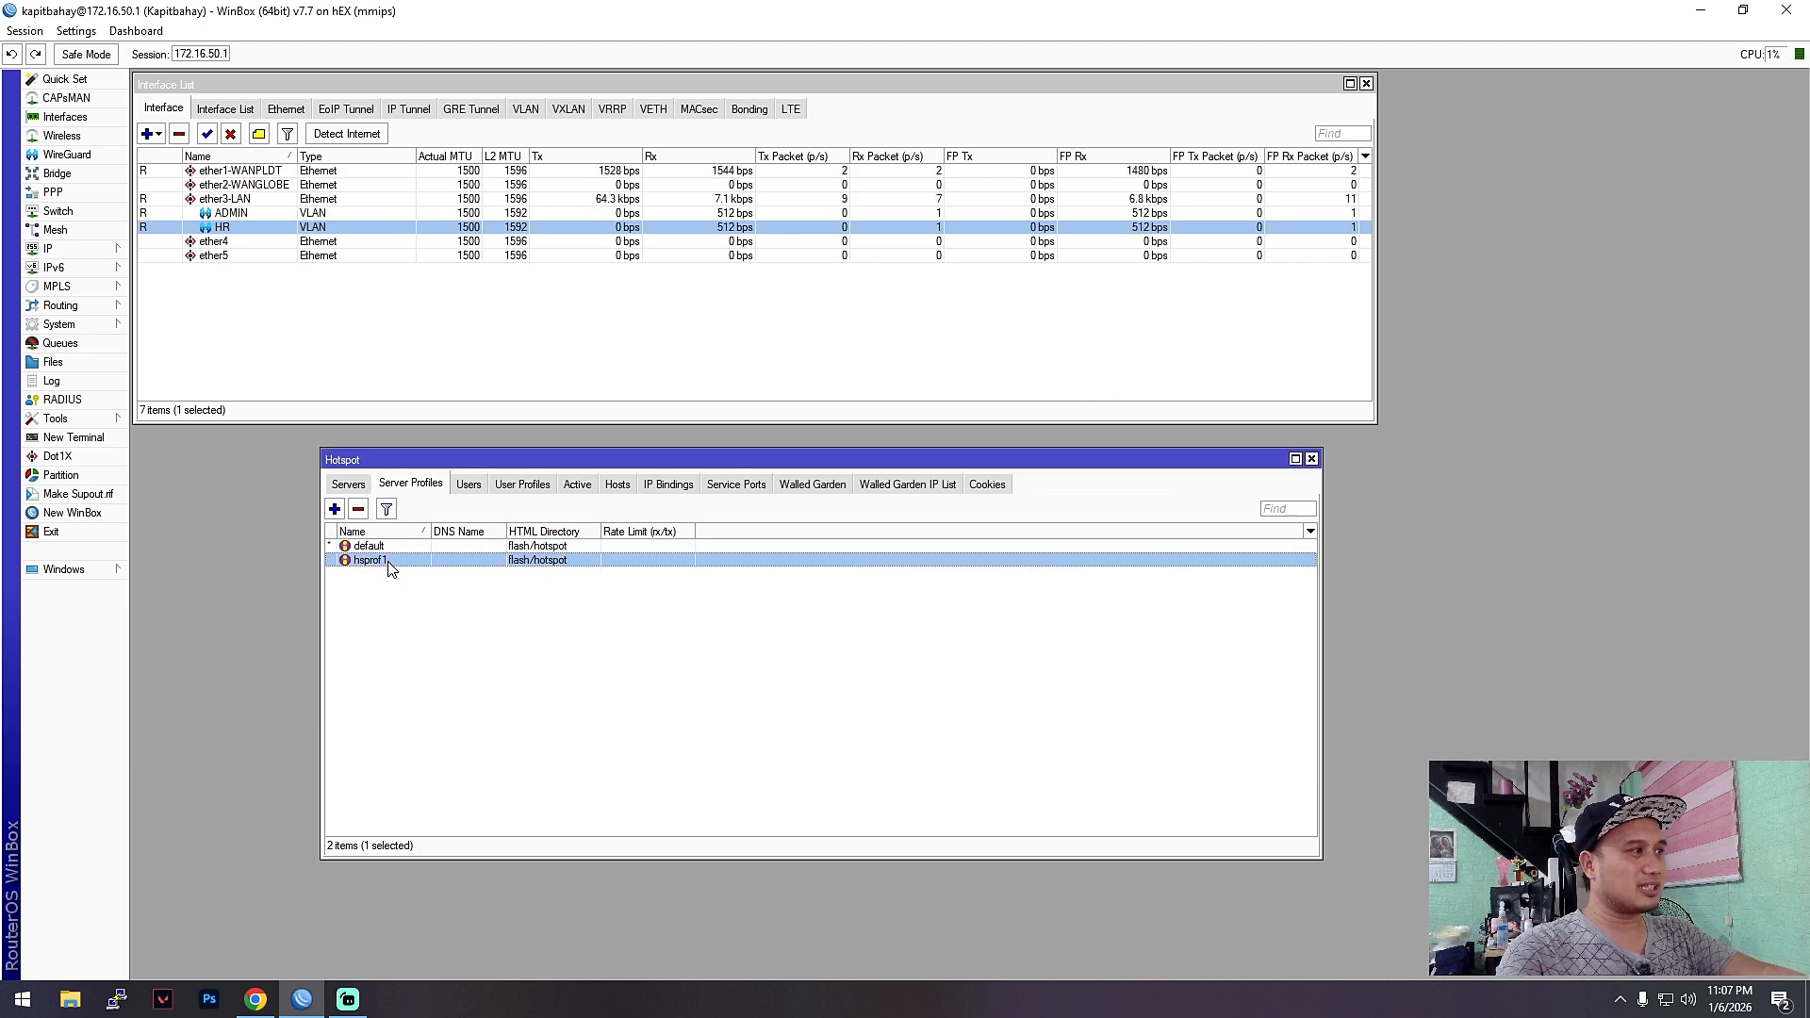
double_click(371, 561)
left_click(967, 402)
left_click_drag(951, 364, 896, 392)
left_click(742, 406)
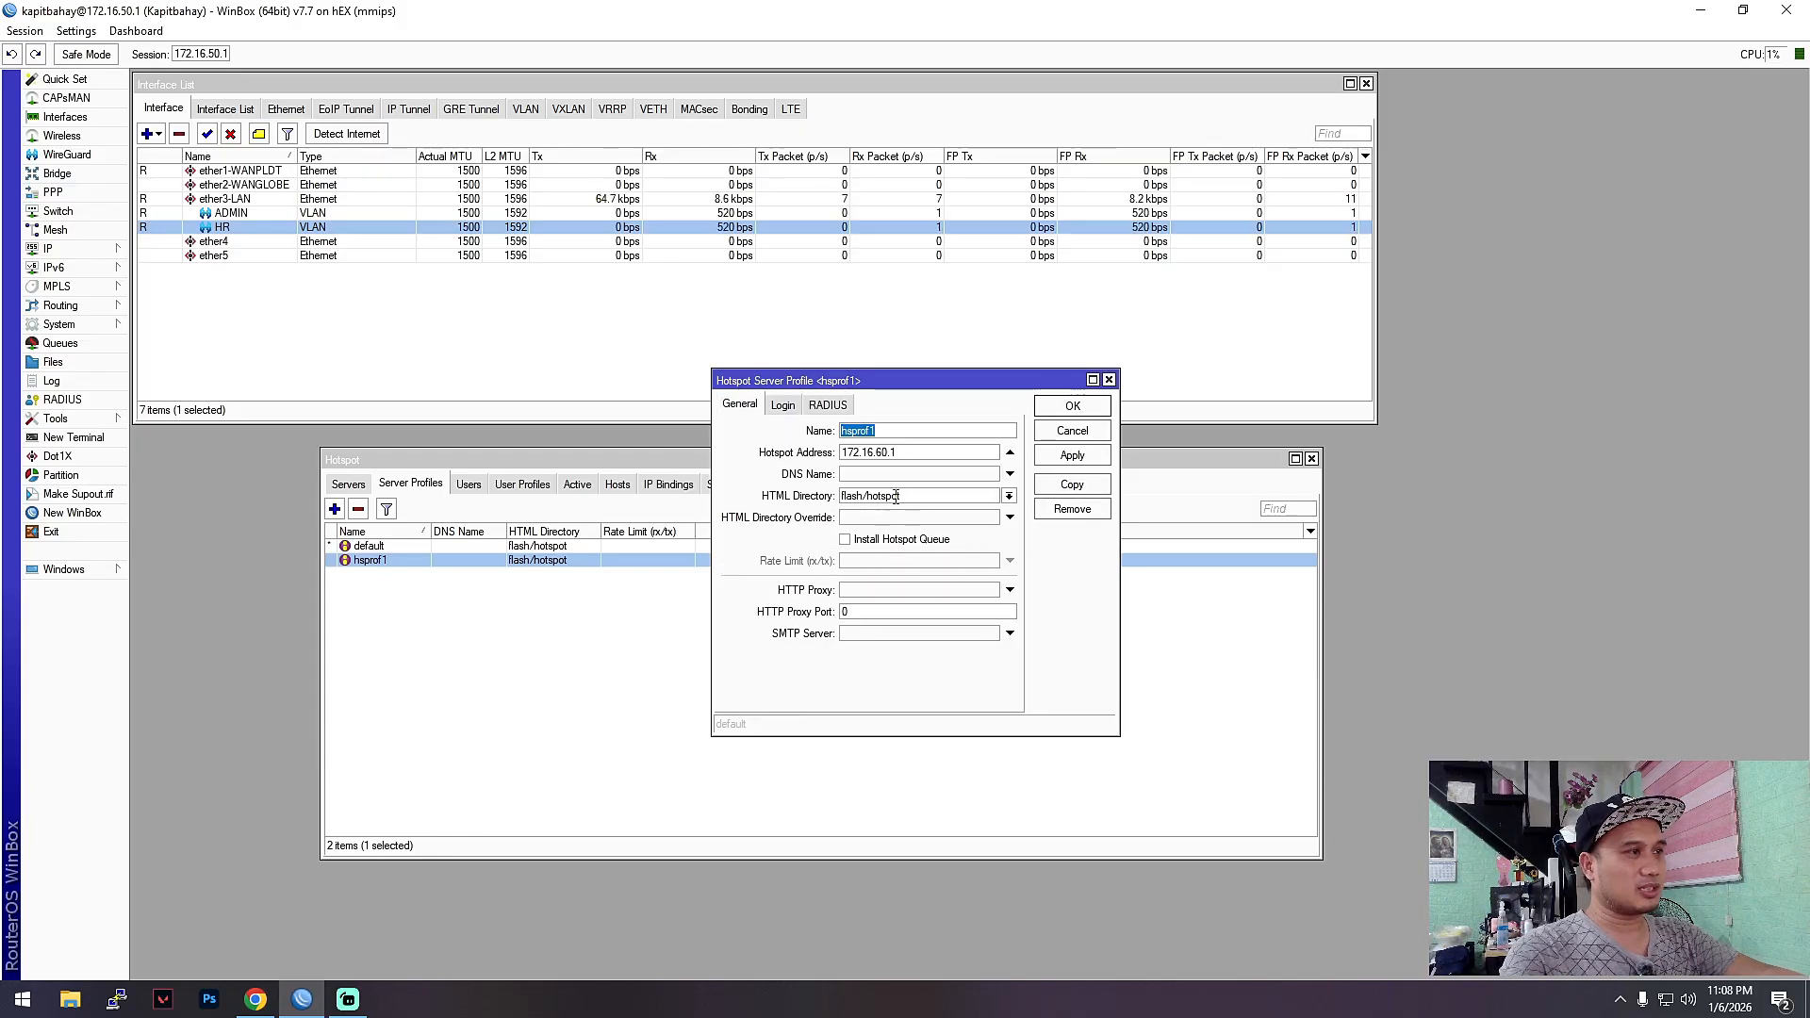
key("Tab")
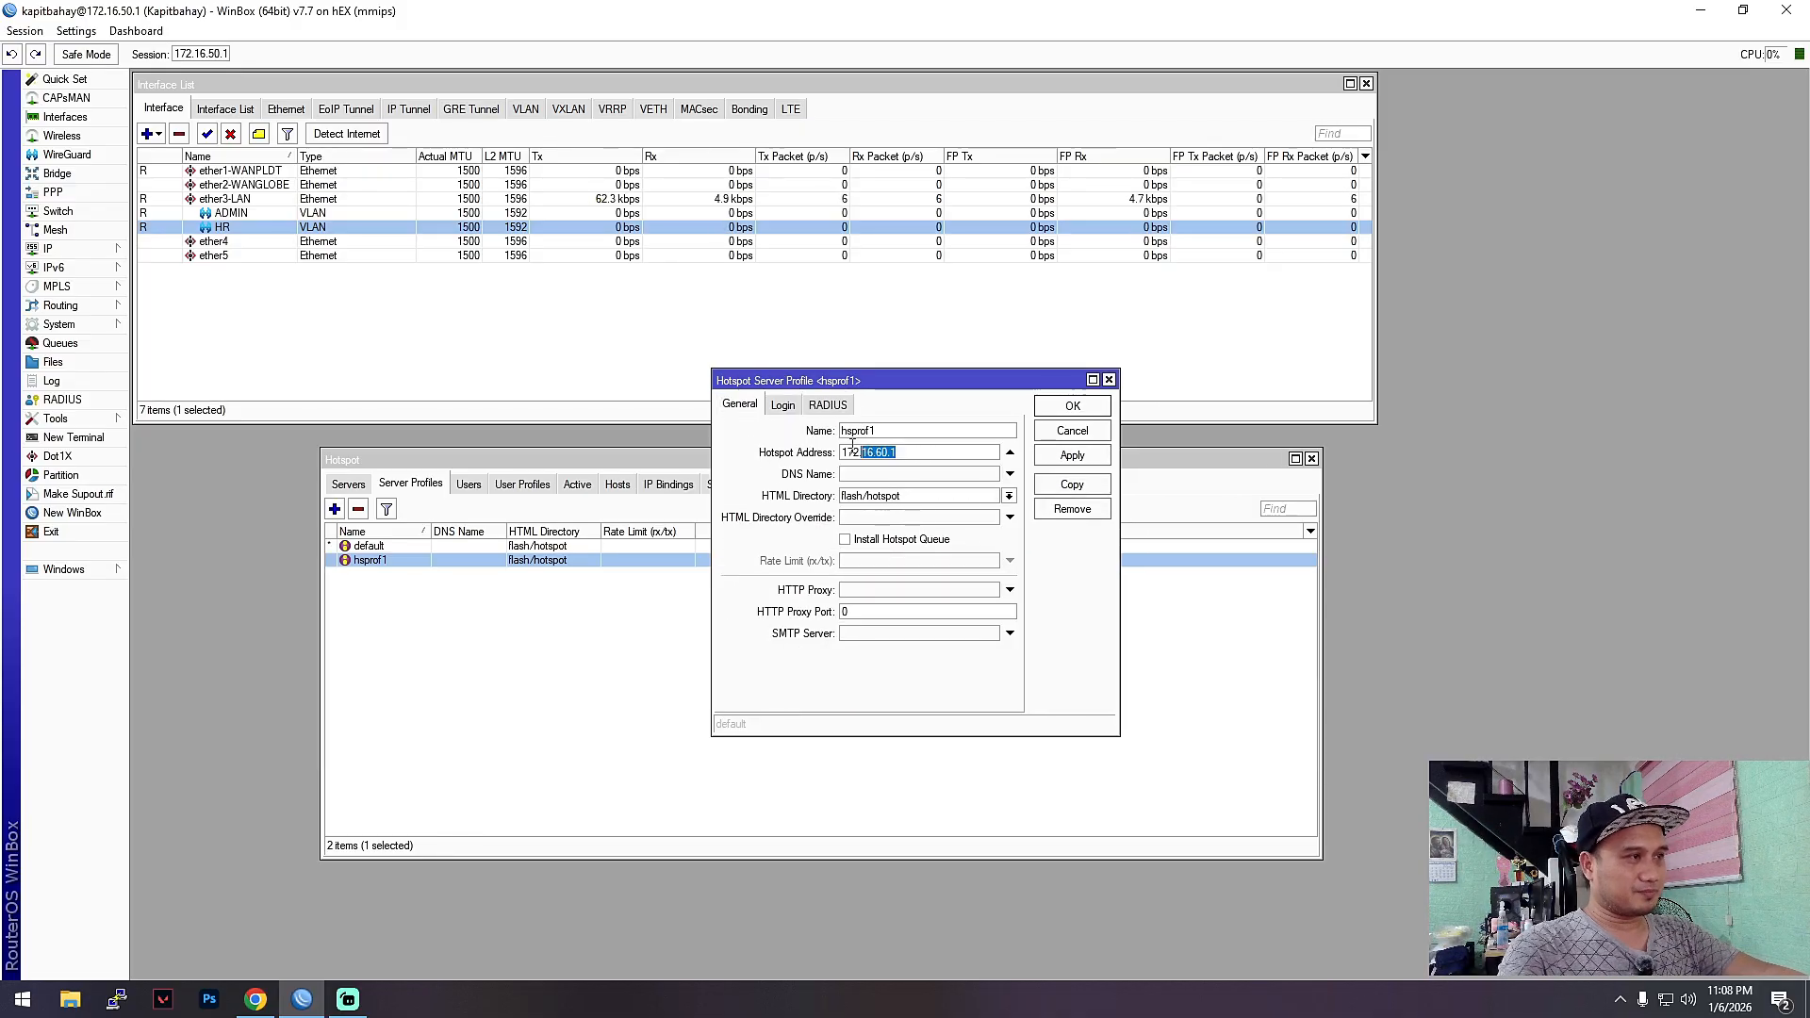
- Review the login and general settings of the default hotspot server profile and close it
double_click(398, 545)
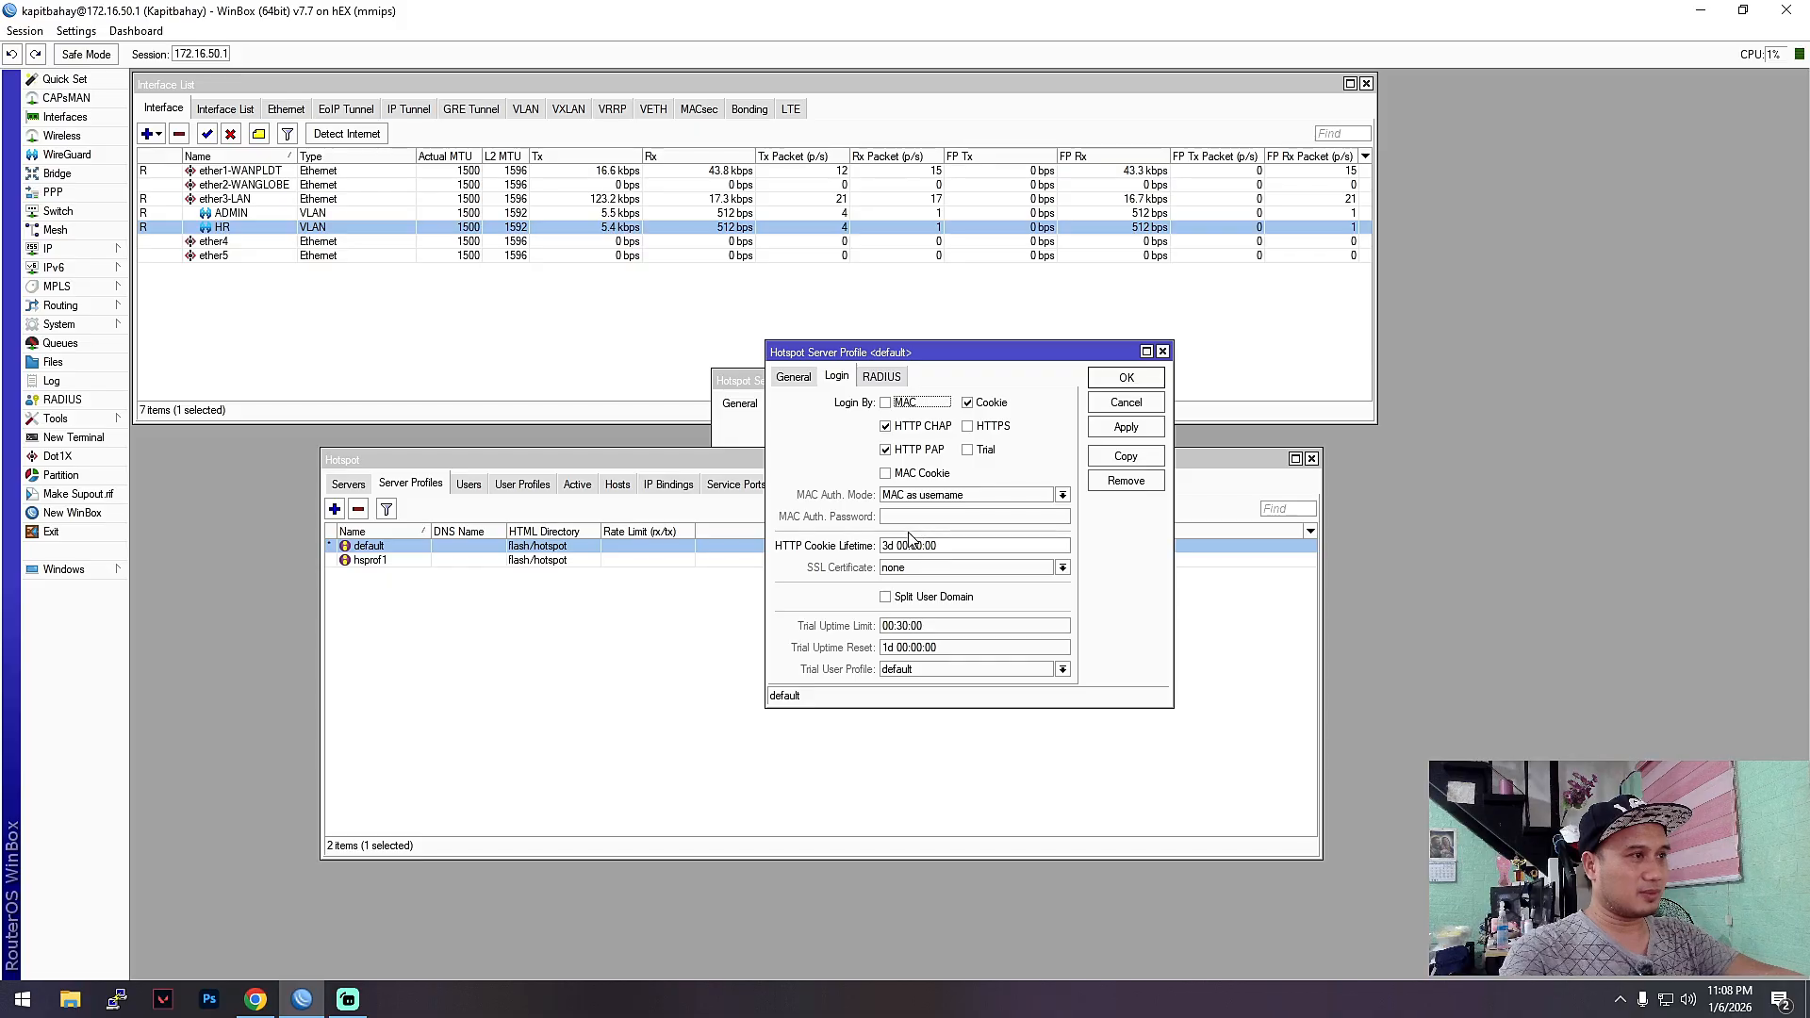
left_click(794, 377)
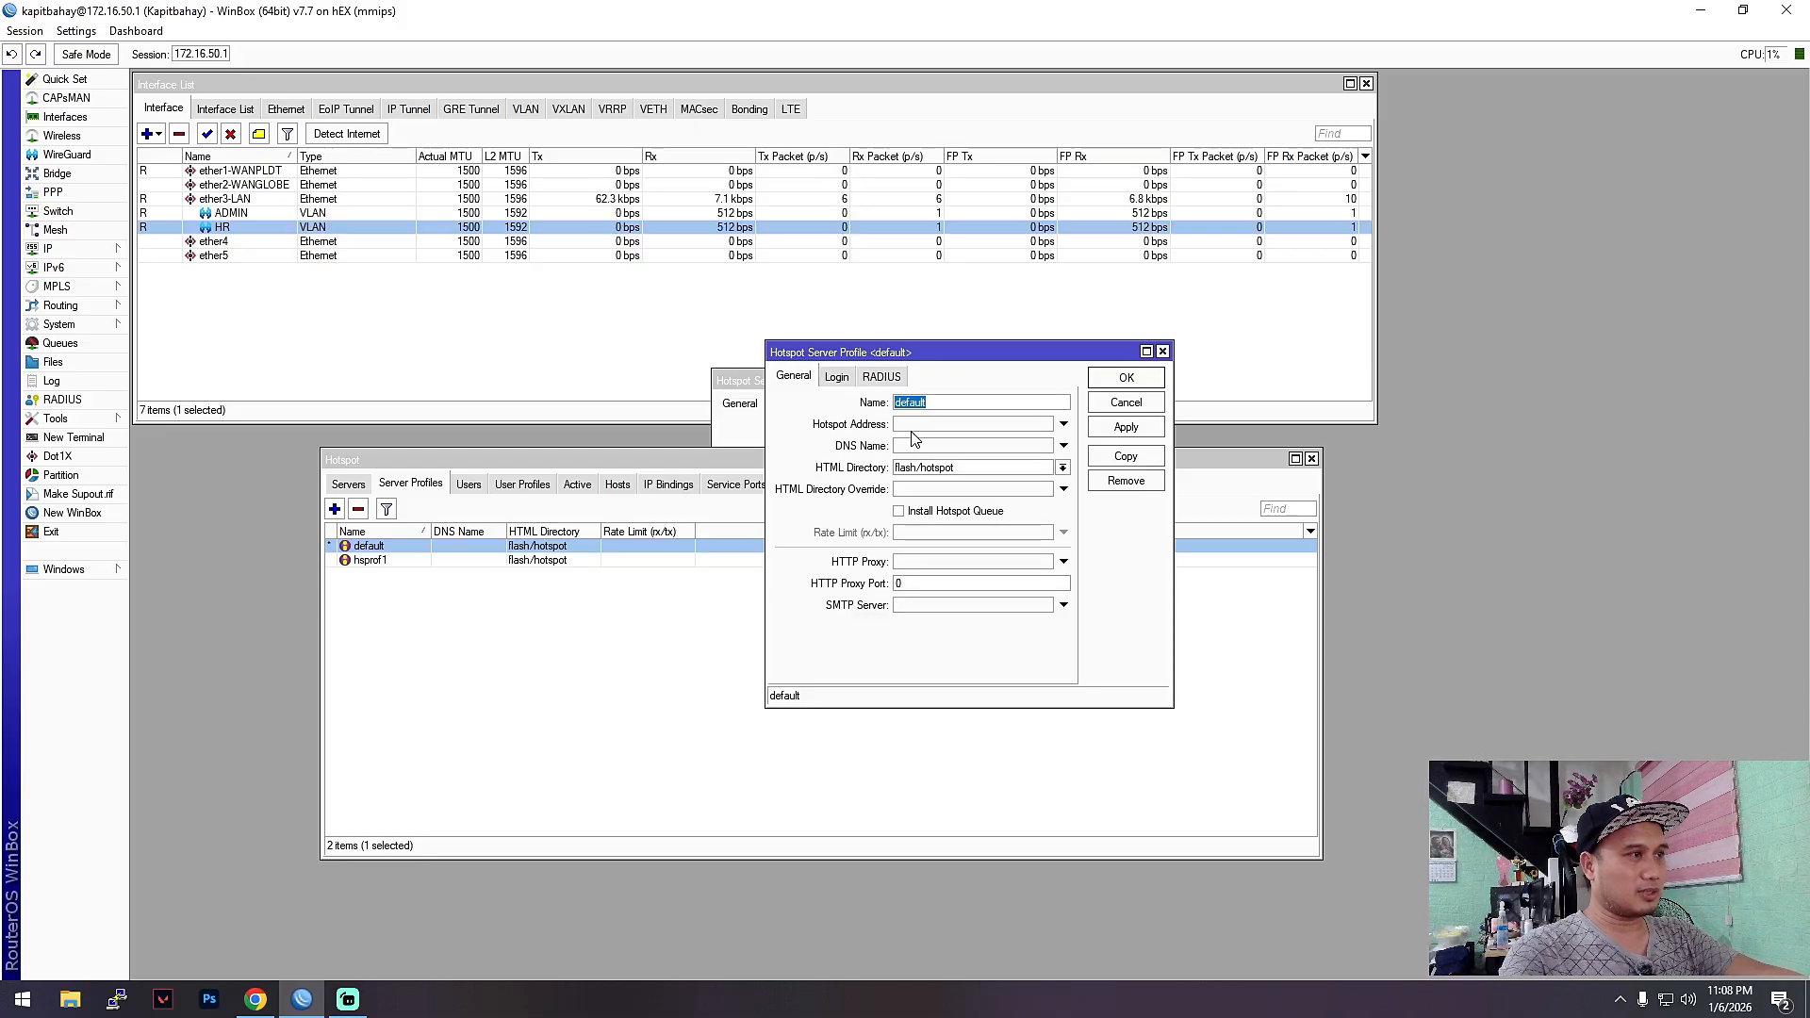
left_click(1138, 377)
- Clear the hotspot address in the hsprof1 server profile, keep flash/hotspot as its HTML directory and save
double_click(391, 562)
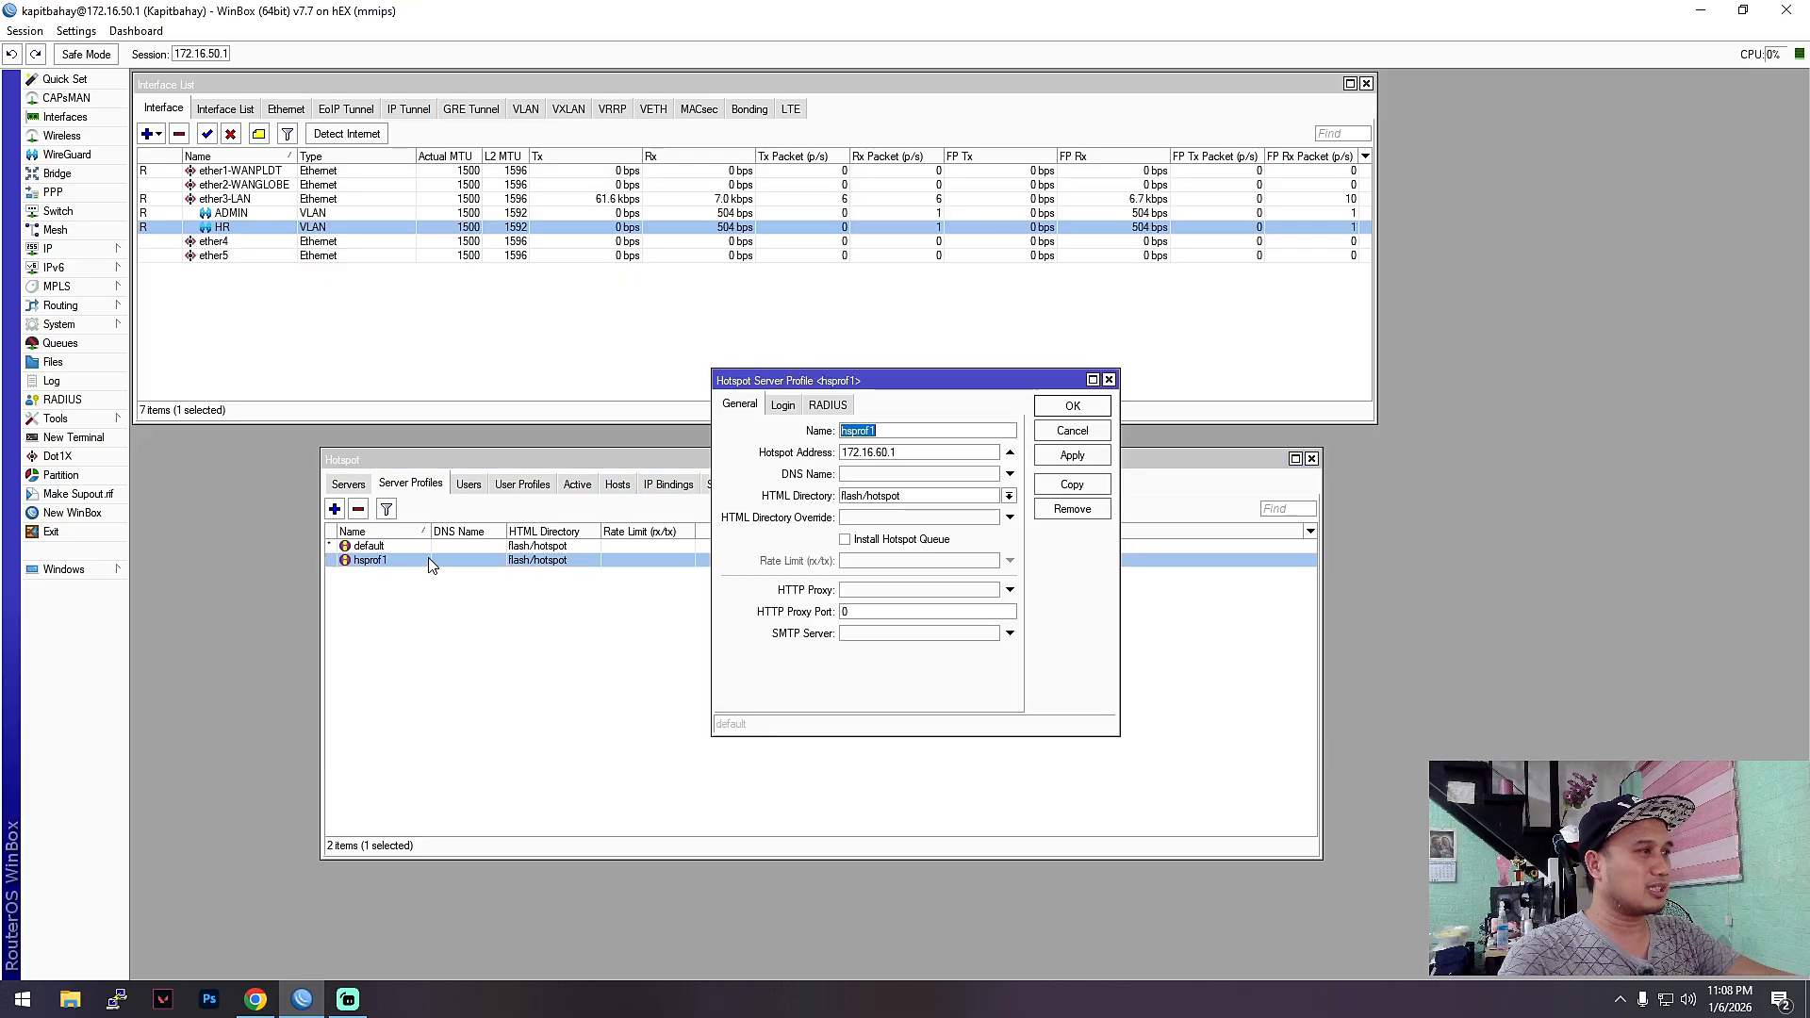
double_click(925, 454)
key("BackSpace")
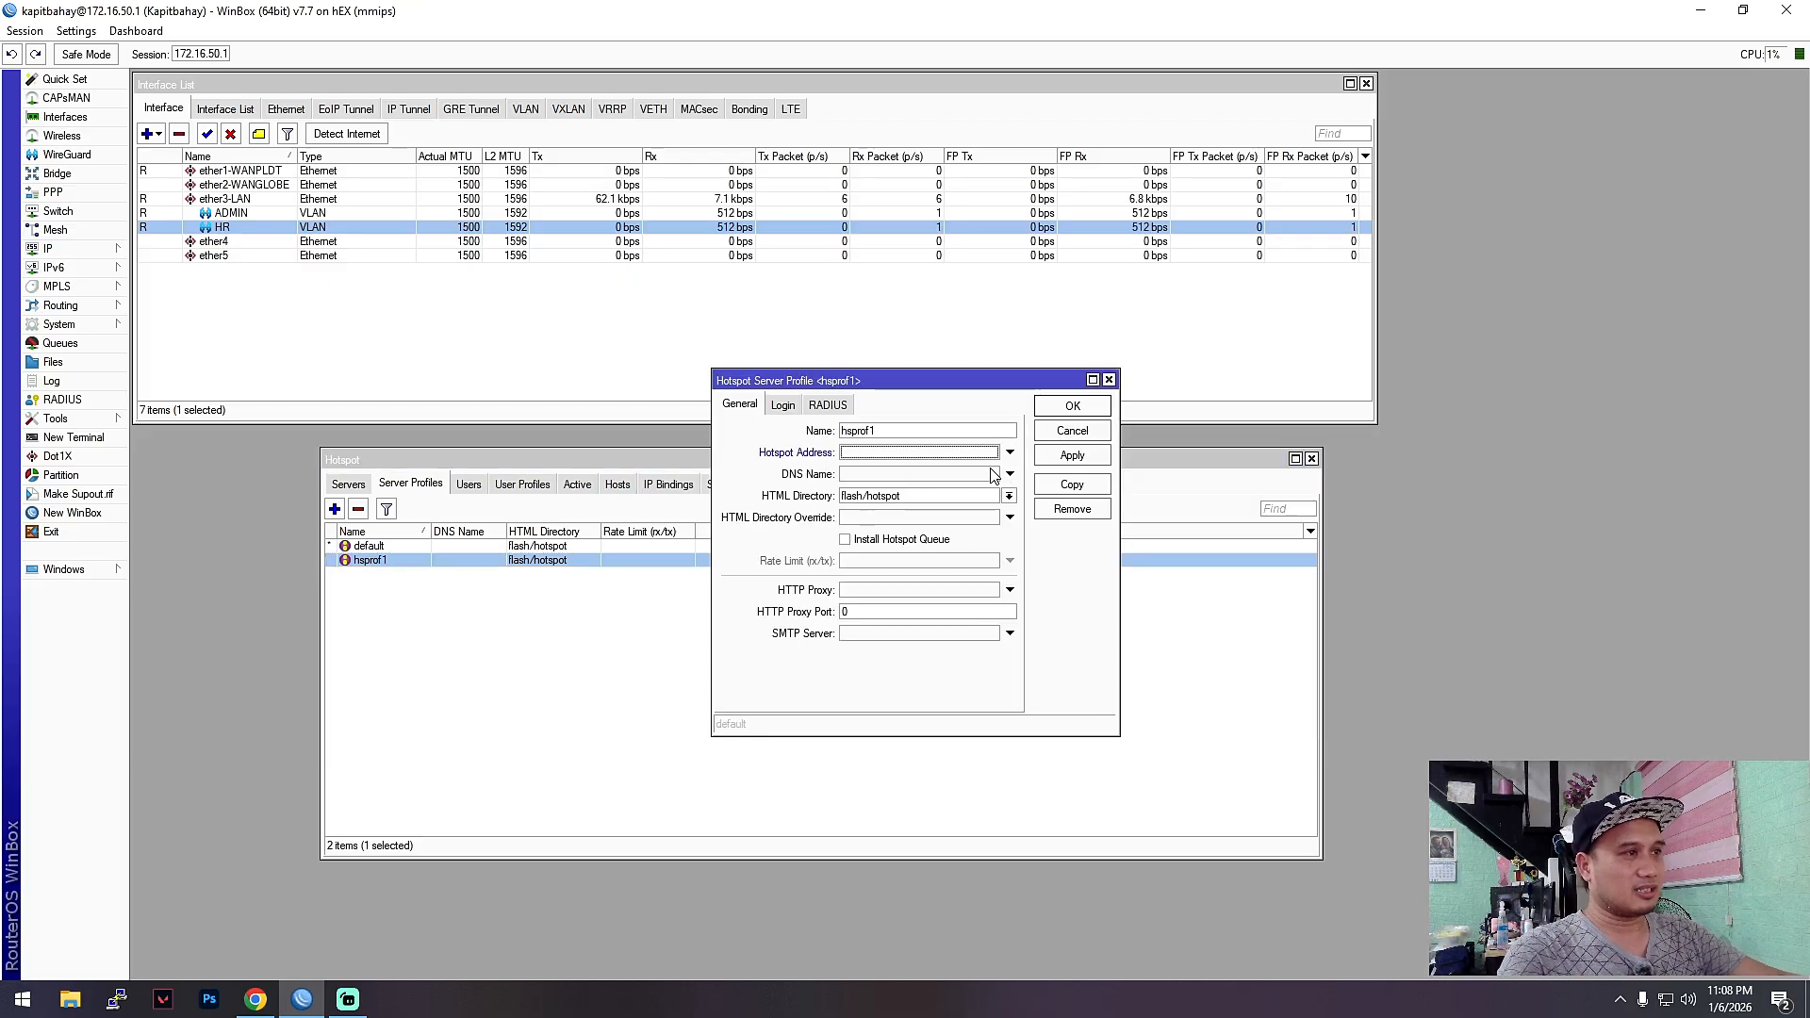
left_click_drag(972, 500, 838, 497)
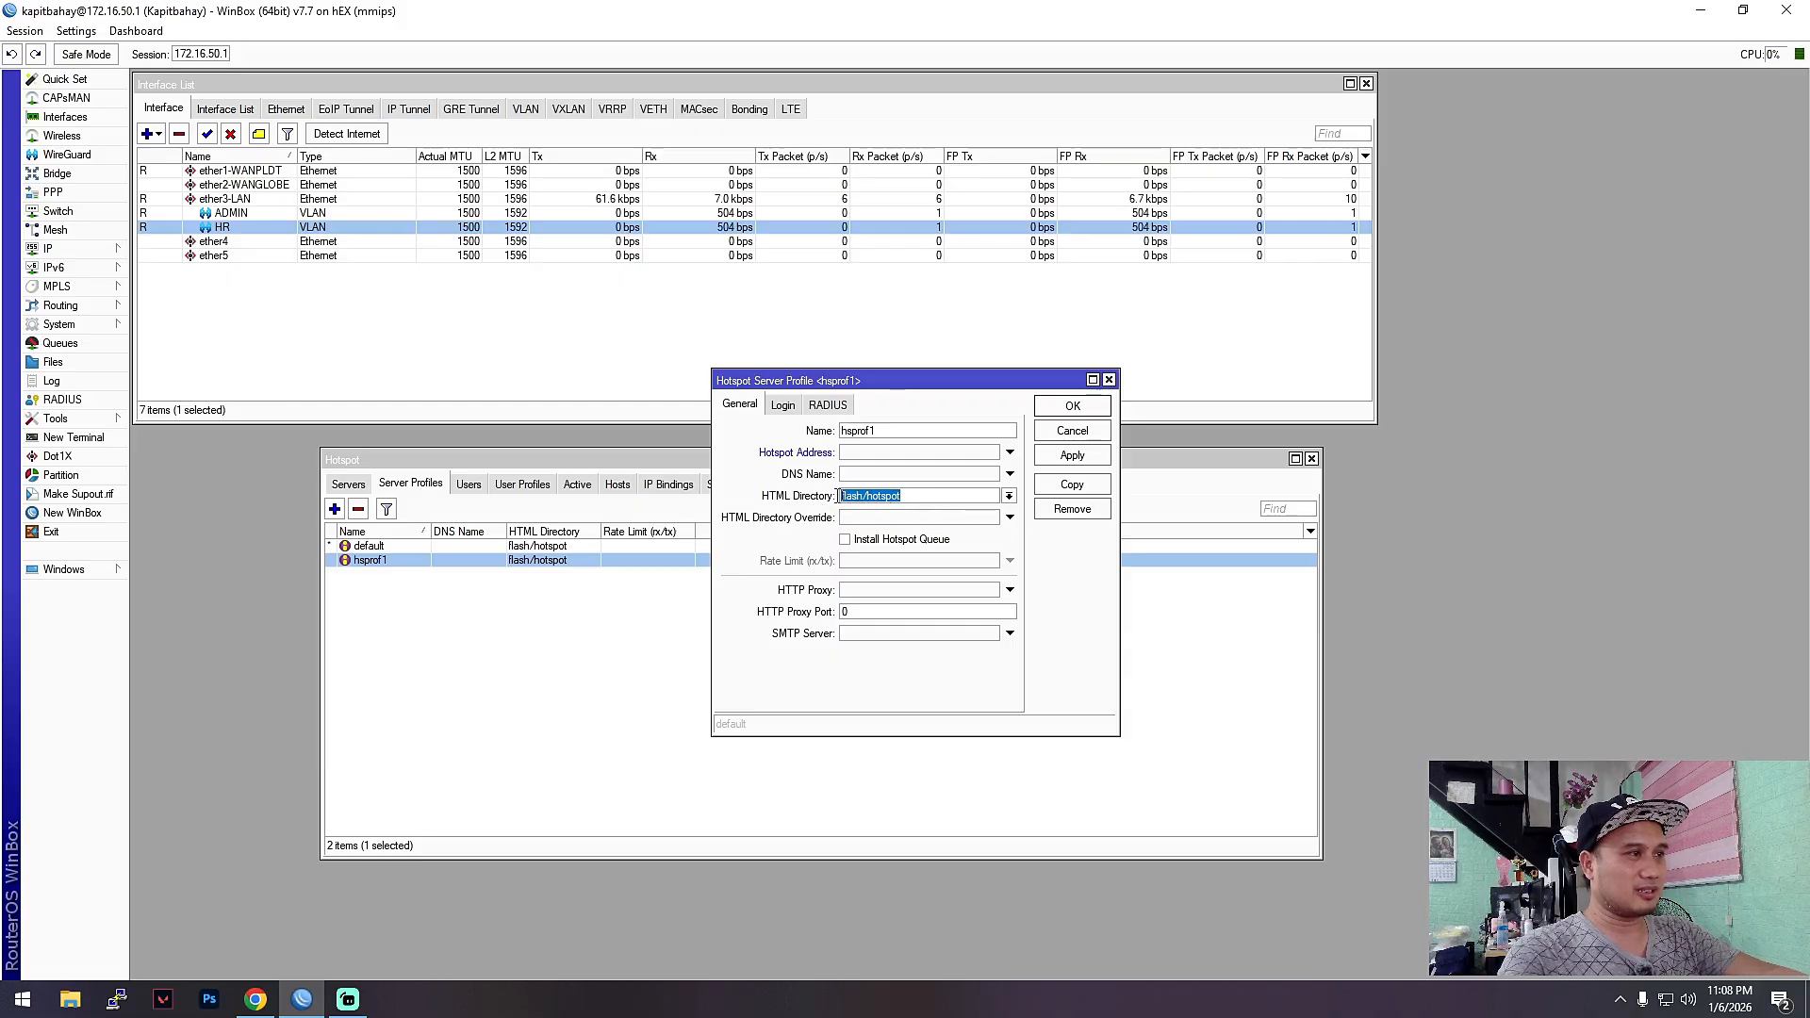
left_click(1069, 412)
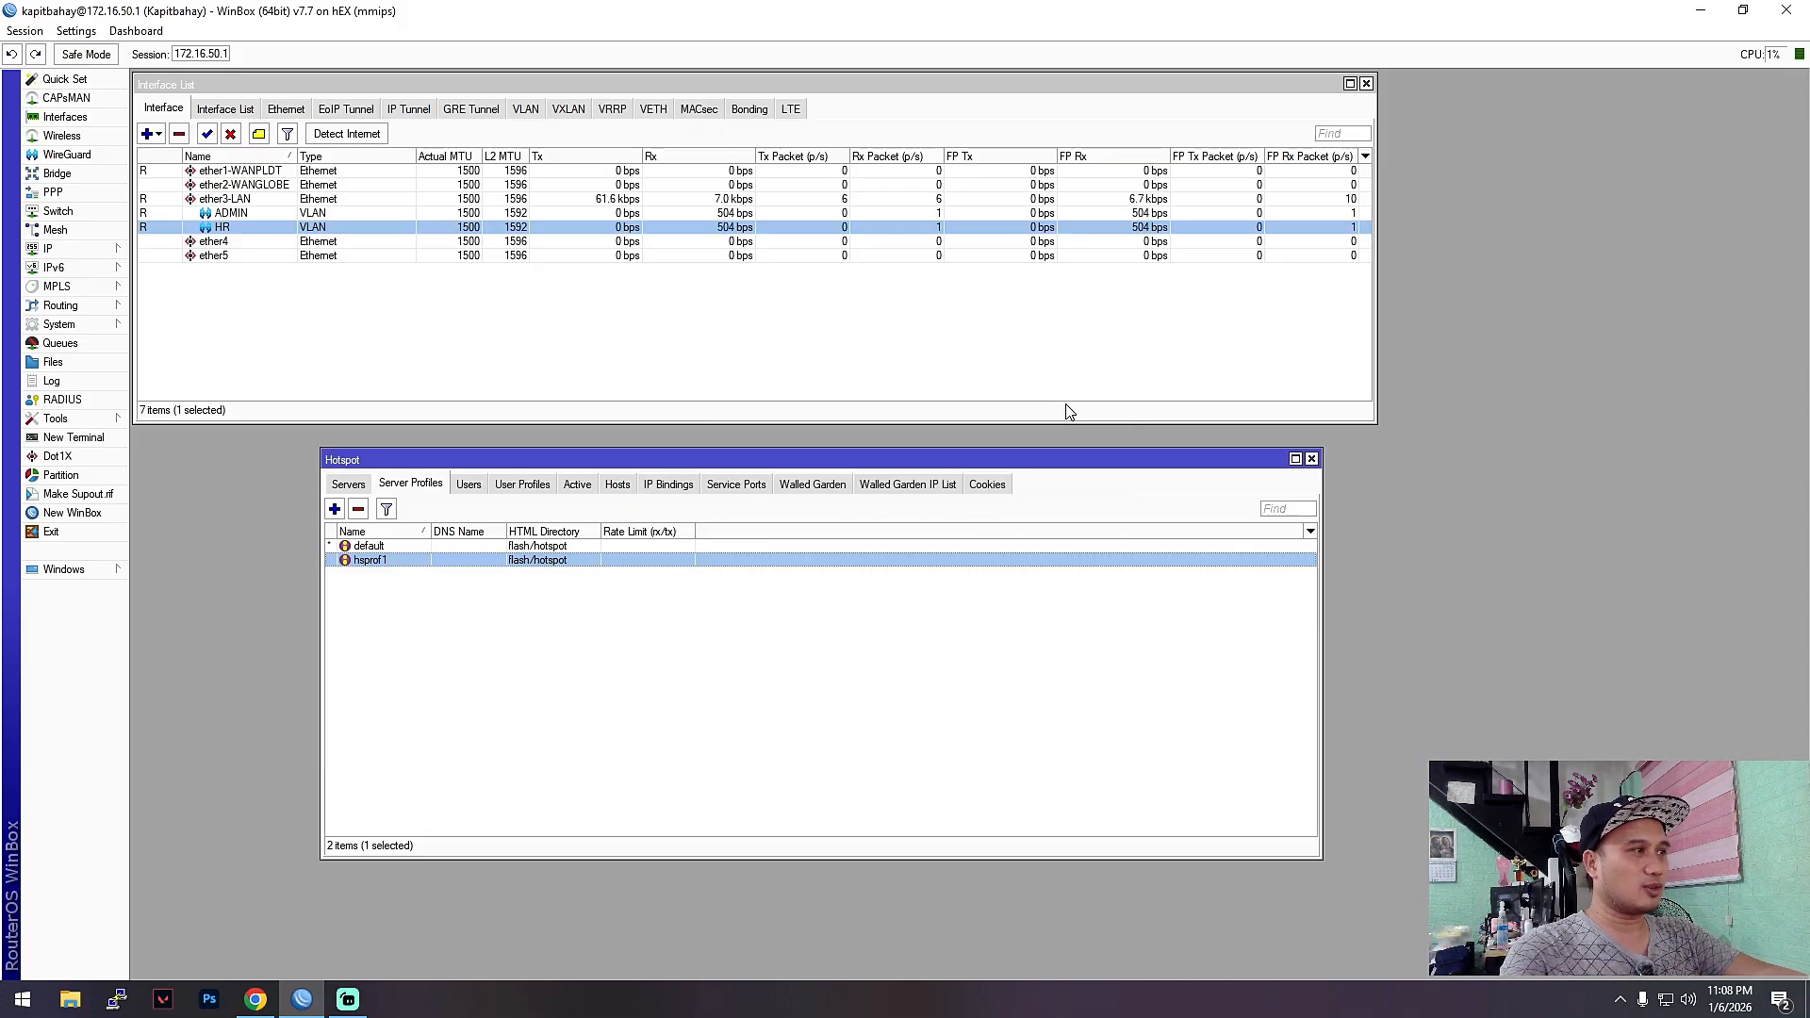
- Start a new hotspot user and assign it to the server Hotspot-Server
left_click(348, 485)
left_click(410, 483)
left_click(470, 486)
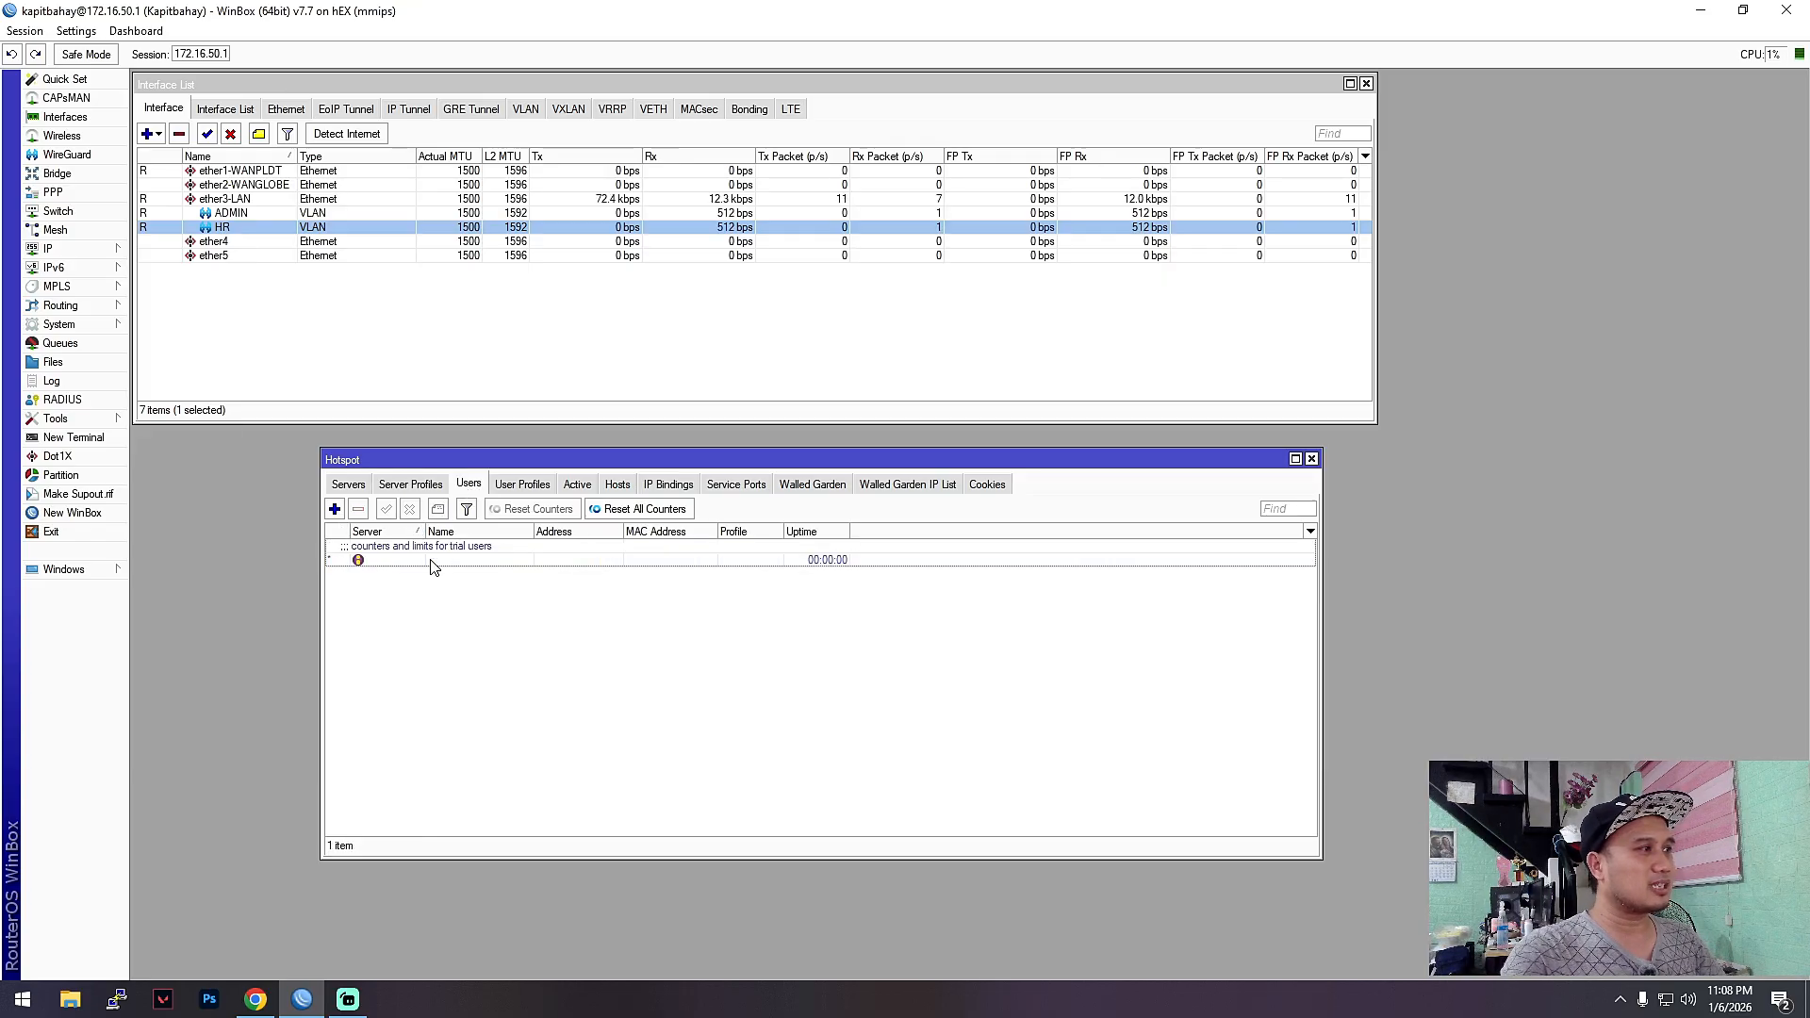
left_click(334, 509)
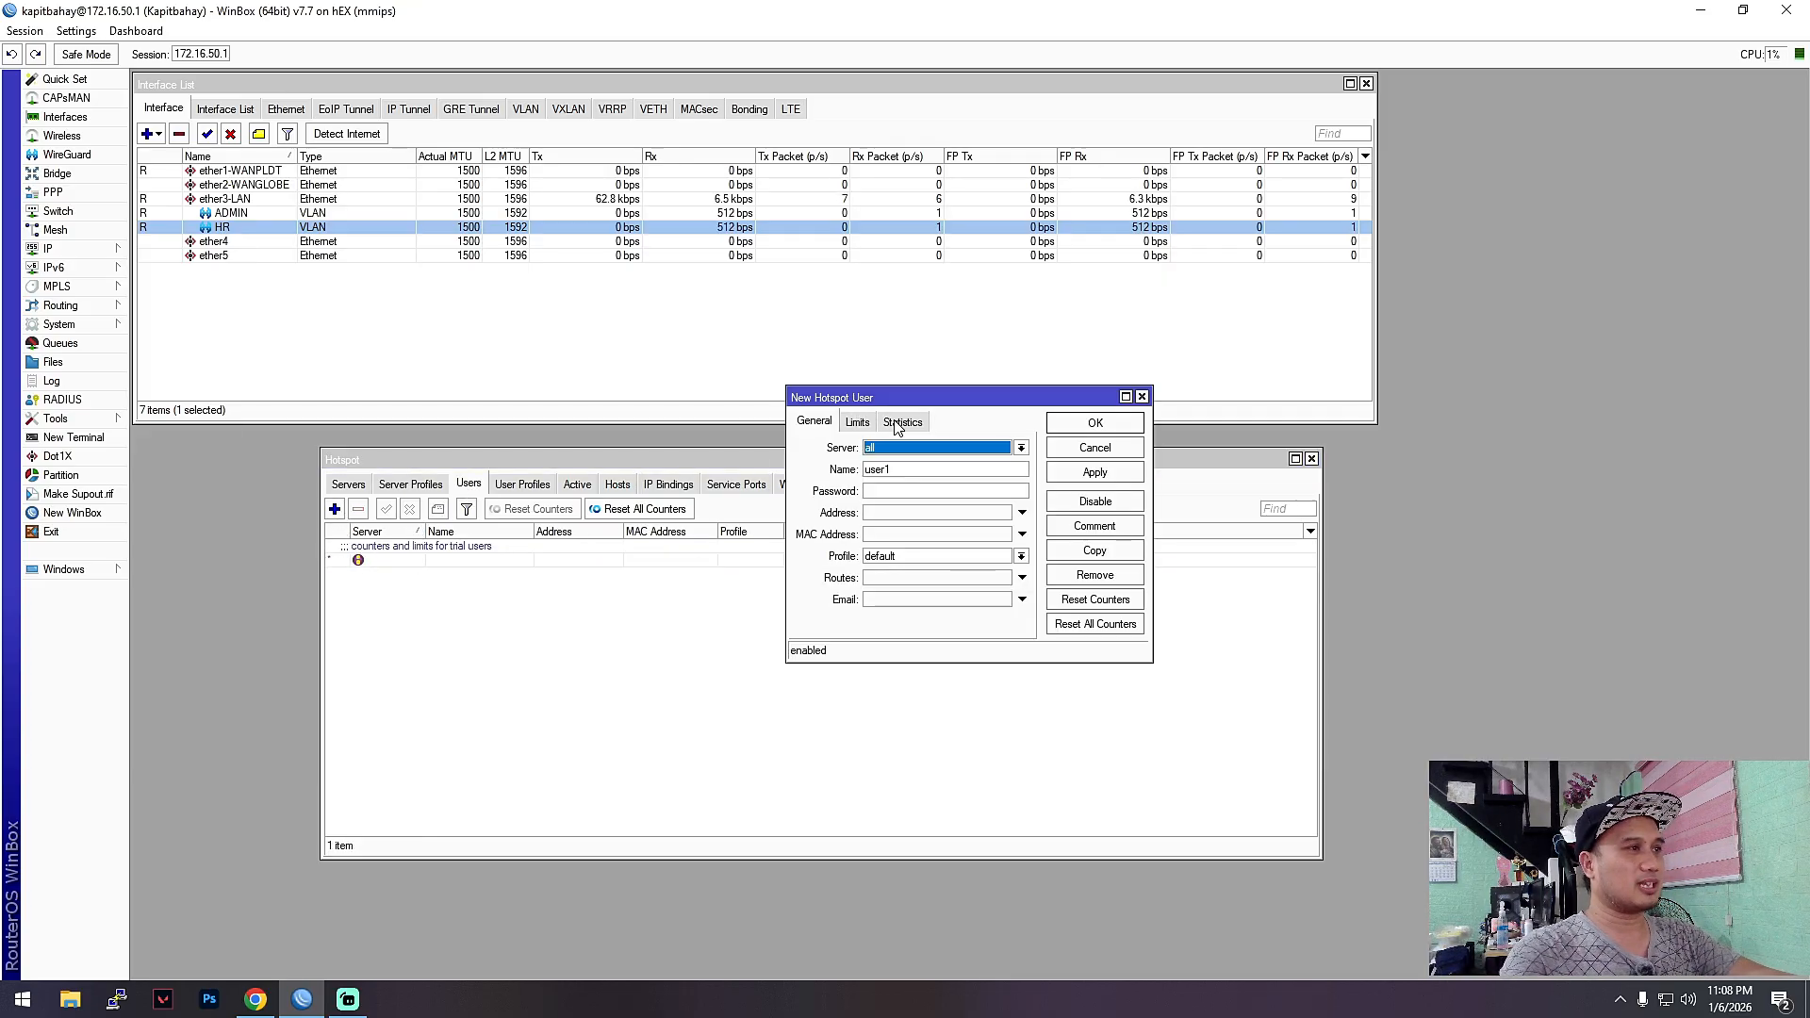
left_click(930, 457)
left_click(922, 469)
left_click(850, 427)
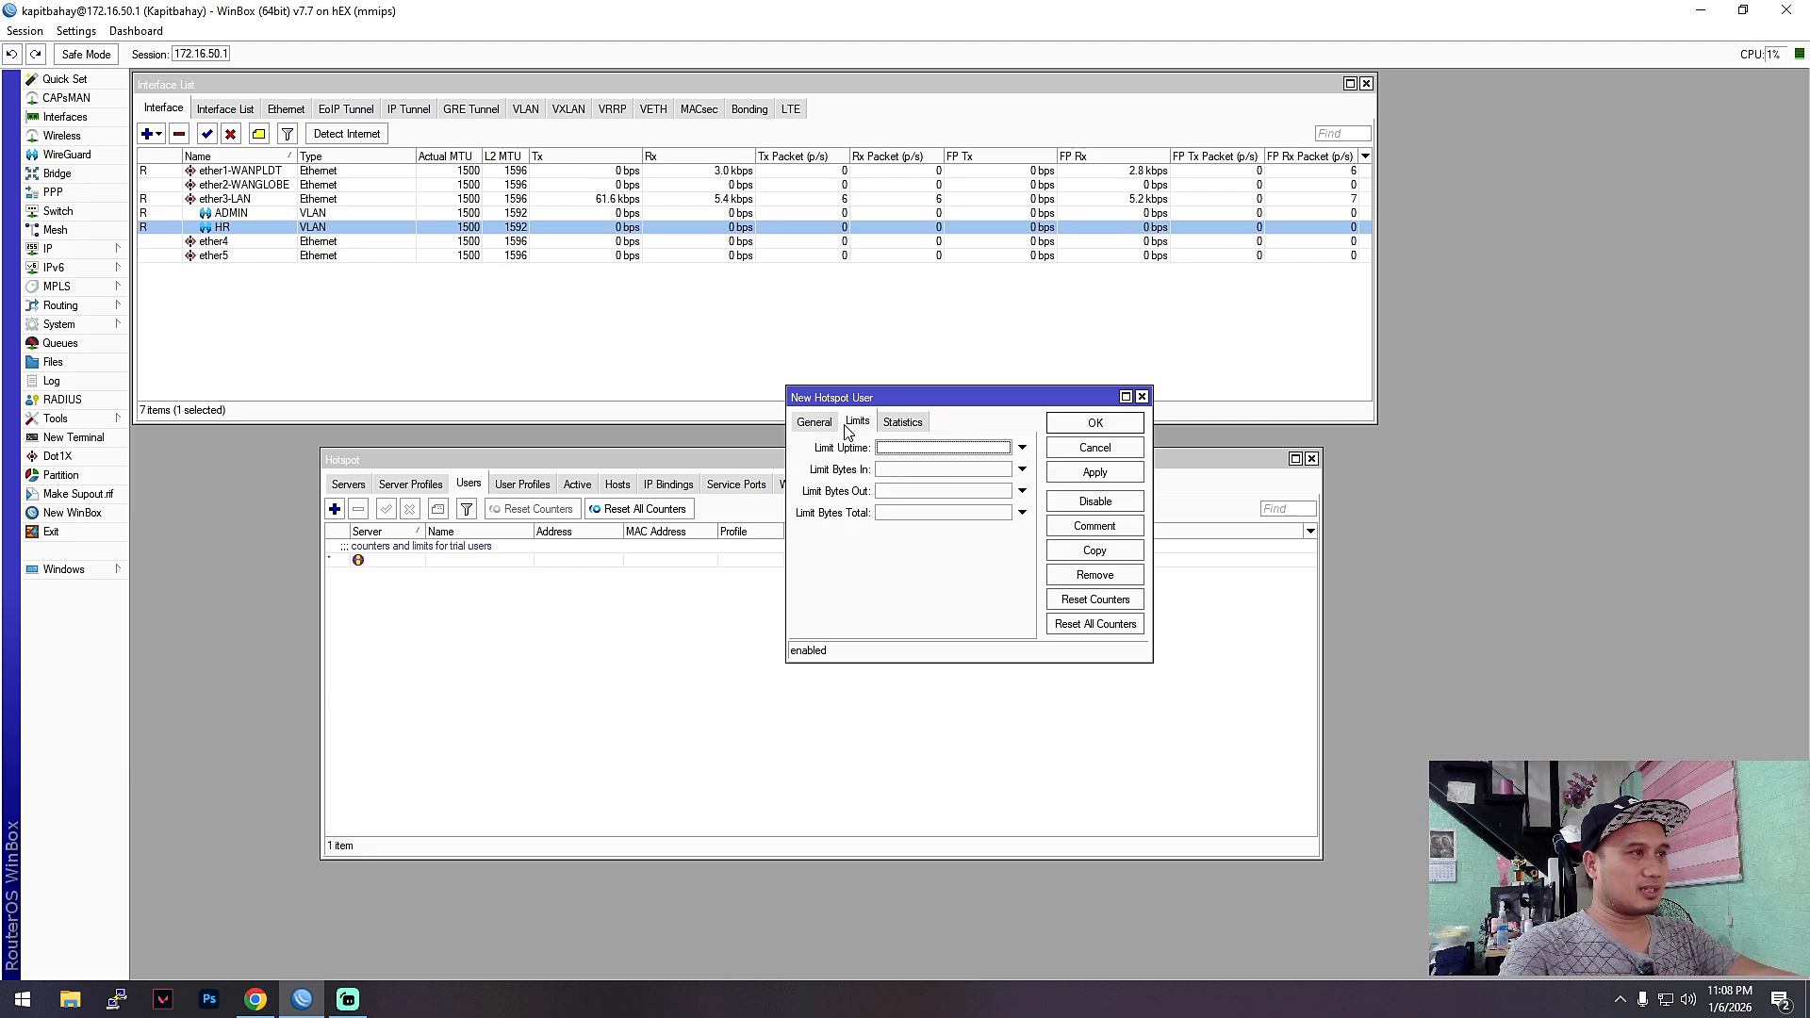
left_click(817, 421)
left_click(894, 452)
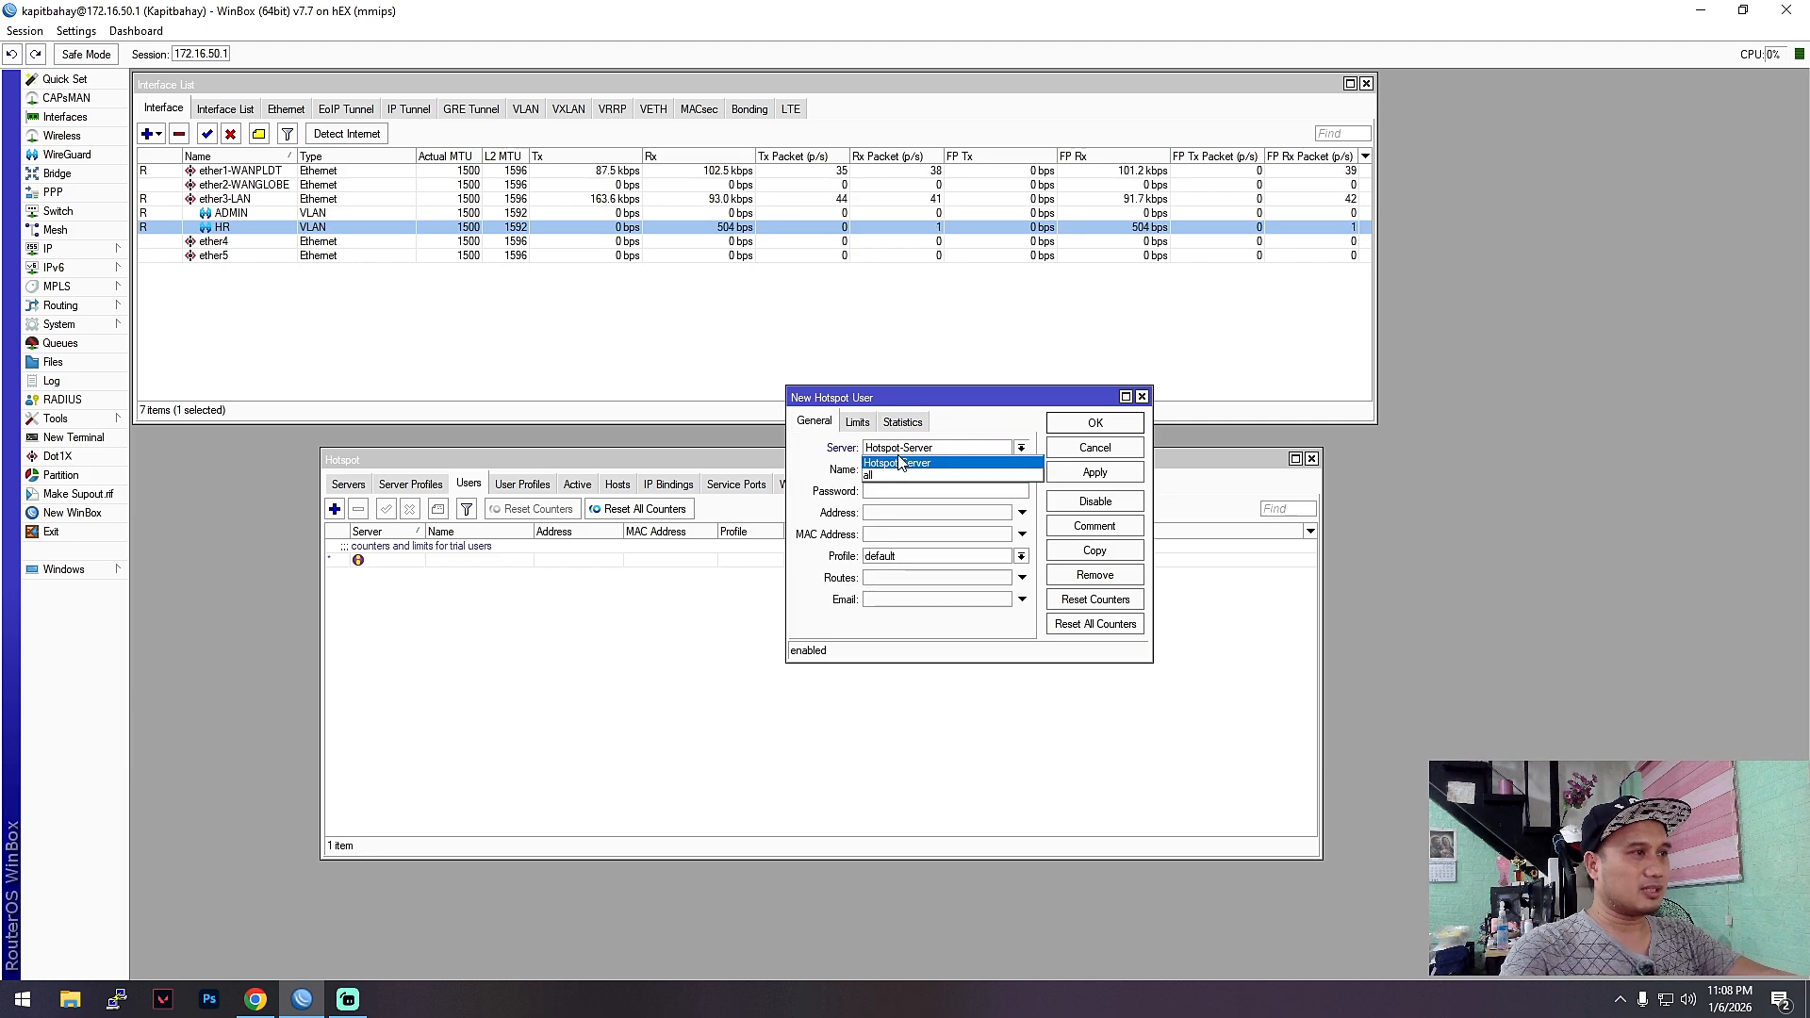
left_click(910, 472)
key("Tab")
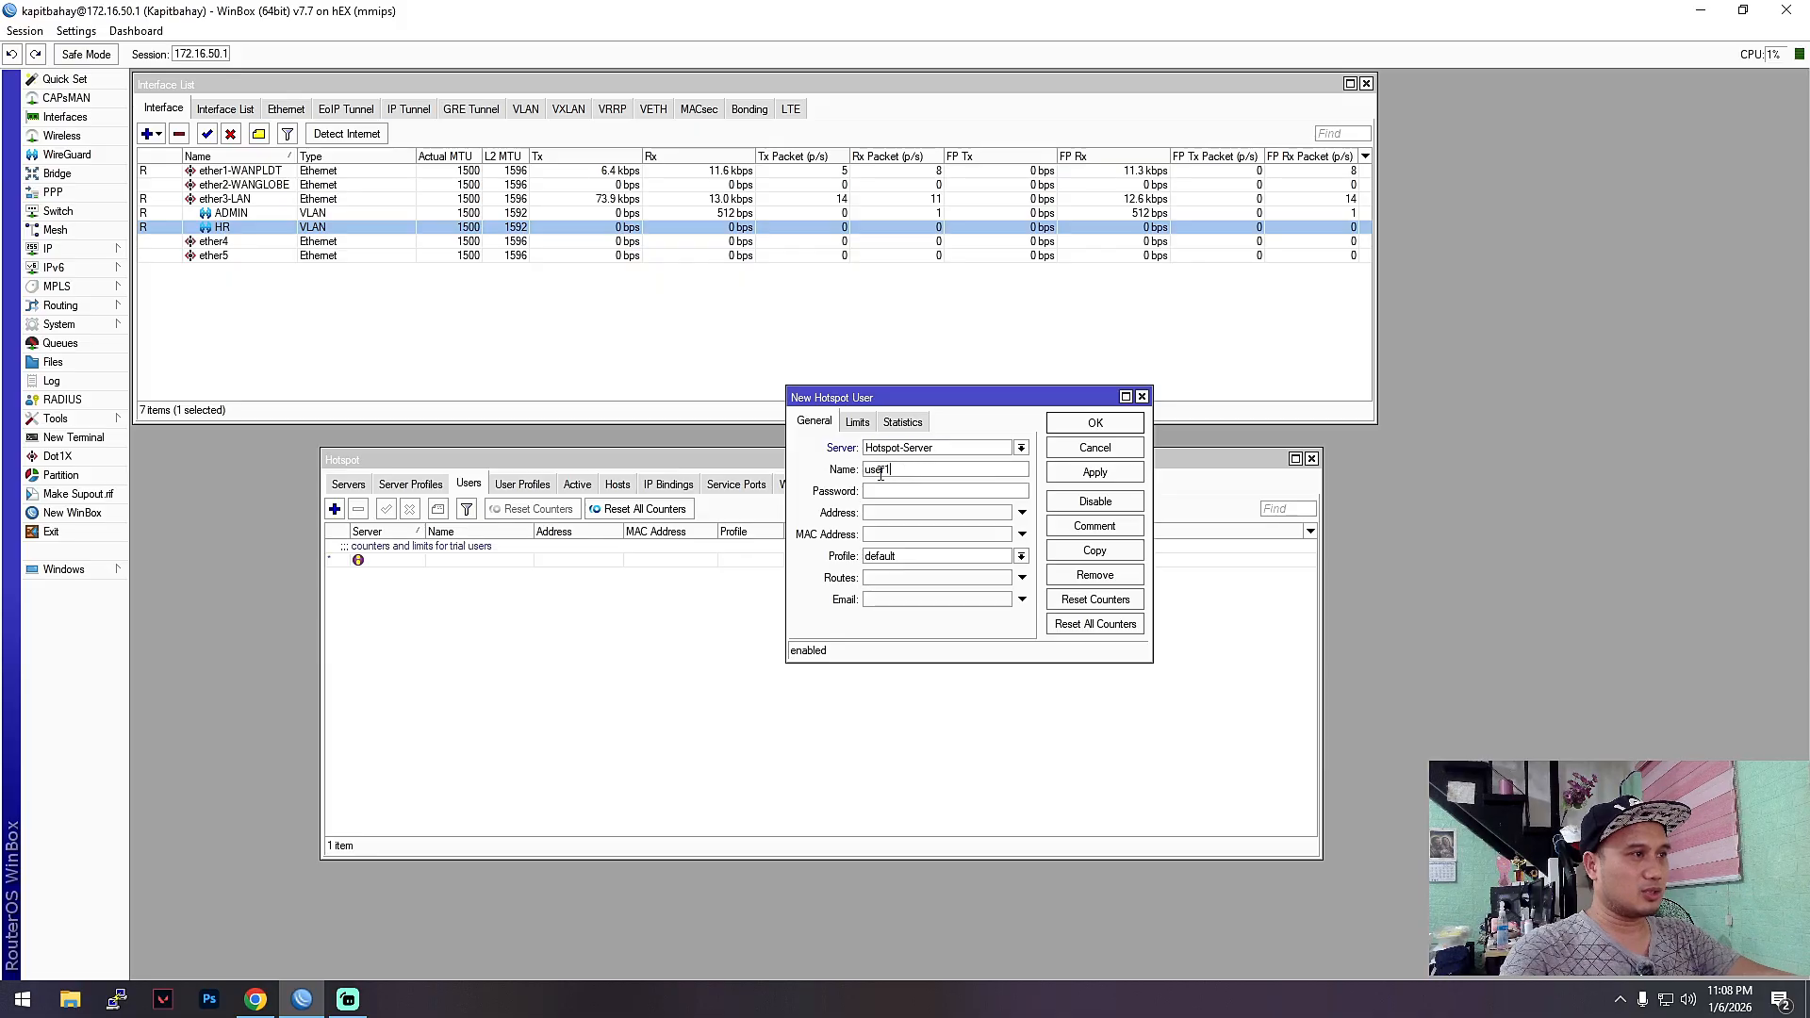
- Name the new hotspot user user001 and enter the user's password
type("user")
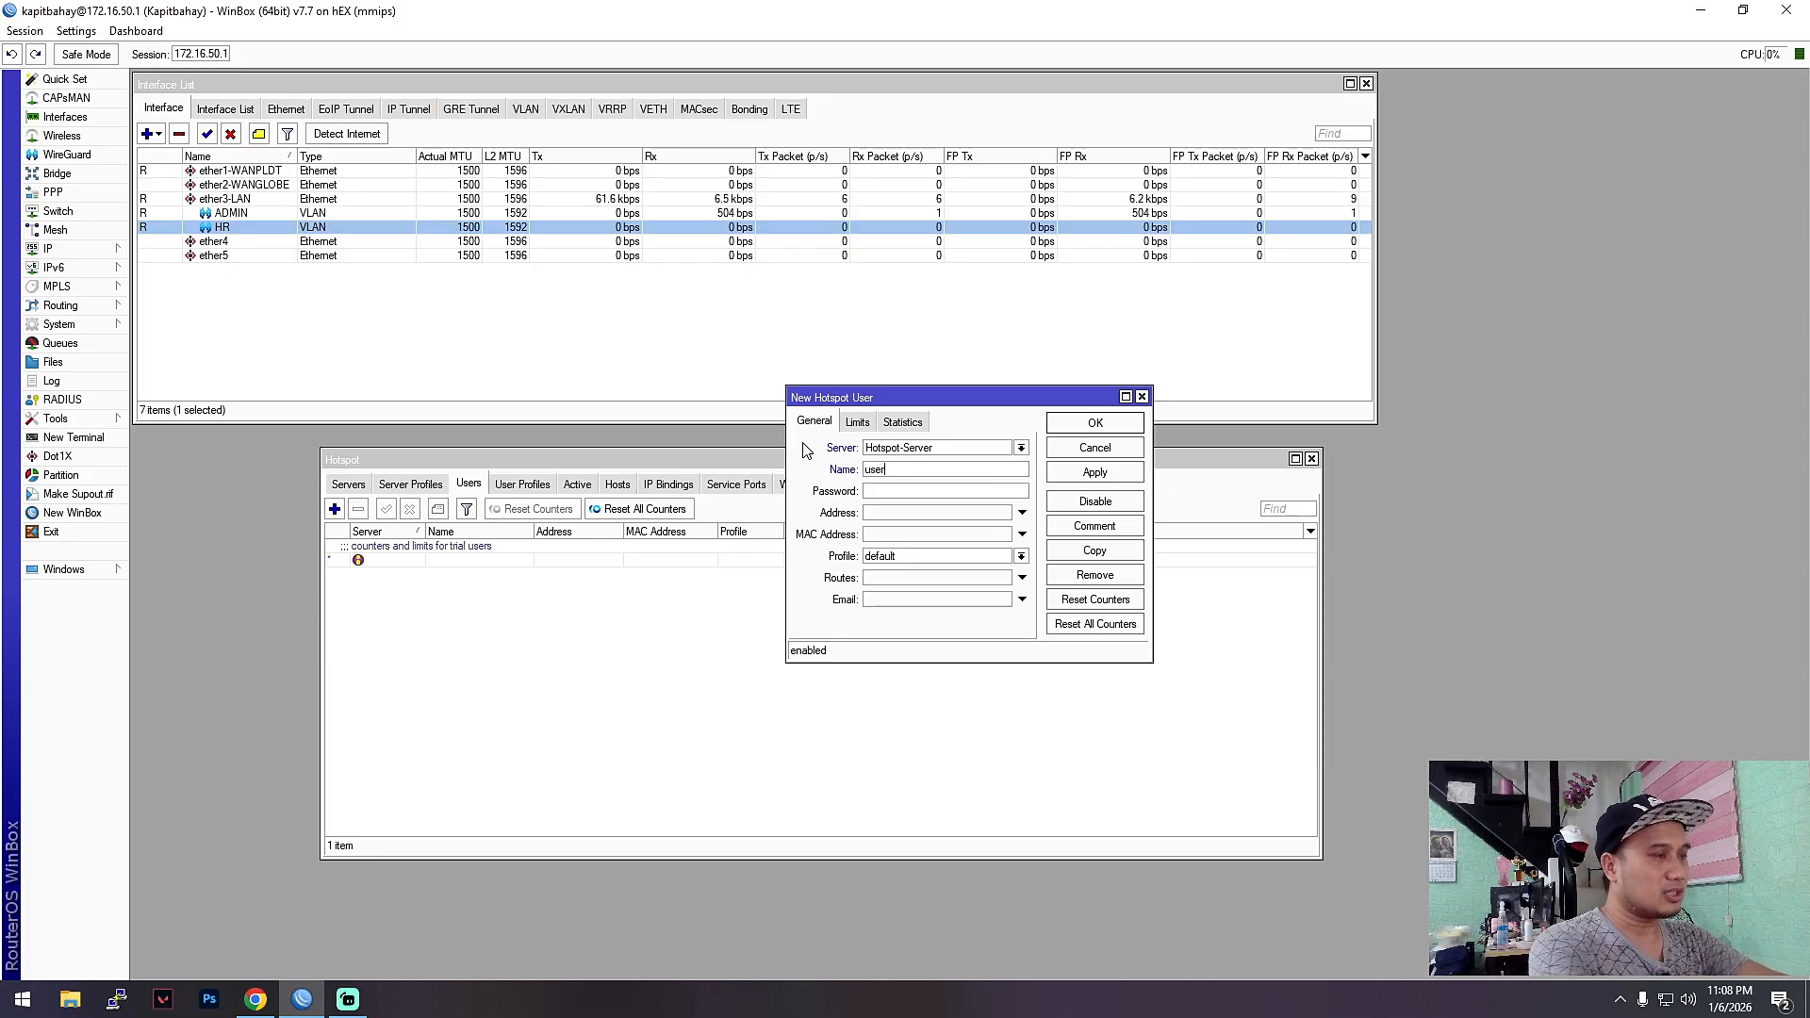
type("001")
left_click(885, 489)
type("***")
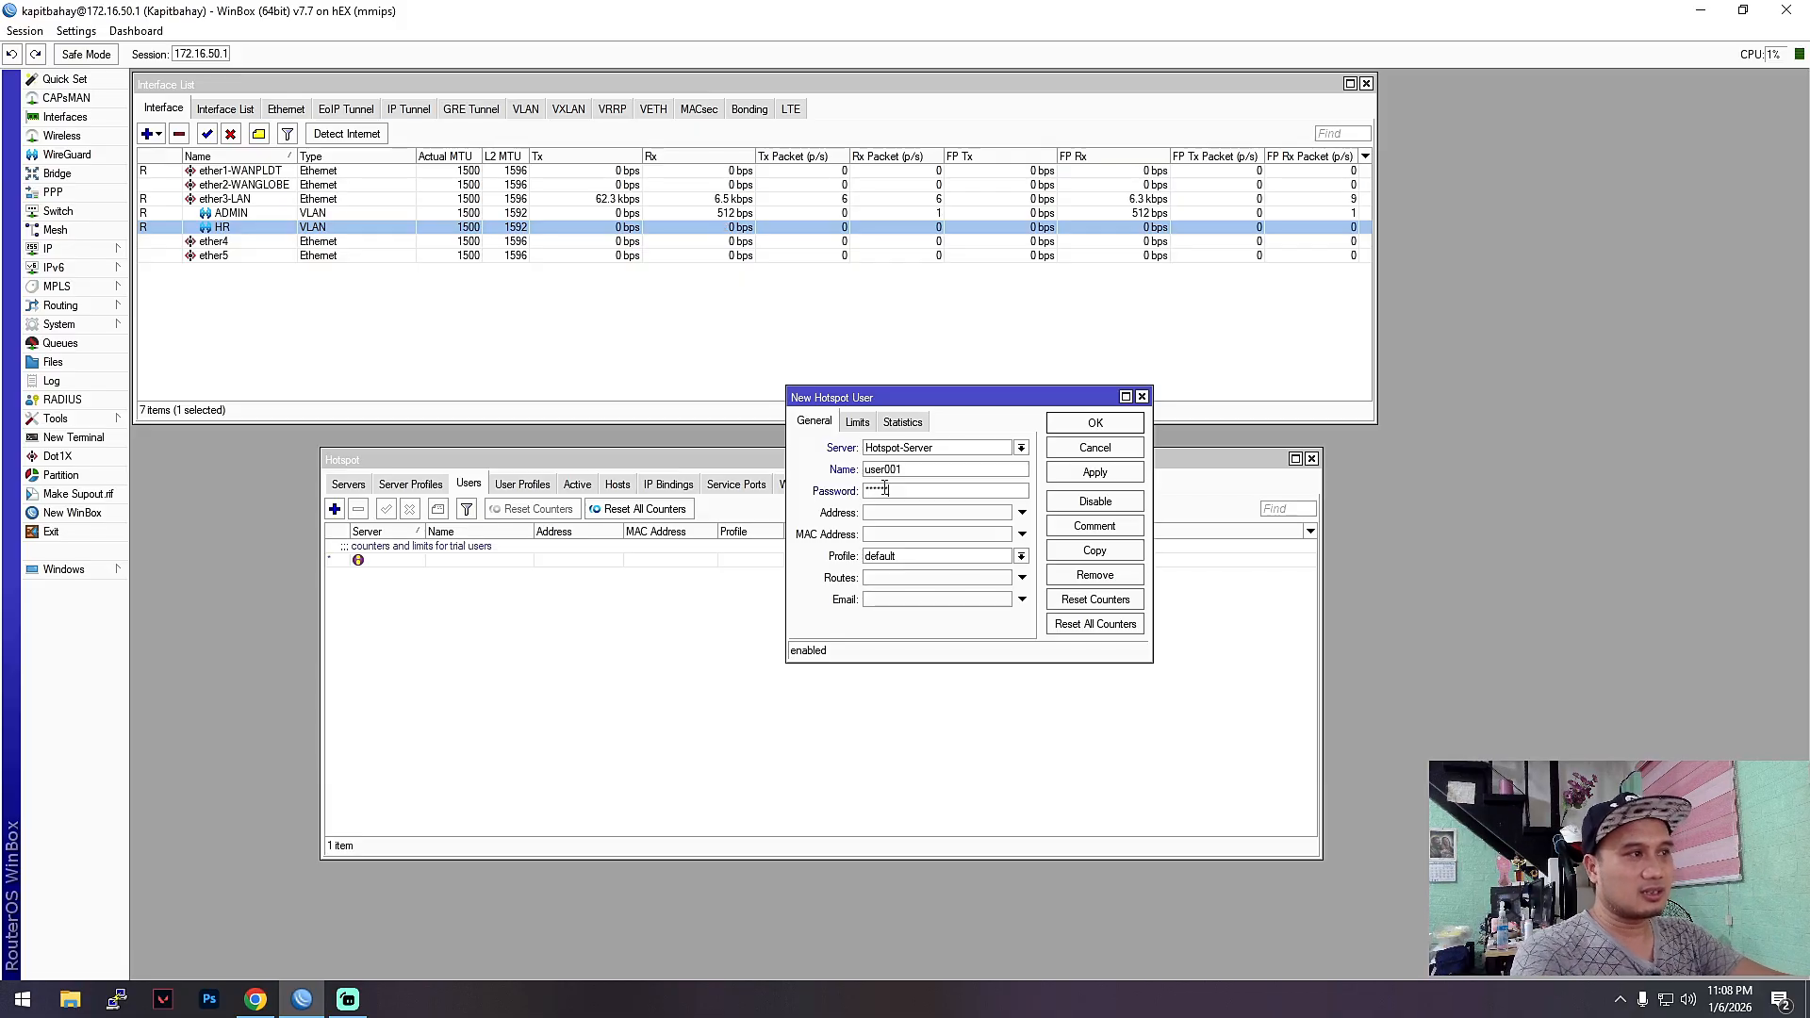
- Keep the default user profile for user001 and apply the new hotspot user
left_click(933, 557)
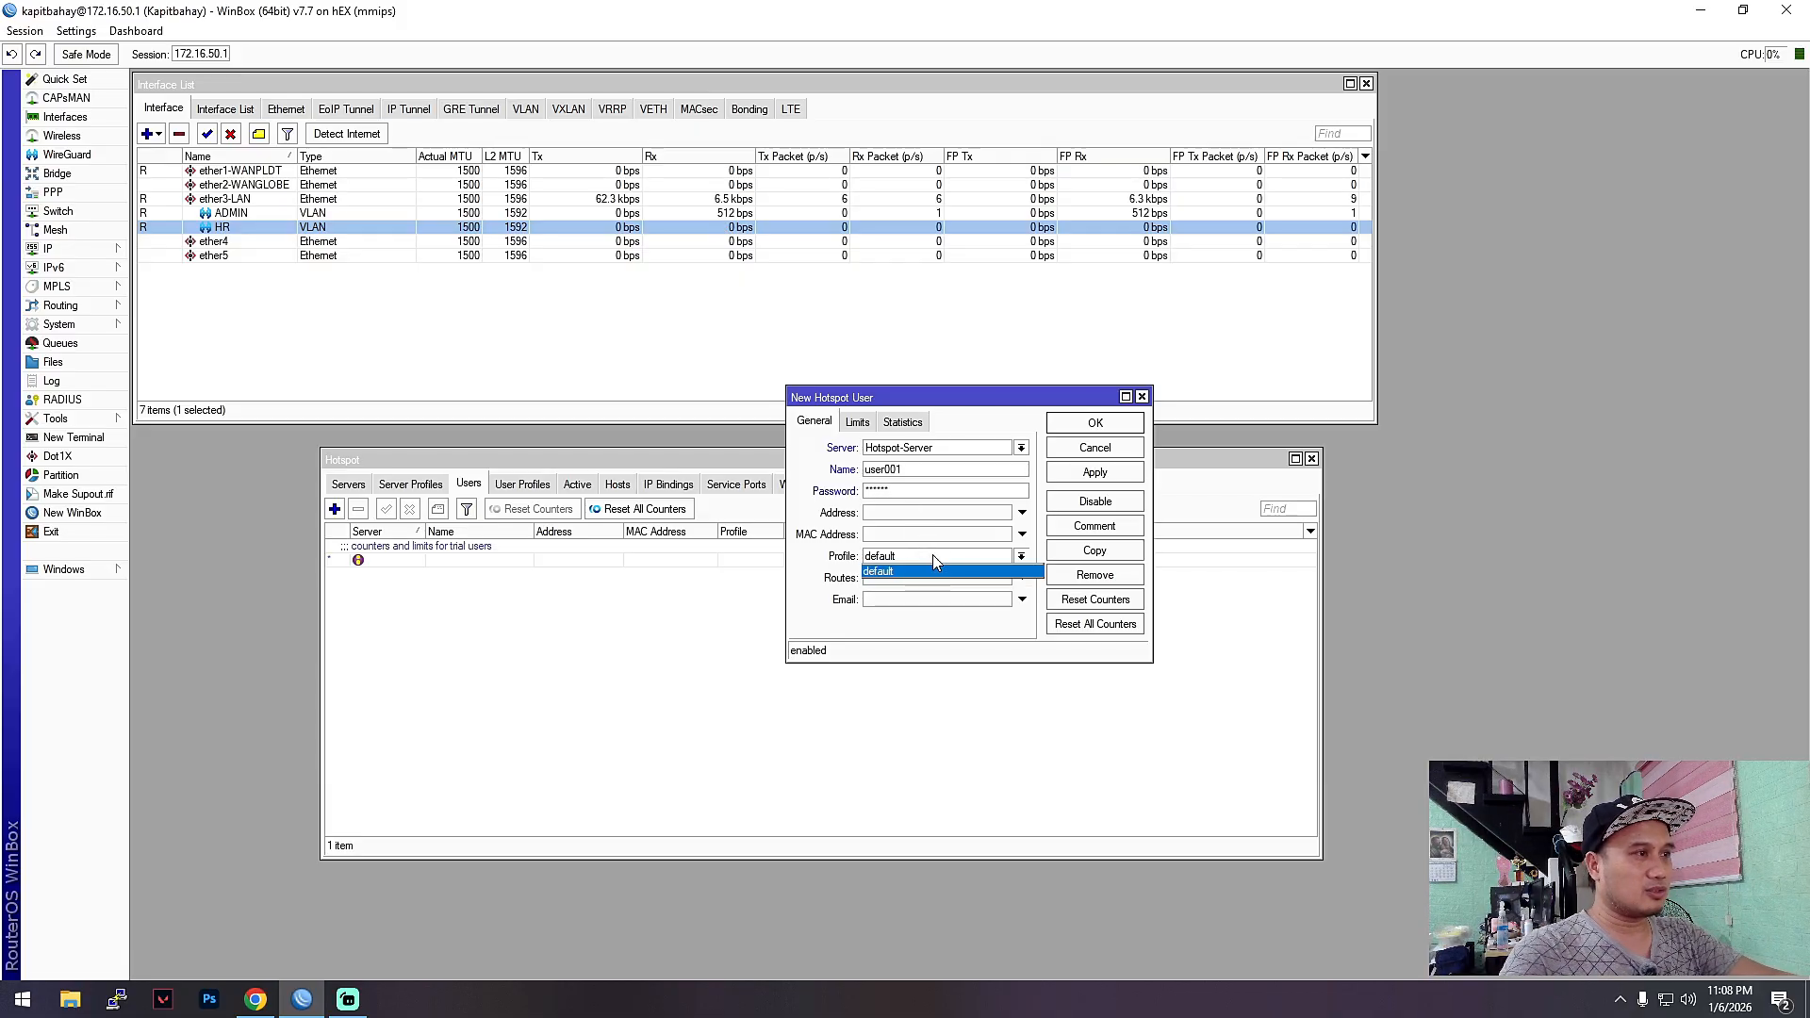
left_click(934, 556)
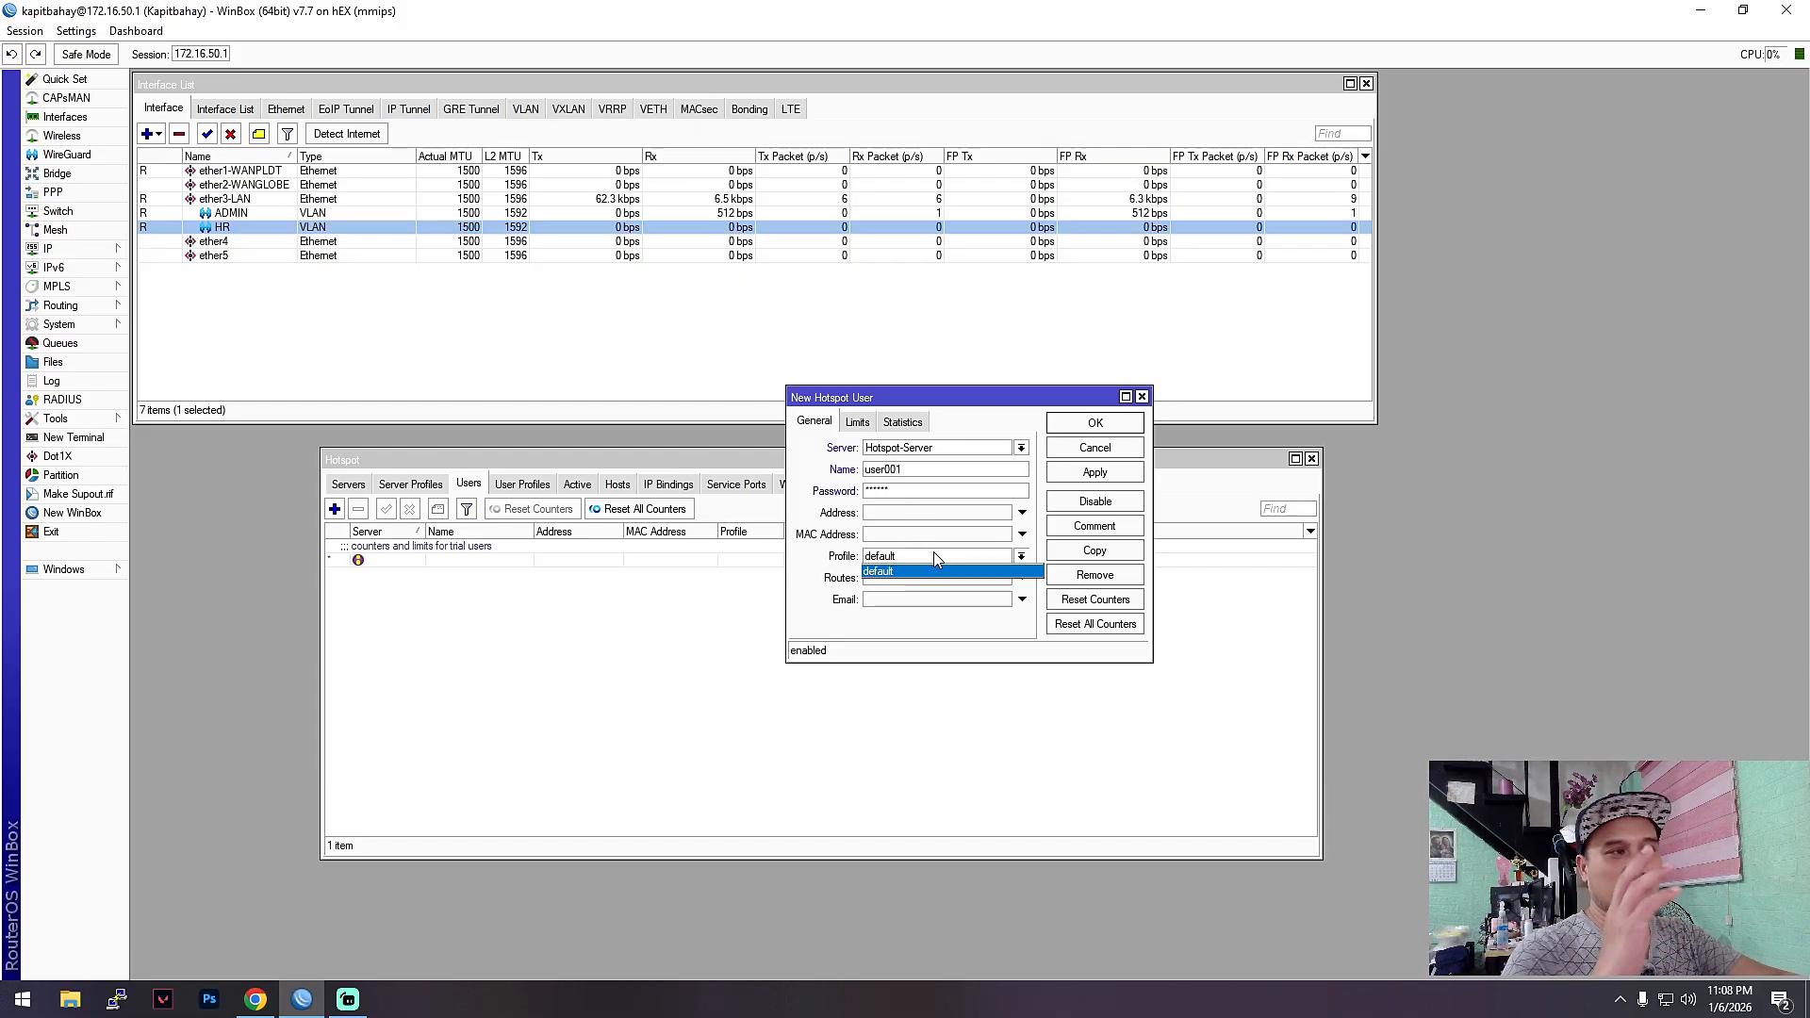
left_click(934, 552)
left_click(941, 551)
left_click(941, 553)
left_click(1107, 474)
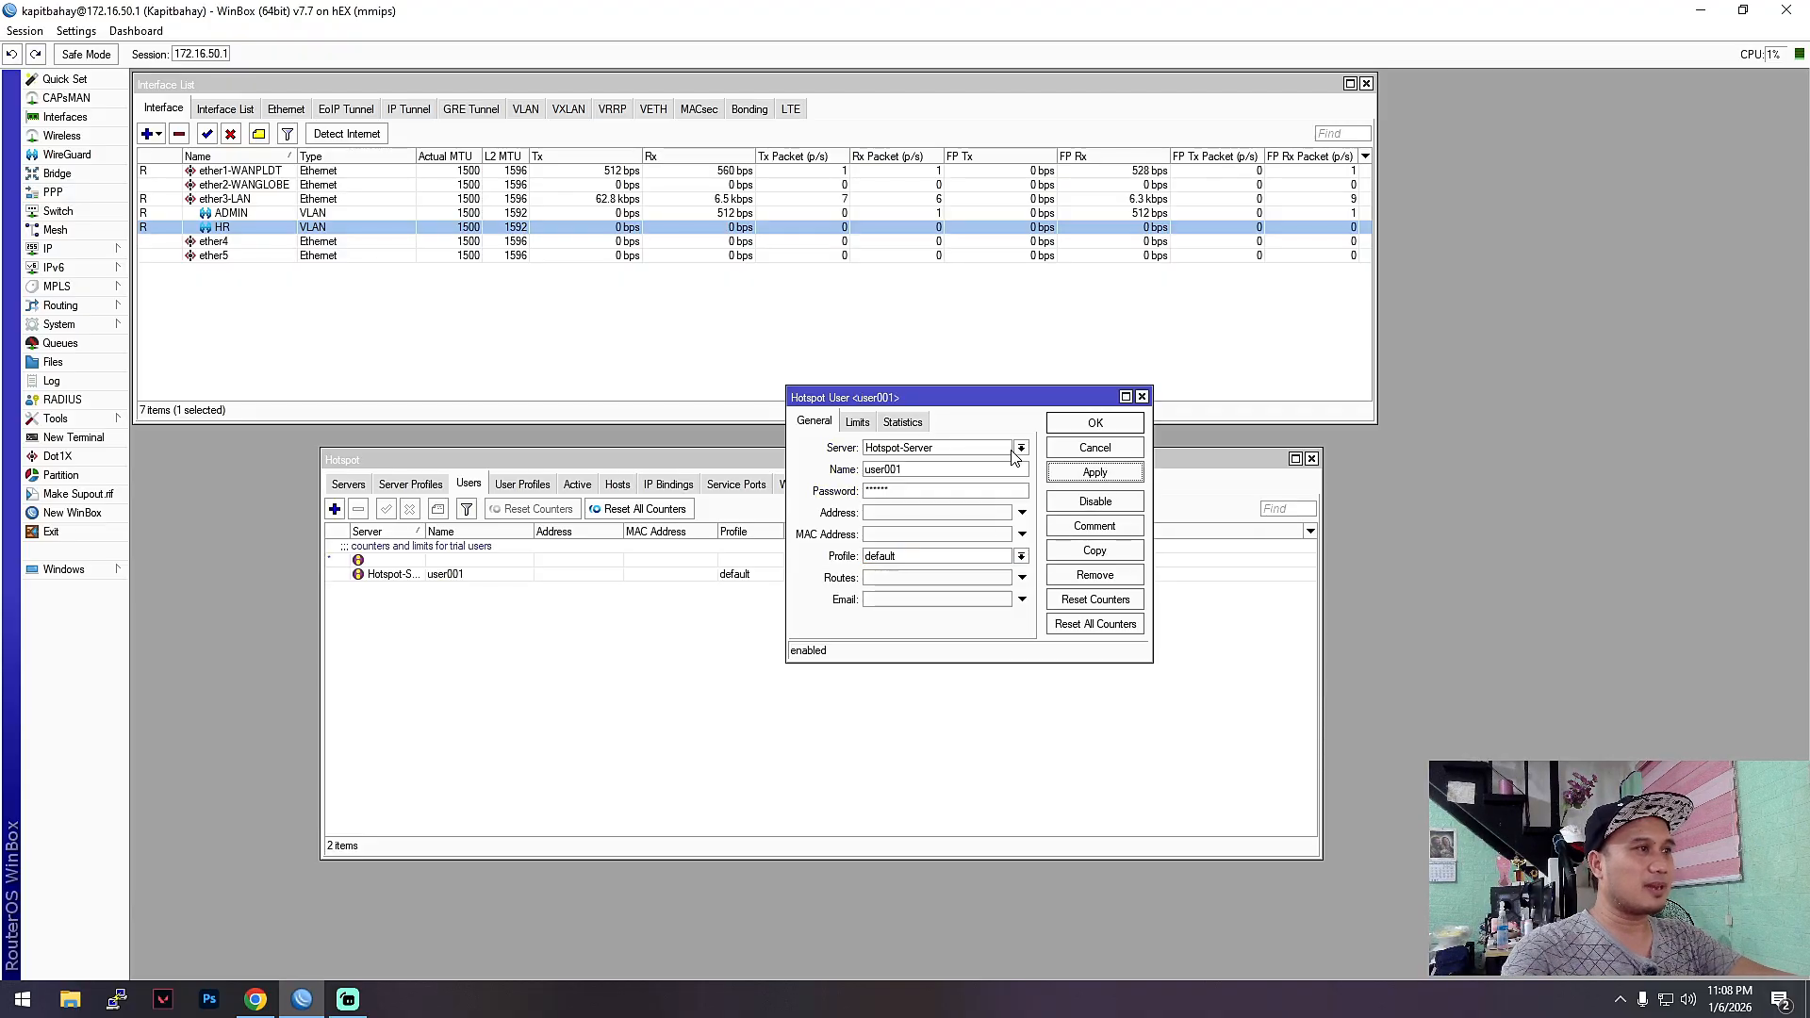
- Set the uptime limit of user001 to 00:00:00, save the user and select it in the user list
left_click(858, 423)
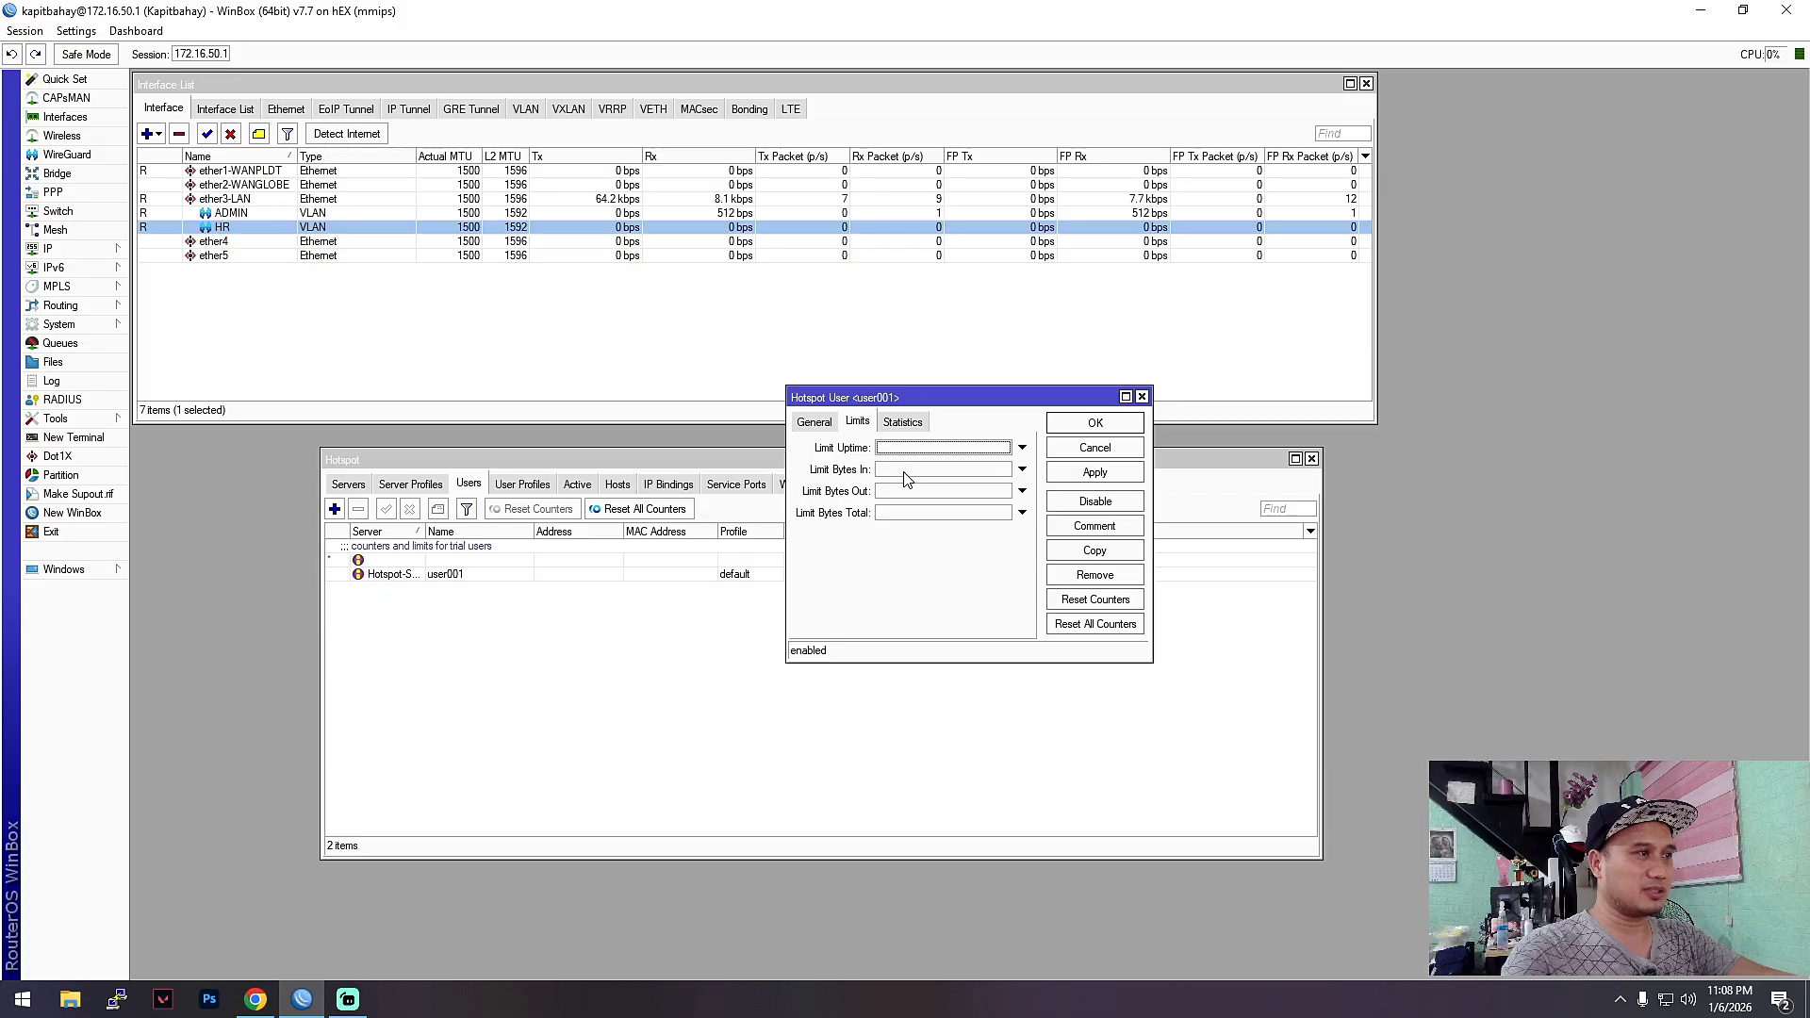
left_click(913, 458)
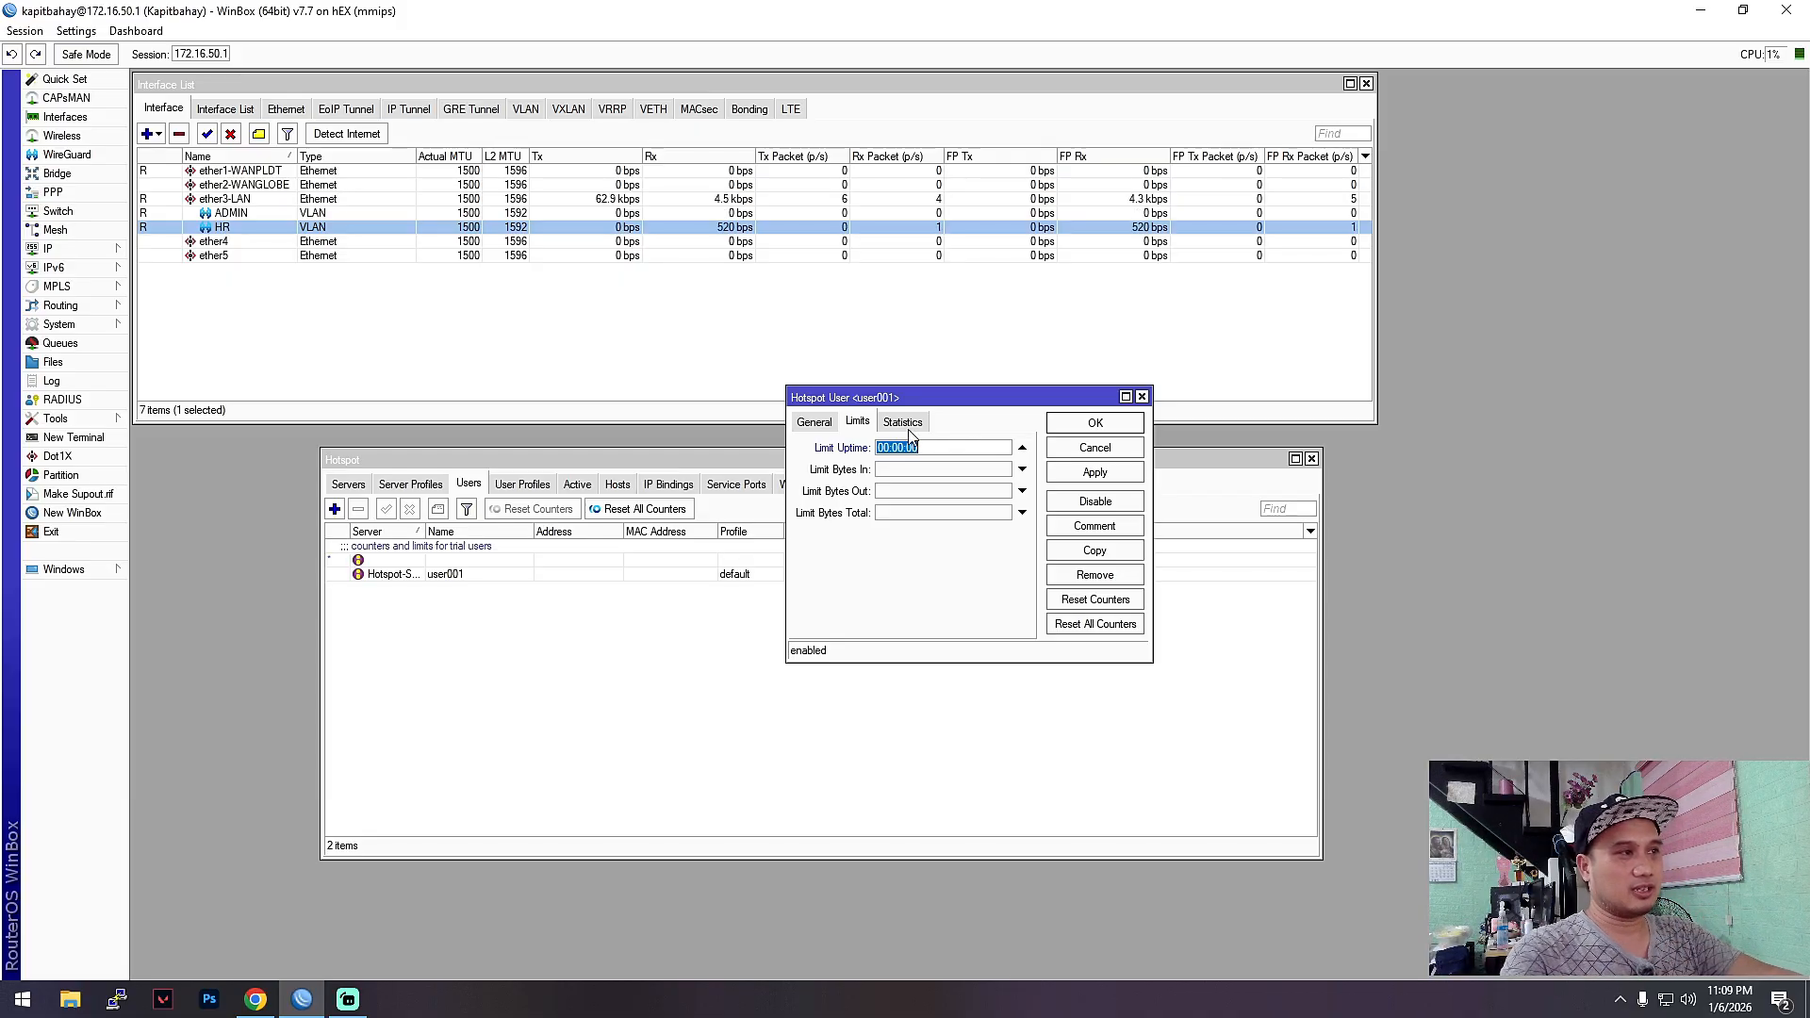
left_click(816, 423)
left_click(858, 421)
left_click(813, 422)
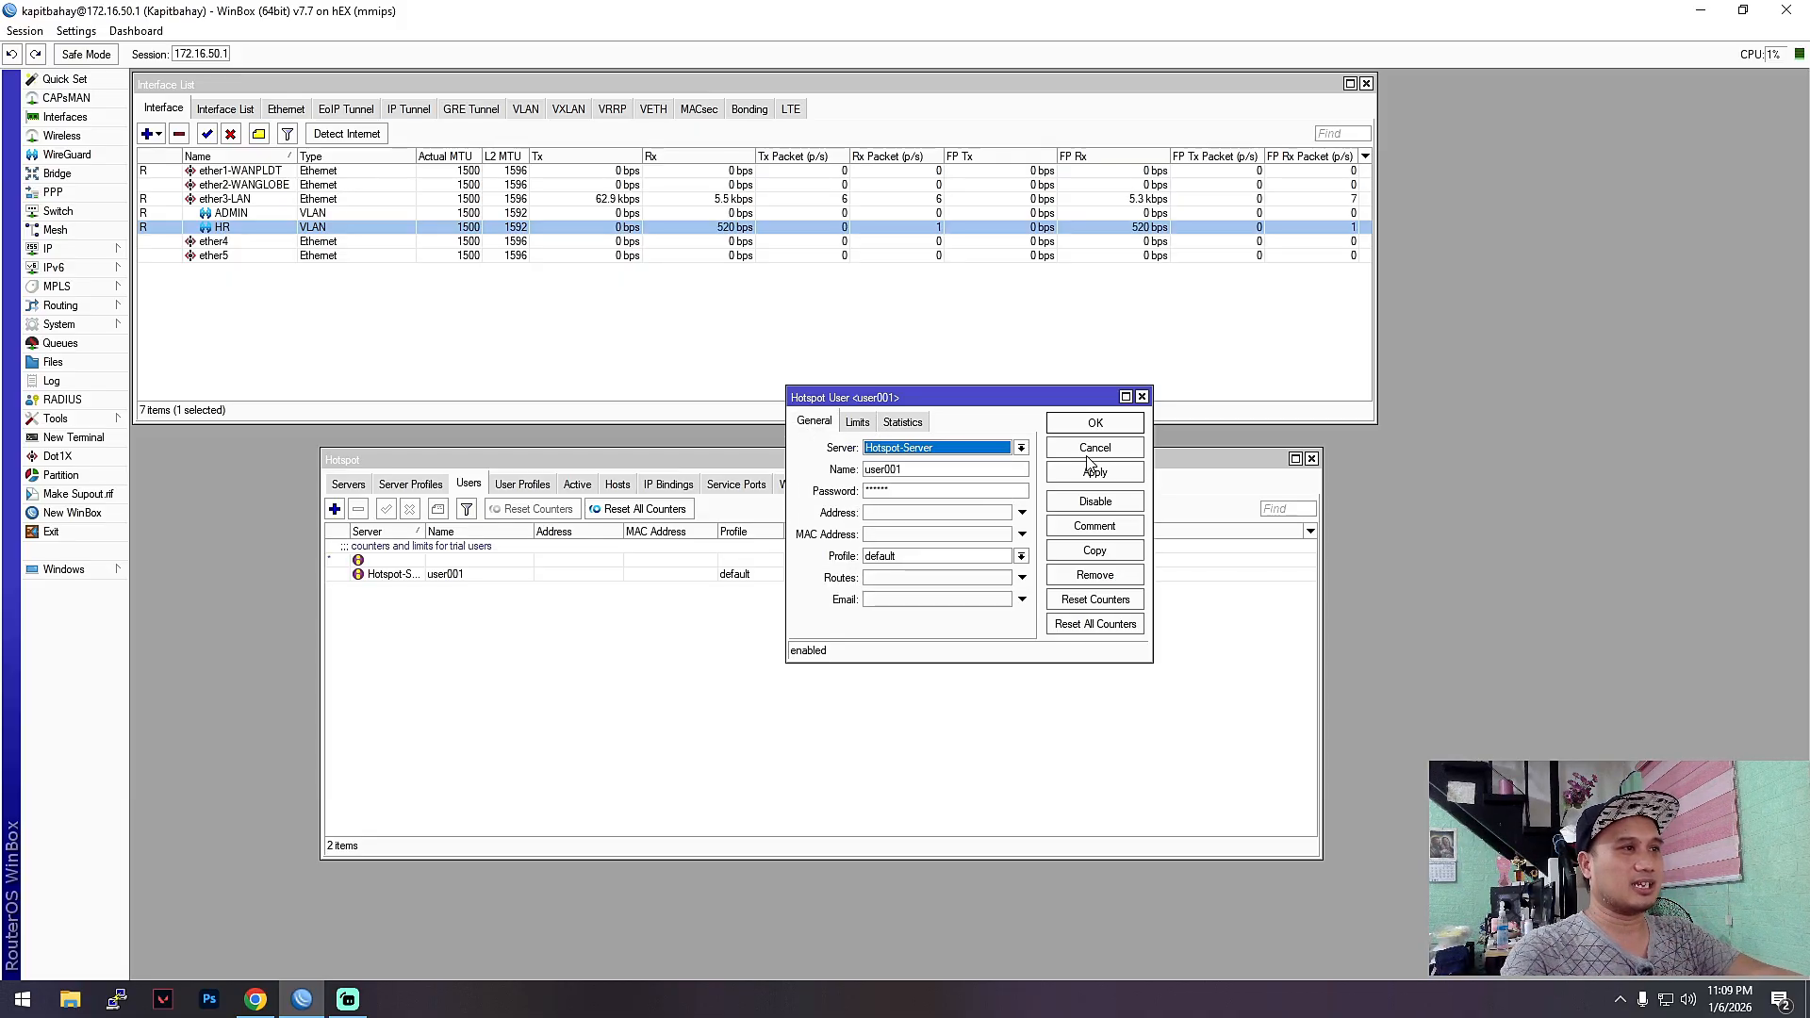
left_click(1105, 424)
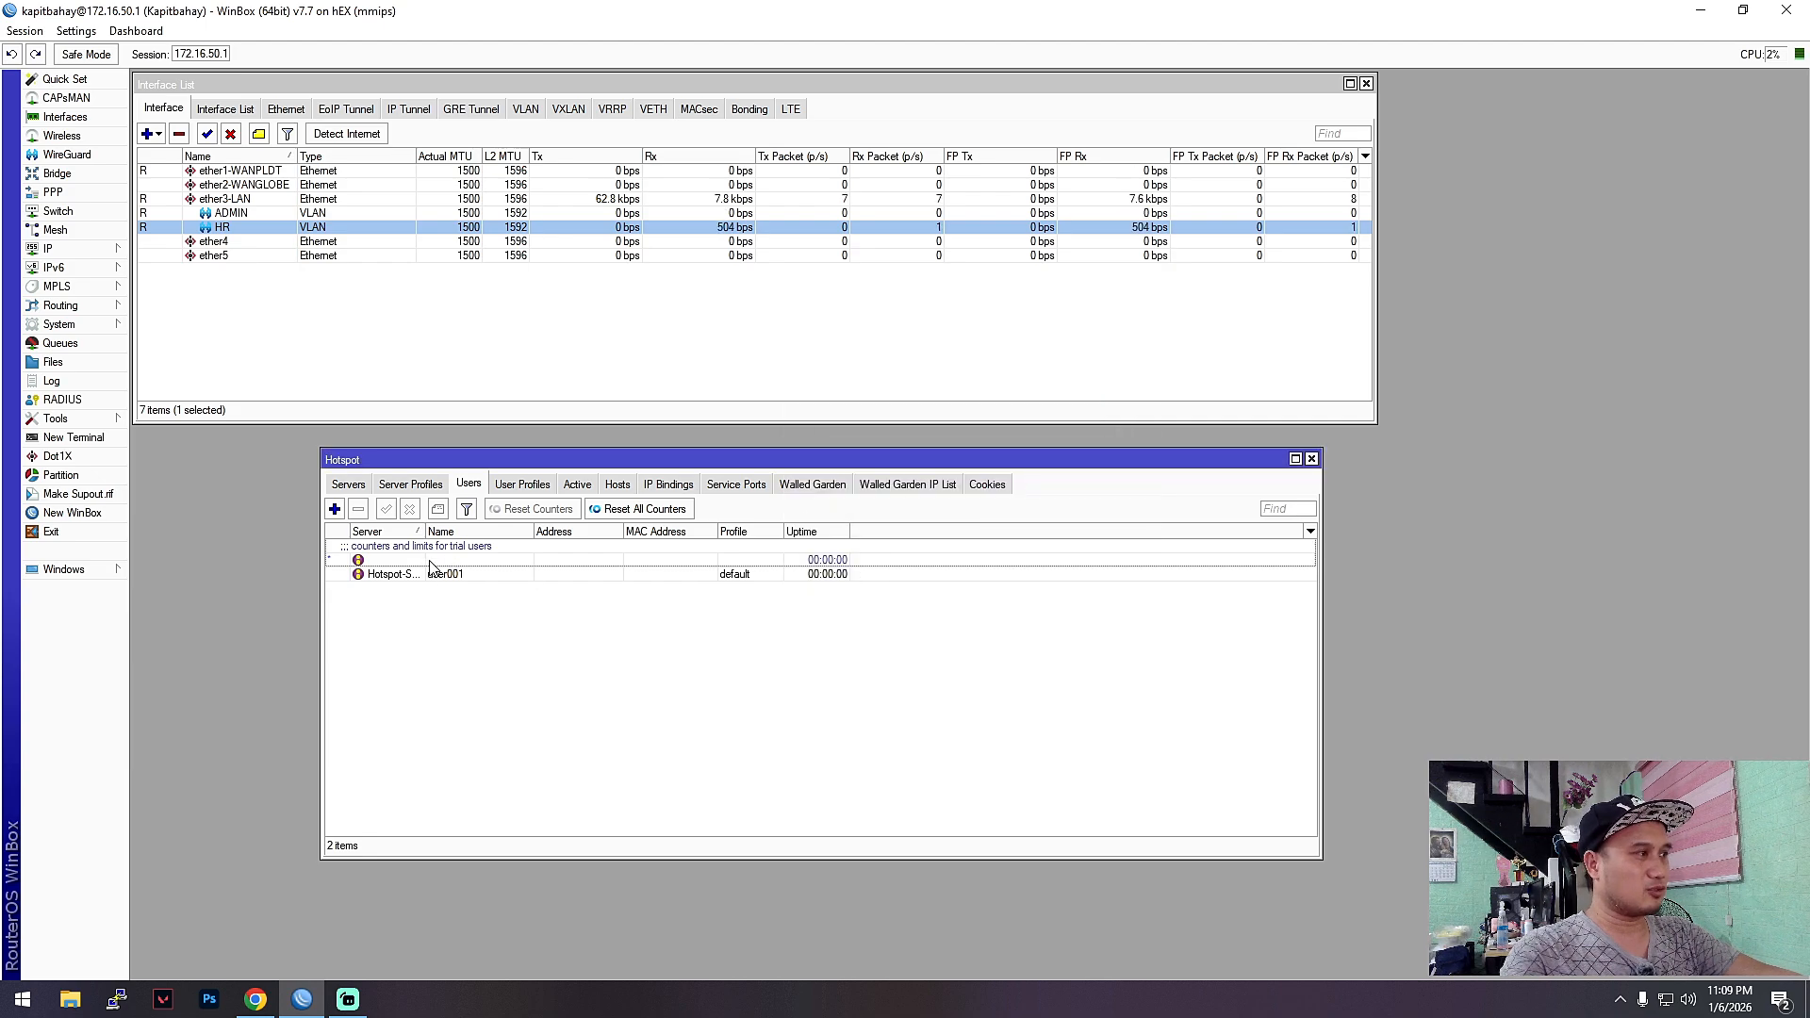
left_click(409, 575)
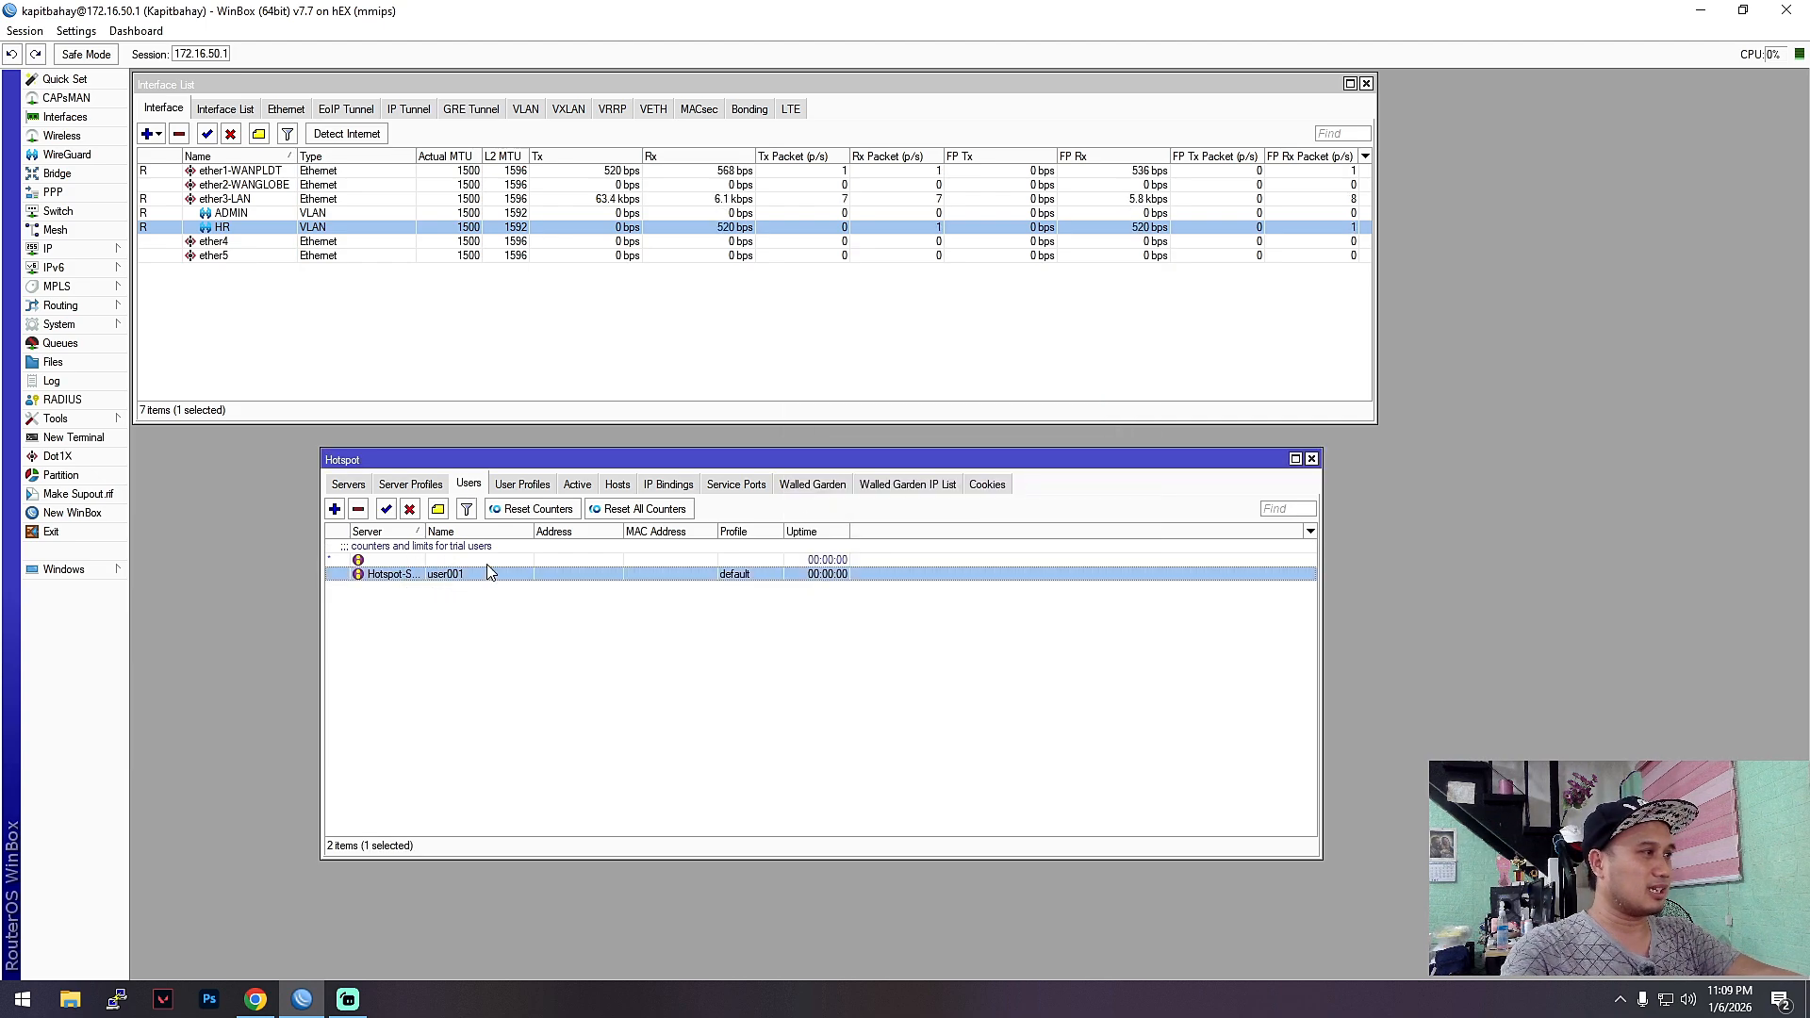
- Start a new hotspot user profile and keep its address pool set to none
left_click(530, 488)
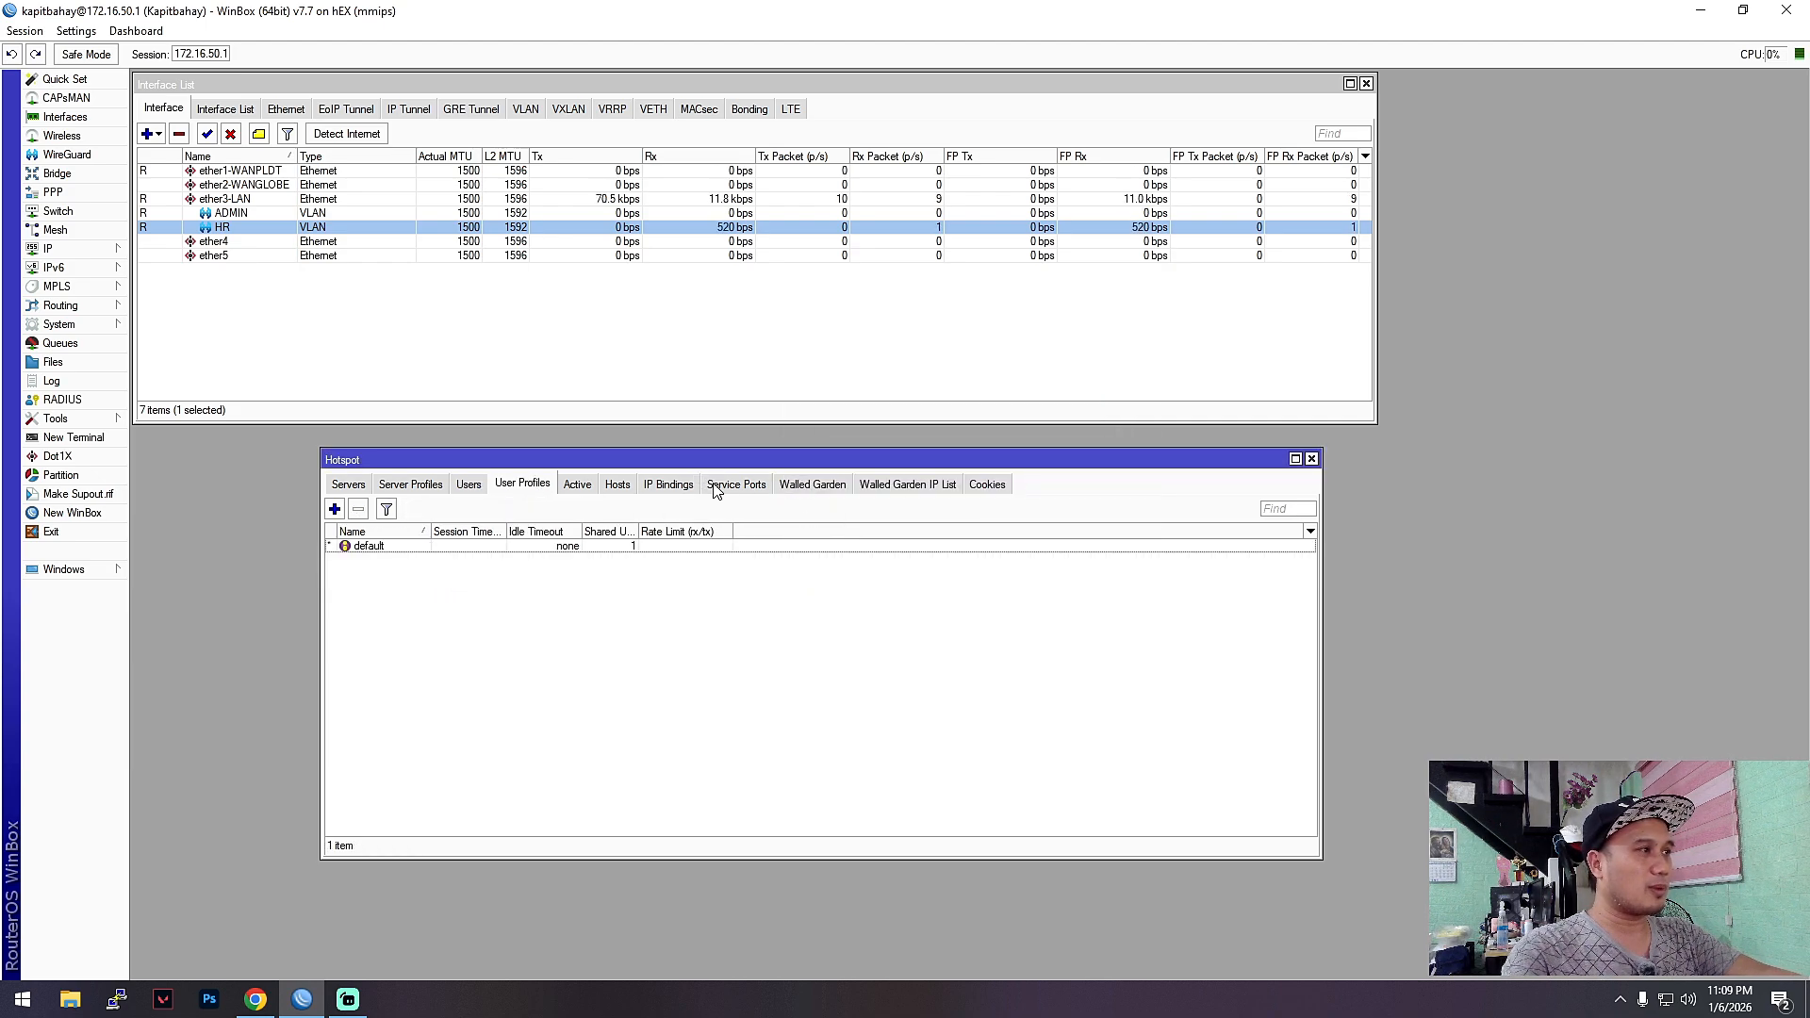
left_click(335, 510)
left_click_drag(849, 289, 927, 309)
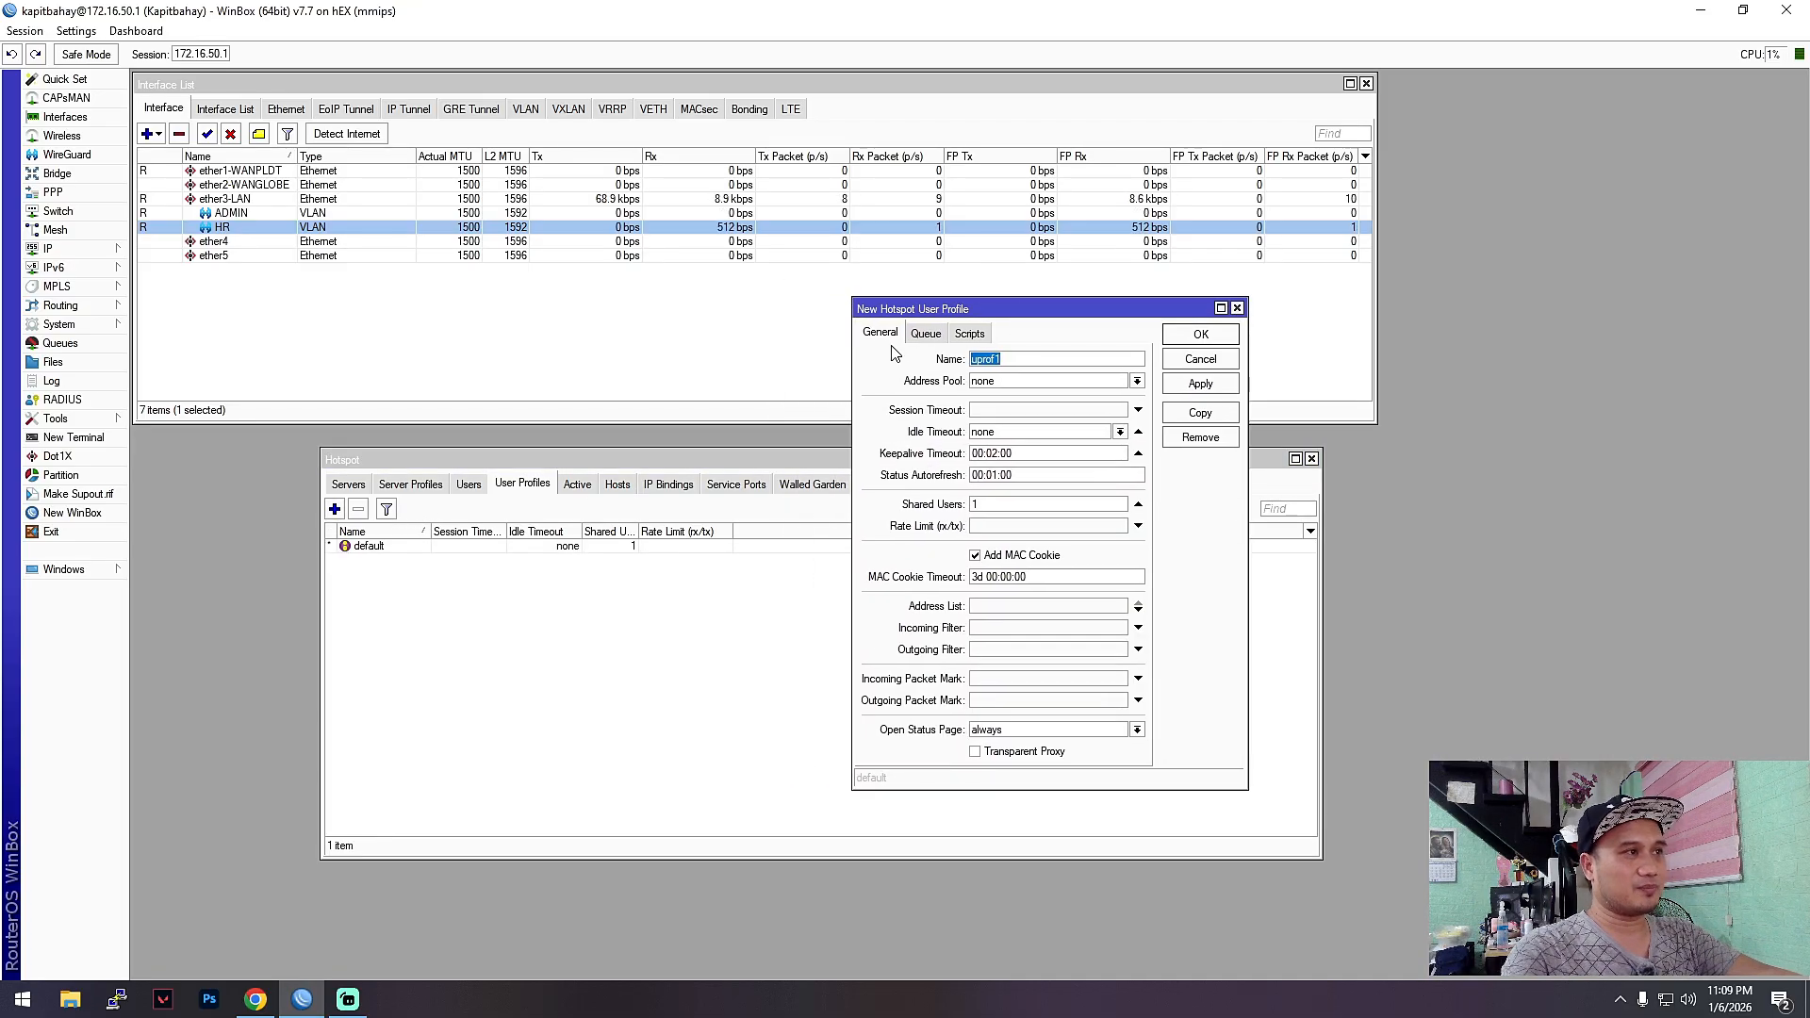
left_click(1023, 380)
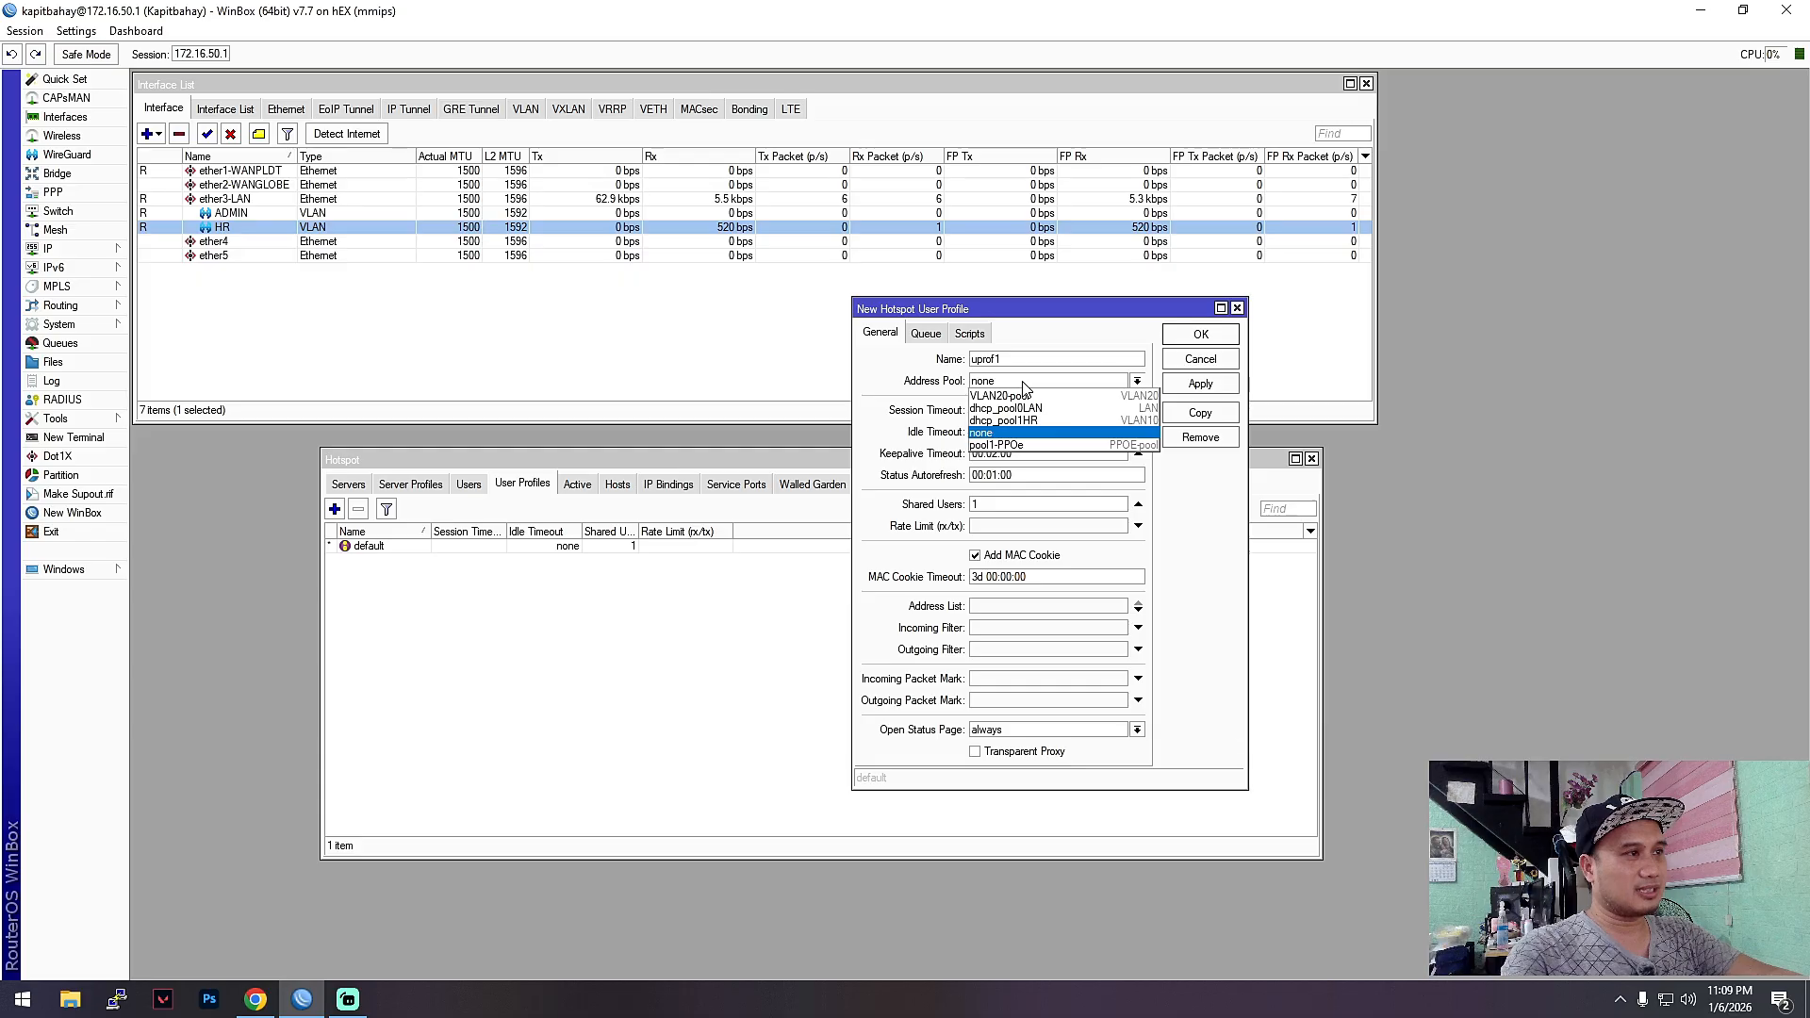
left_click(1019, 388)
left_click_drag(1027, 311, 1009, 318)
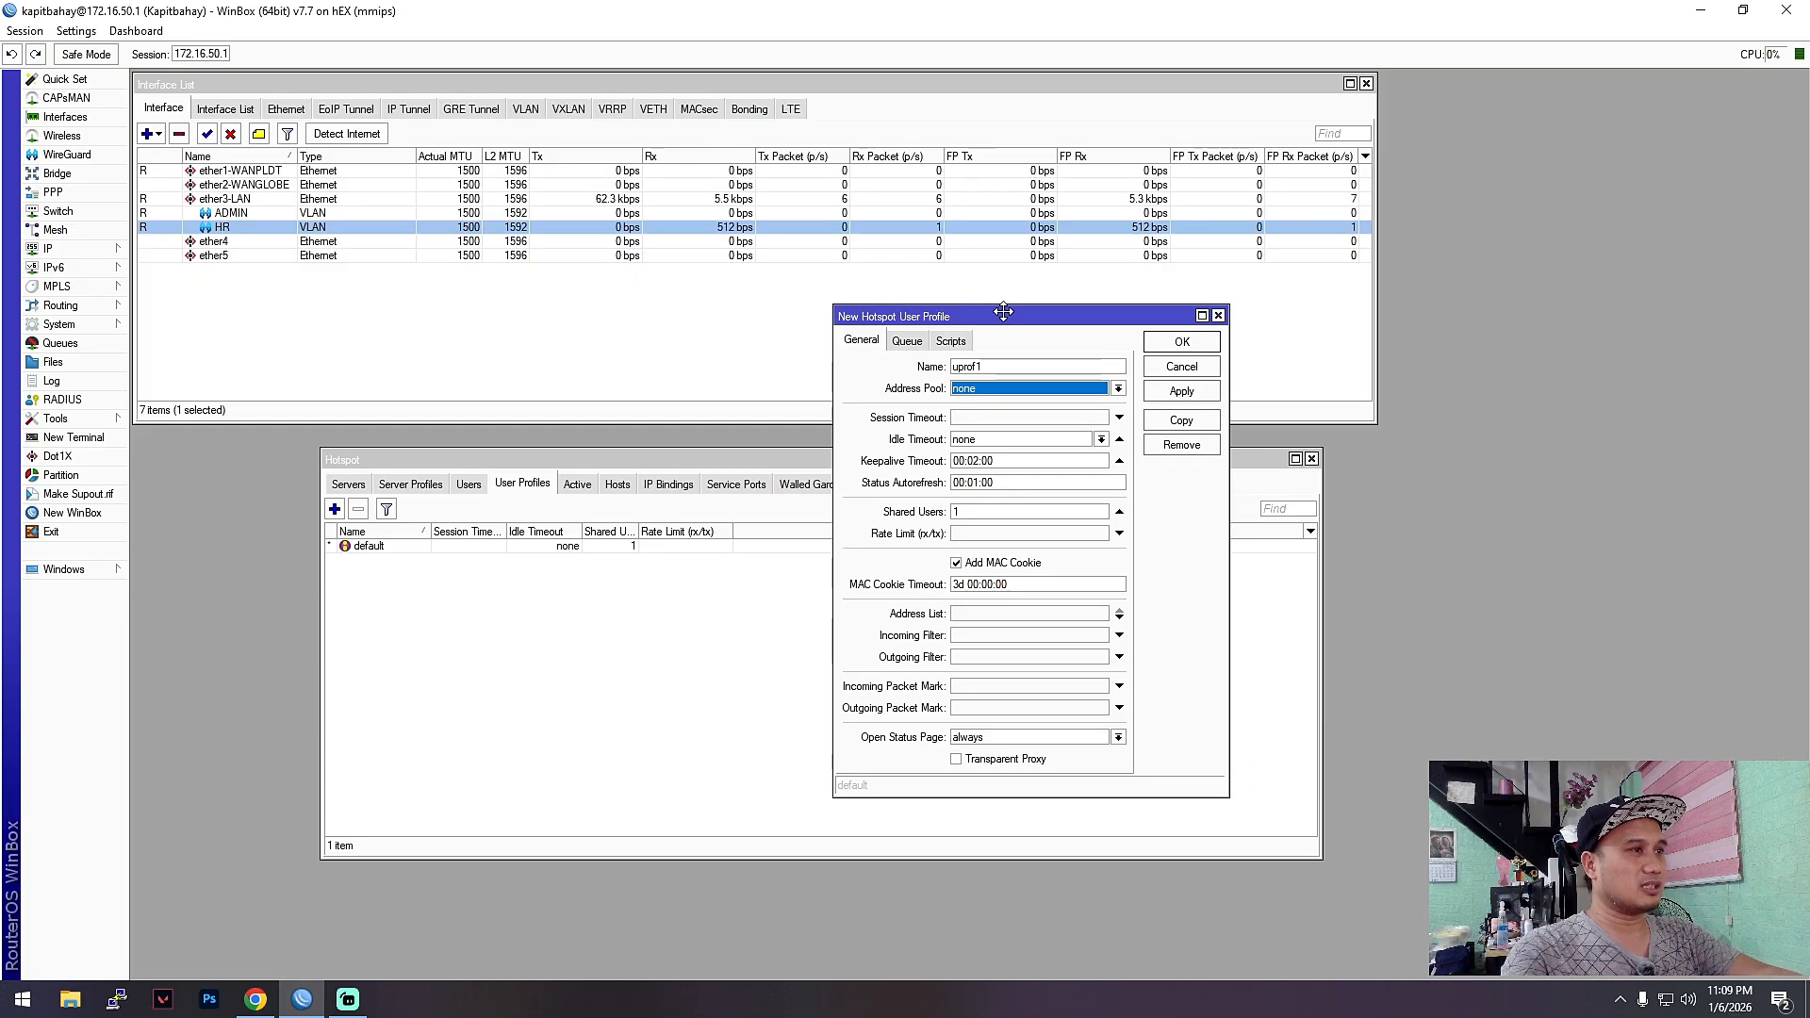
left_click(1023, 388)
left_click(1024, 390)
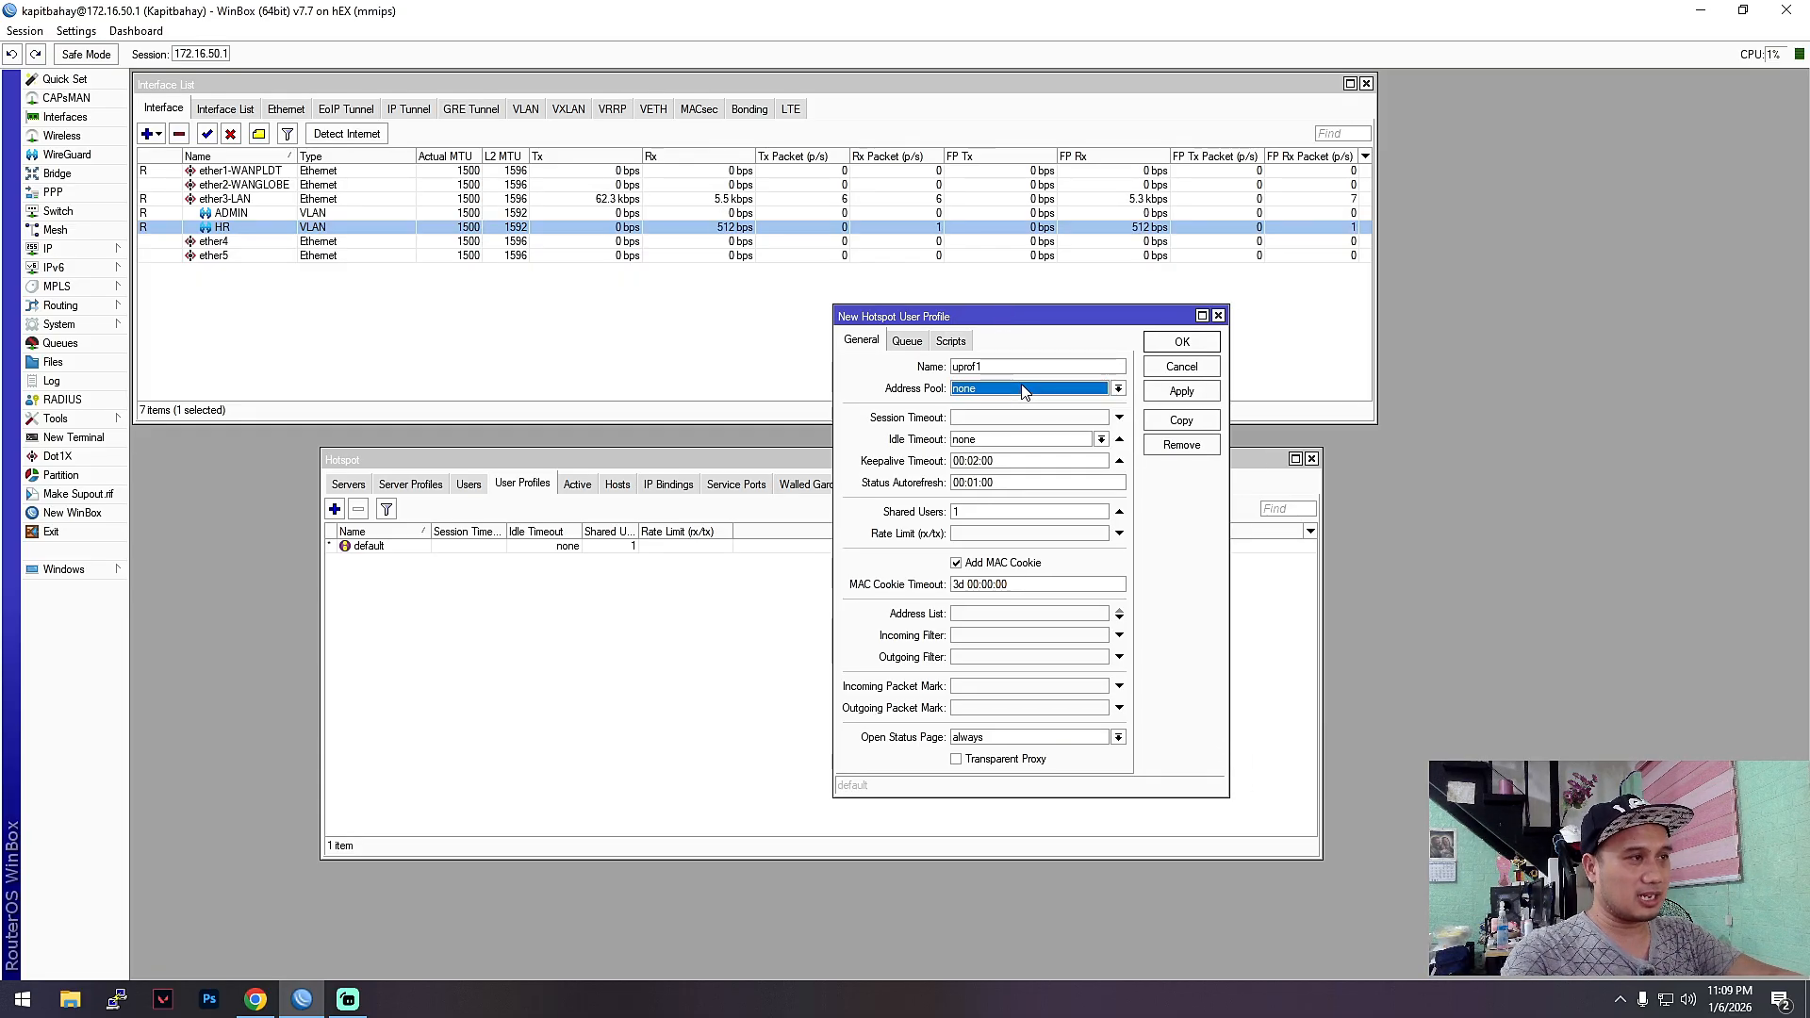
- Activate the rate limit field without a value, check the parent queue option and save the new user profile
left_click(971, 534)
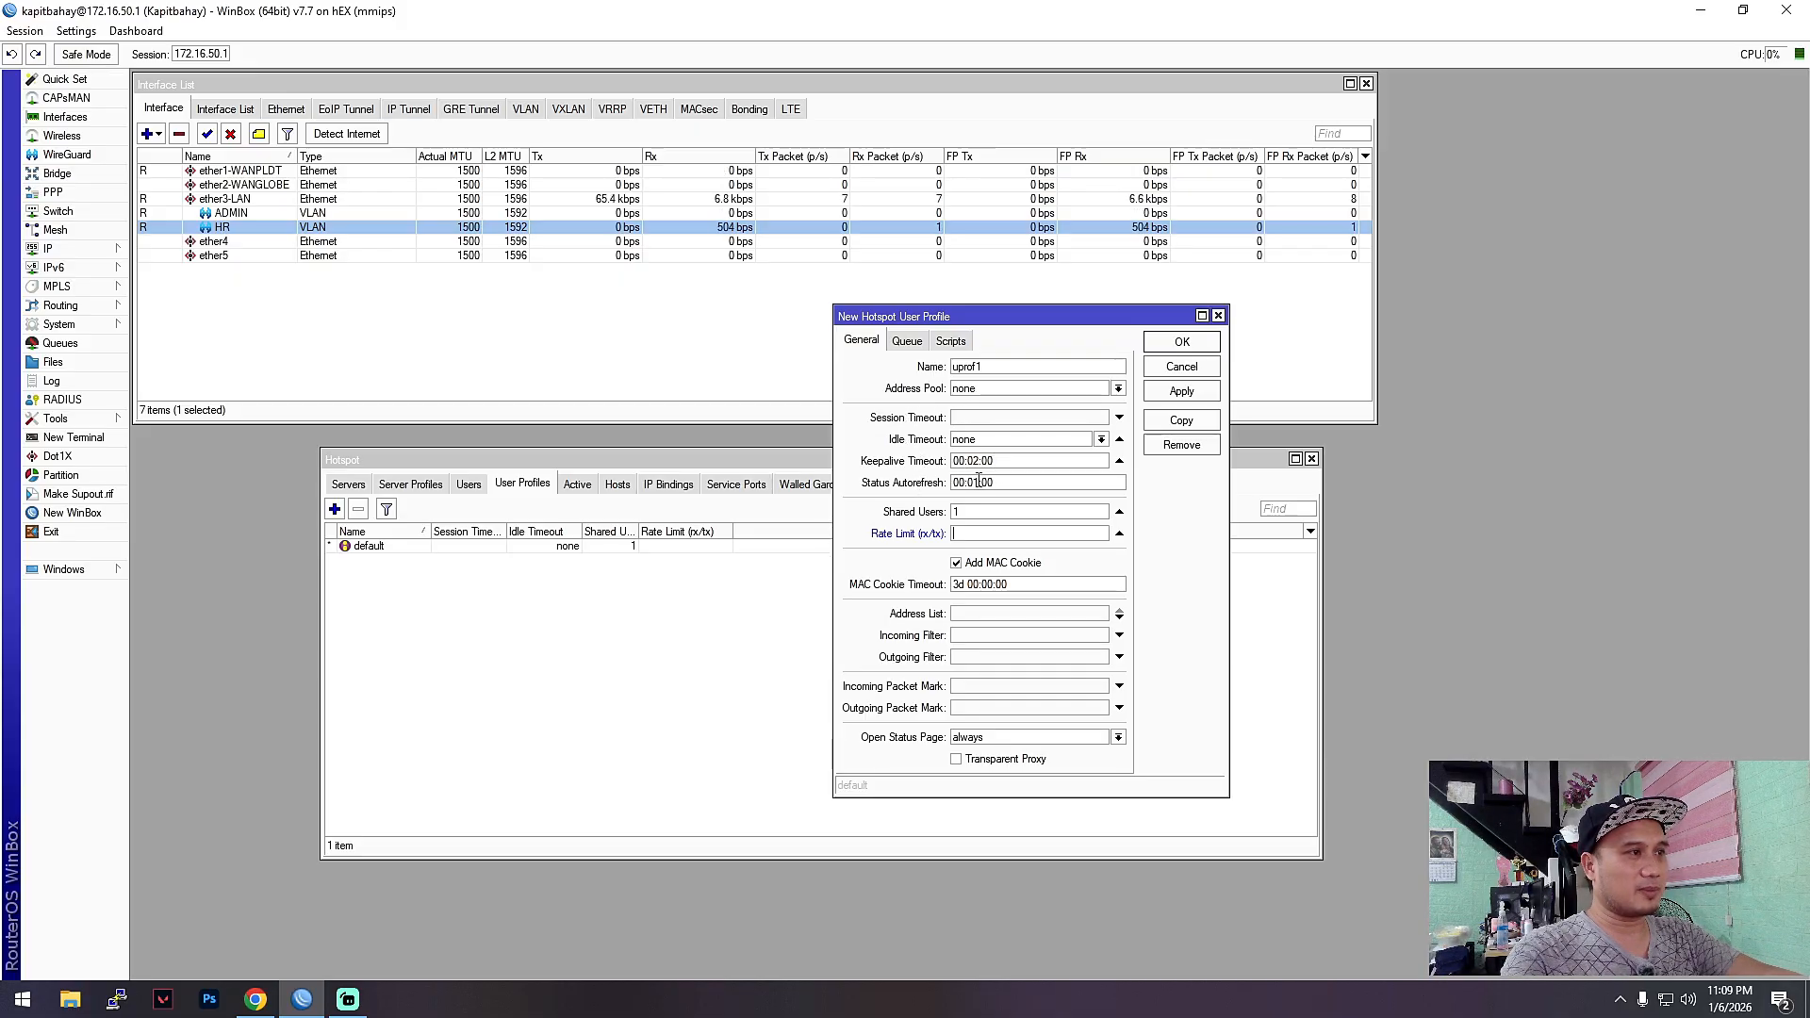
left_click(906, 344)
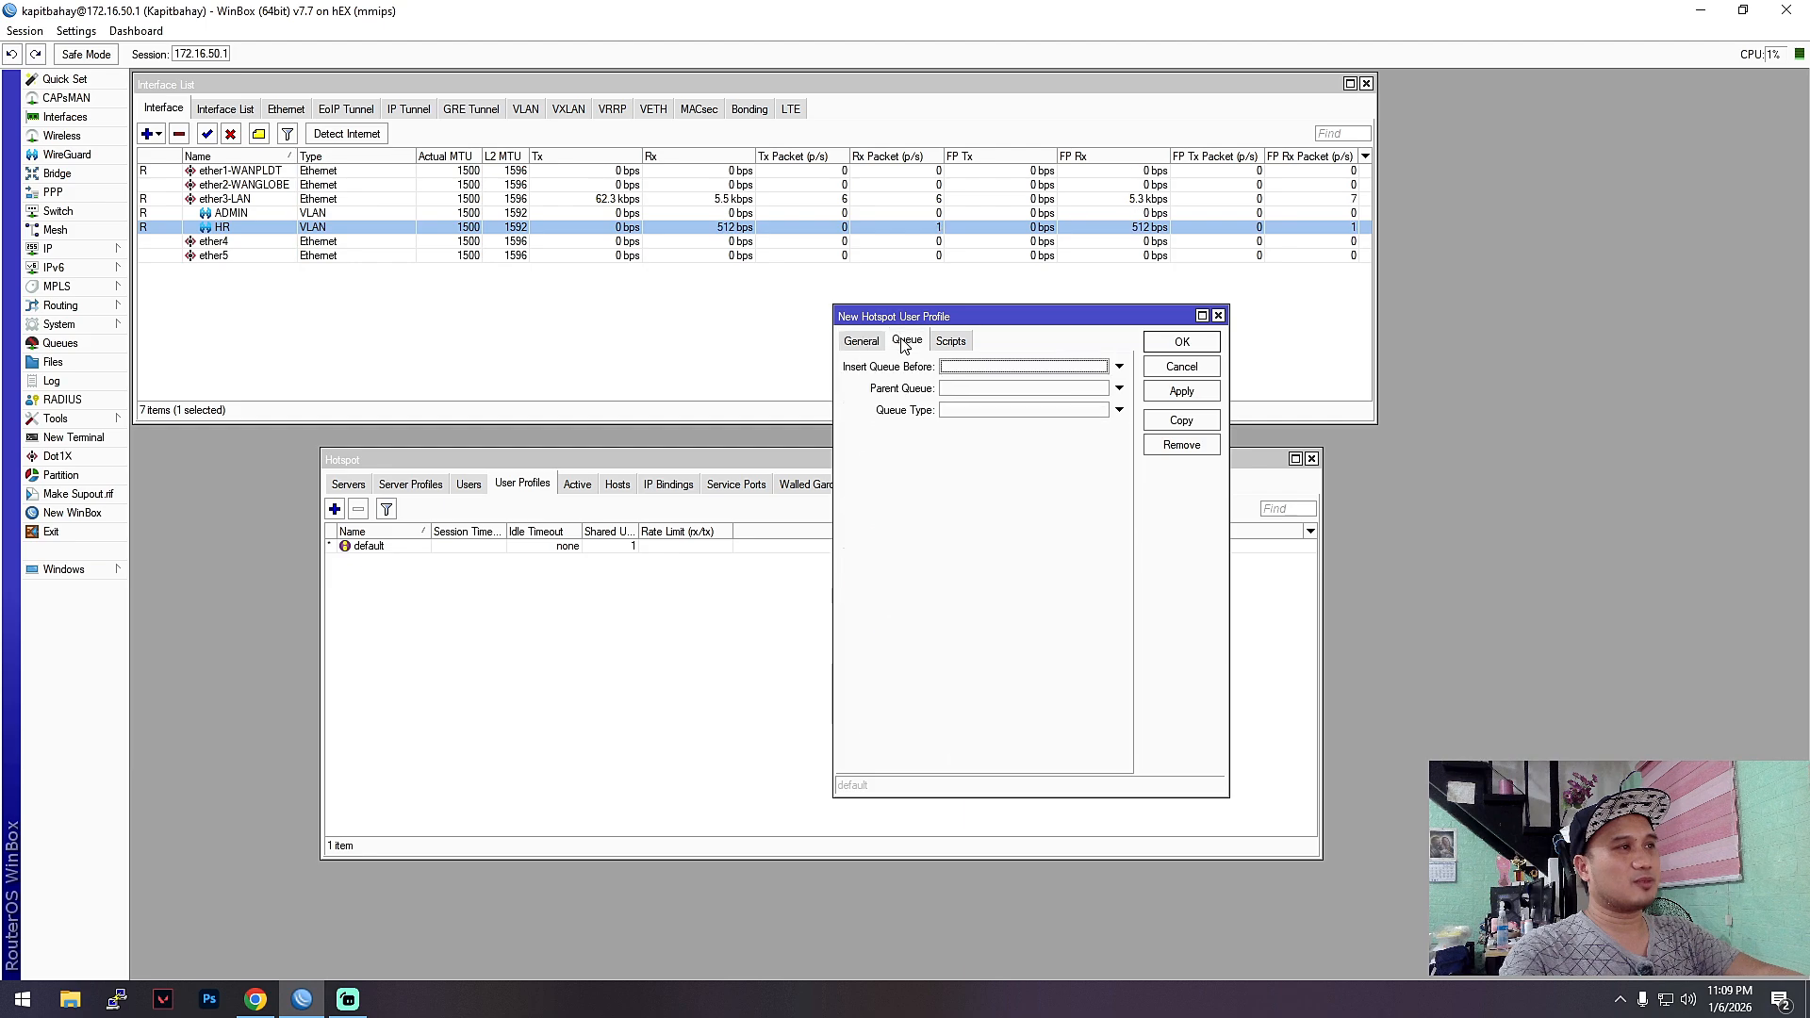
left_click(1119, 388)
left_click(1102, 390)
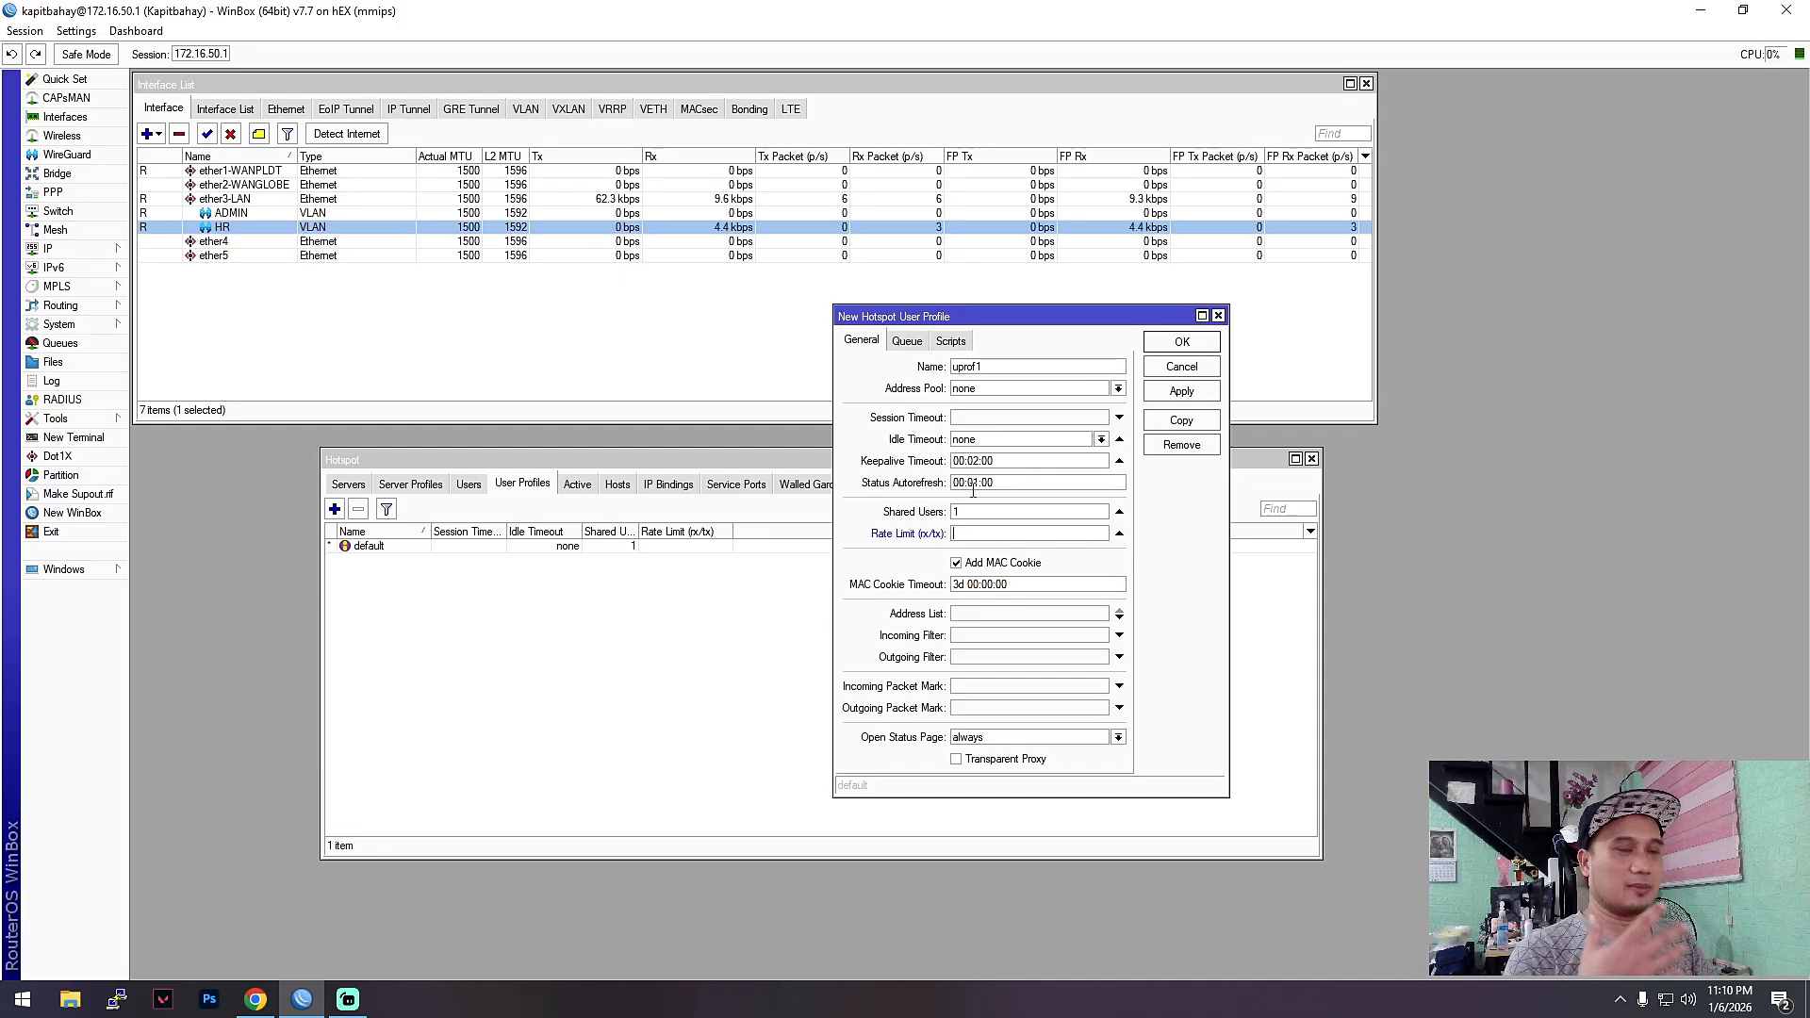
left_click(1174, 345)
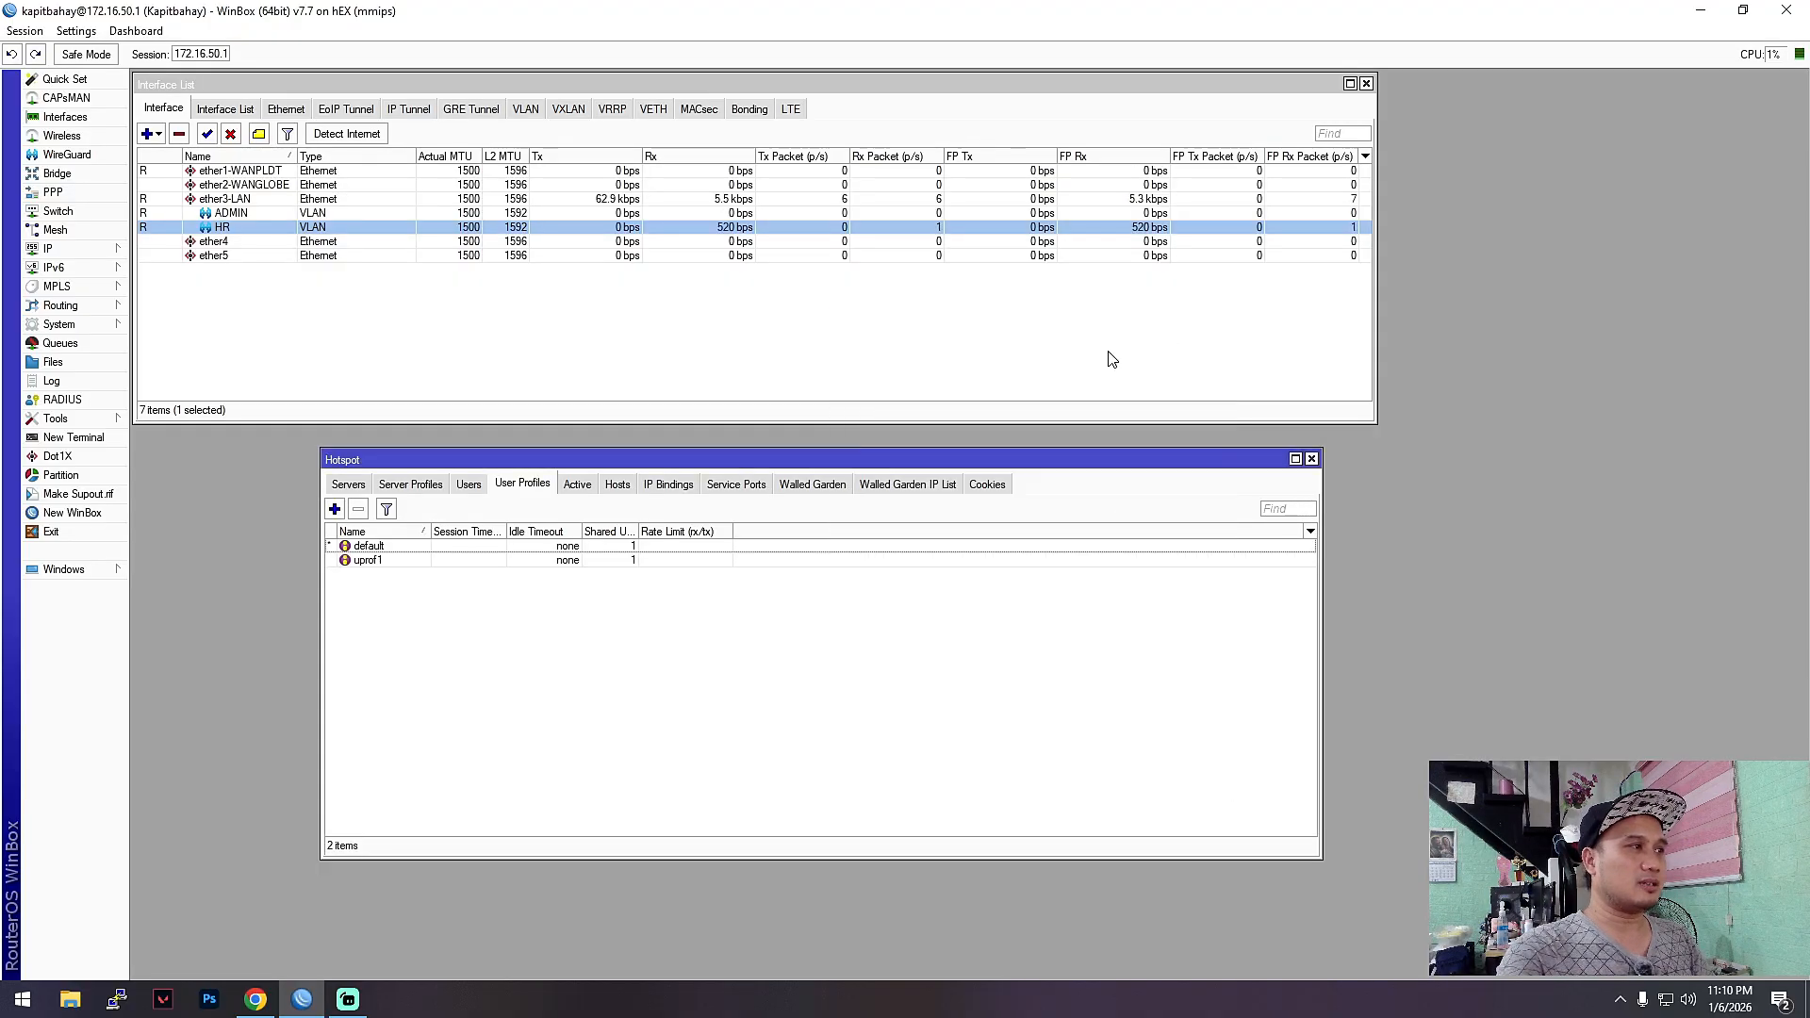
- Review the hotspot's servers and server profiles, and close the hotspot window
left_click(342, 485)
left_click(392, 487)
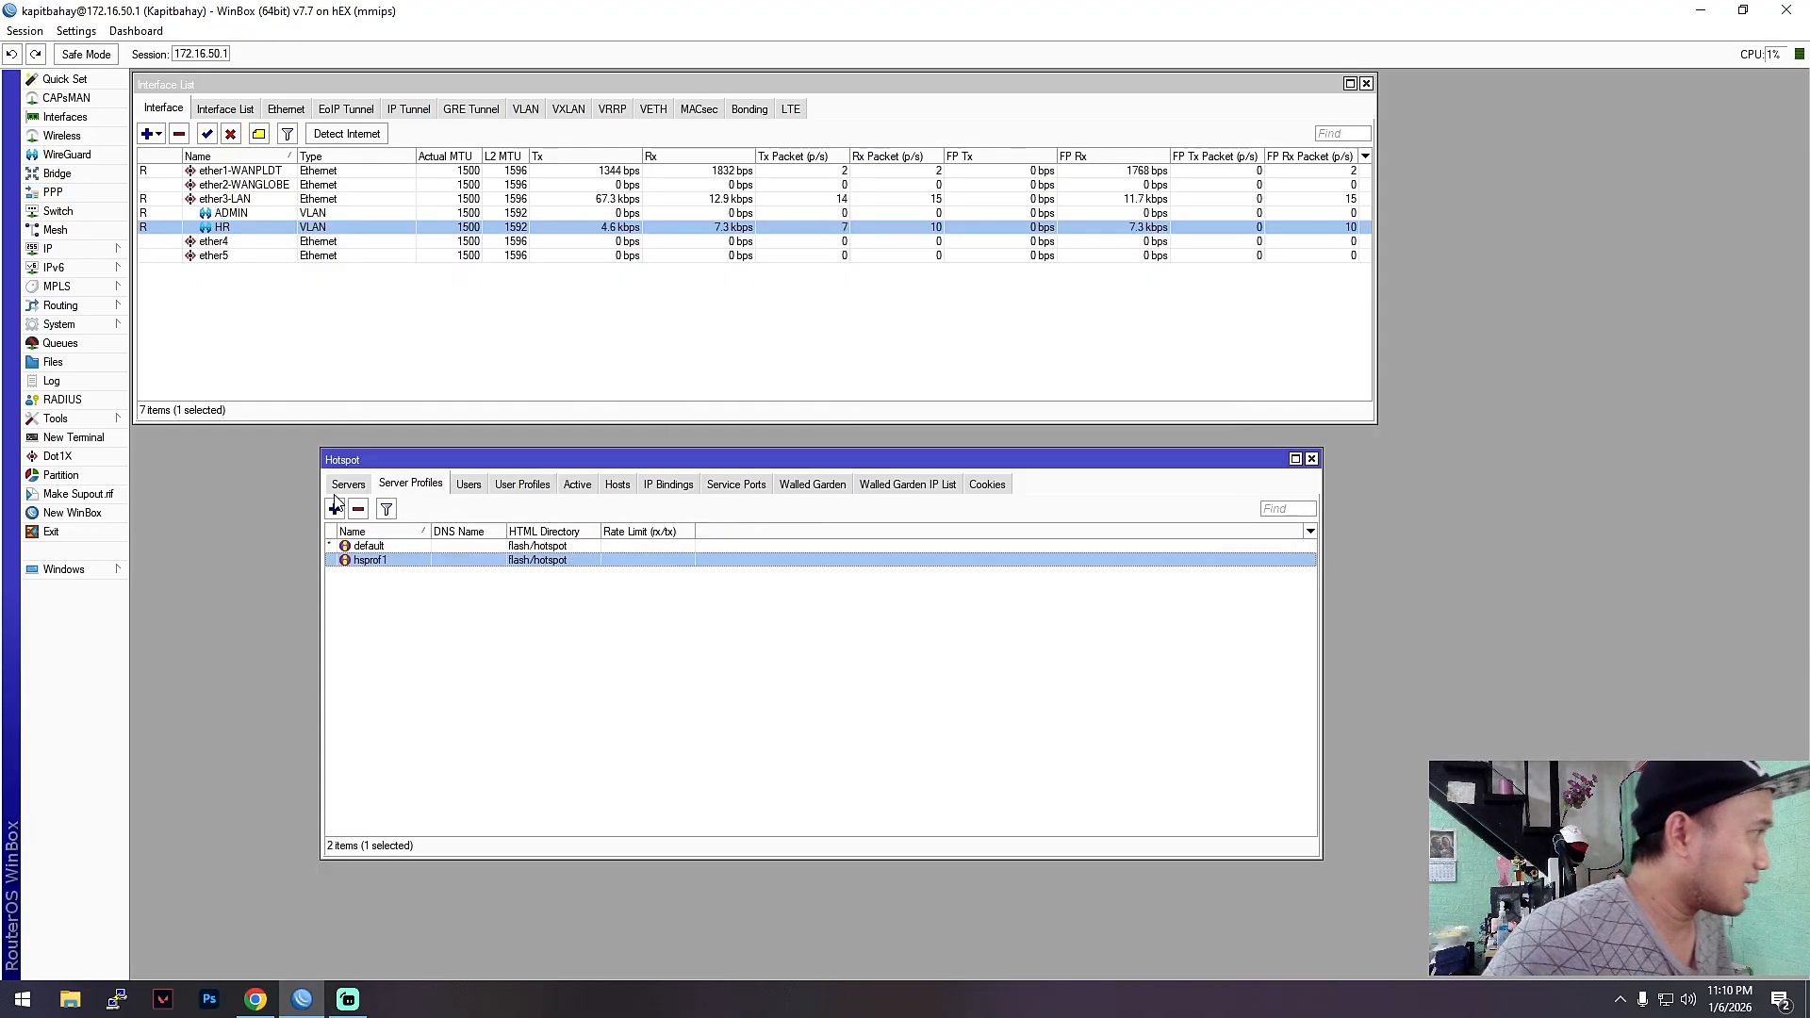
left_click(348, 485)
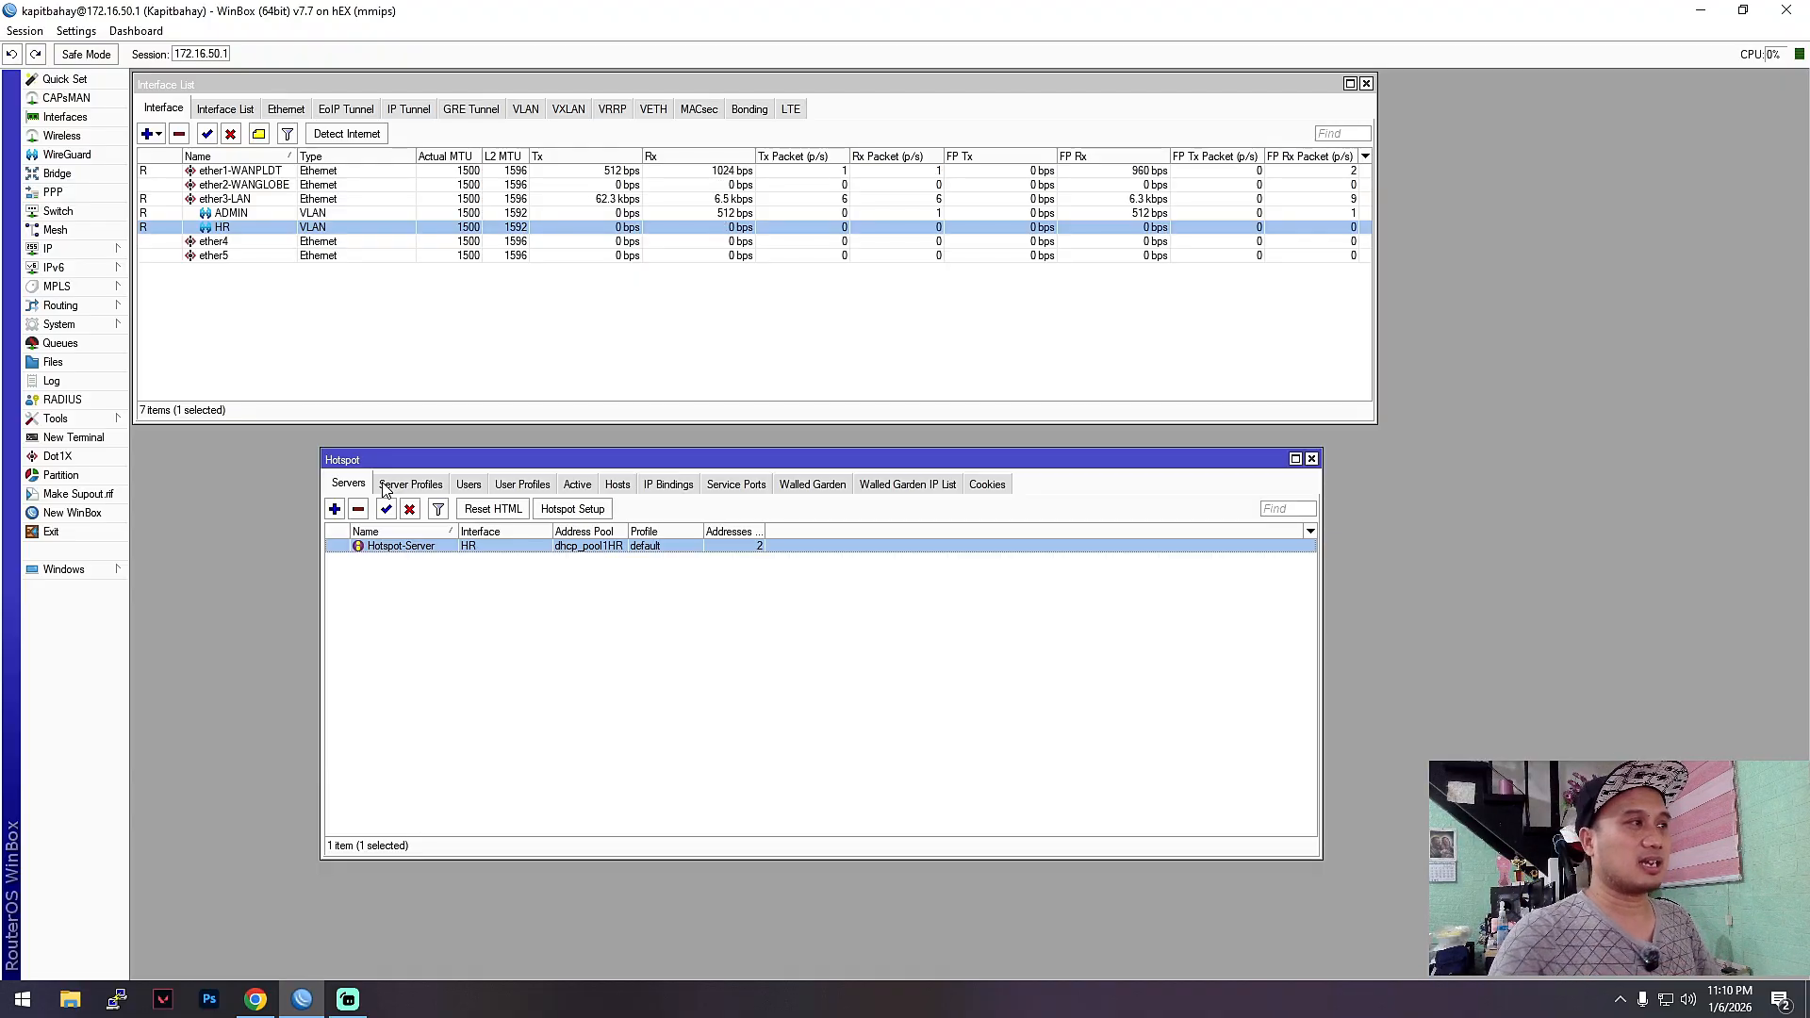
left_click_drag(616, 460, 596, 455)
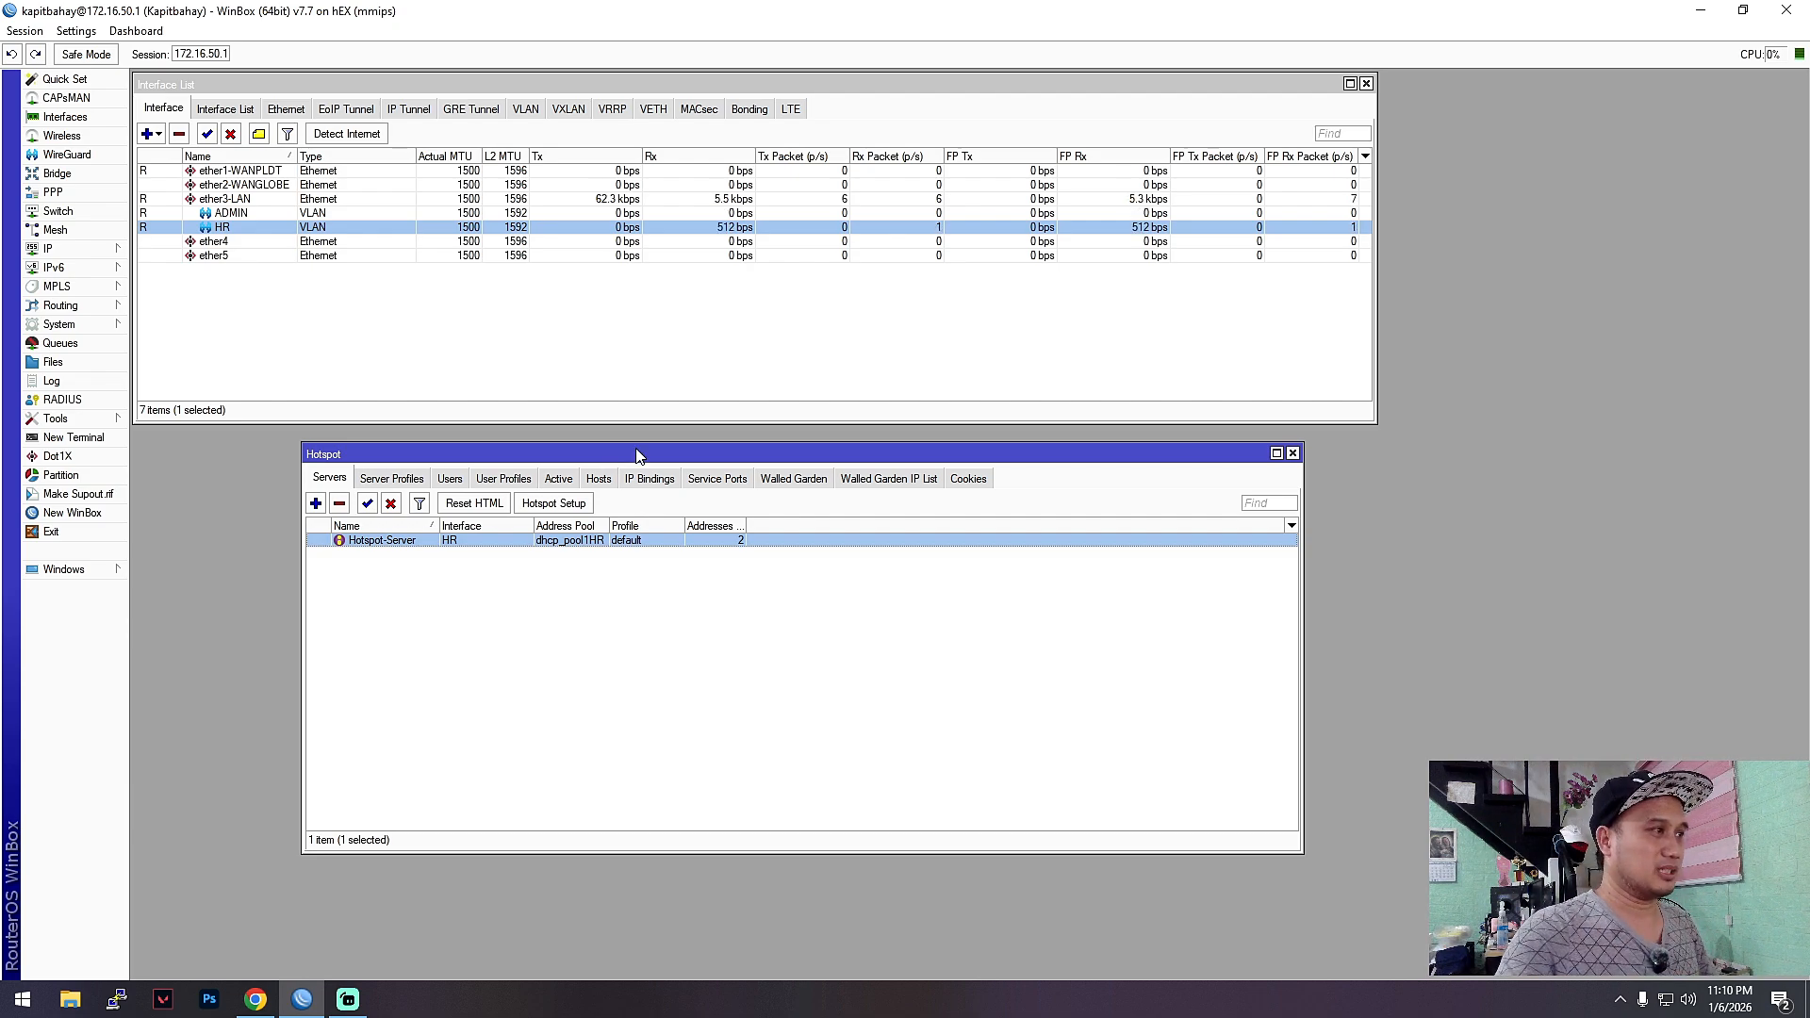
left_click(392, 478)
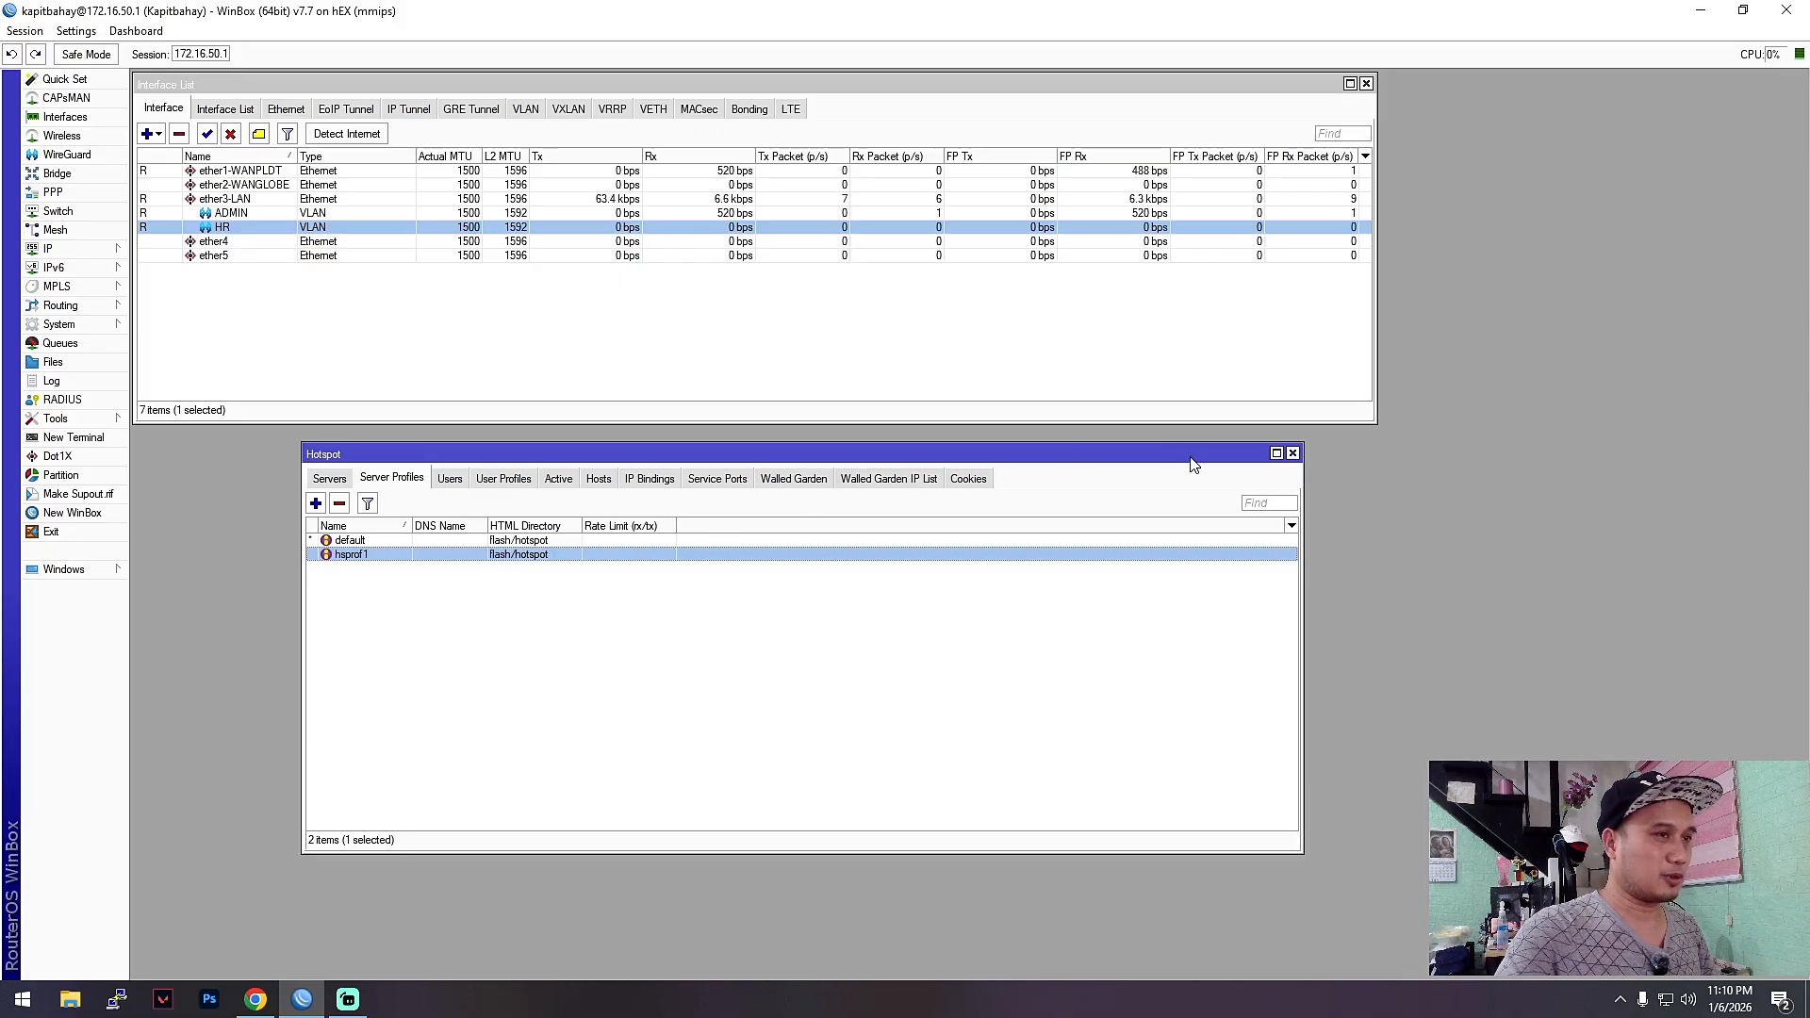
left_click(1293, 454)
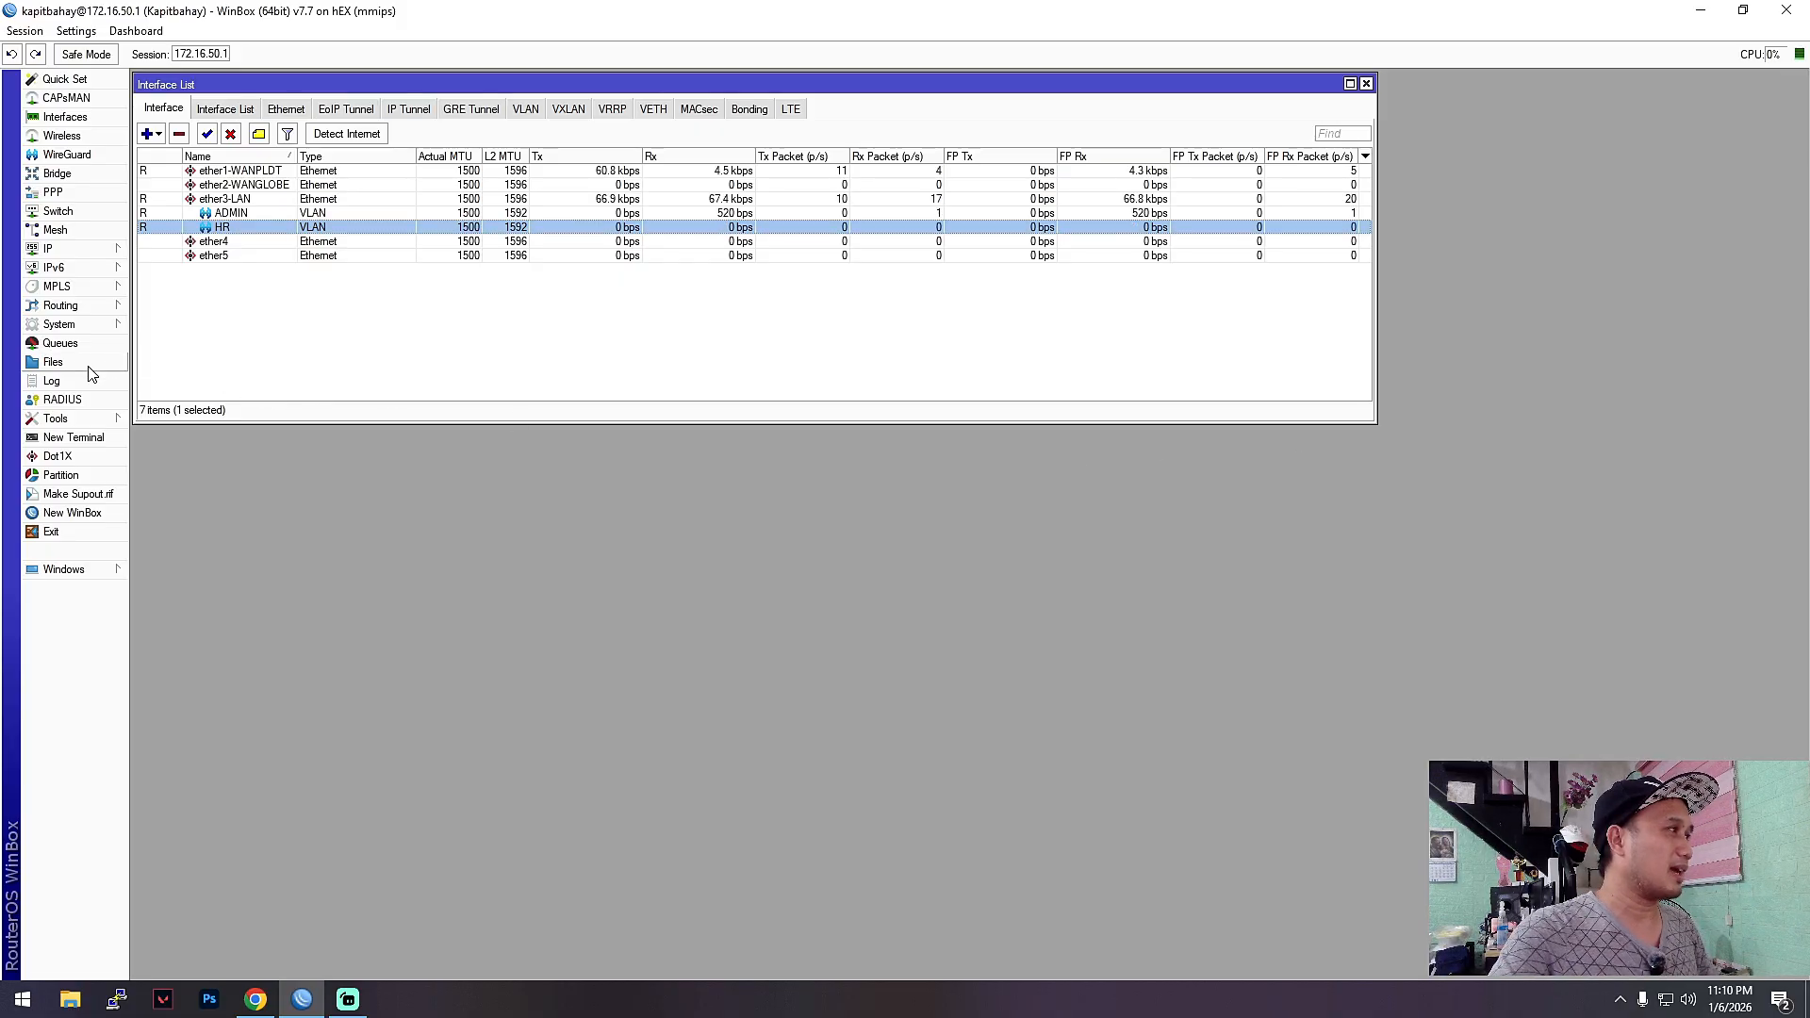
- Open the router's file list and move its window clear of the interface list
left_click(90, 368)
left_click_drag(328, 443, 514, 340)
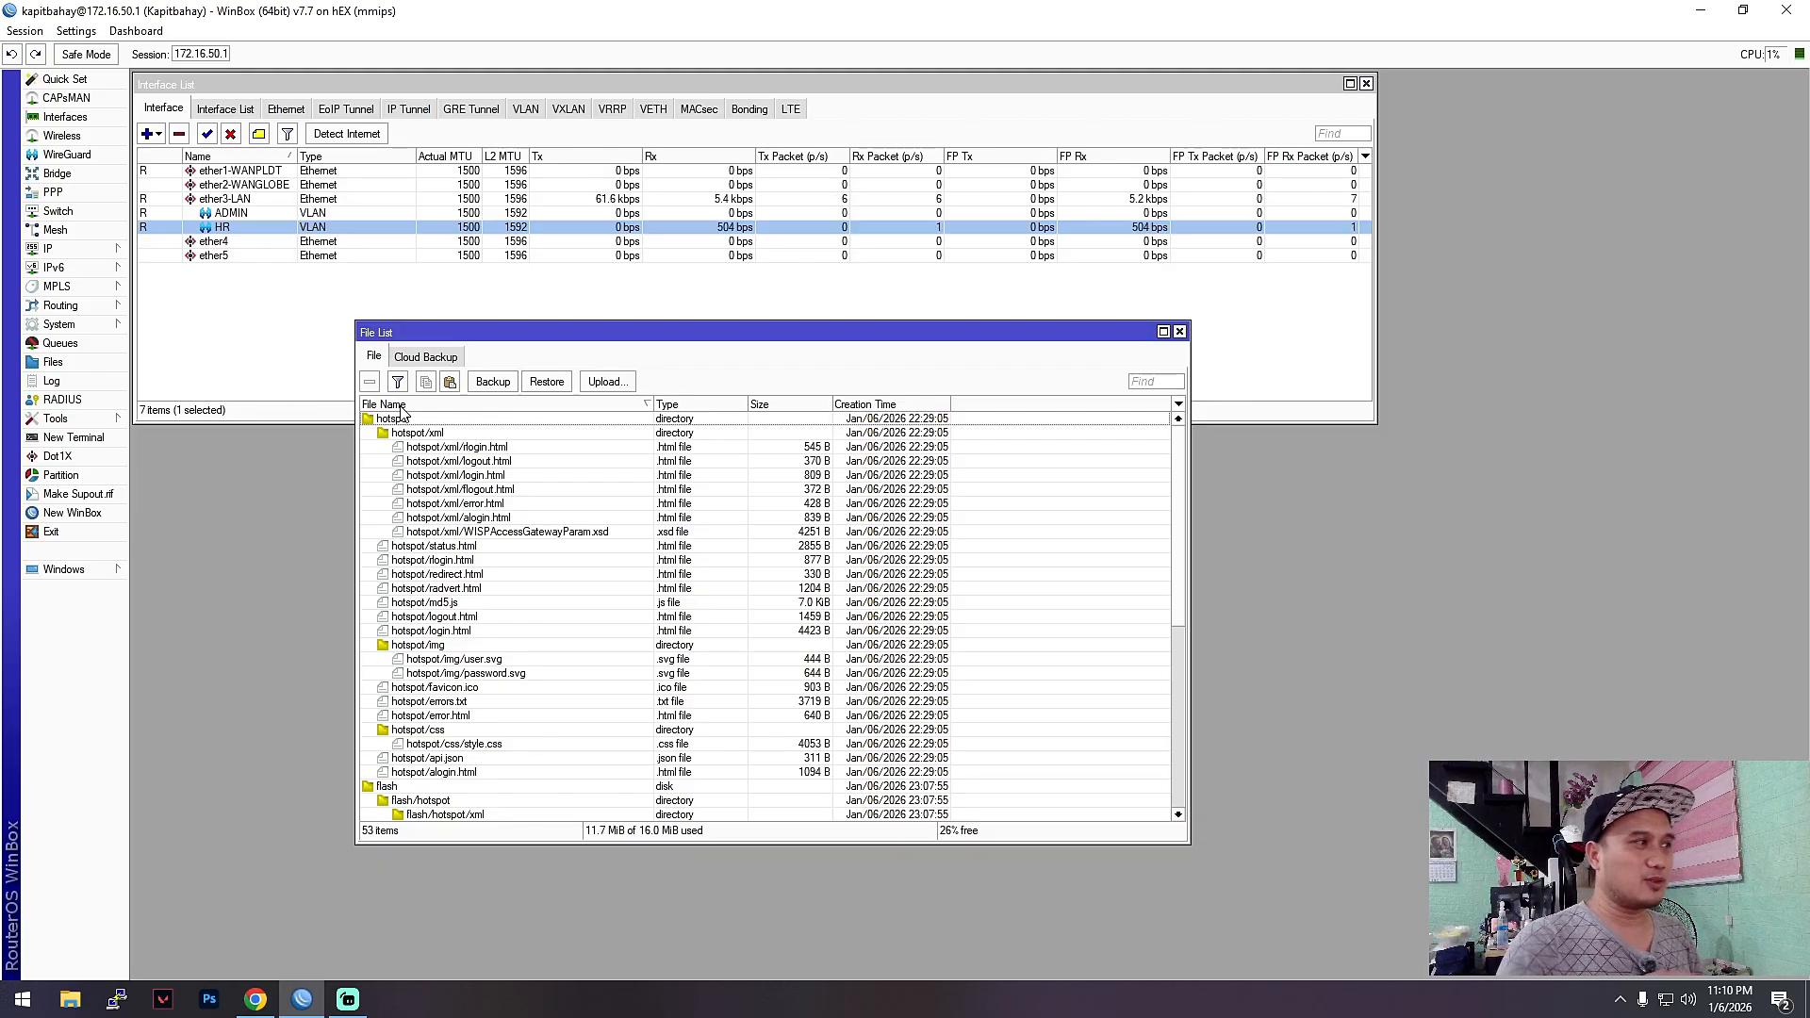
key("Return")
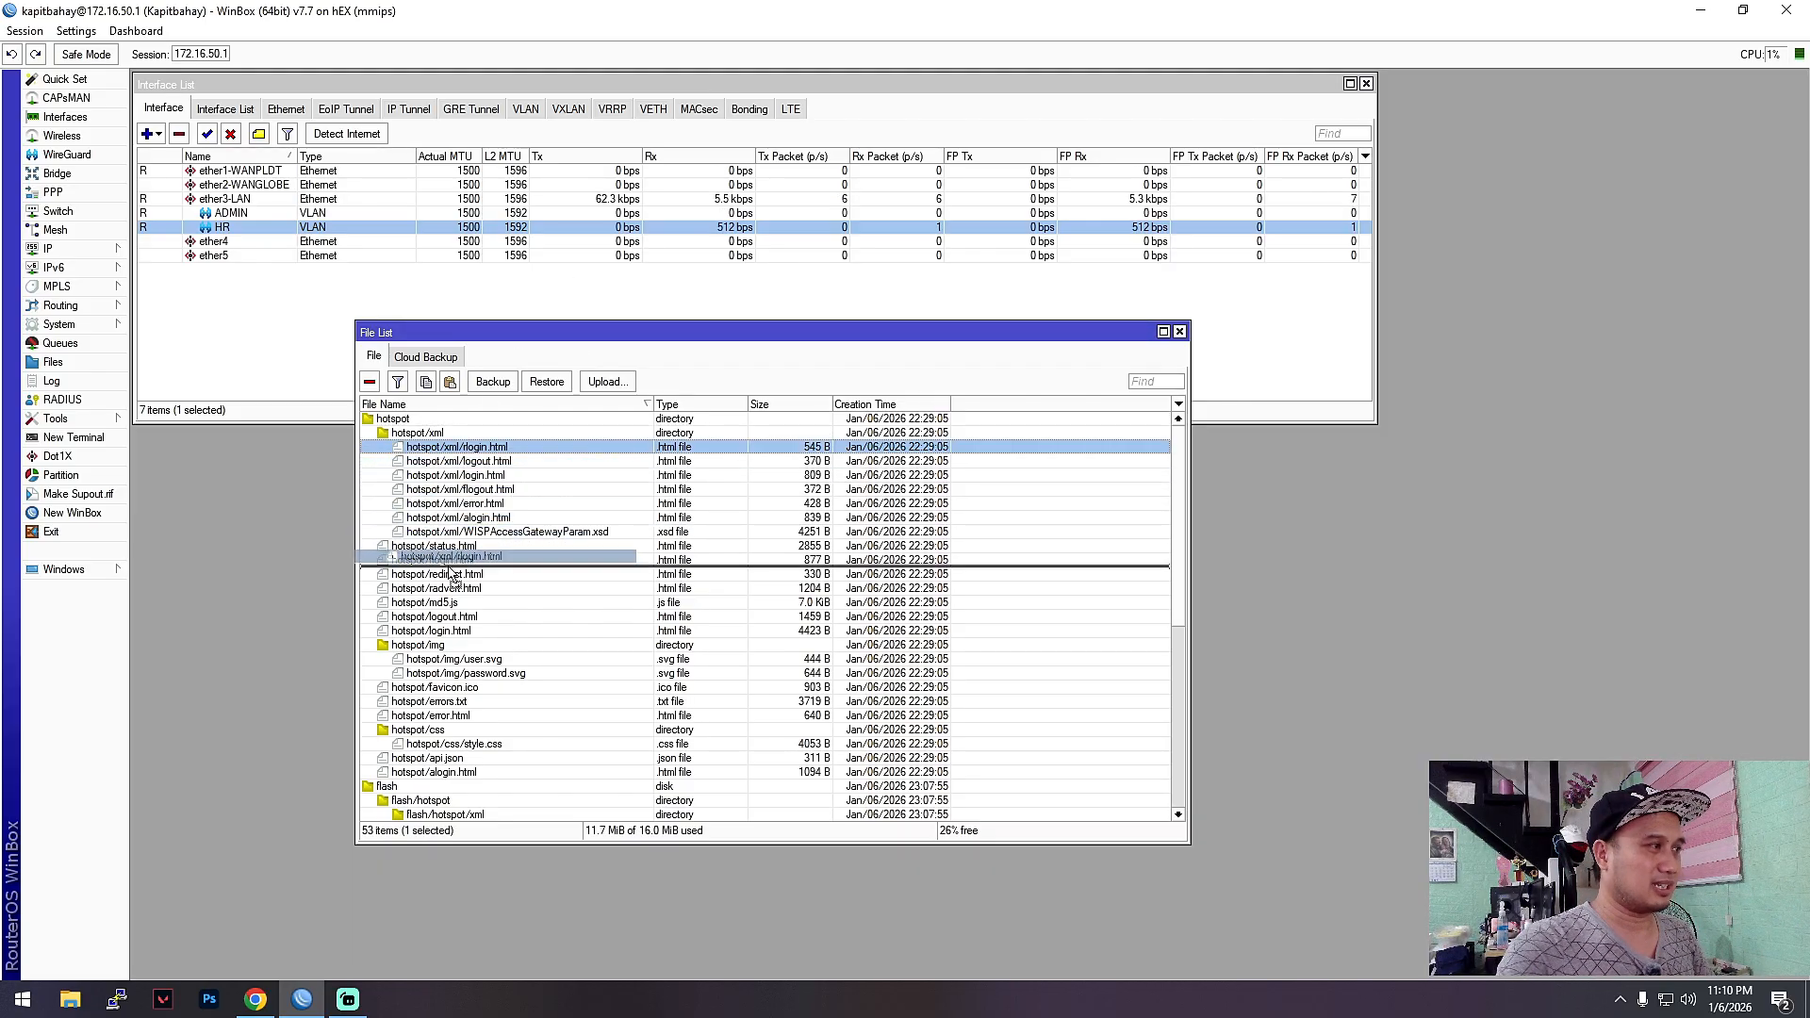
left_click(1043, 522)
left_click(586, 574)
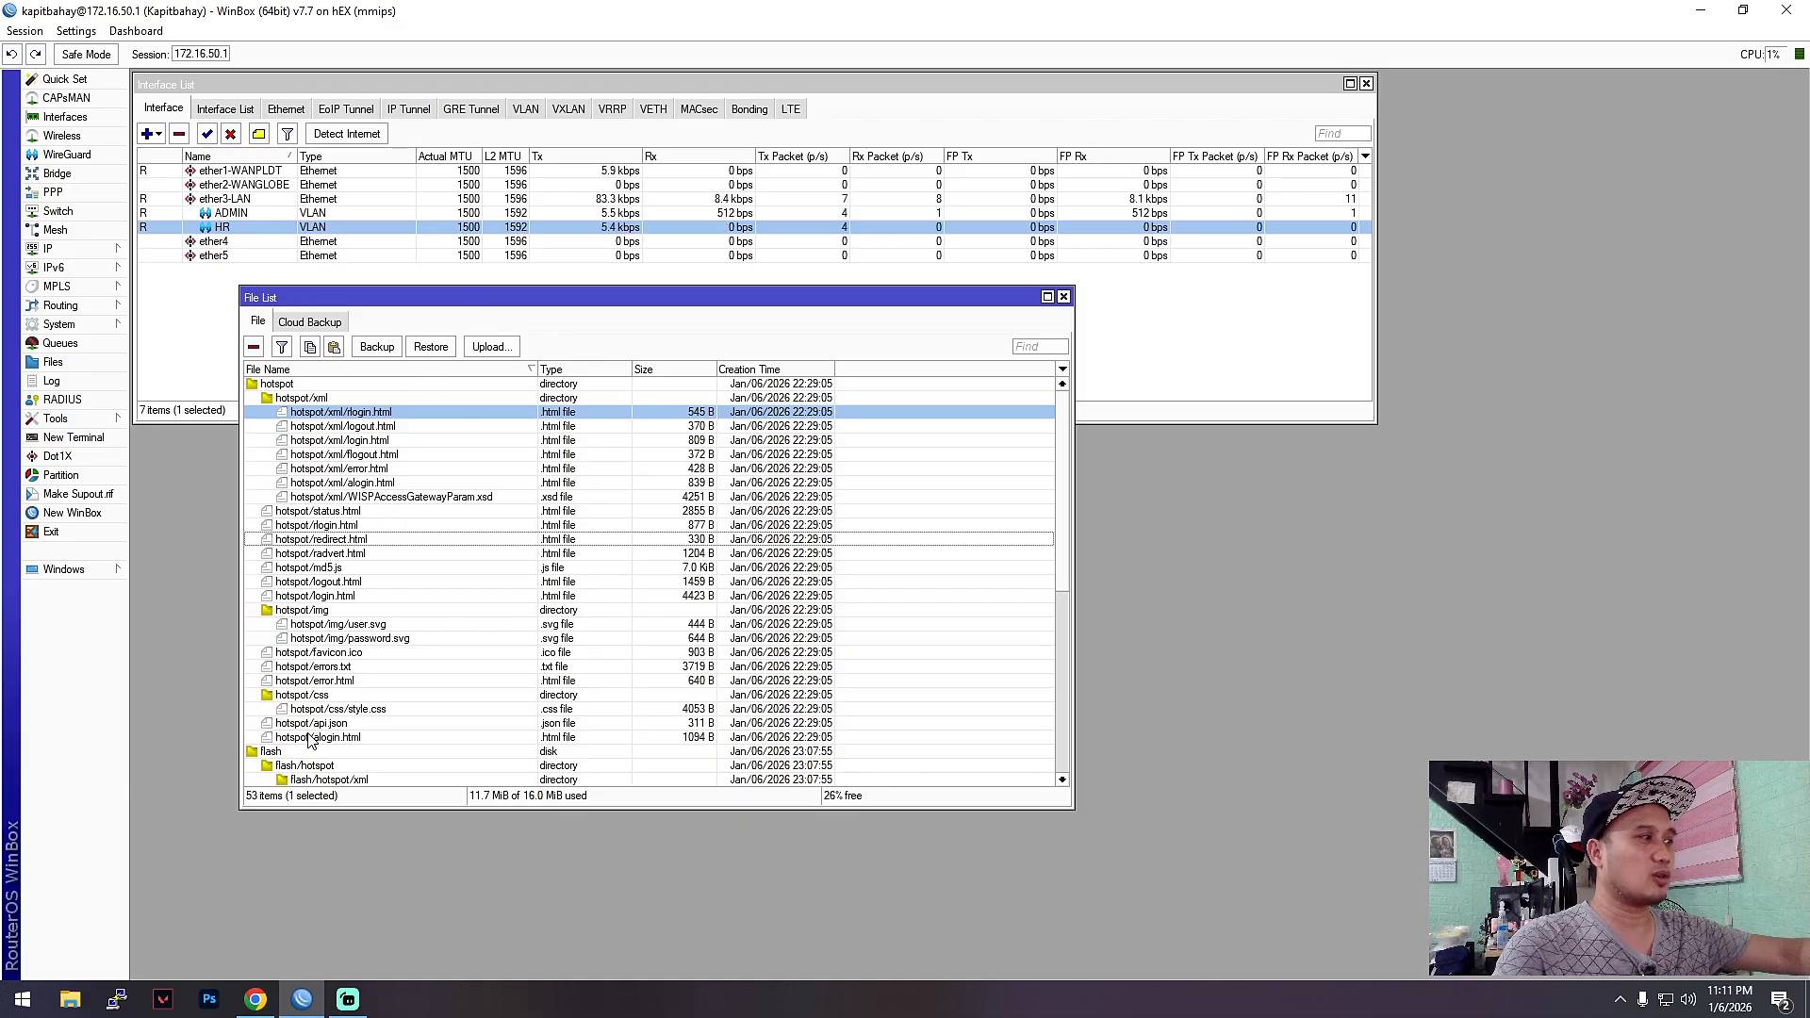
- Examine the files in the hotspot and flash/hotspot directories and select the flash disk entry
scroll(405, 572, "down", 1)
scroll(406, 572, "down", 3)
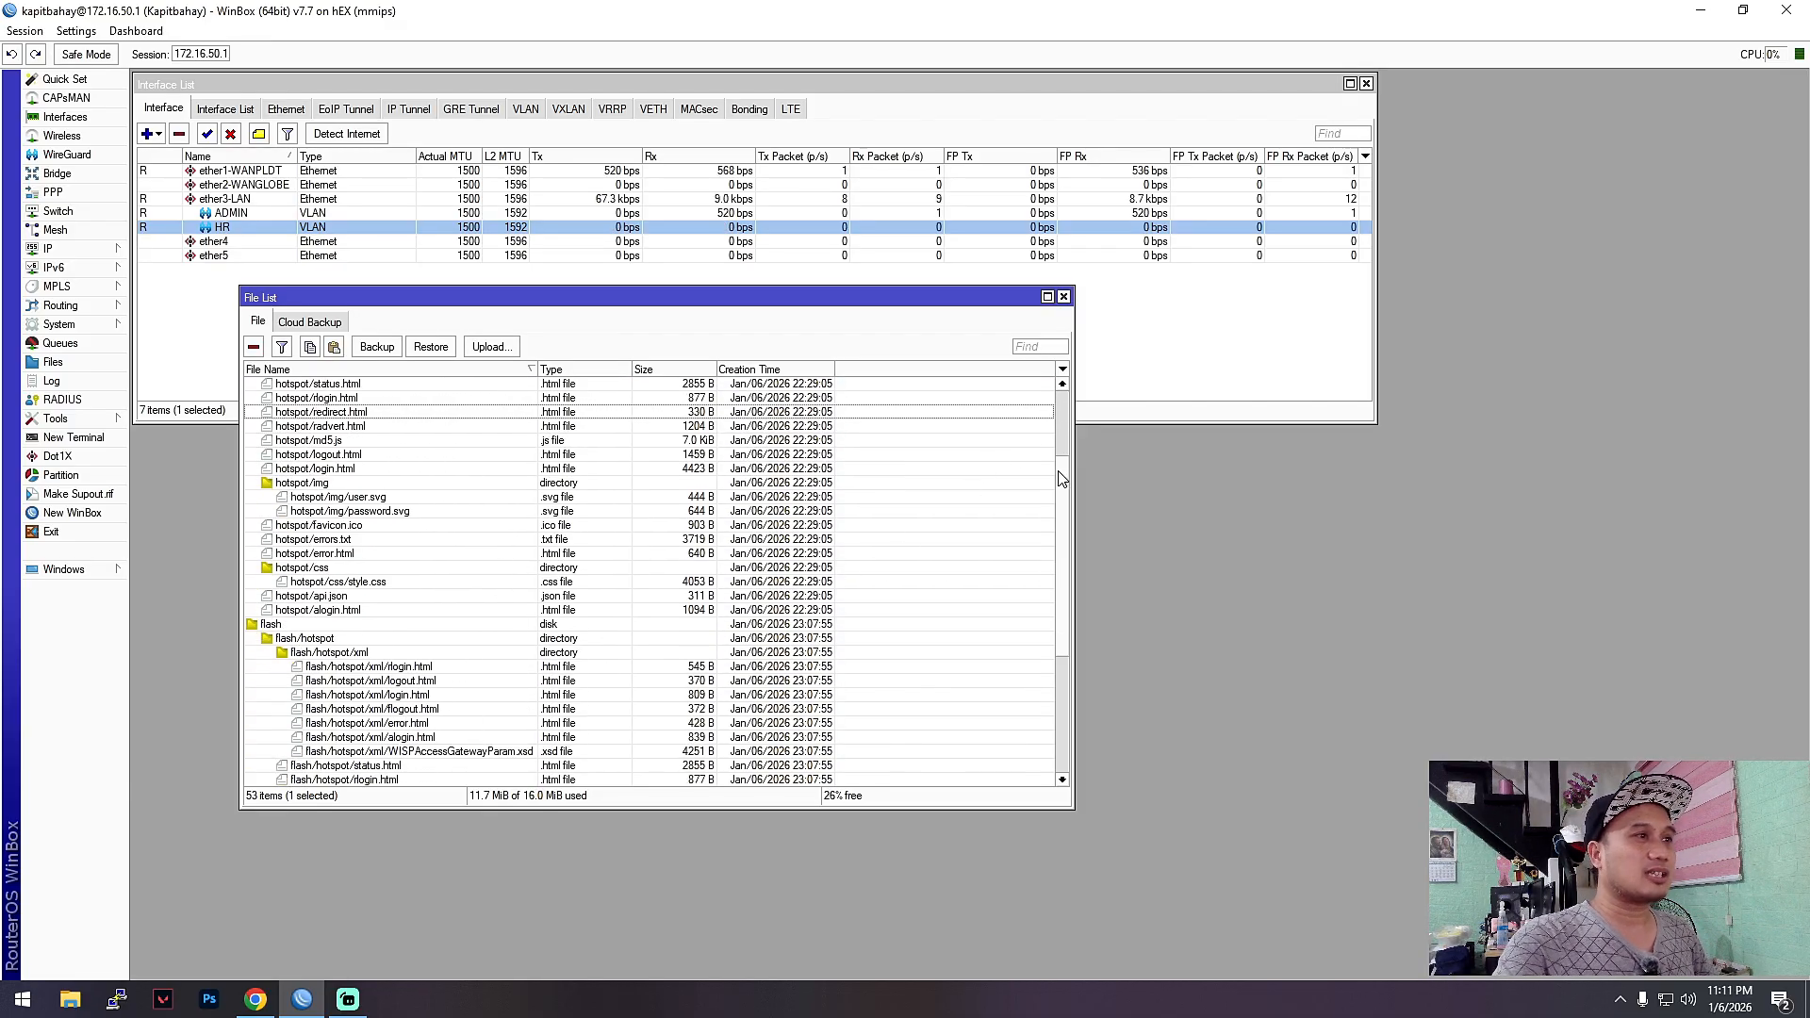
scroll(1045, 627, "down", 4)
scroll(1030, 734, "down", 1)
scroll(349, 549, "up", 6)
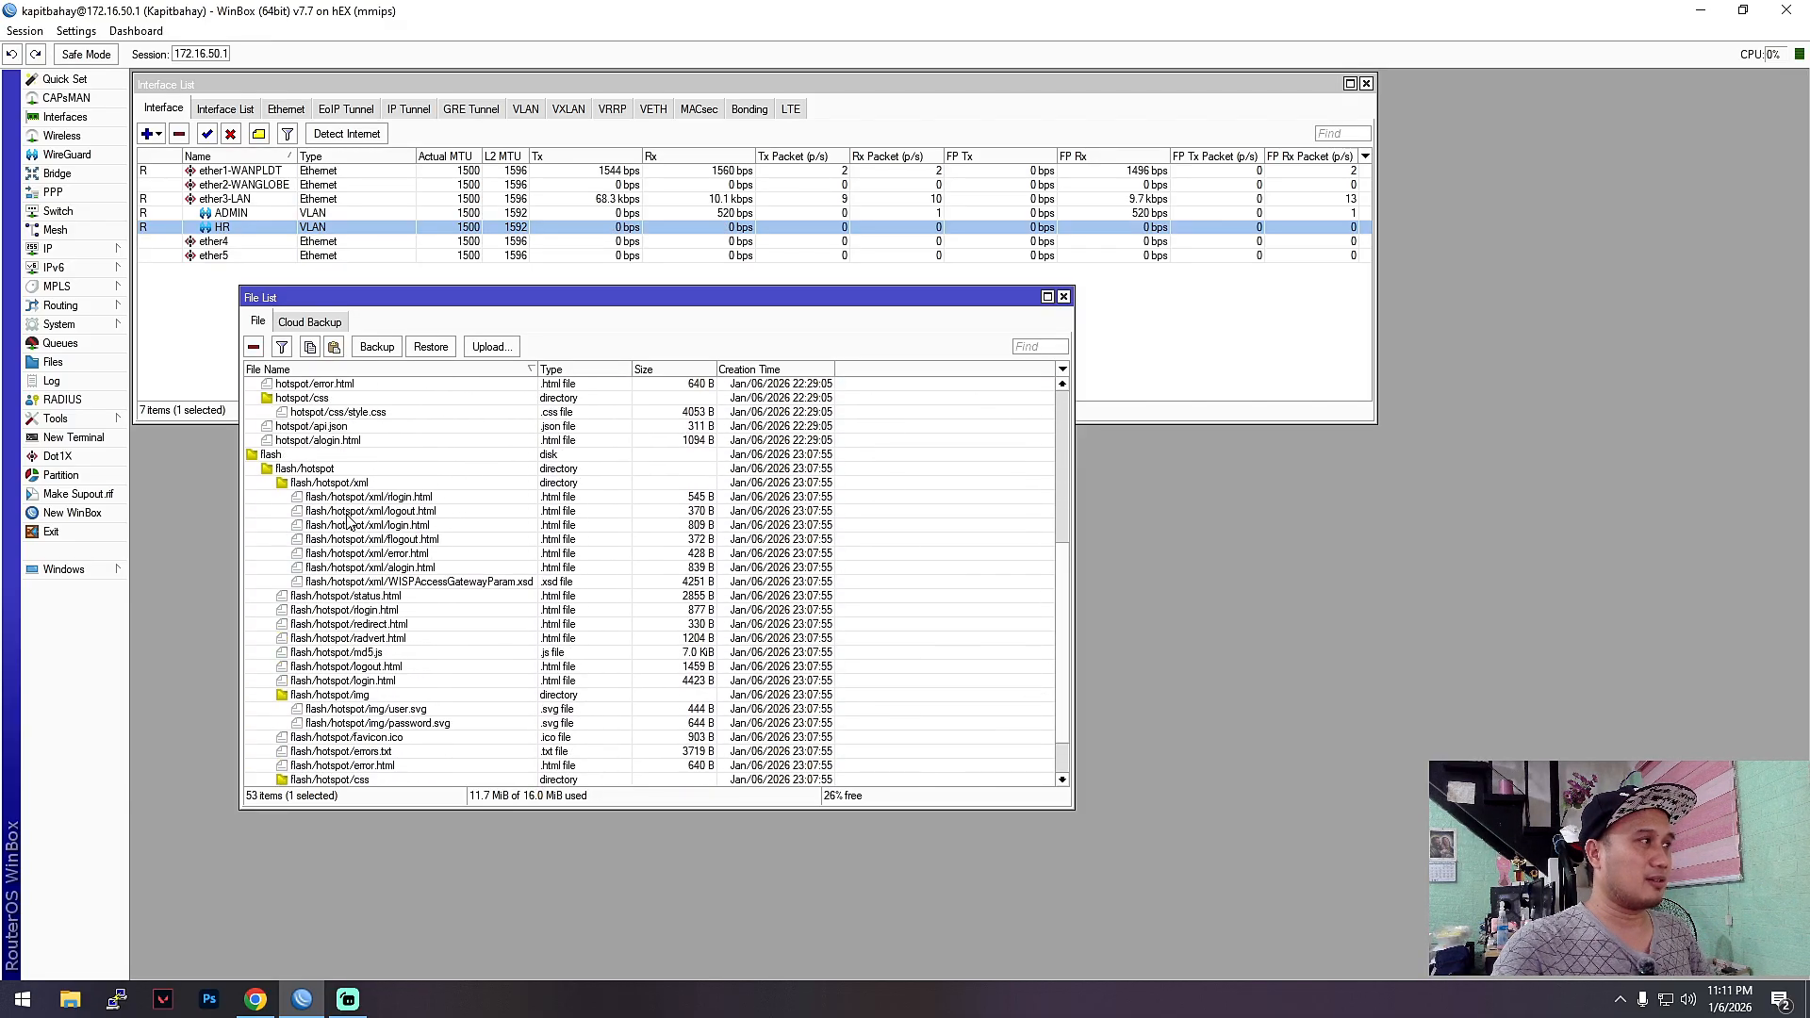
scroll(294, 524, "up", 2)
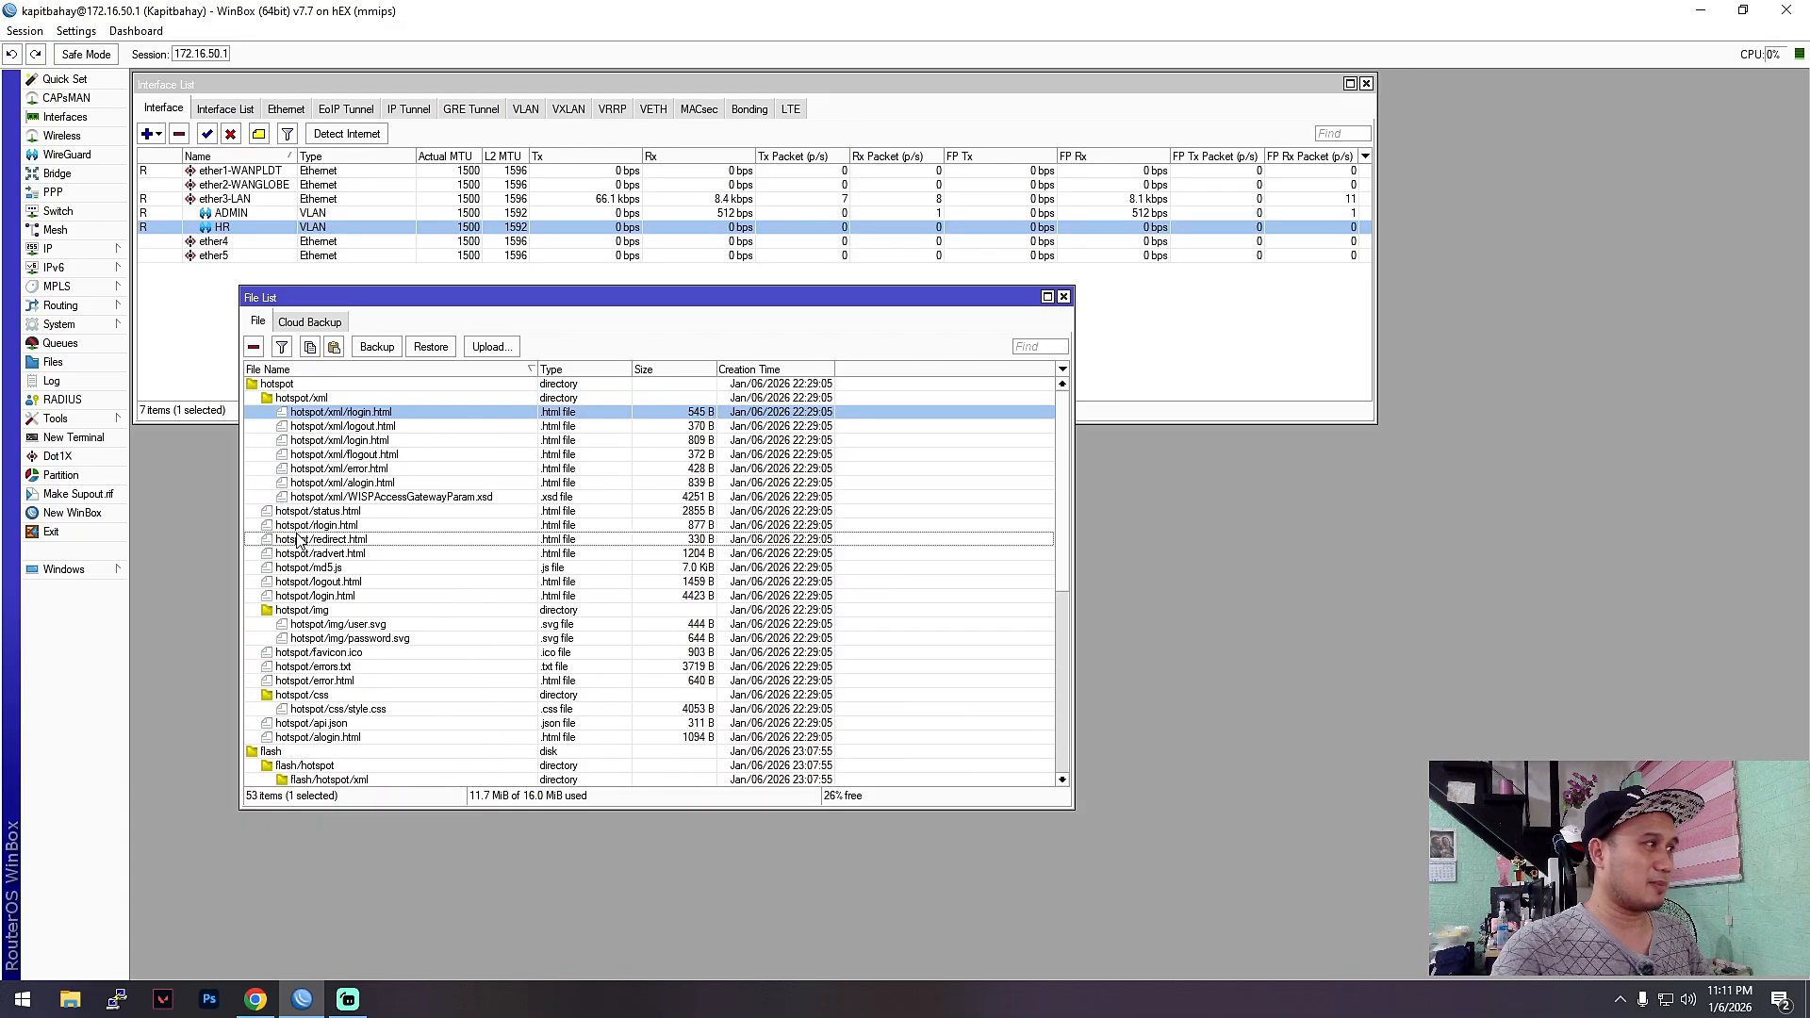
scroll(272, 600, "down", 2)
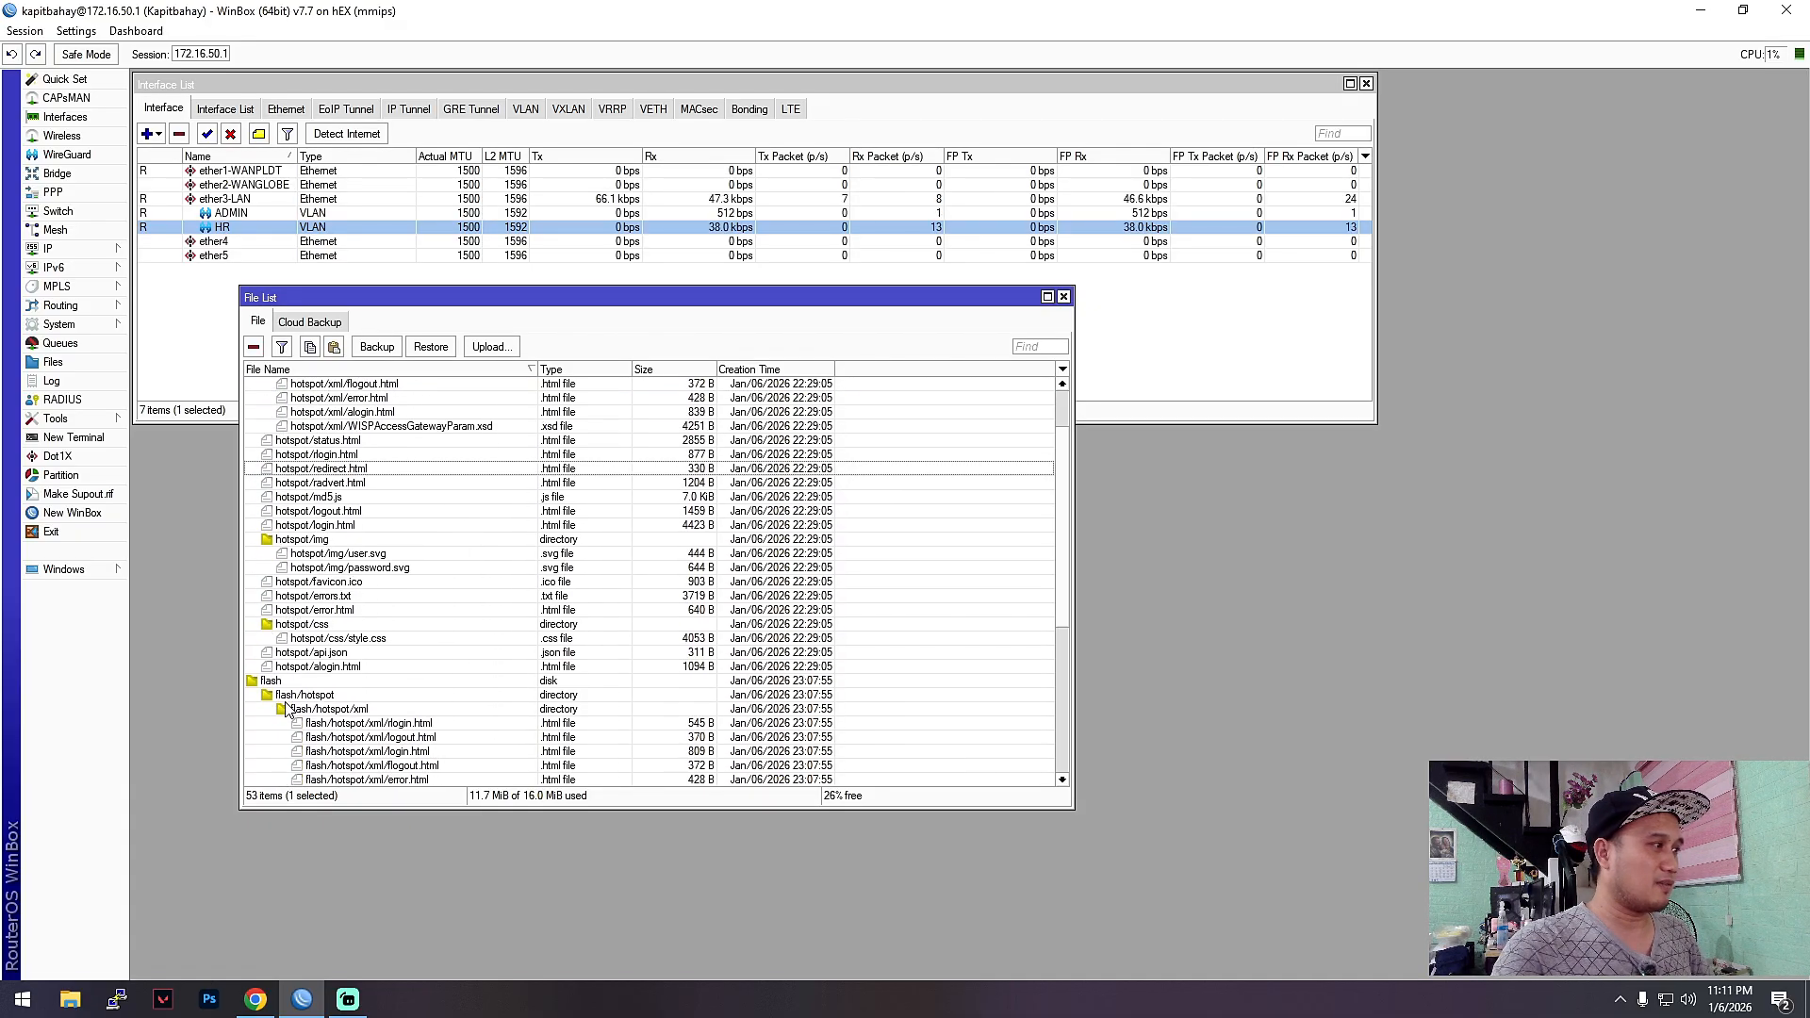
left_click(266, 681)
scroll(389, 491, "up", 2)
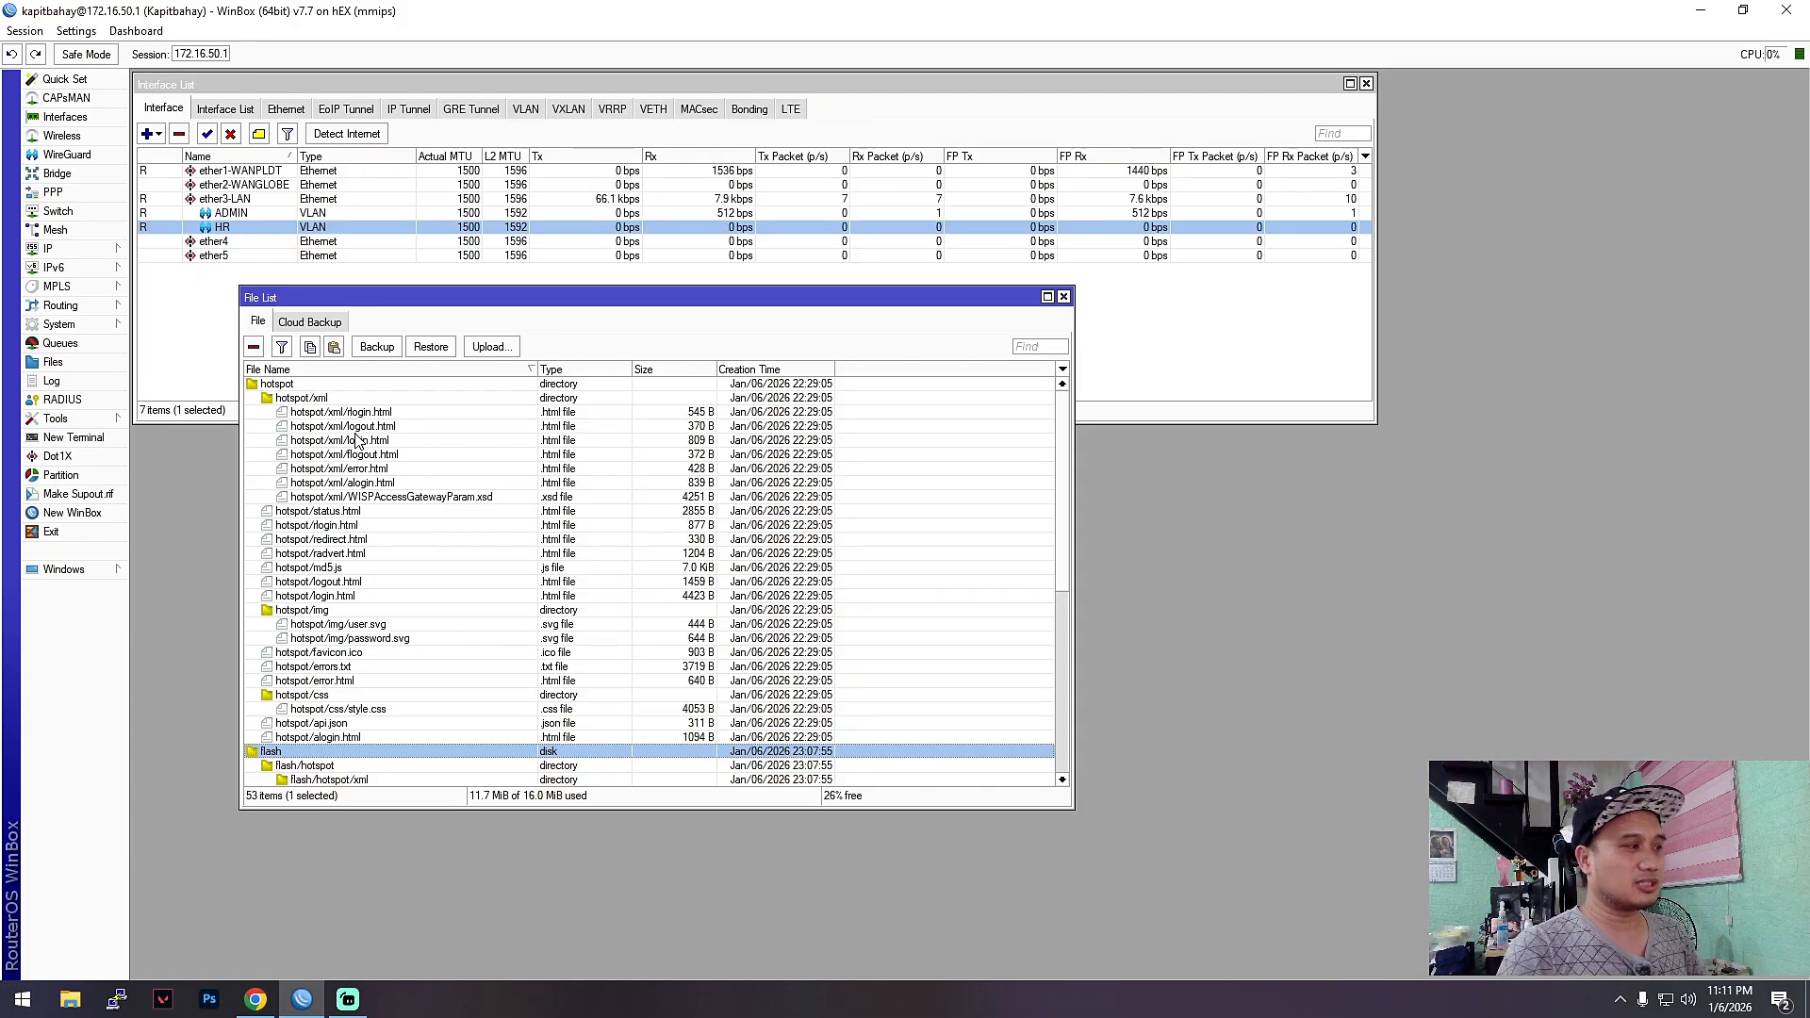
- Switch to Sublime Text, decline the update offer, close login.html and minimize the editor
key("super")
type("s")
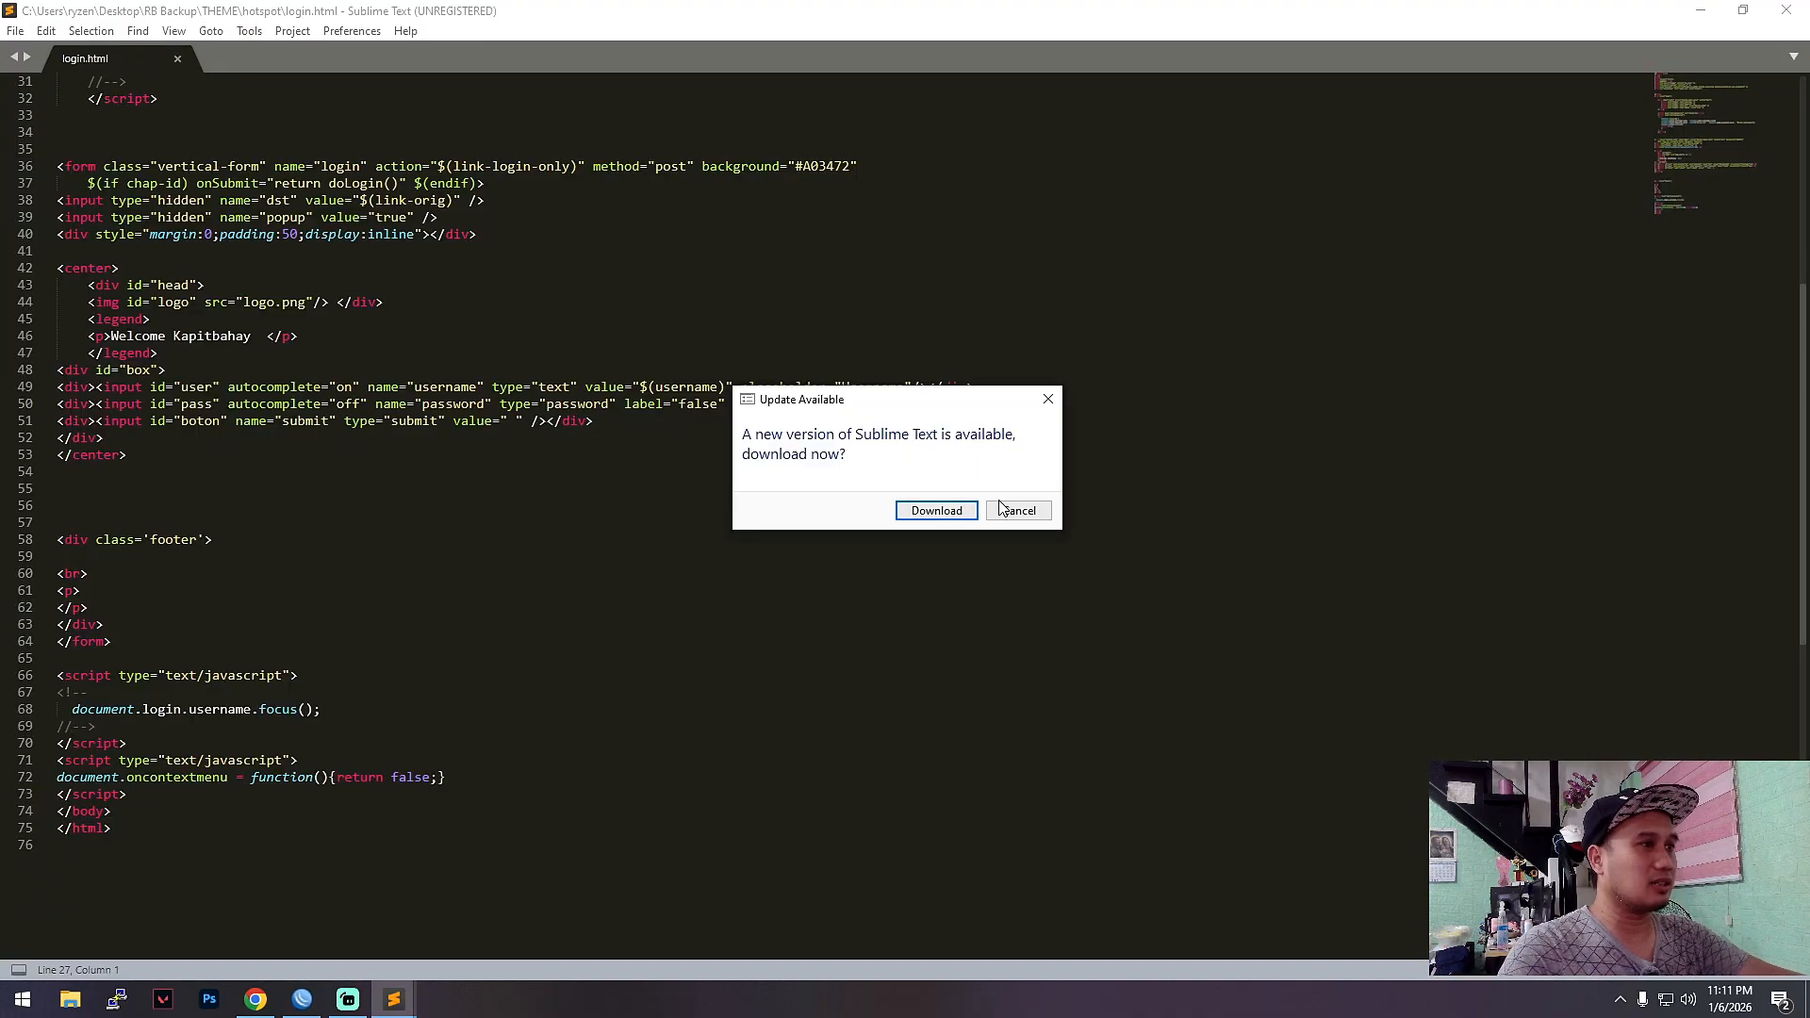
left_click(1013, 512)
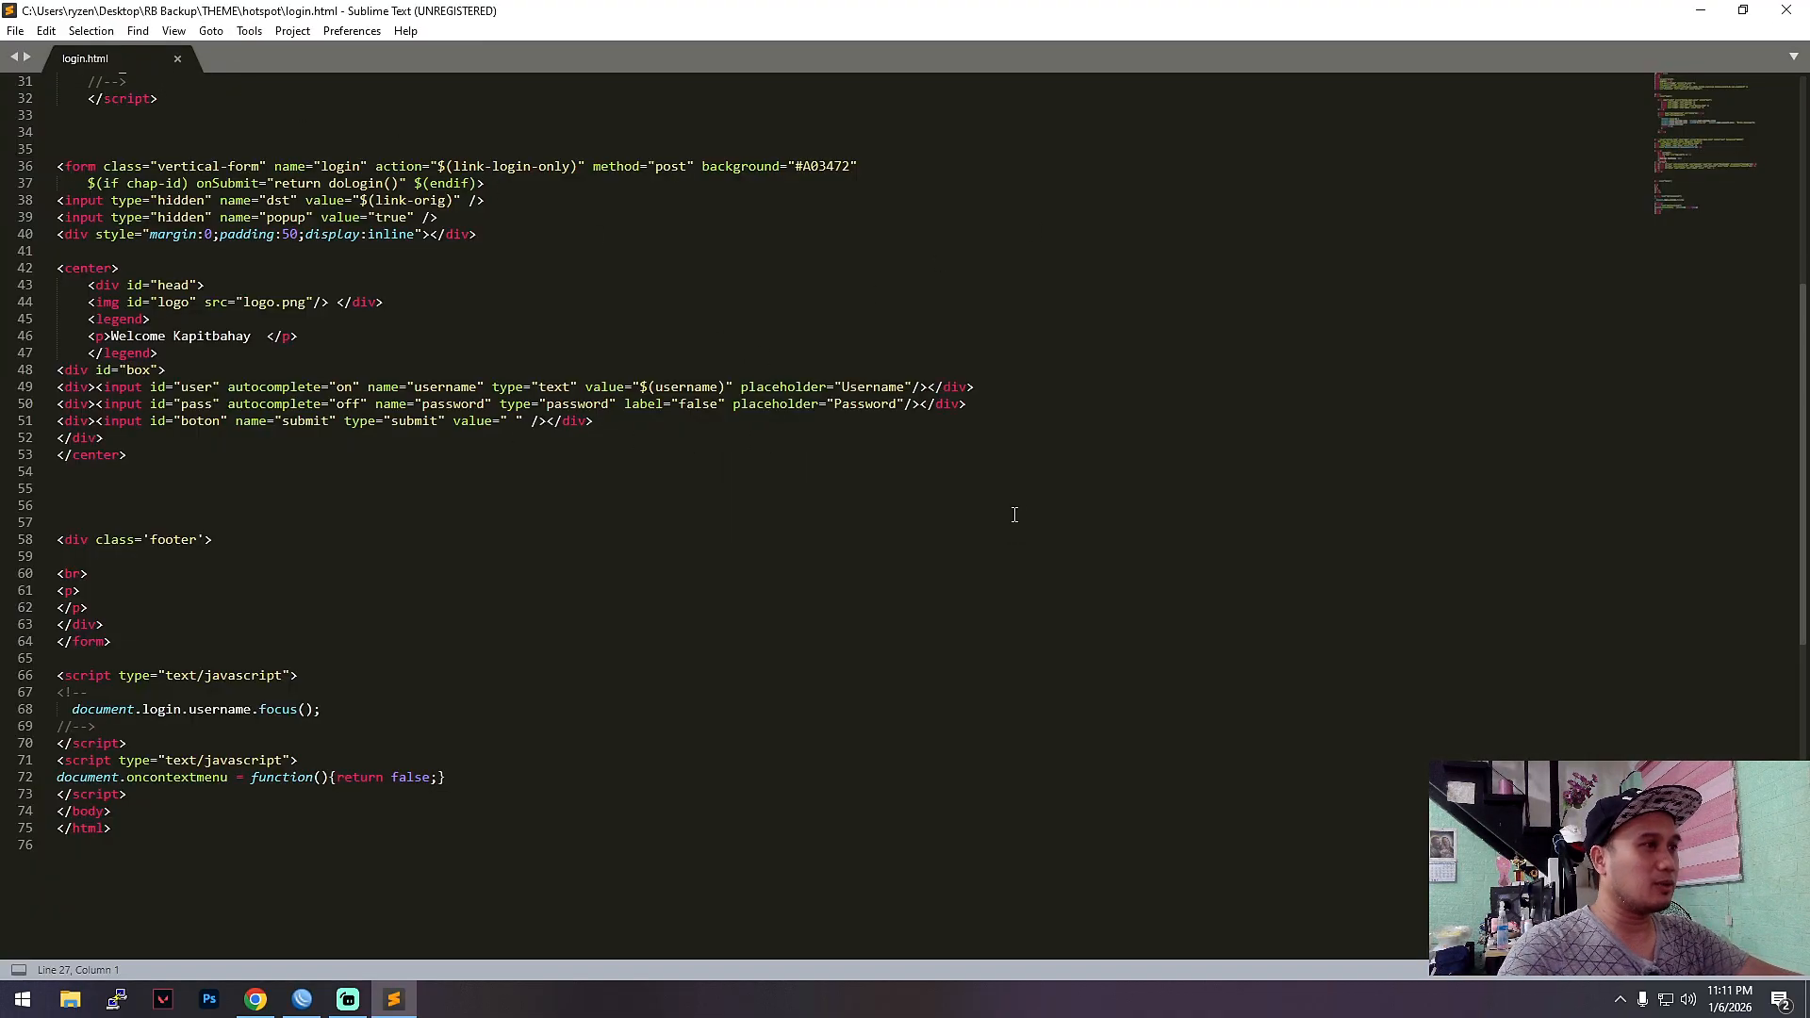
left_click(177, 60)
left_click(1701, 10)
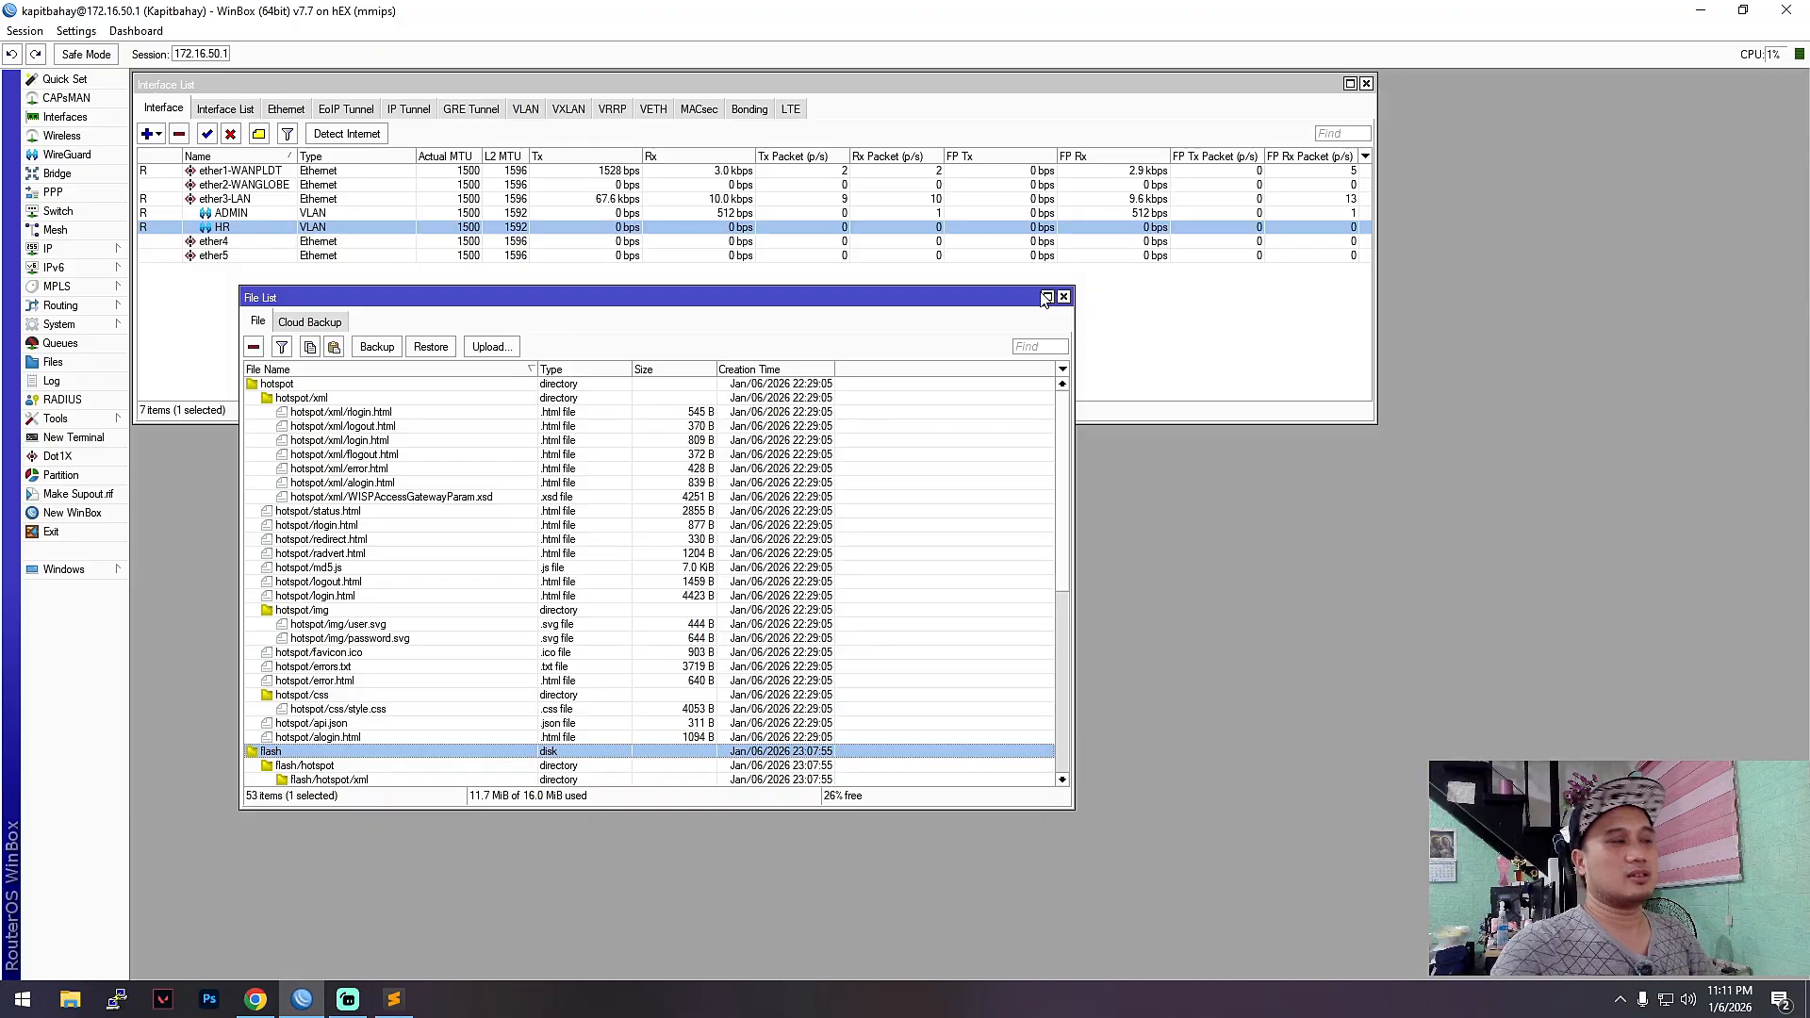
- Switch to Chrome and examine the MikroTik Themes site's address and its template installation page
left_click(255, 1000)
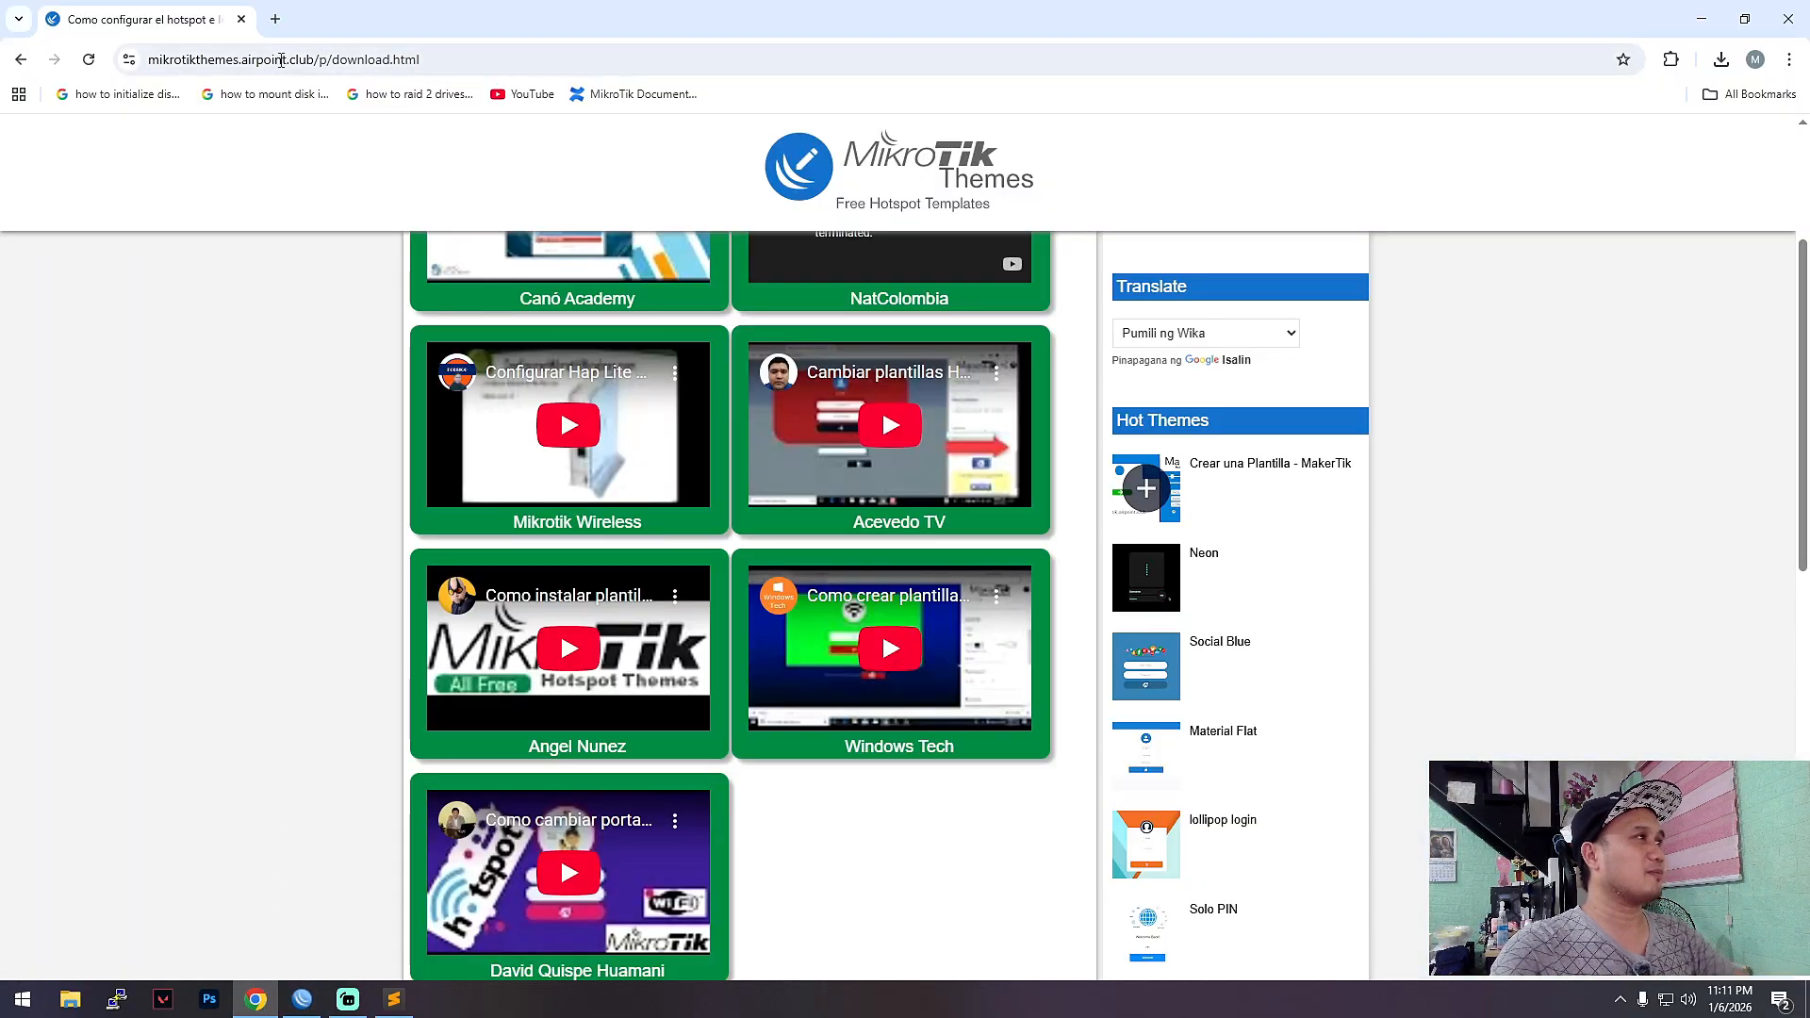
left_click_drag(155, 66, 307, 62)
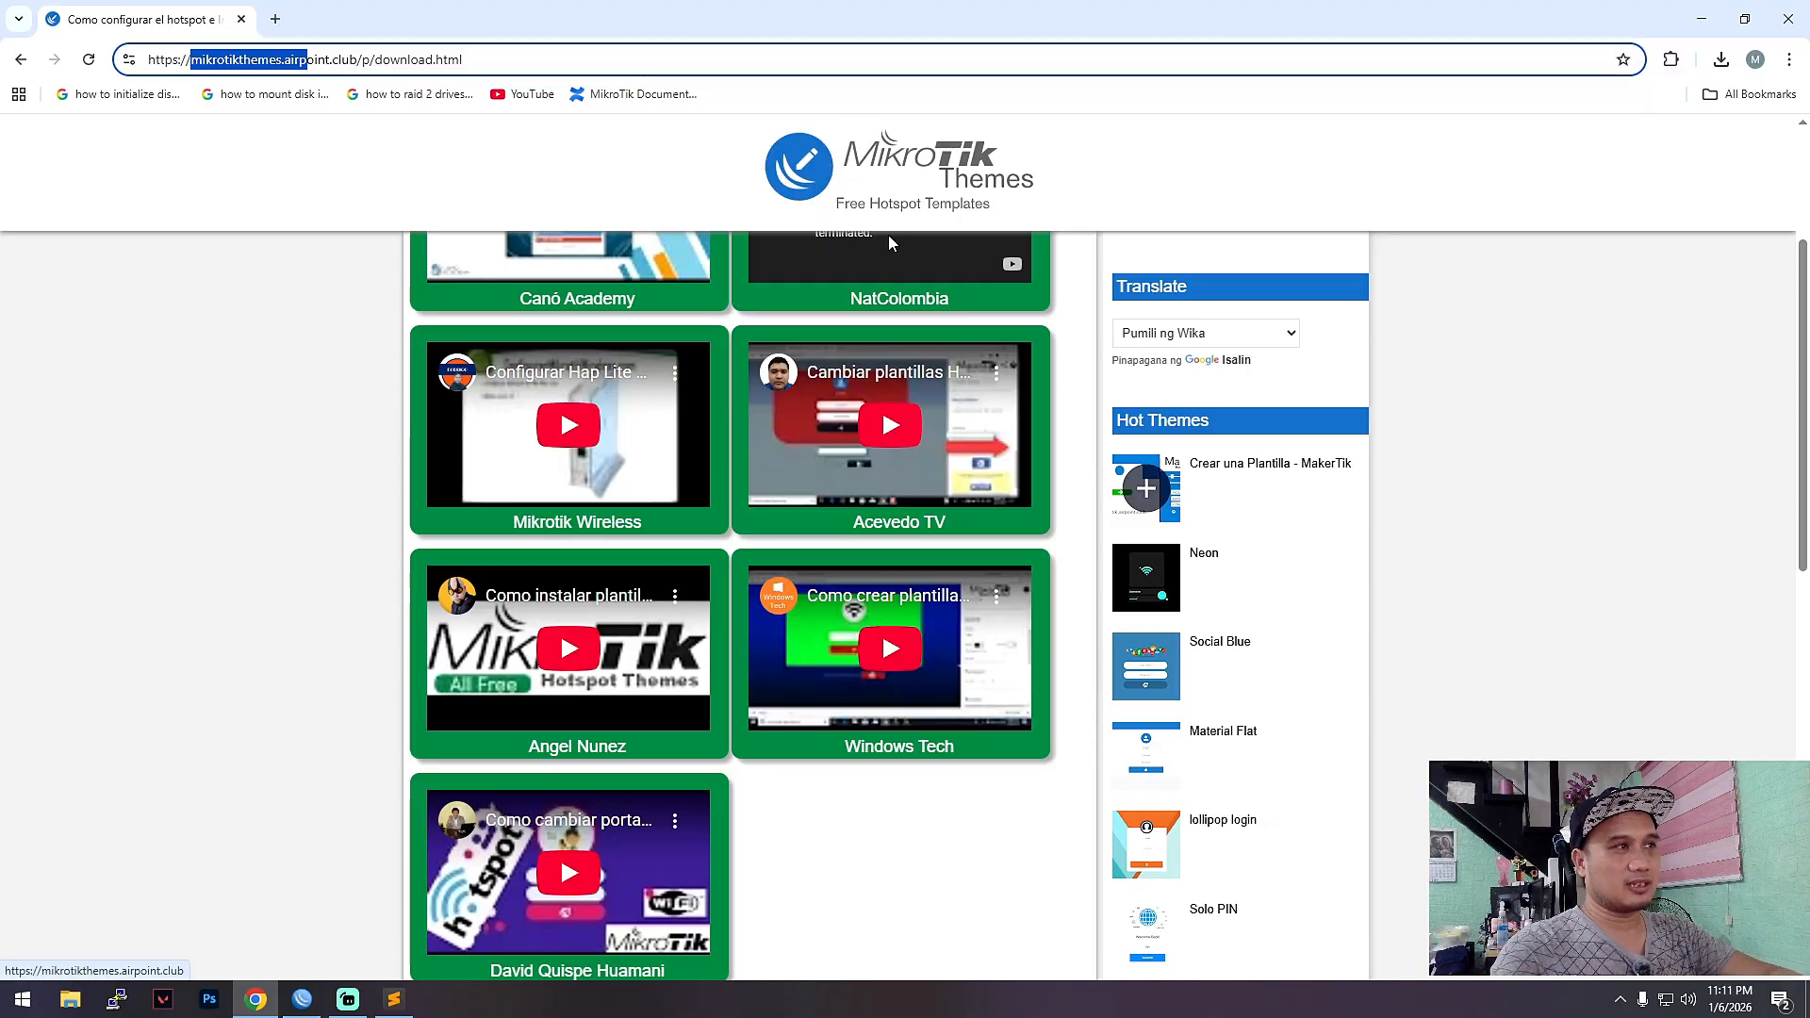
scroll(1005, 200, "up", 1)
scroll(974, 287, "up", 3)
scroll(1034, 497, "down", 10)
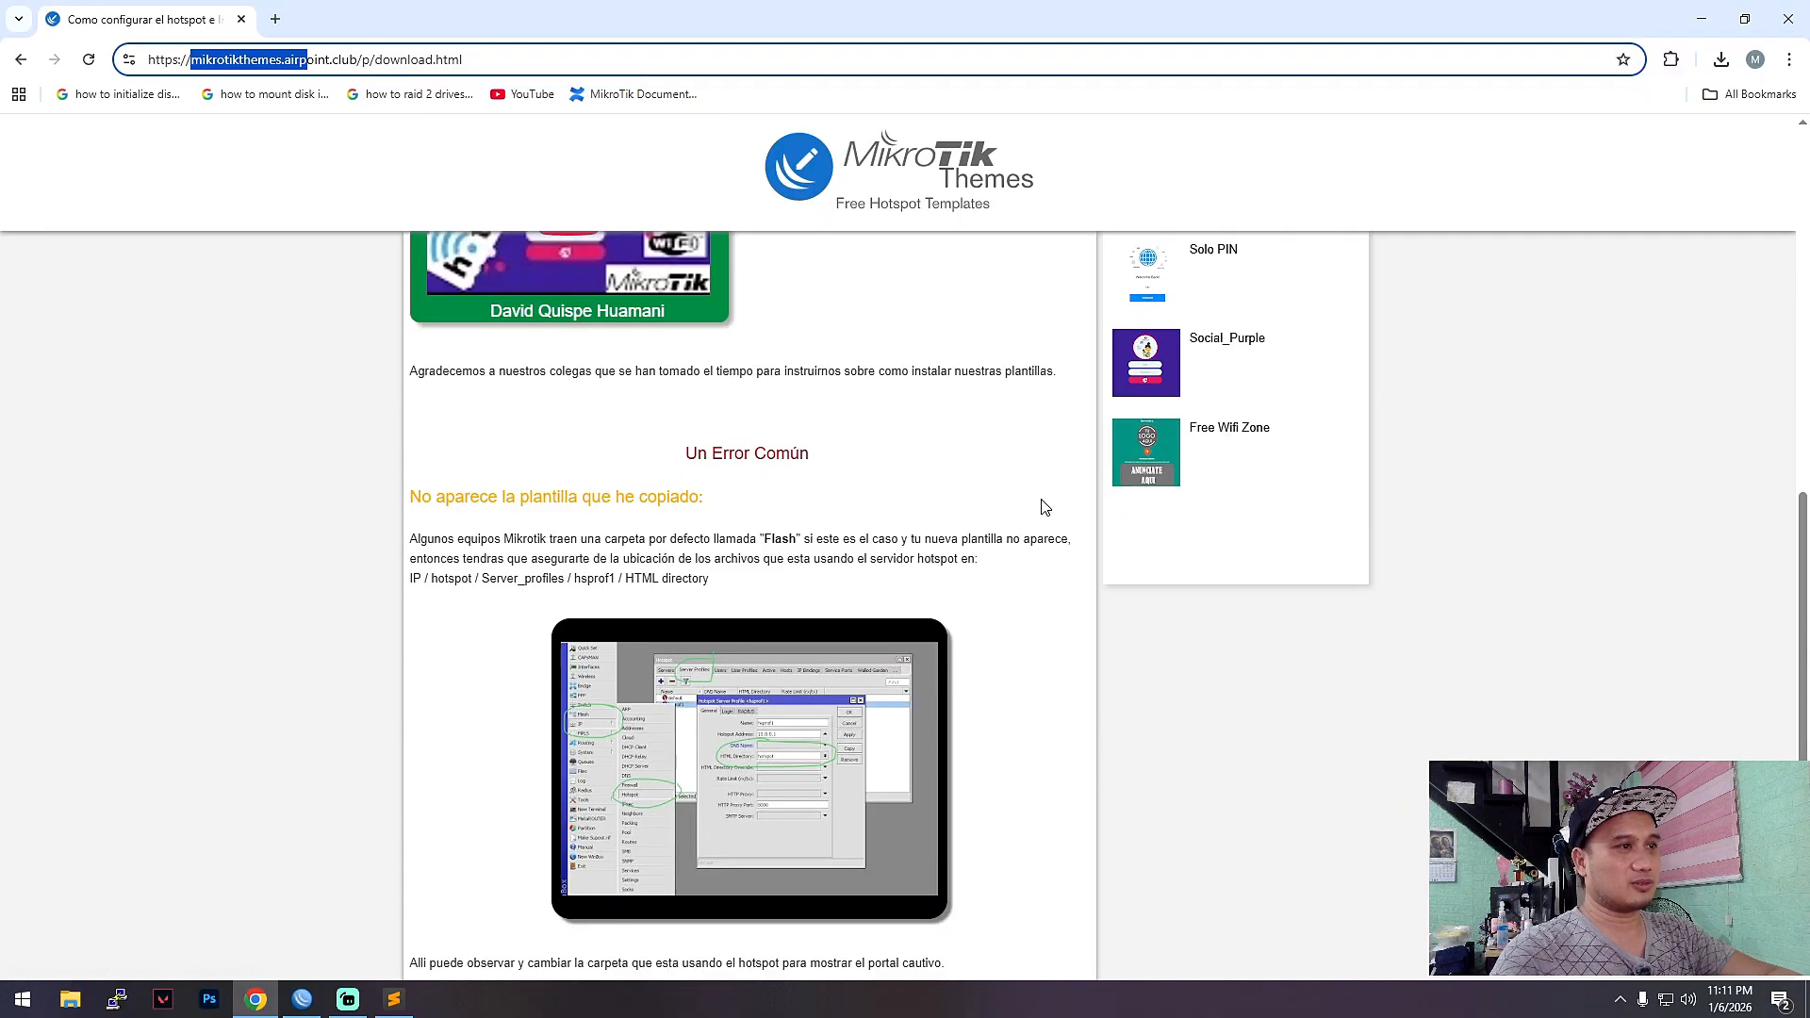
scroll(1042, 594, "up", 6)
scroll(1216, 368, "down", 3)
scroll(1188, 393, "up", 3)
- Go back to the Desk Login template page and look through its previews and download section
left_click(21, 63)
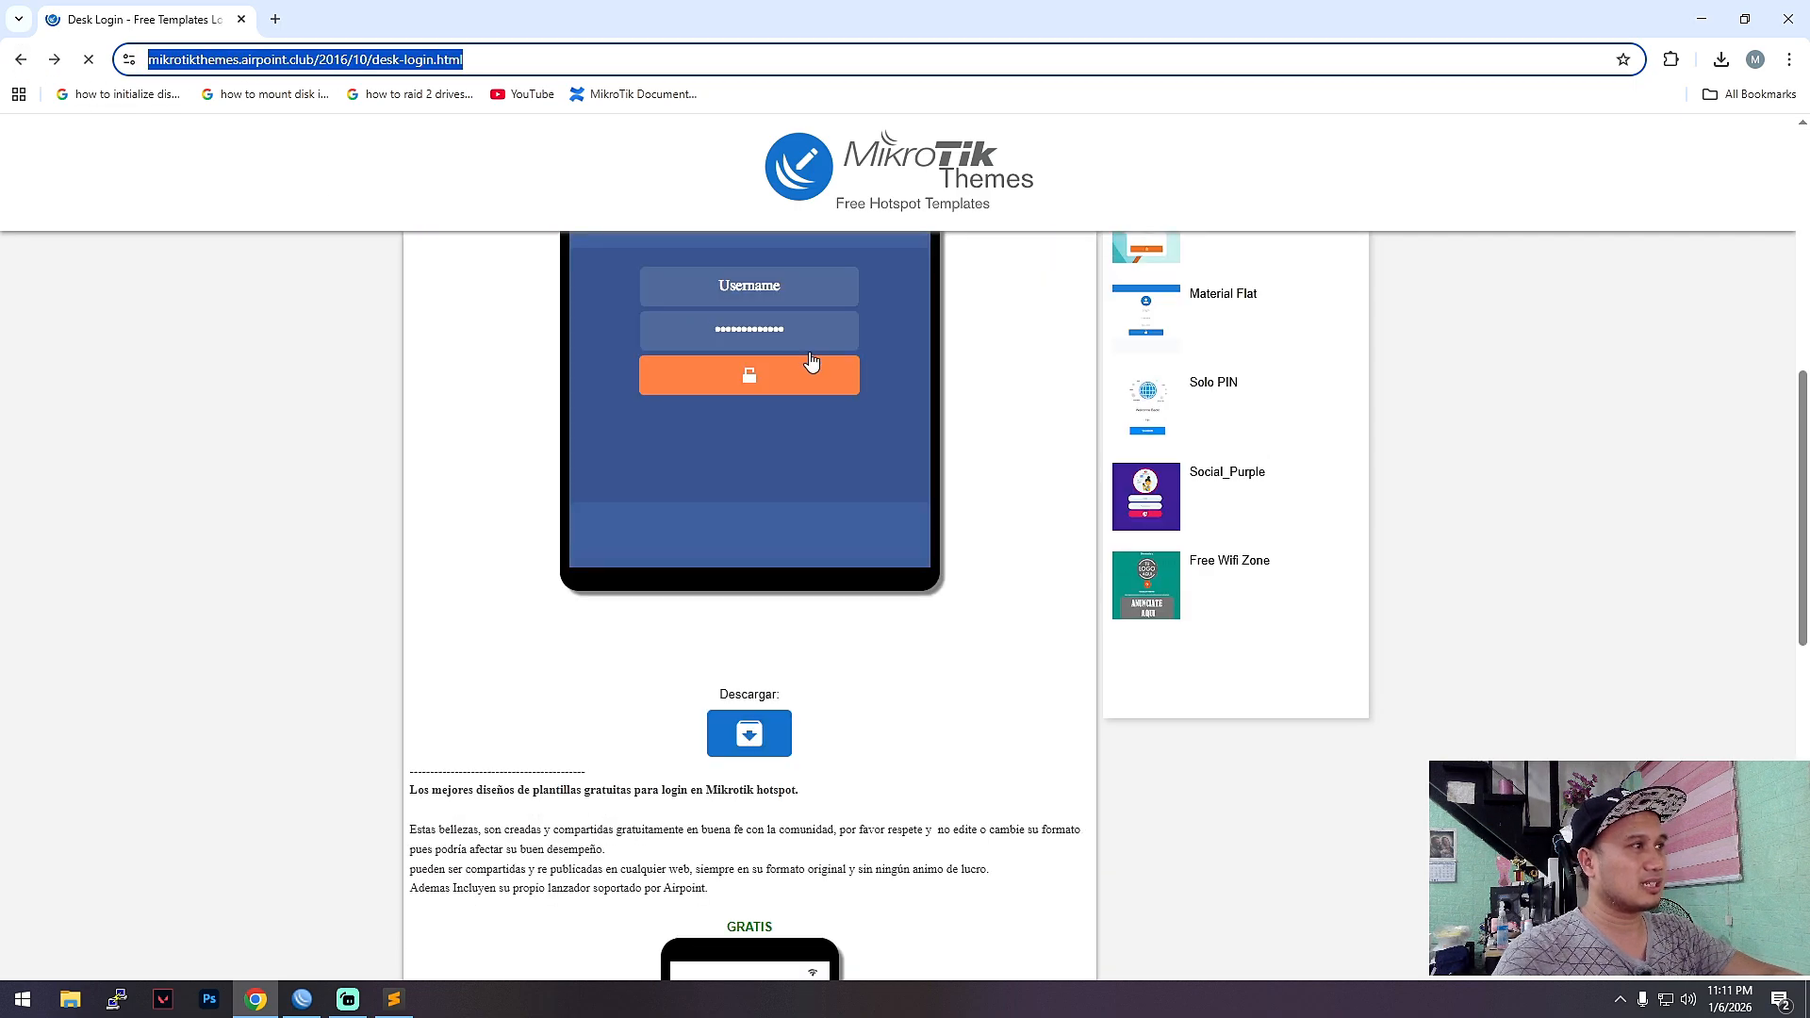
scroll(877, 425, "down", 9)
scroll(869, 468, "up", 15)
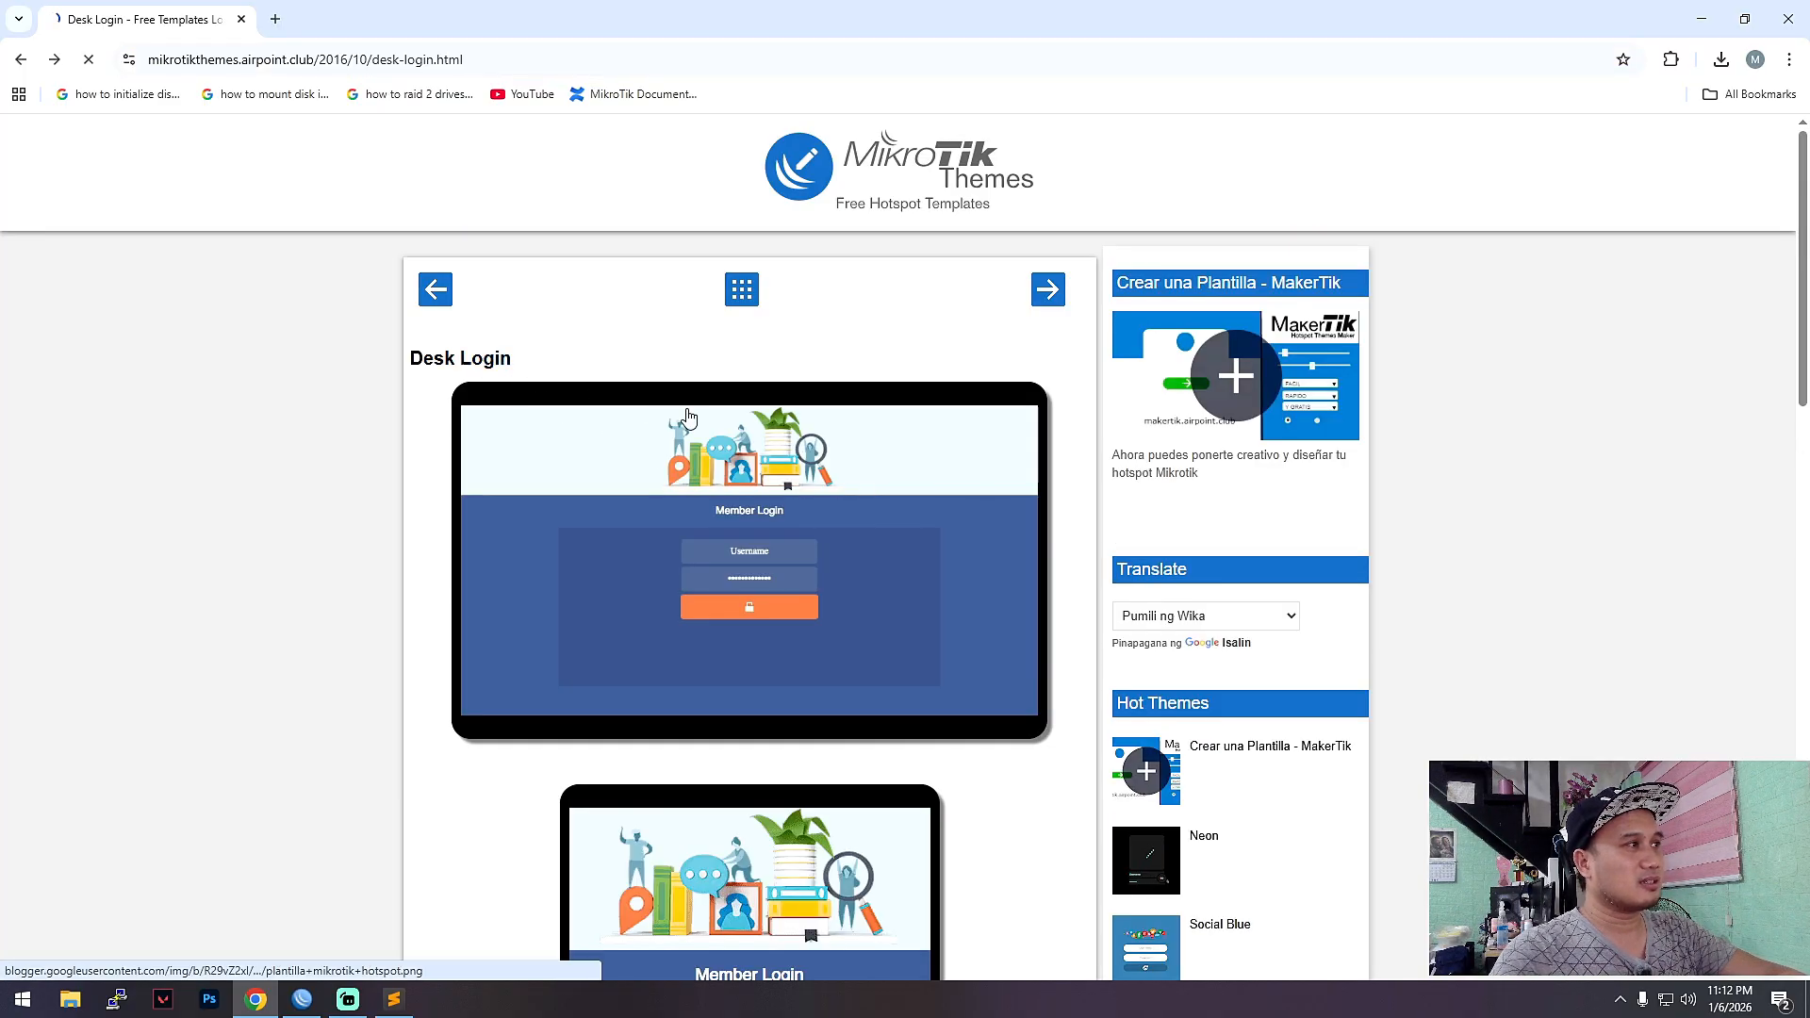
- Browse the Nougat Hotspot and lollipop login template pages on the MikroTik Themes site
left_click(1057, 298)
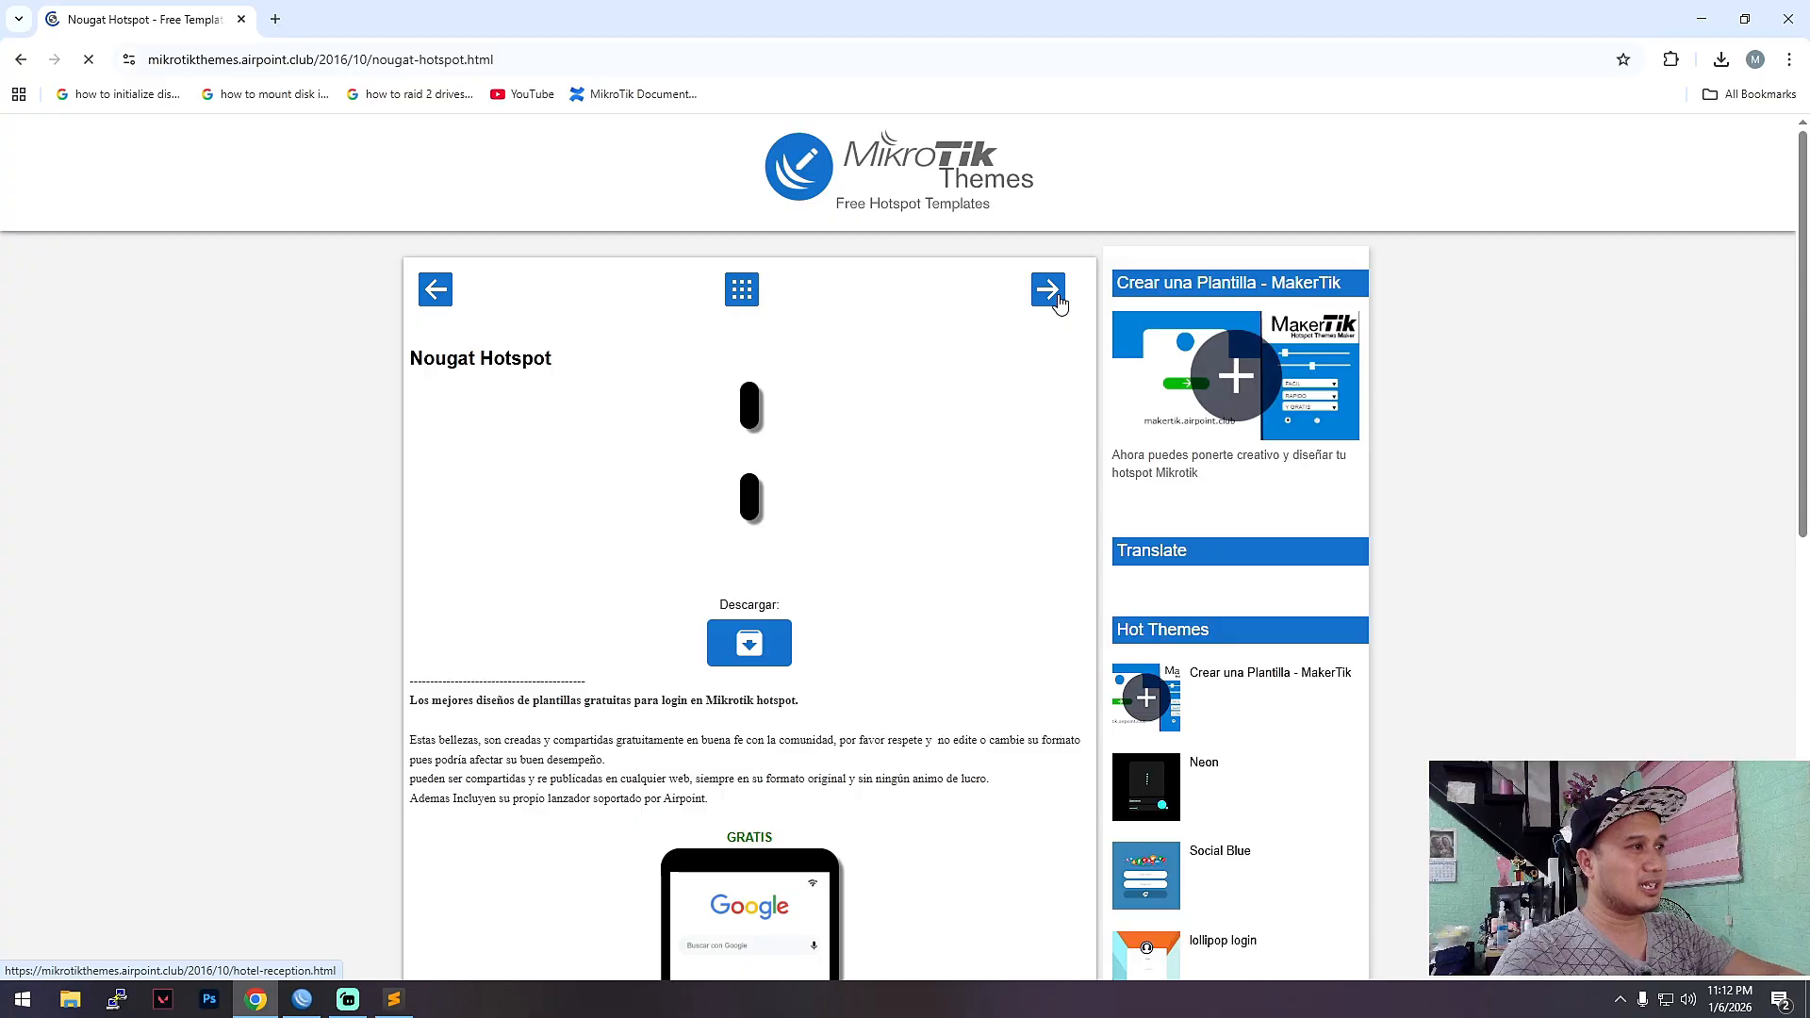
scroll(943, 509, "down", 3)
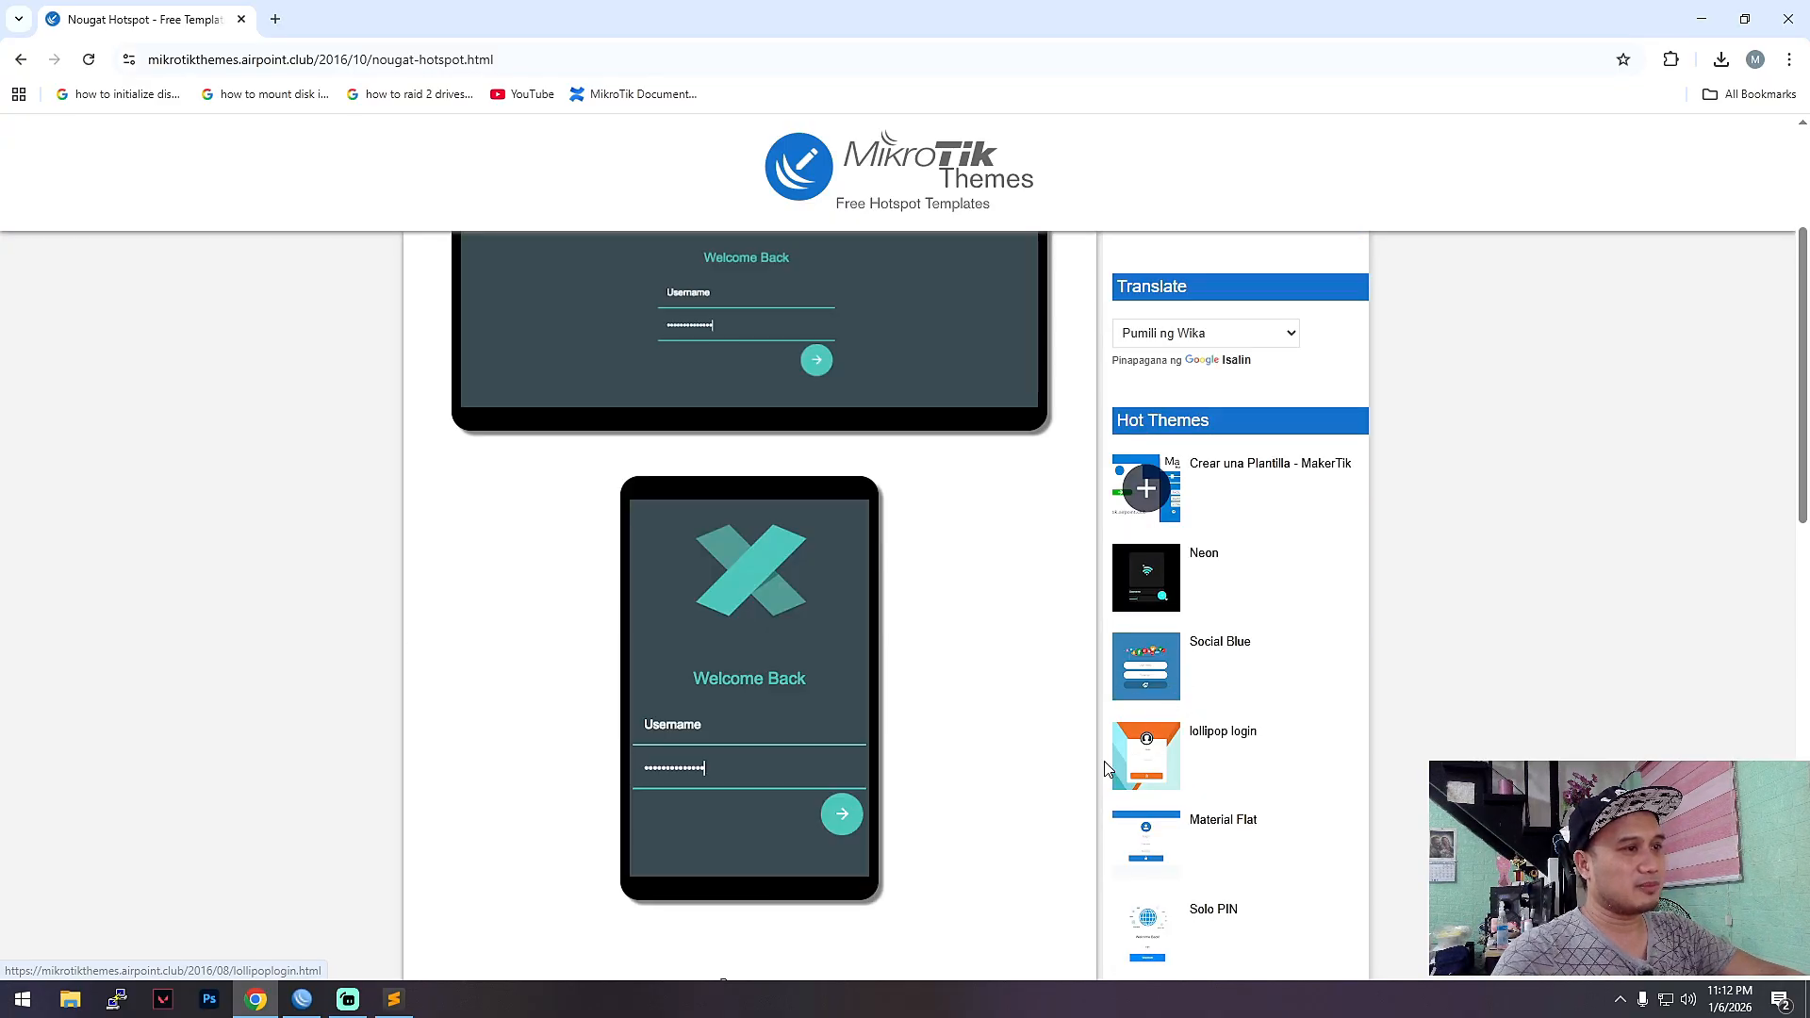
left_click(1156, 766)
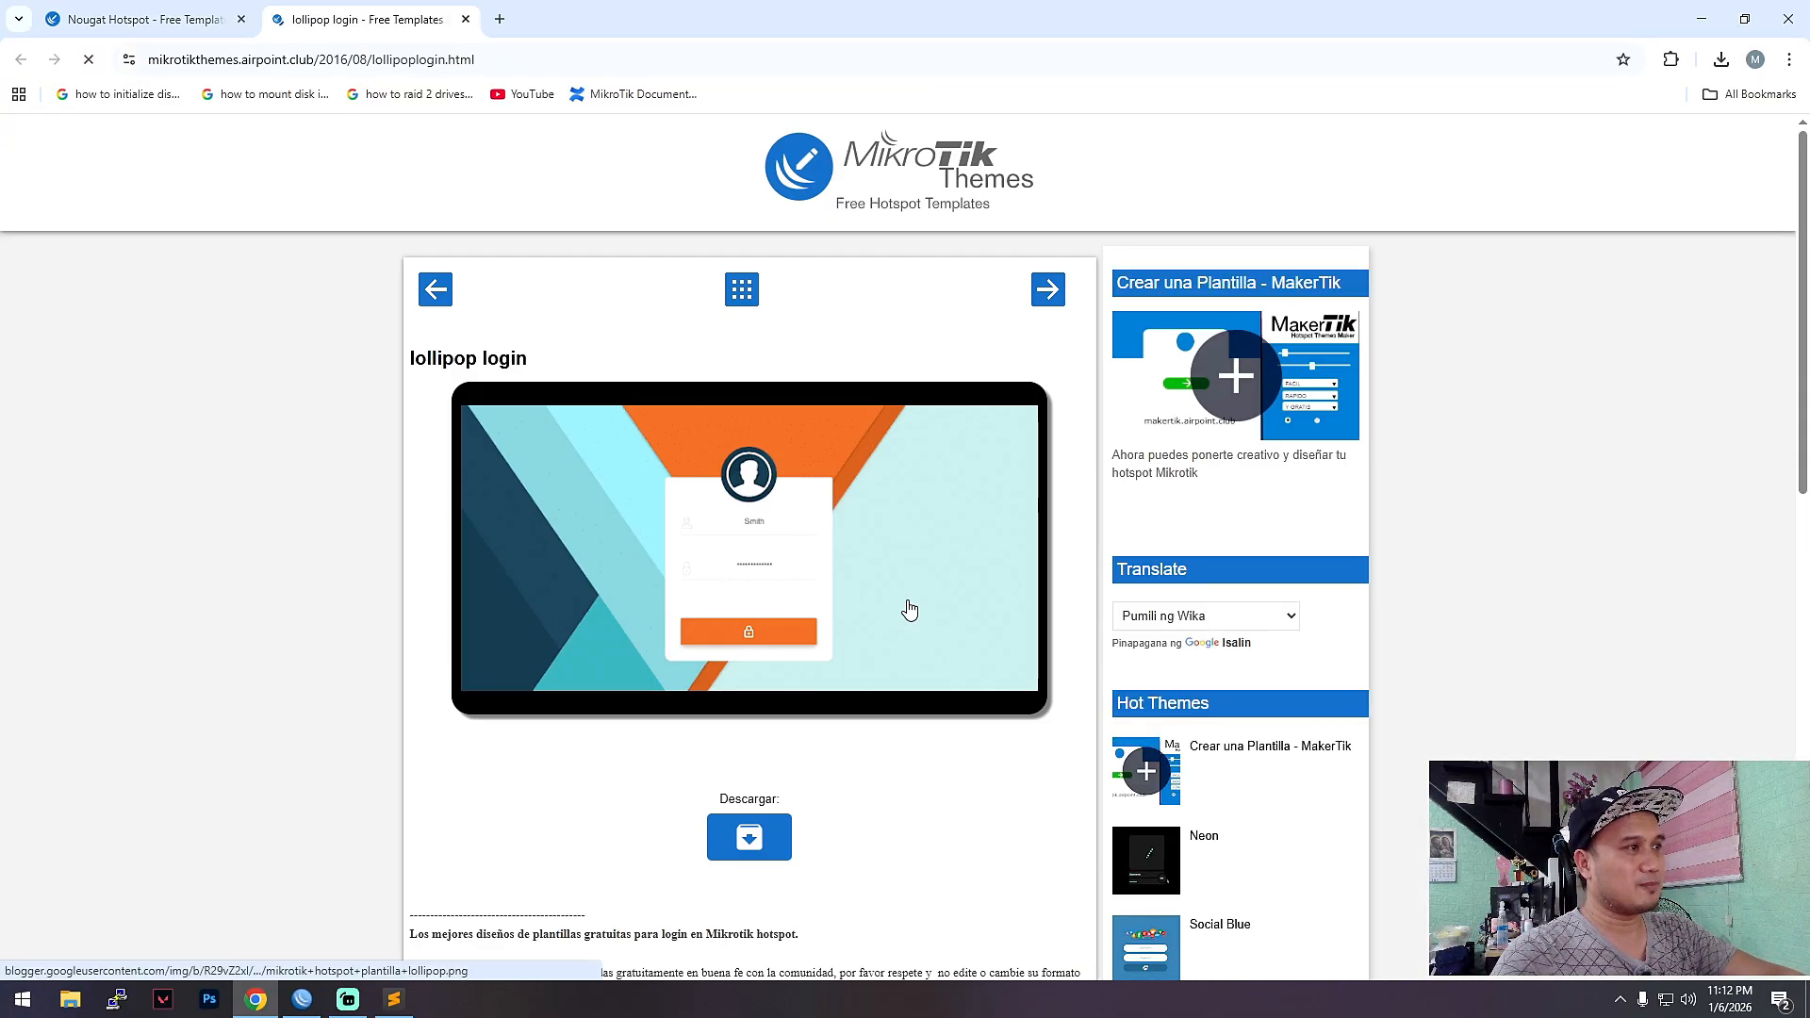
scroll(929, 585, "down", 3)
left_click(1147, 742)
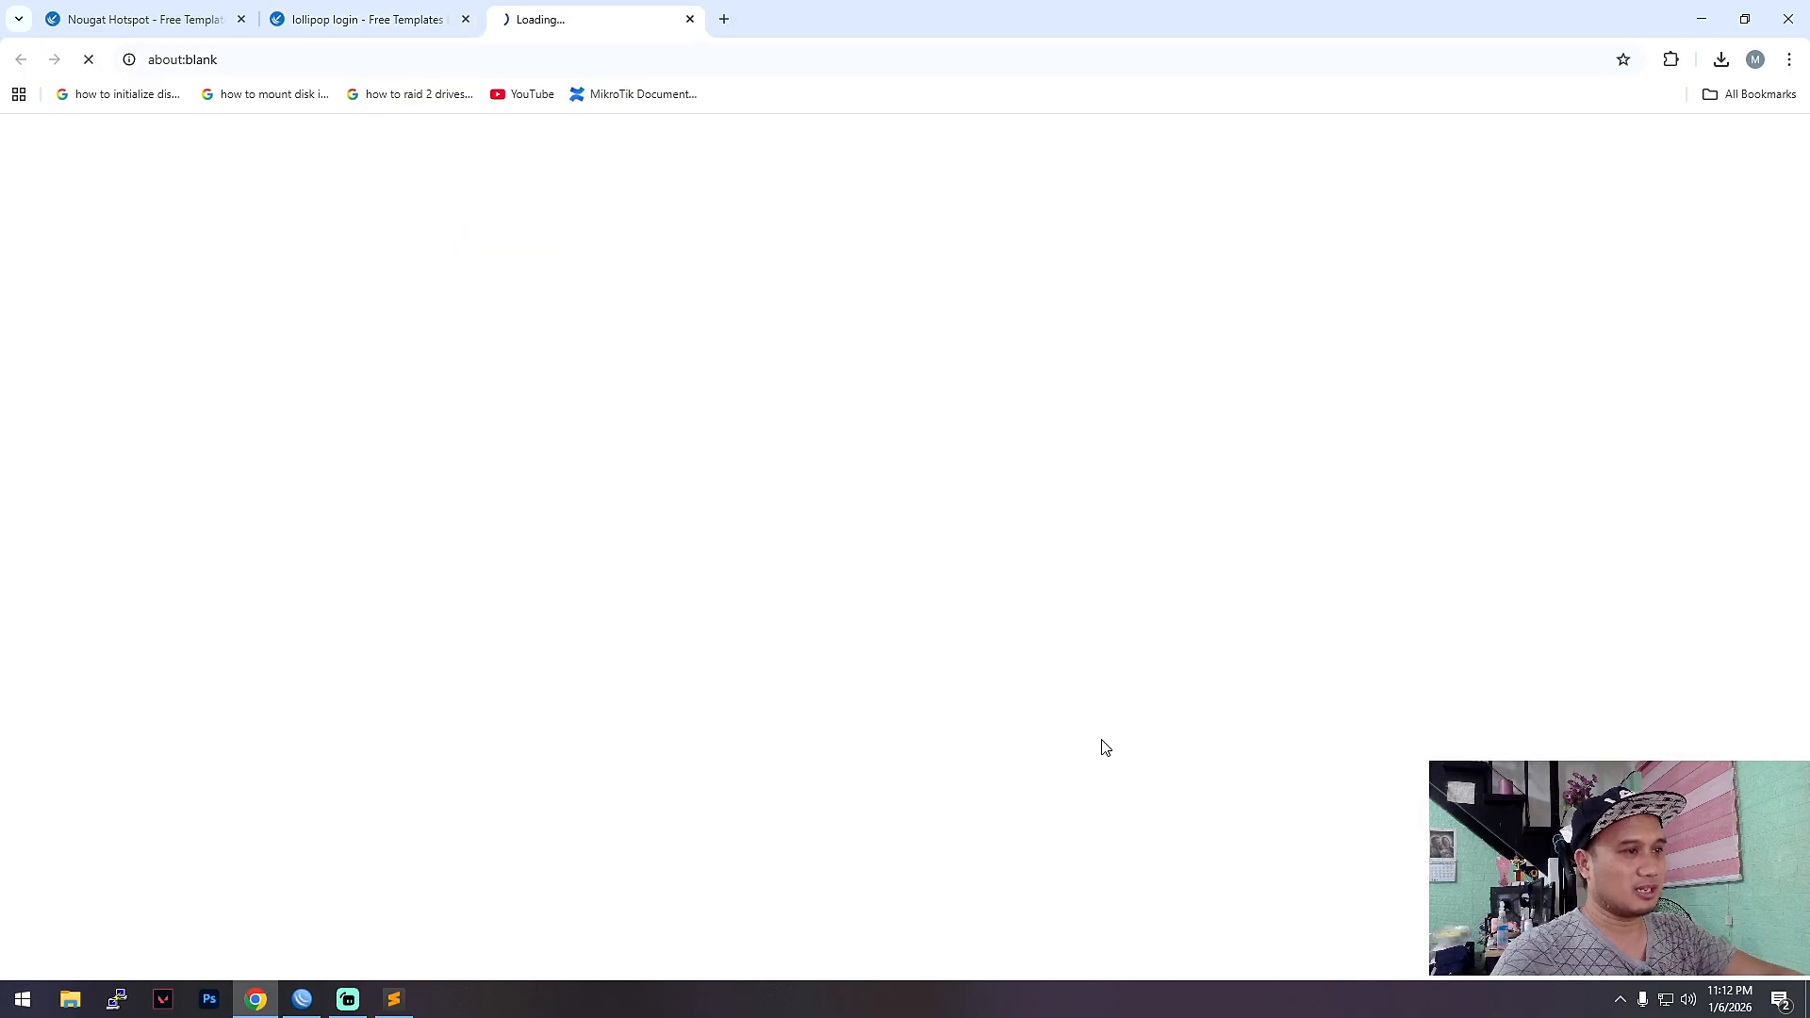
scroll(900, 591, "down", 6)
scroll(901, 592, "up", 3)
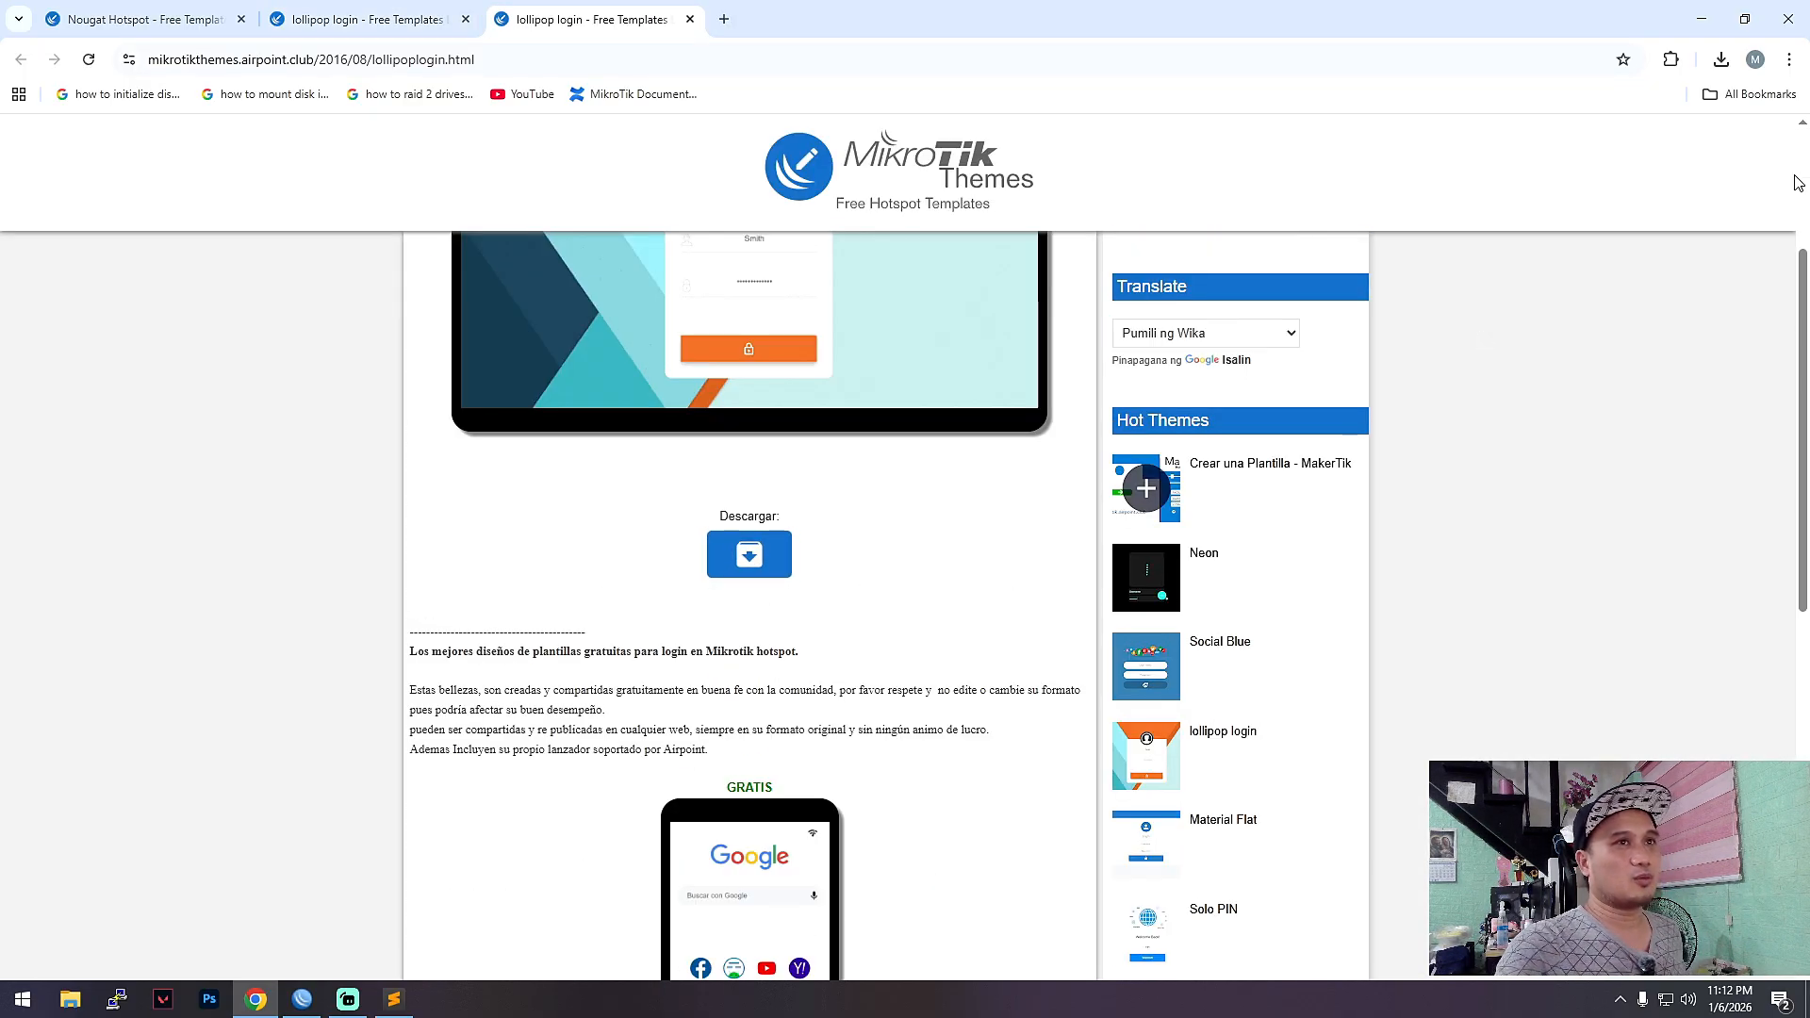
- Check the browser's recent downloads for the template archive and minimize the open windows to reach the desktop
left_click(1722, 62)
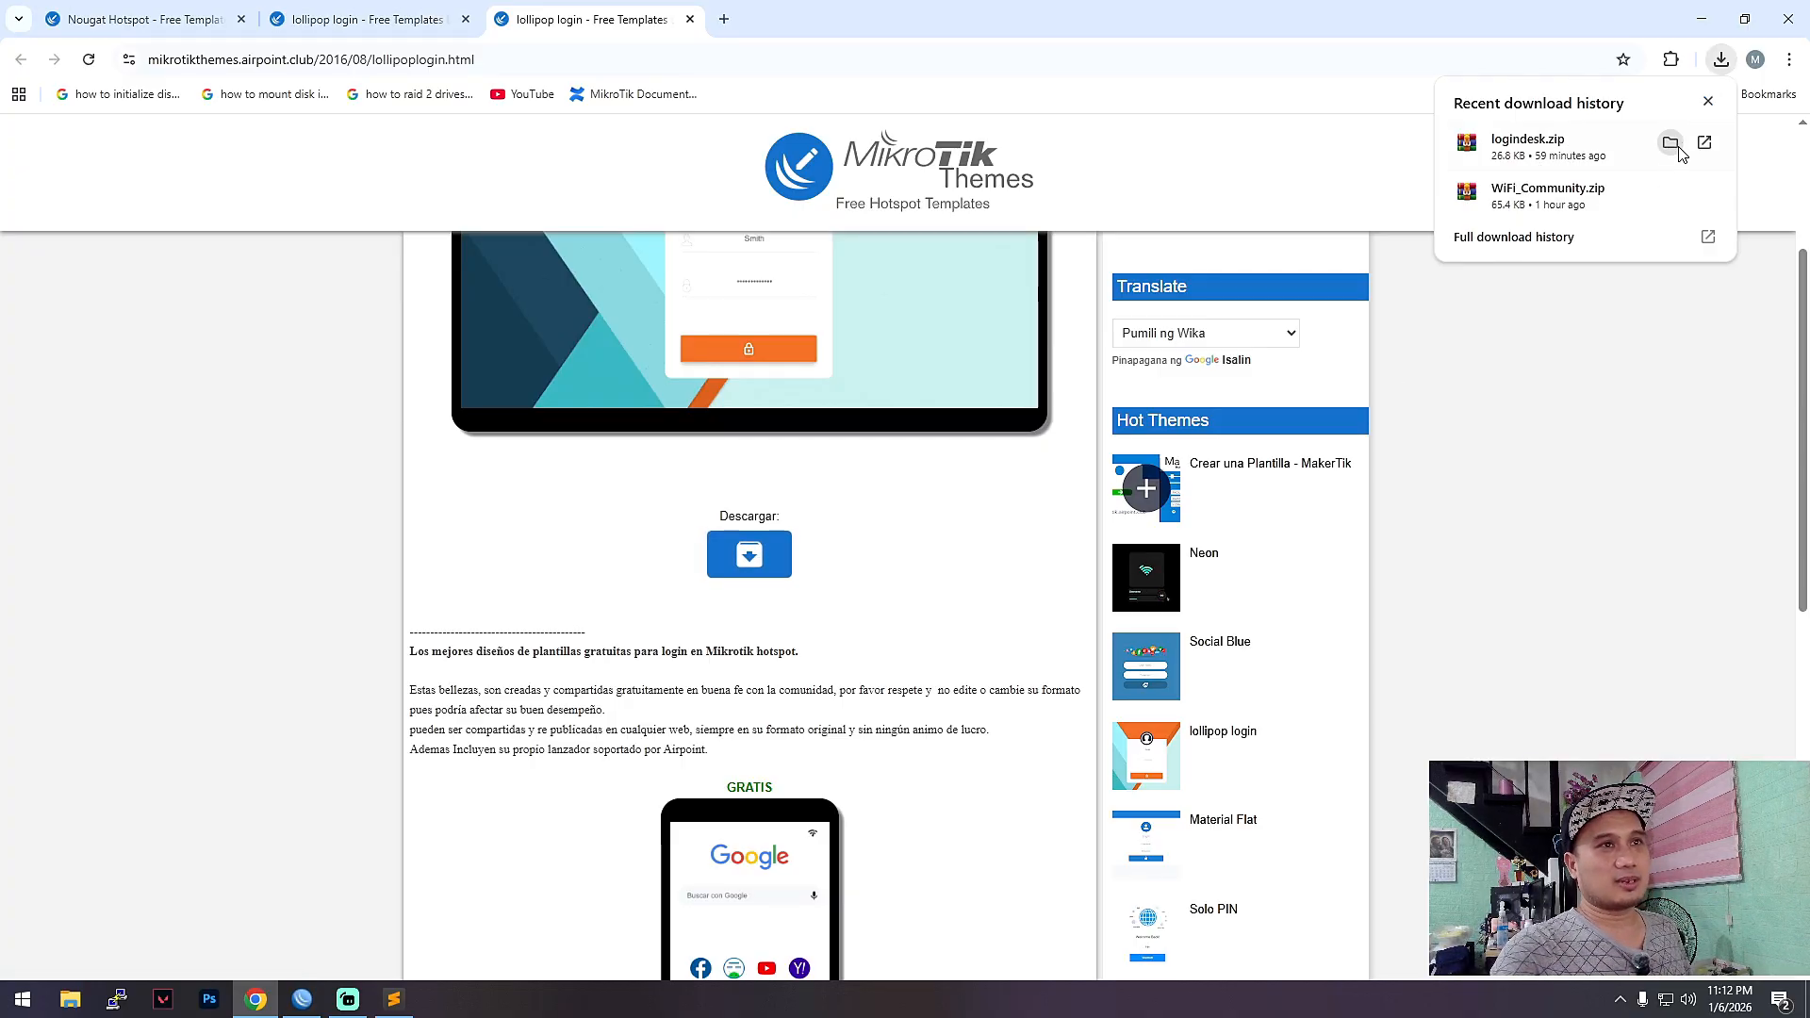
left_click(1703, 18)
left_click(1700, 14)
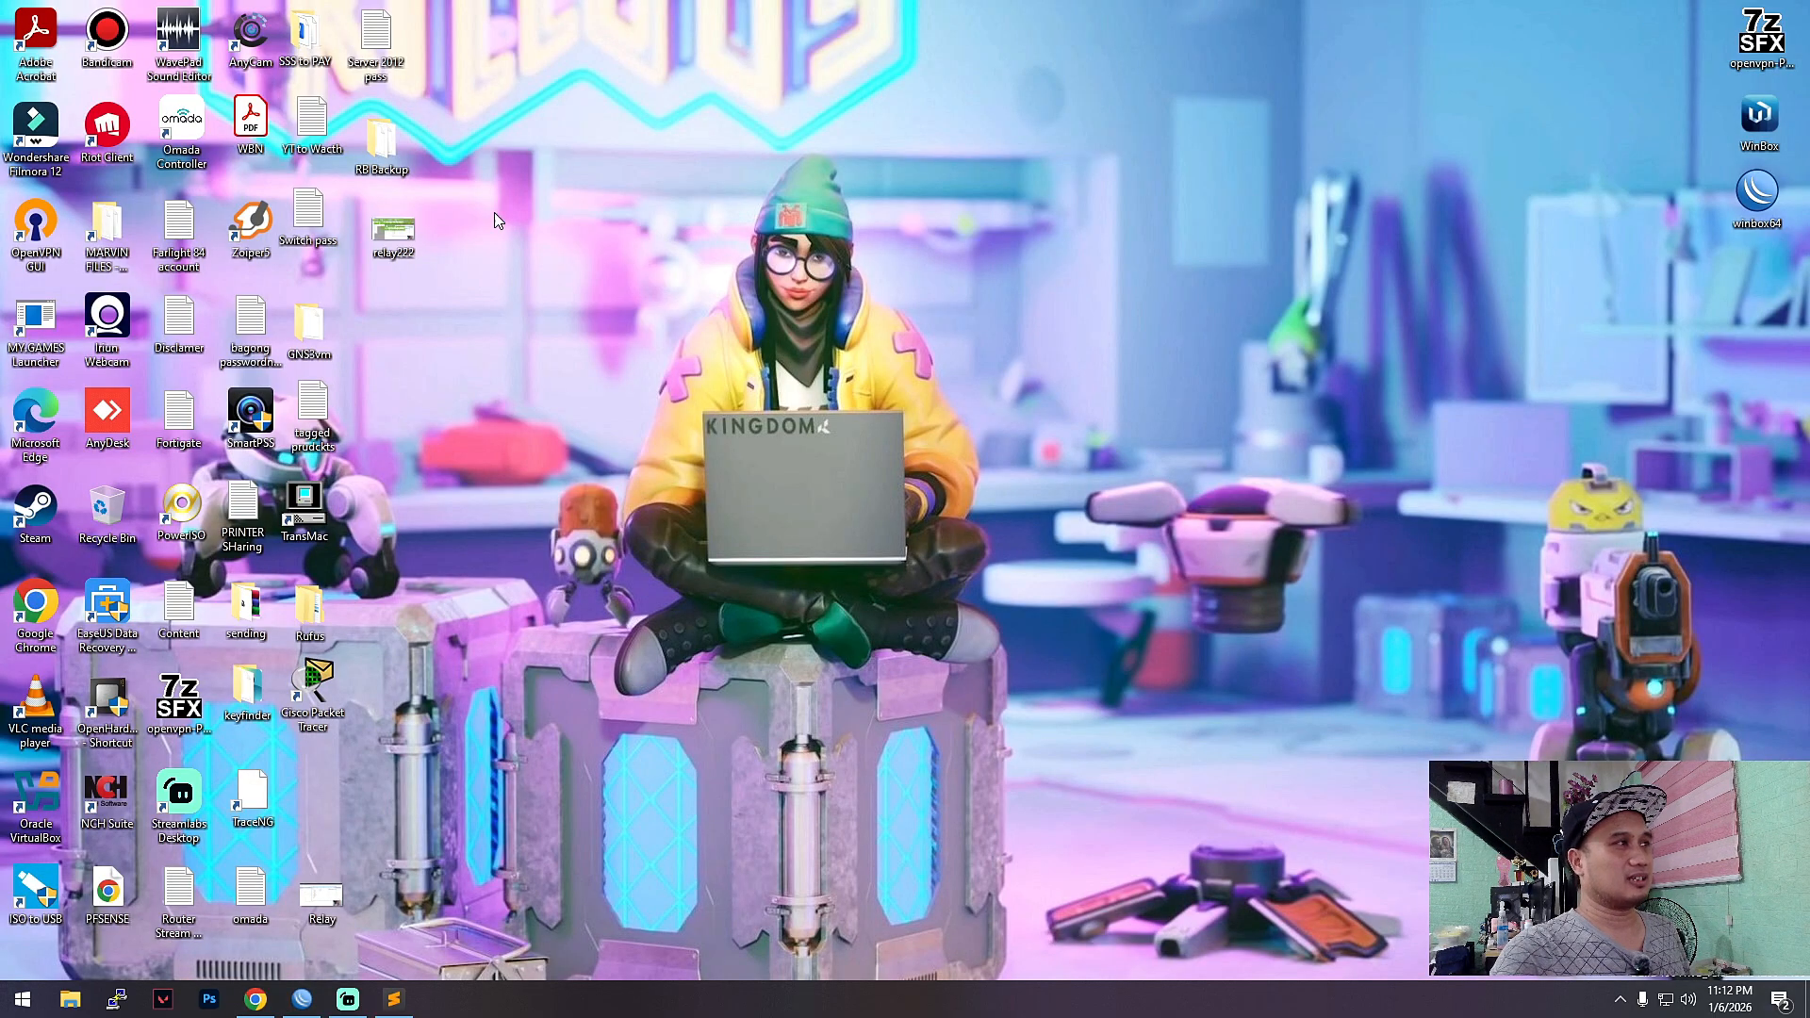
- Open the login HTML page from the RB Backup/THEME/hotspot folder on the desktop in the browser
double_click(386, 141)
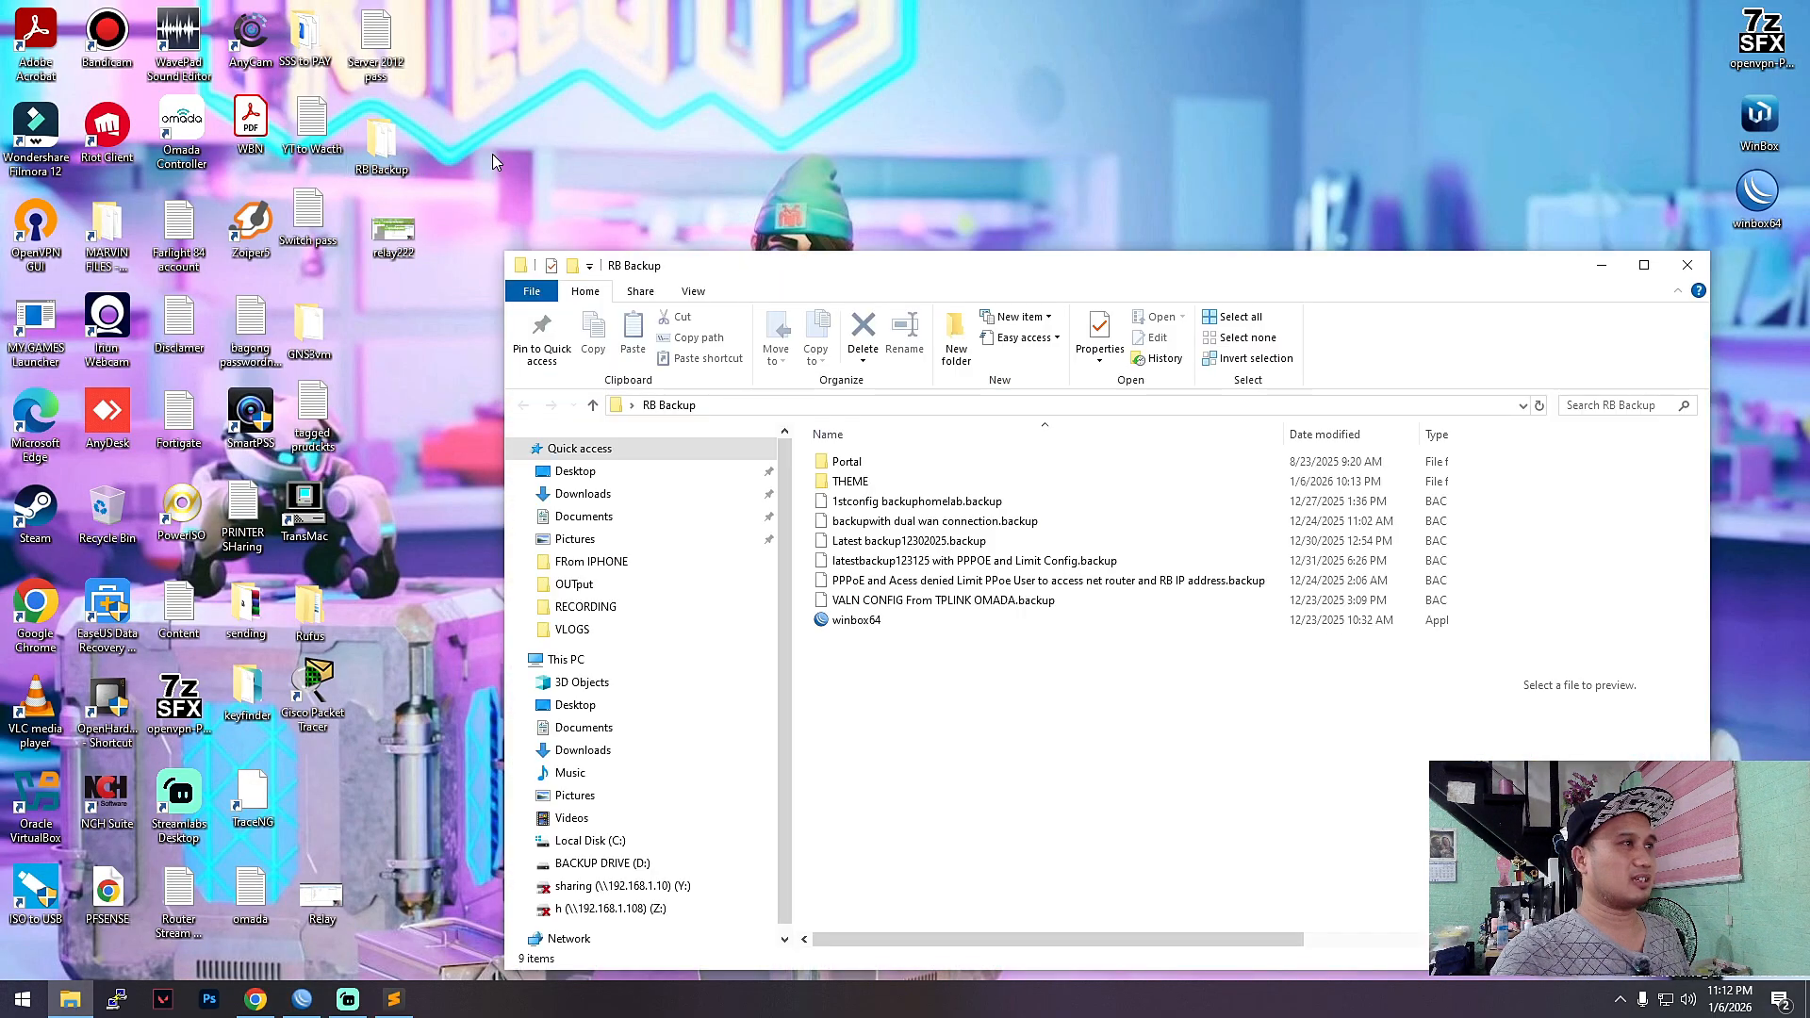
double_click(861, 483)
double_click(879, 469)
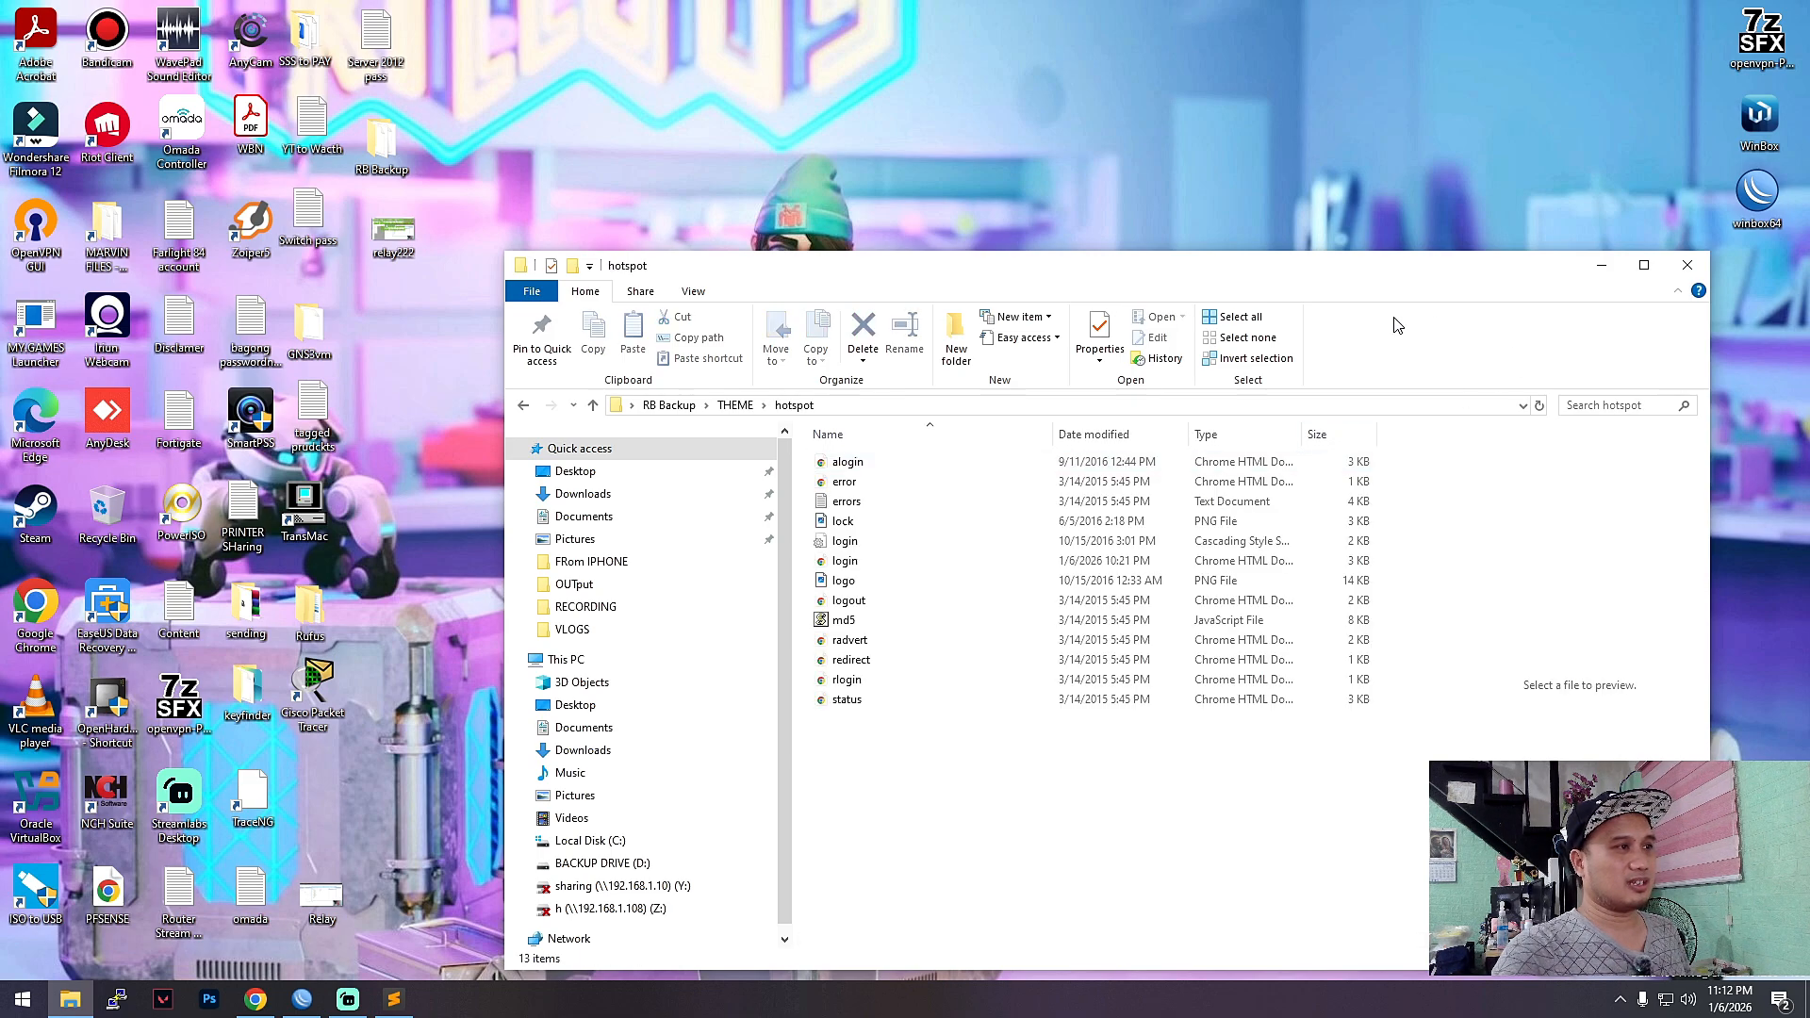
left_click_drag(1113, 269, 961, 154)
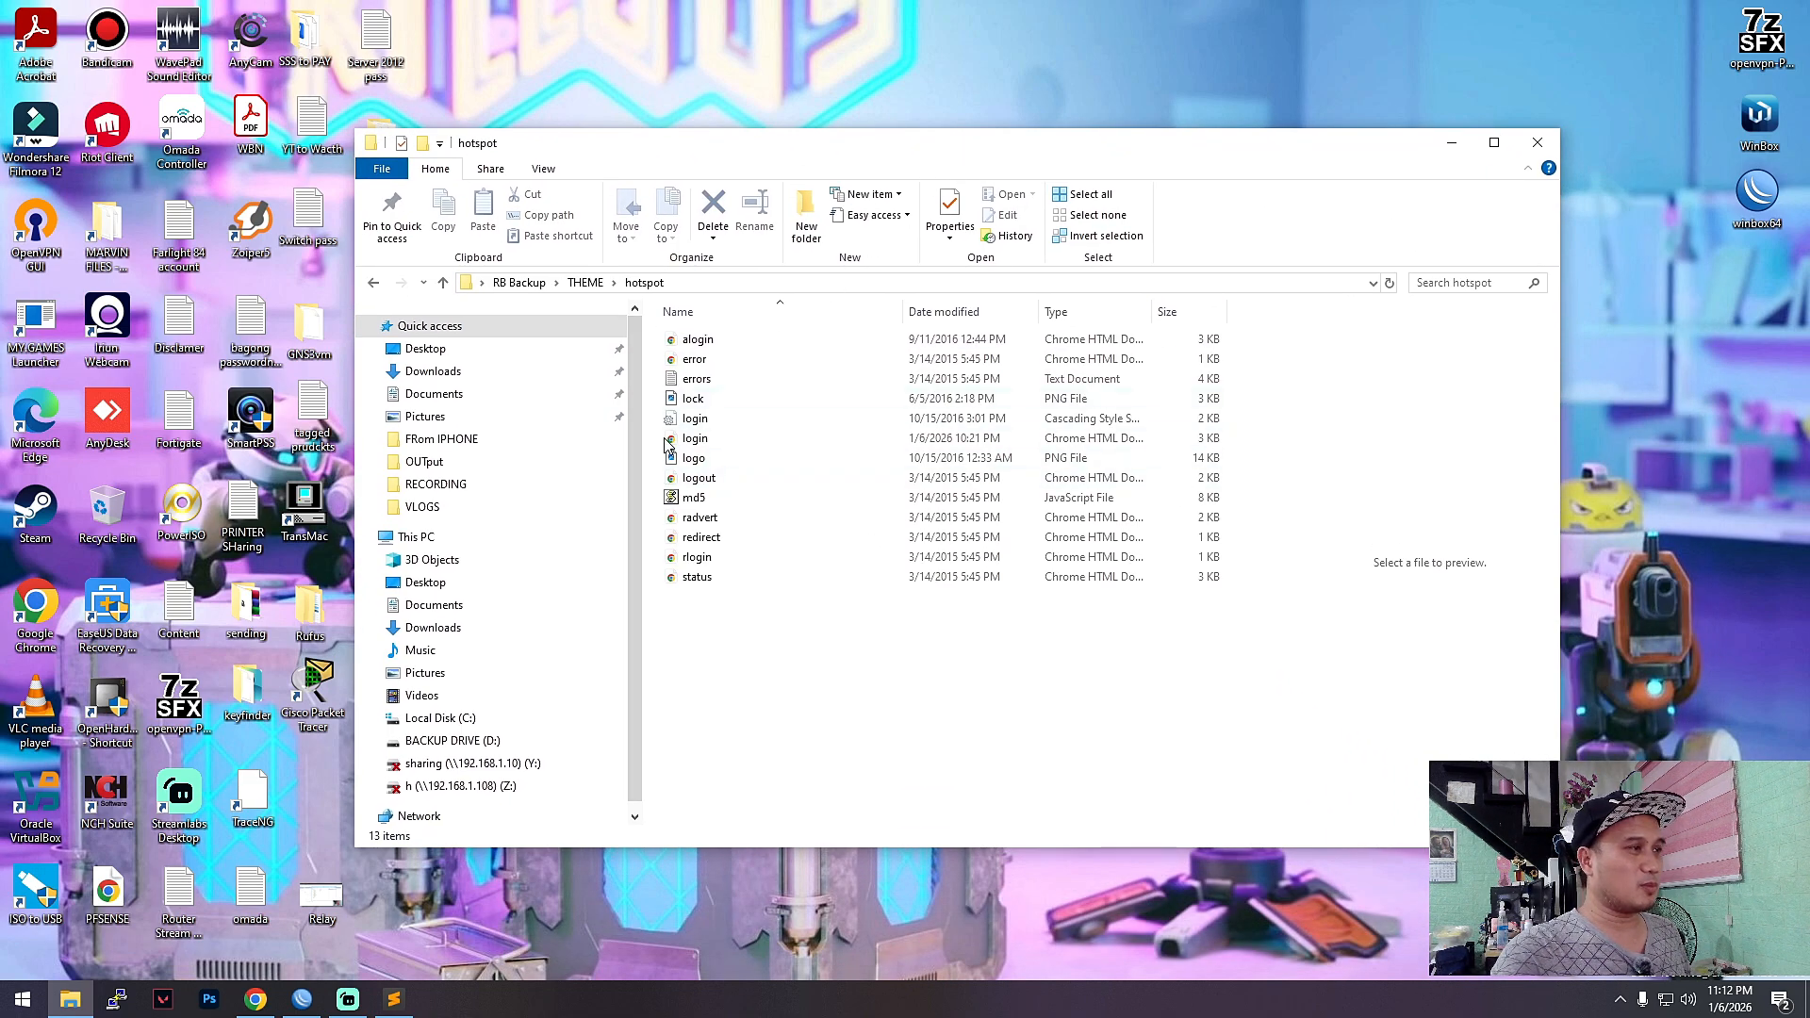
double_click(703, 438)
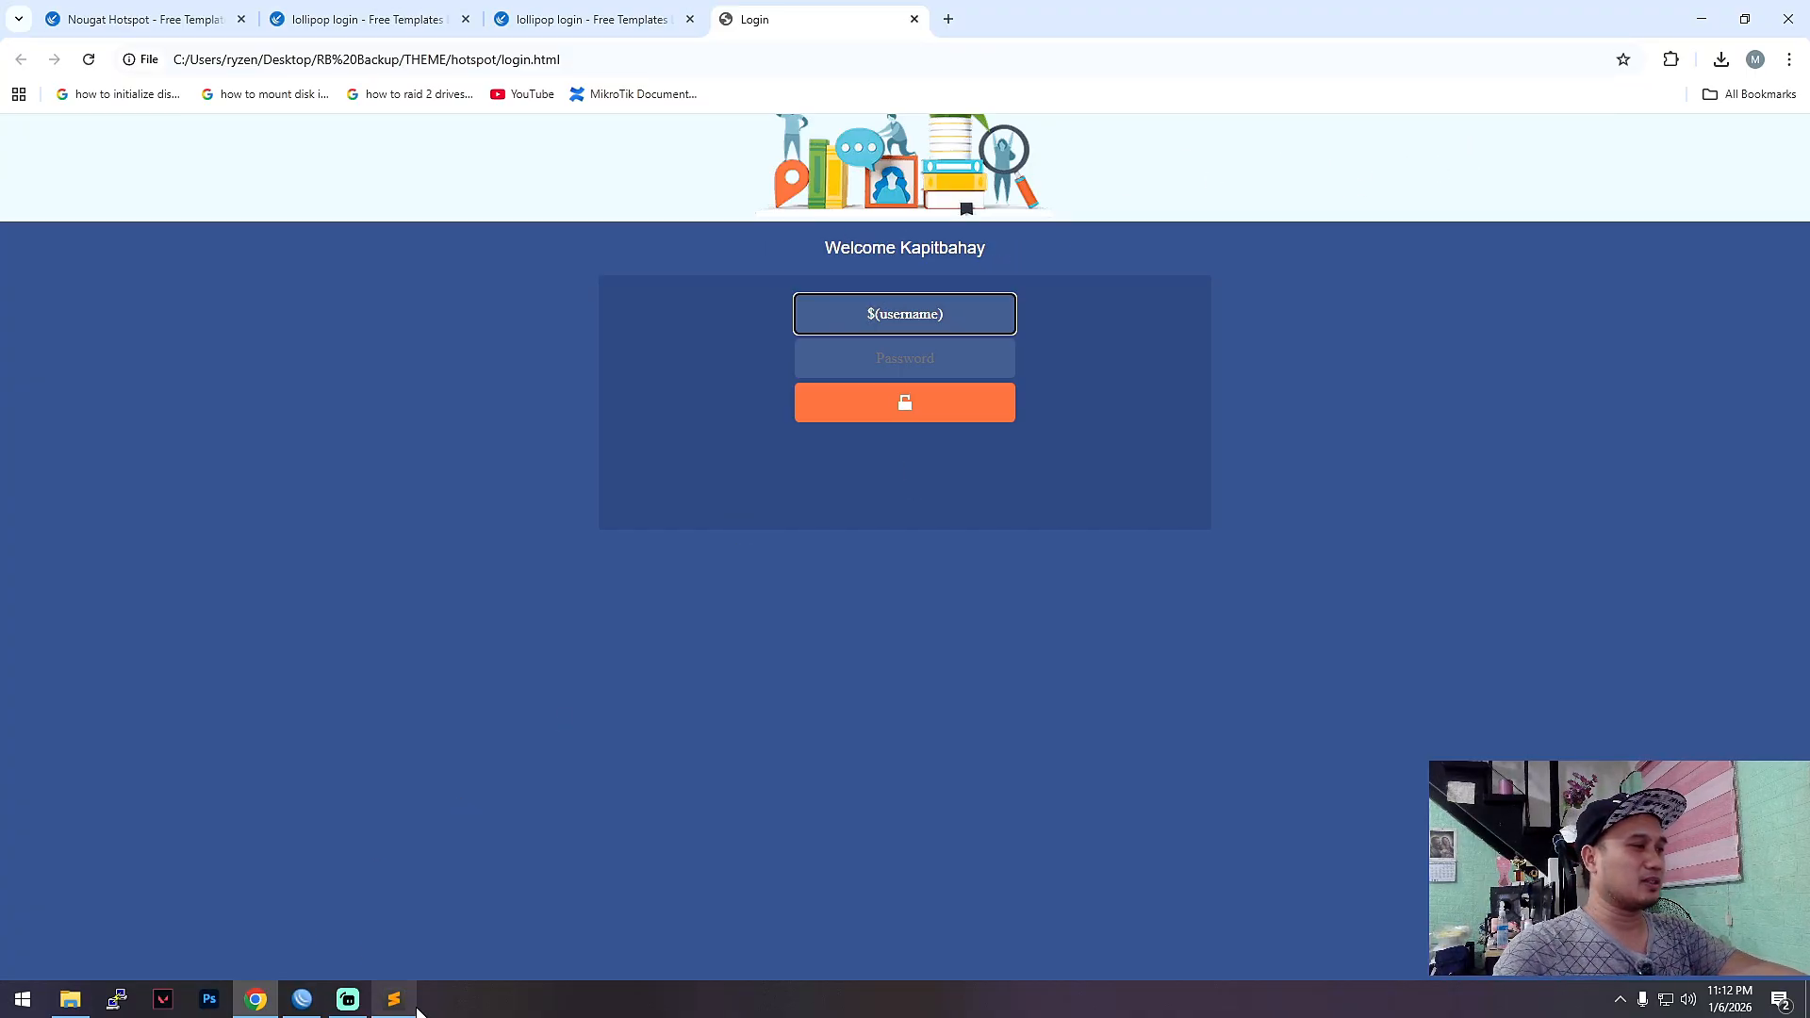
- Open login.html from the hotspot theme folder in Sublime Text and review its login form code
left_click(378, 1008)
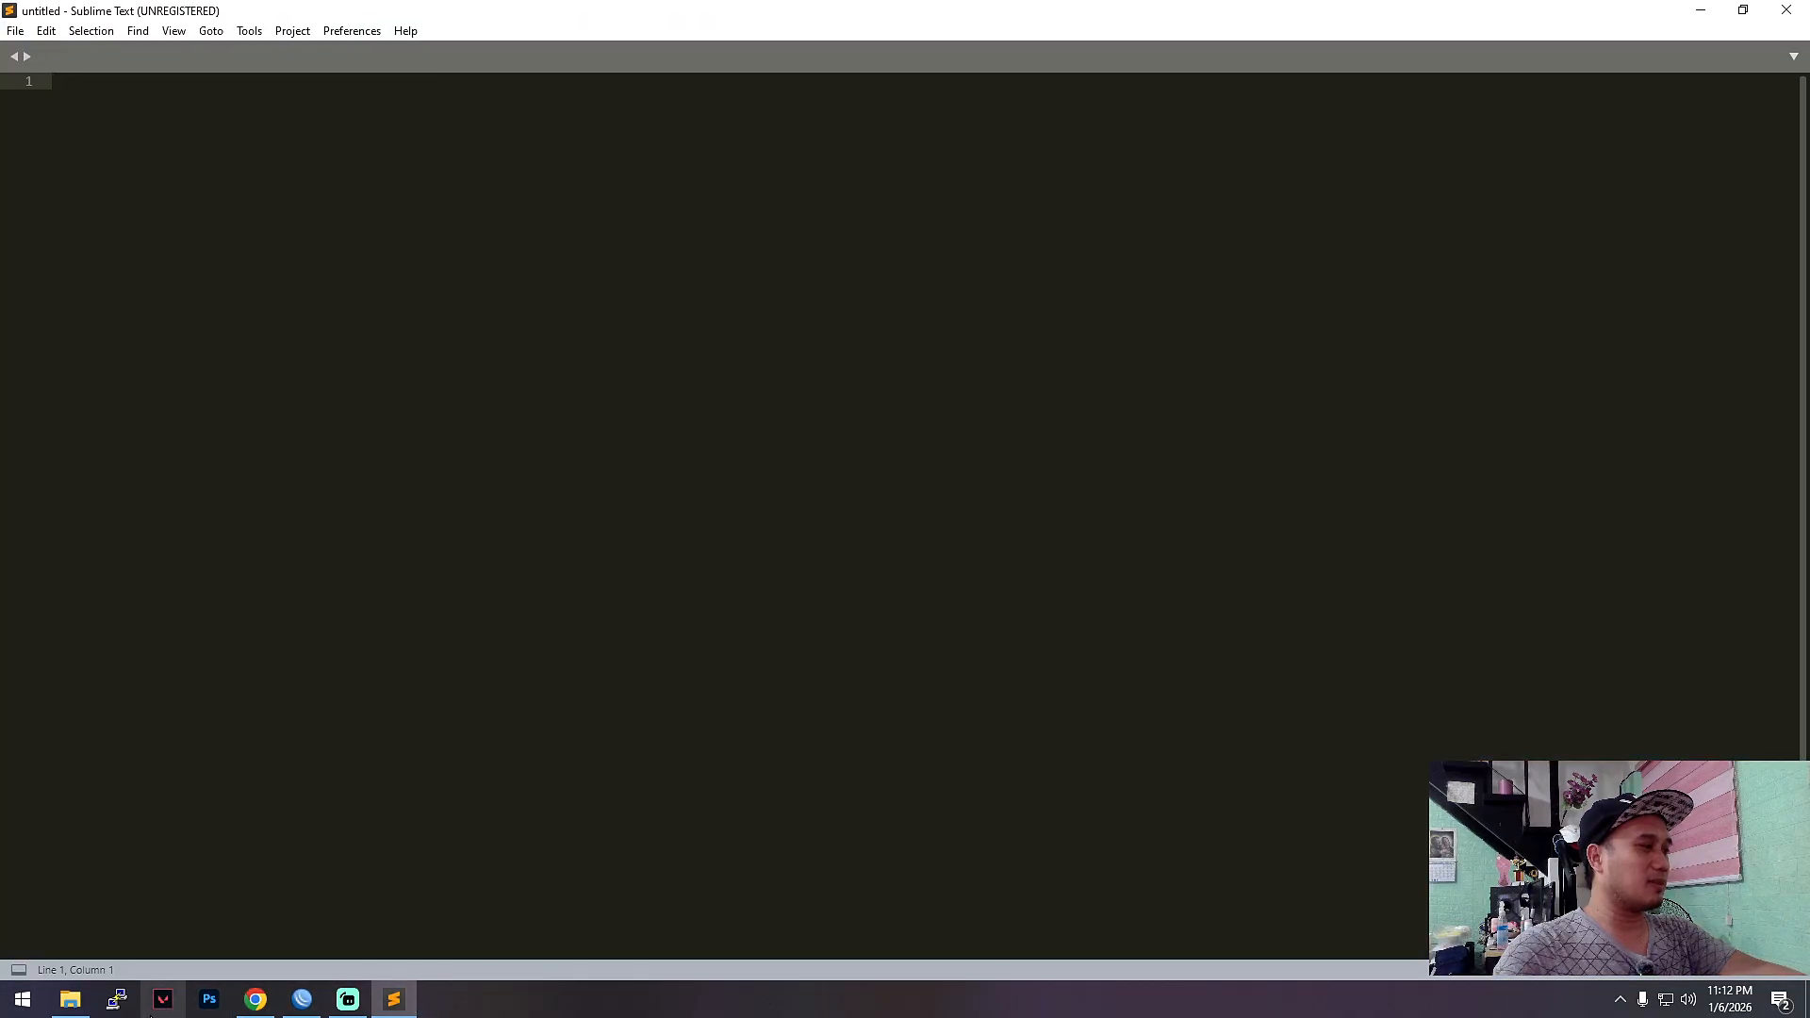
left_click(70, 1000)
left_click_drag(730, 454, 258, 335)
left_click(1450, 146)
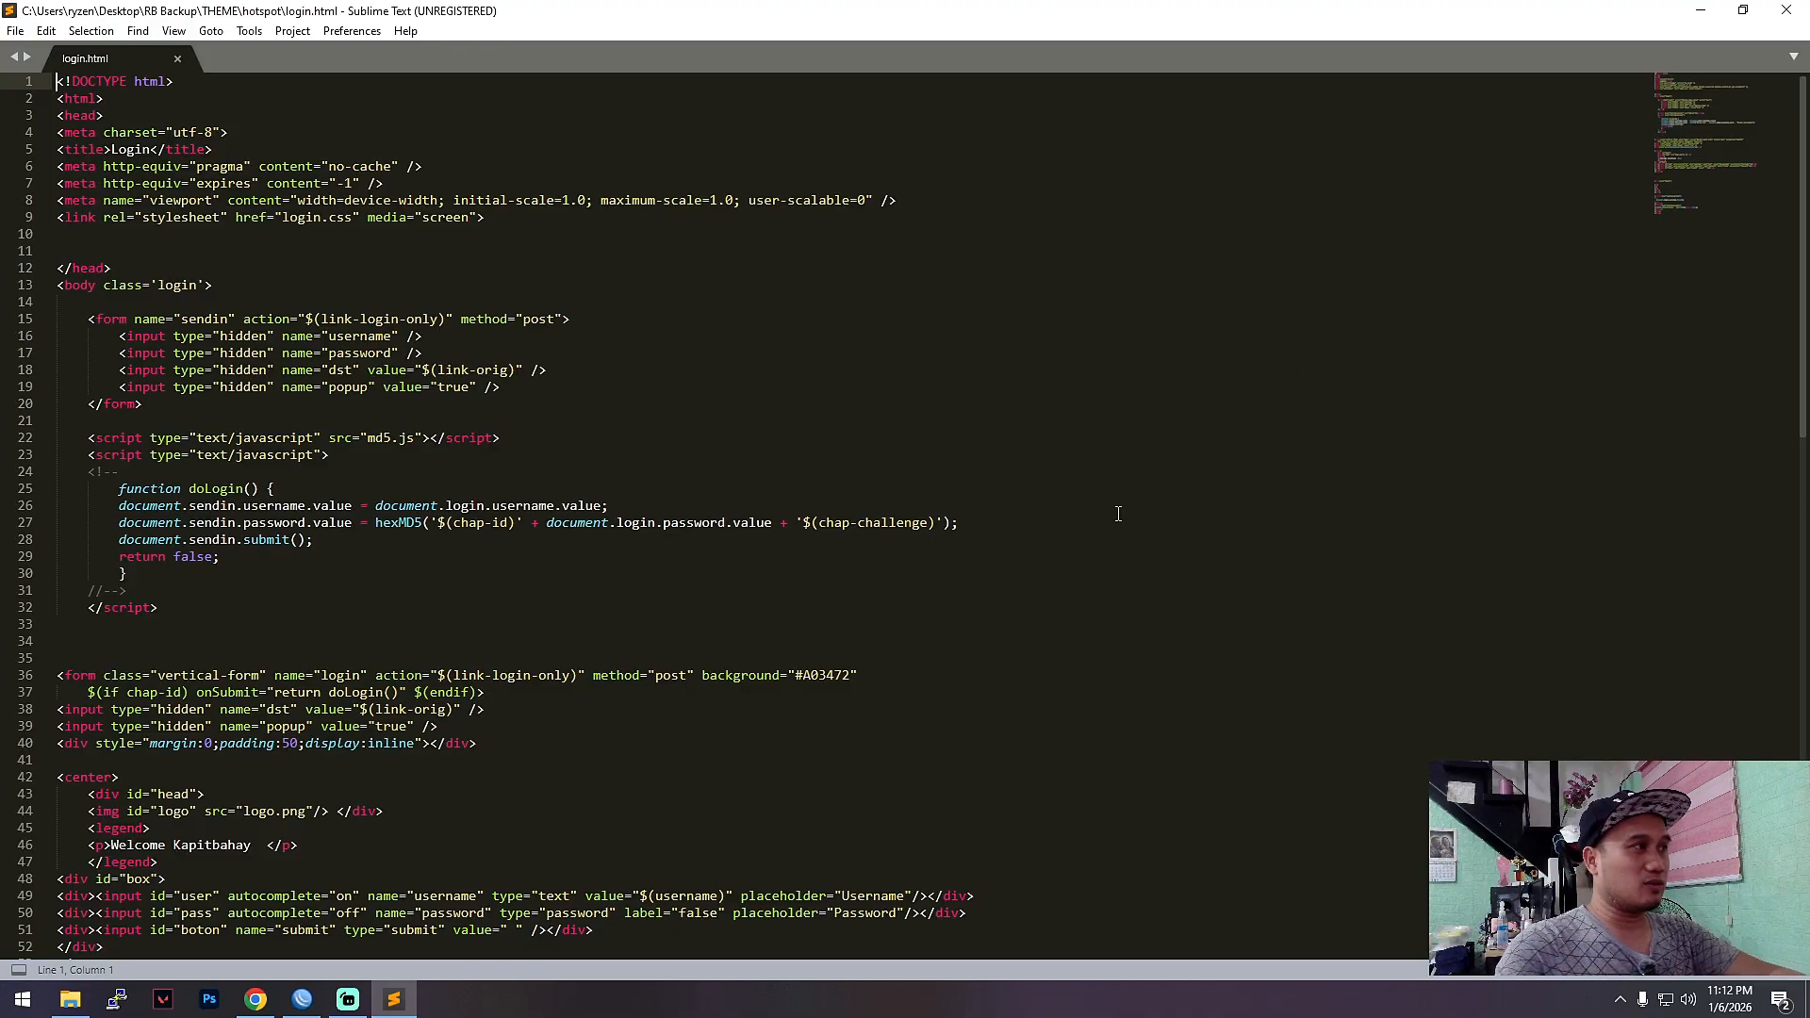
scroll(860, 650, "down", 5)
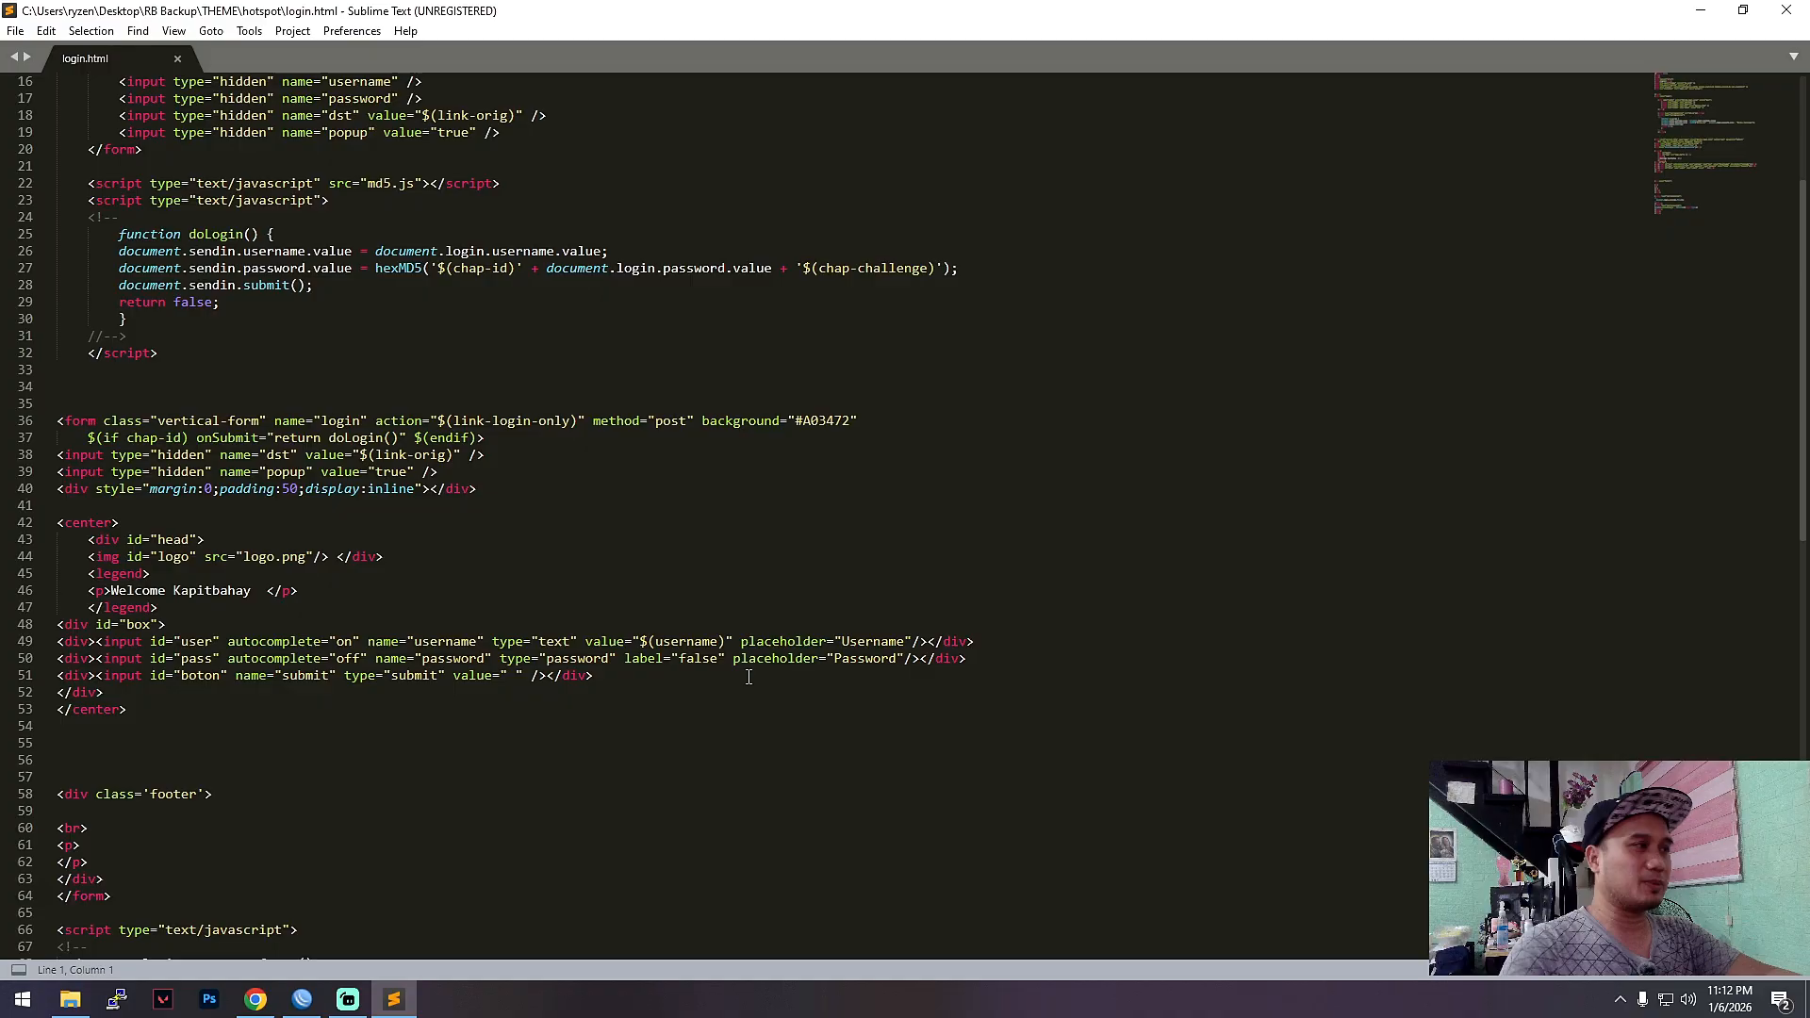
scroll(784, 575, "up", 5)
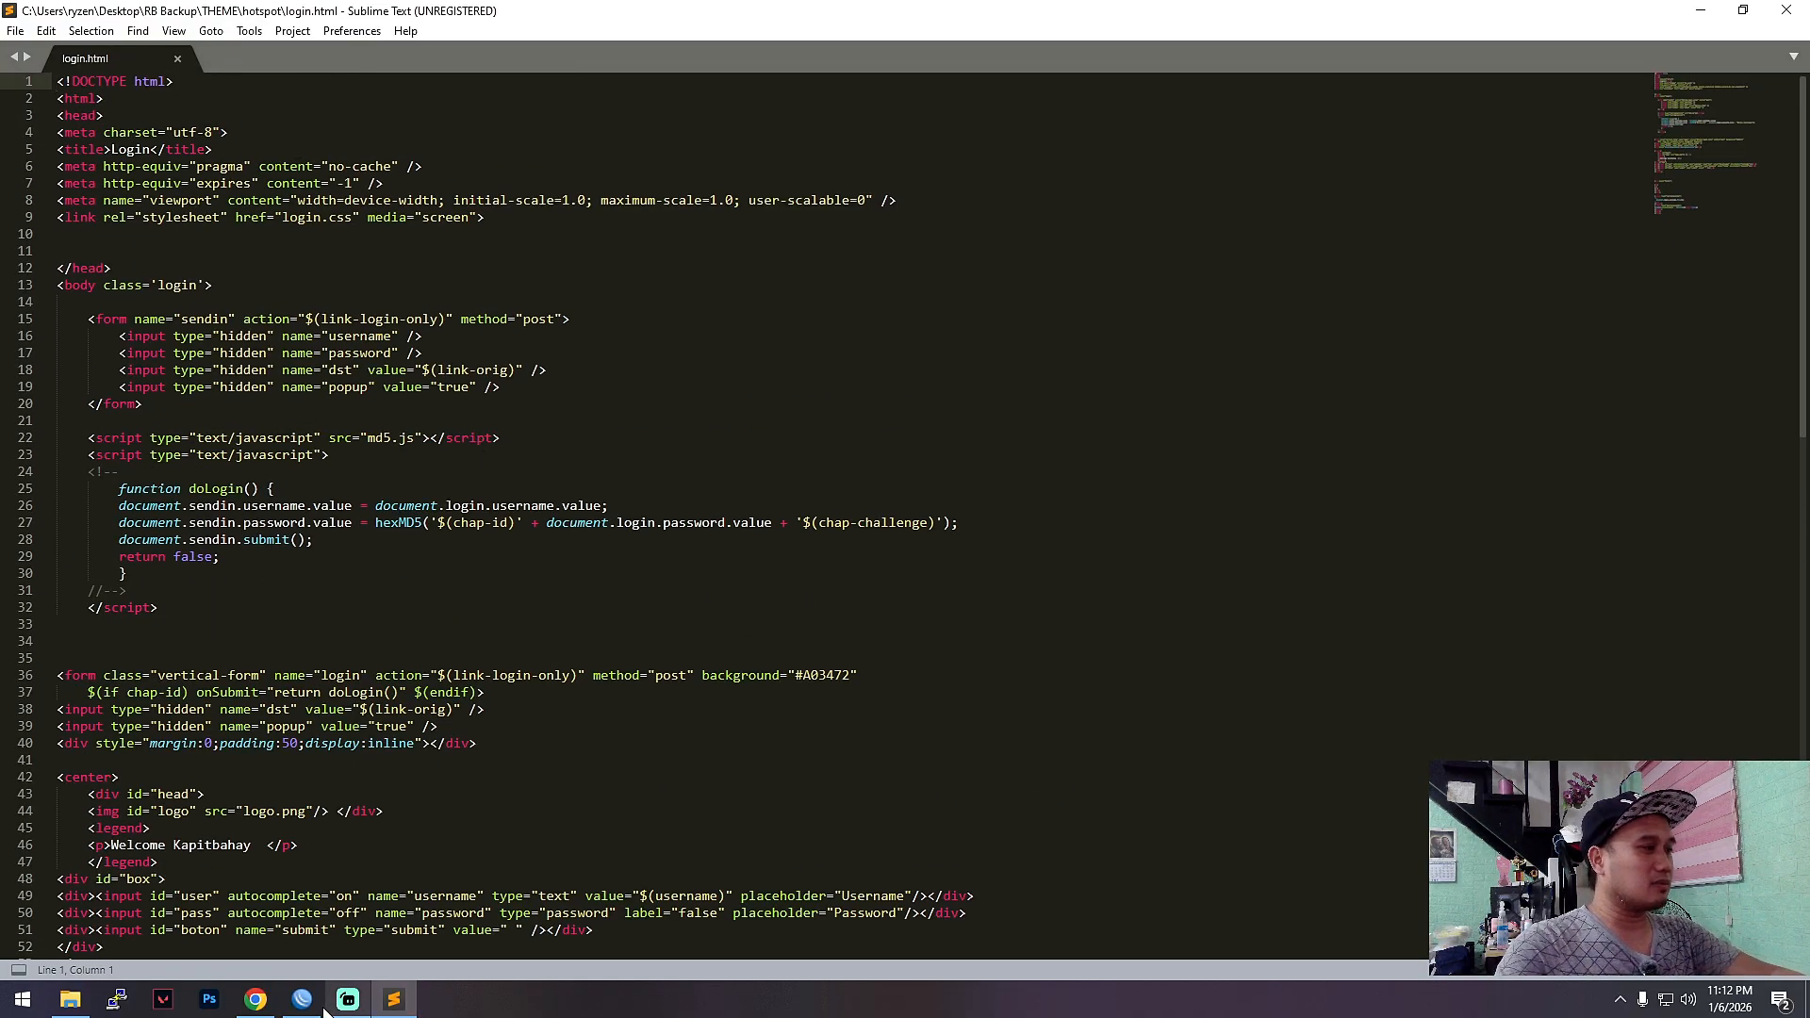
- Inspect the welcome text, username and password fields of the login page in Chrome, and return to the lollipop login template page
left_click(273, 996)
left_click_drag(823, 248, 989, 247)
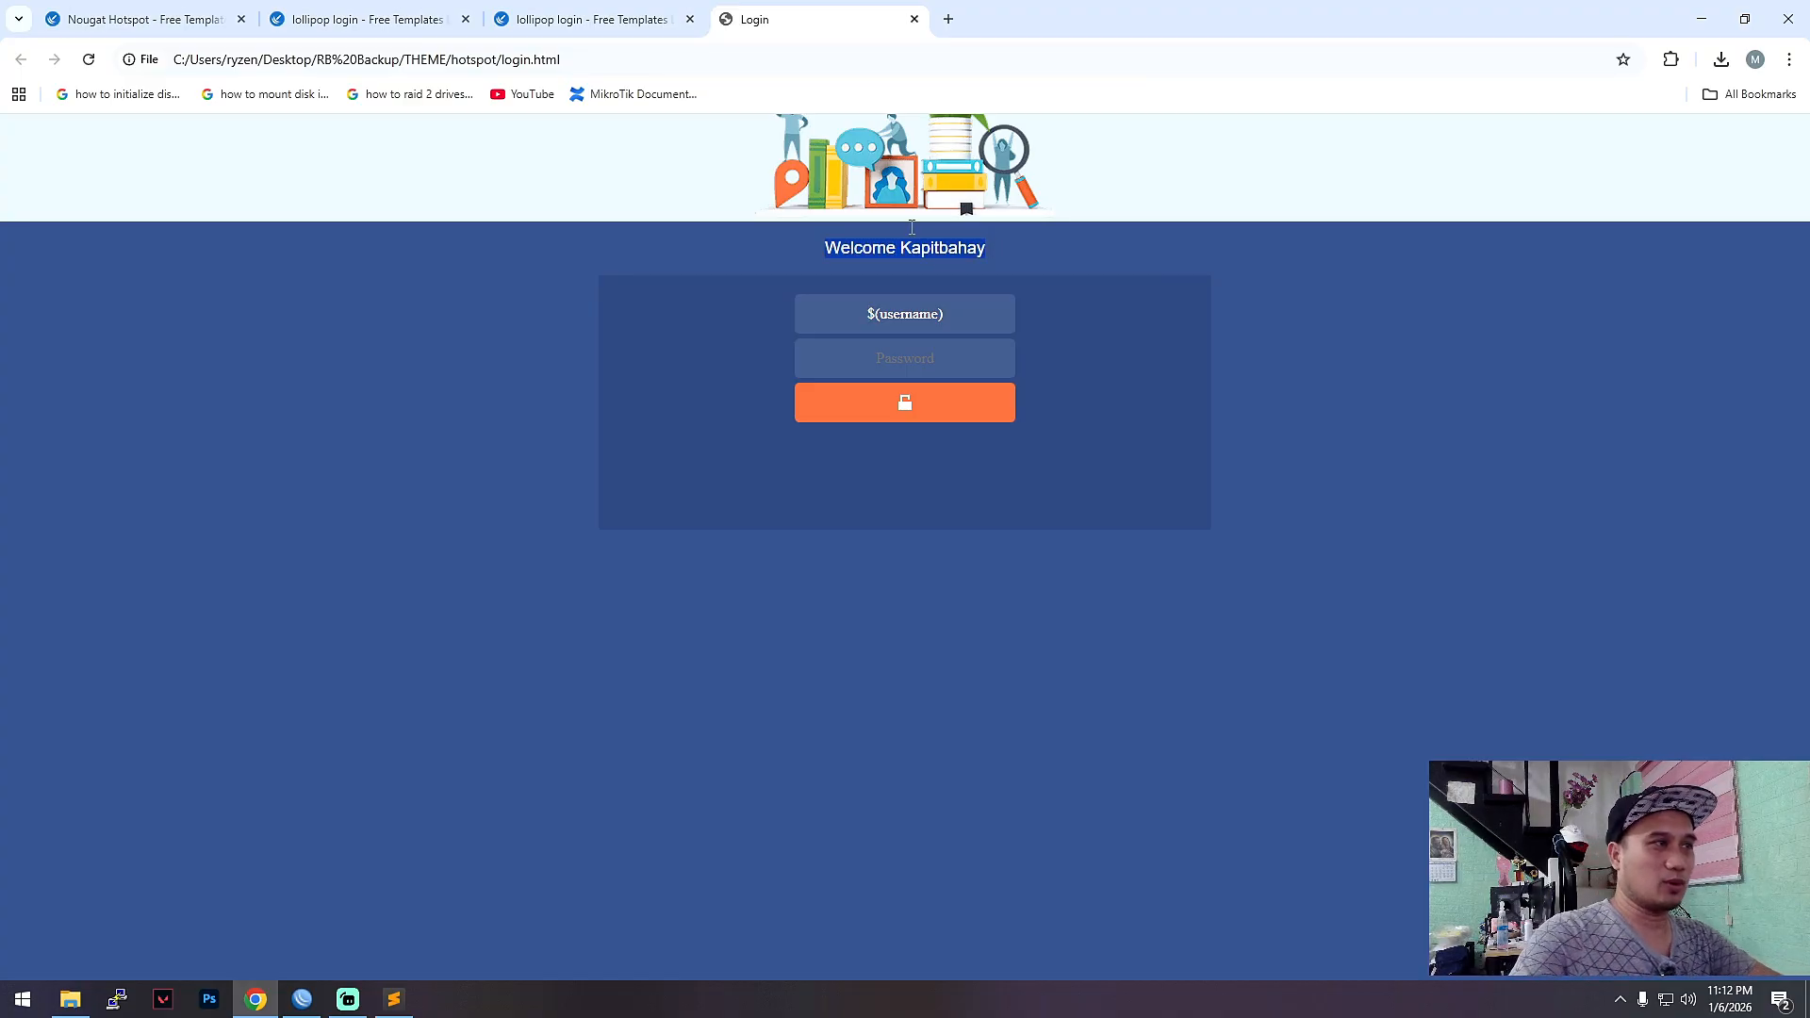
left_click(824, 324)
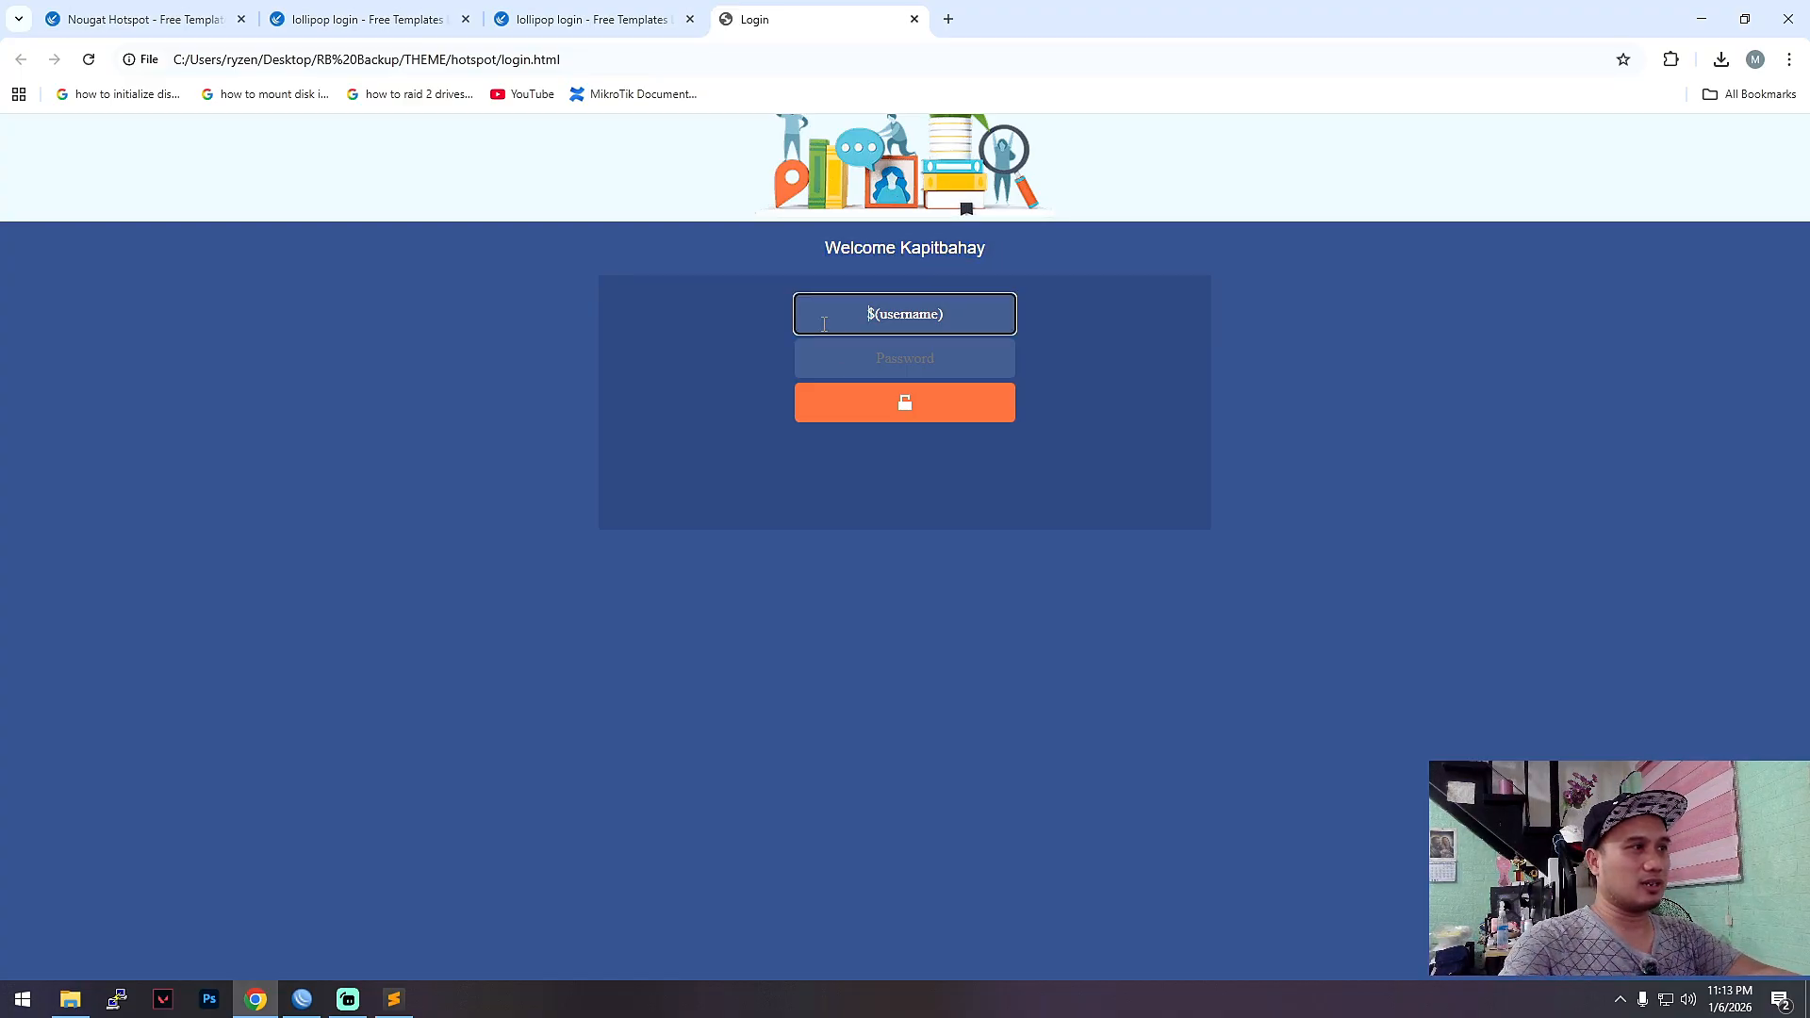
left_click(884, 360)
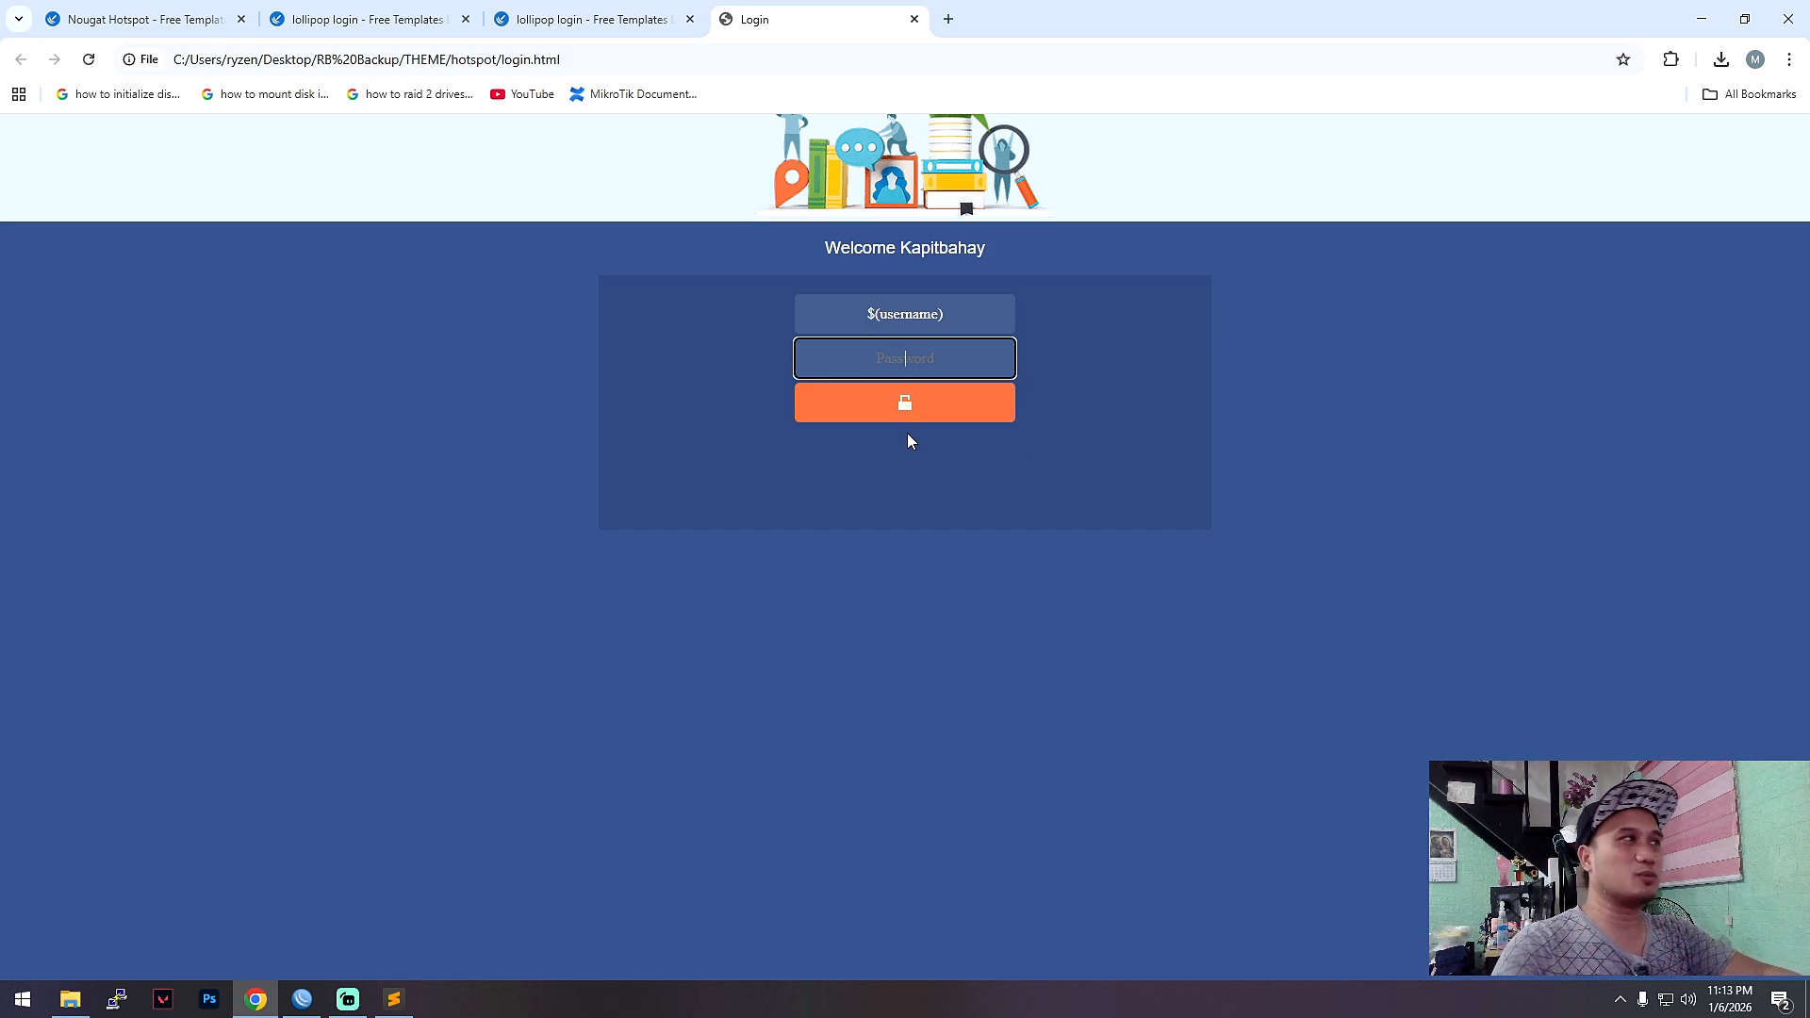
left_click(595, 26)
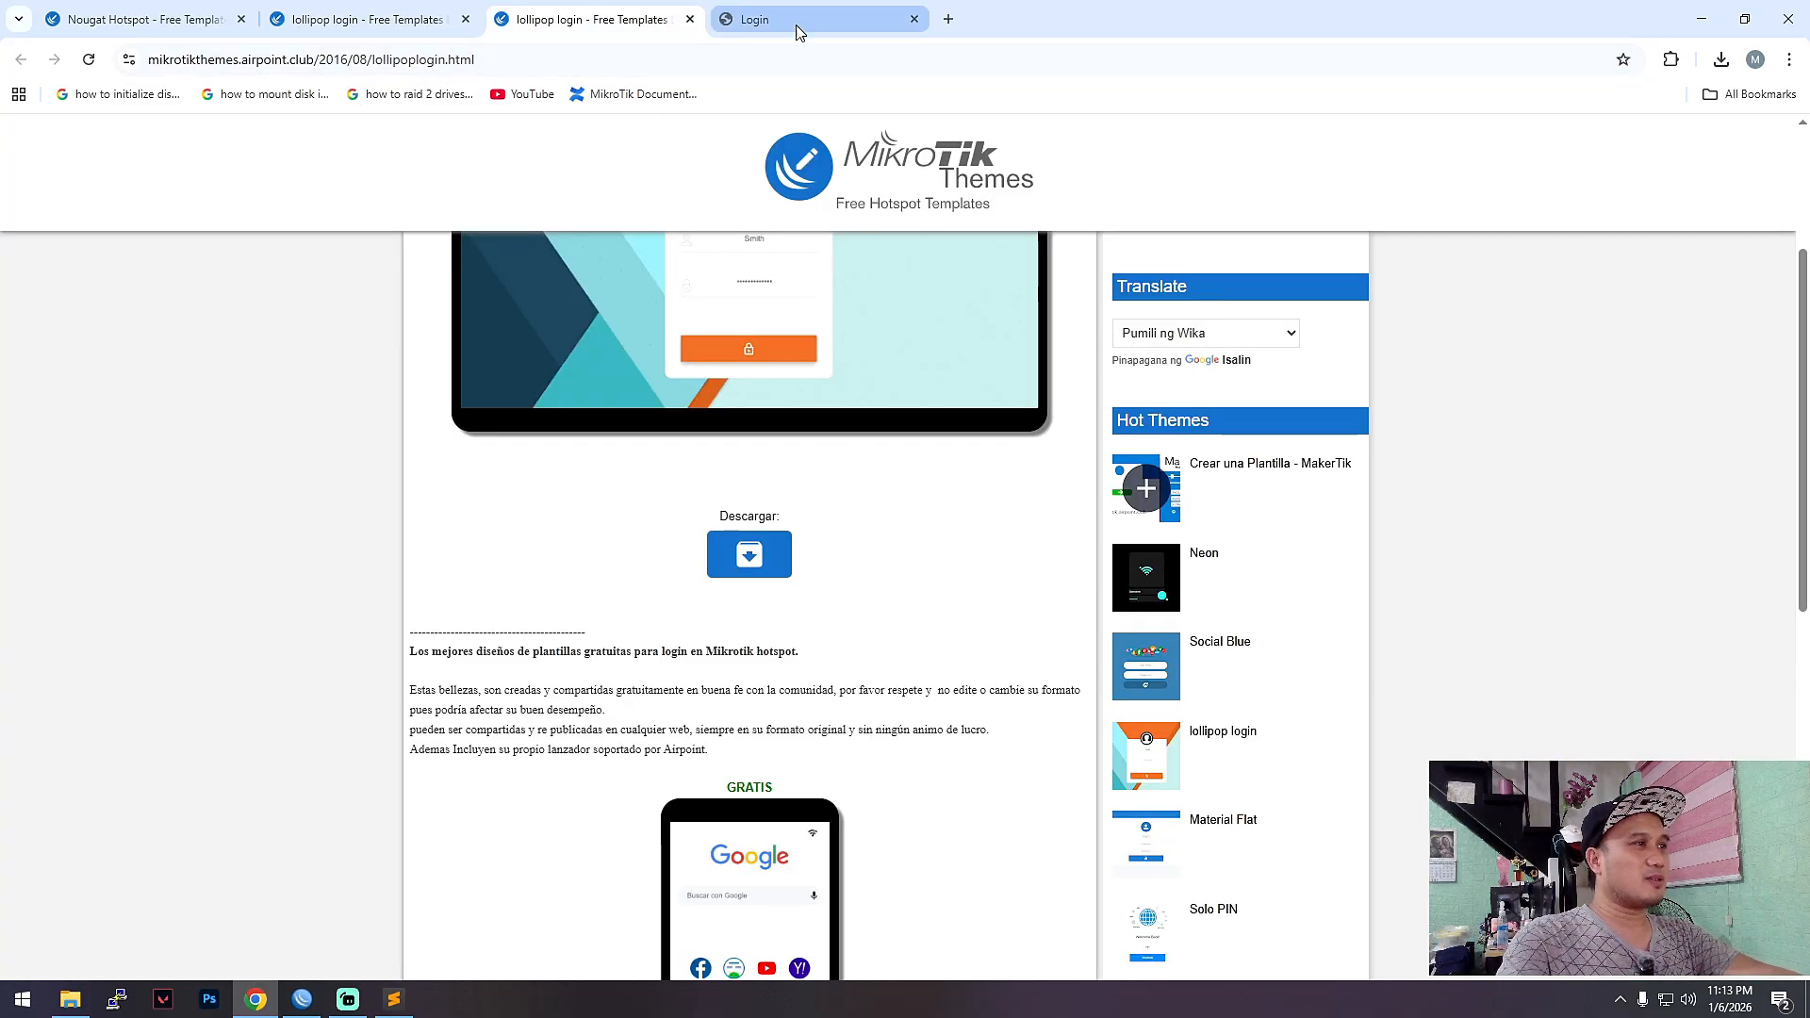
- Look over the lollipop login template page, close the local login.html preview and check the other open template pages
scroll(792, 495, "up", 3)
scroll(792, 495, "down", 3)
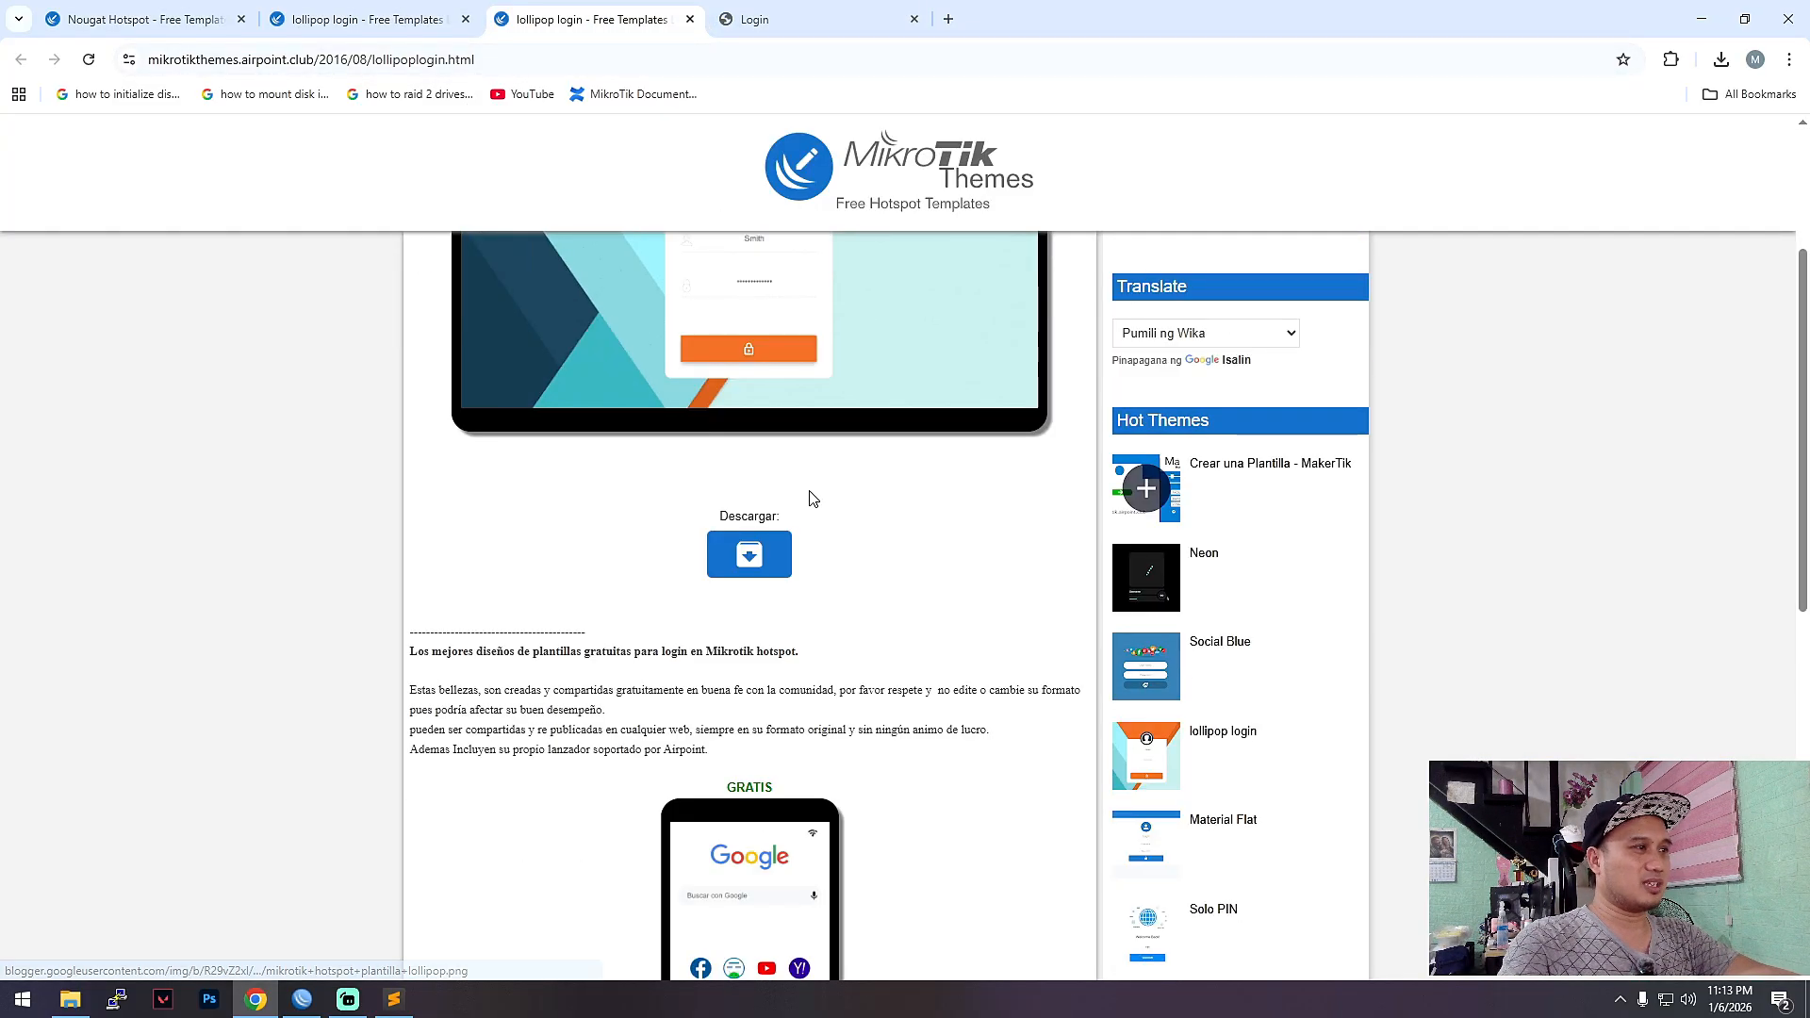
scroll(814, 499, "down", 1)
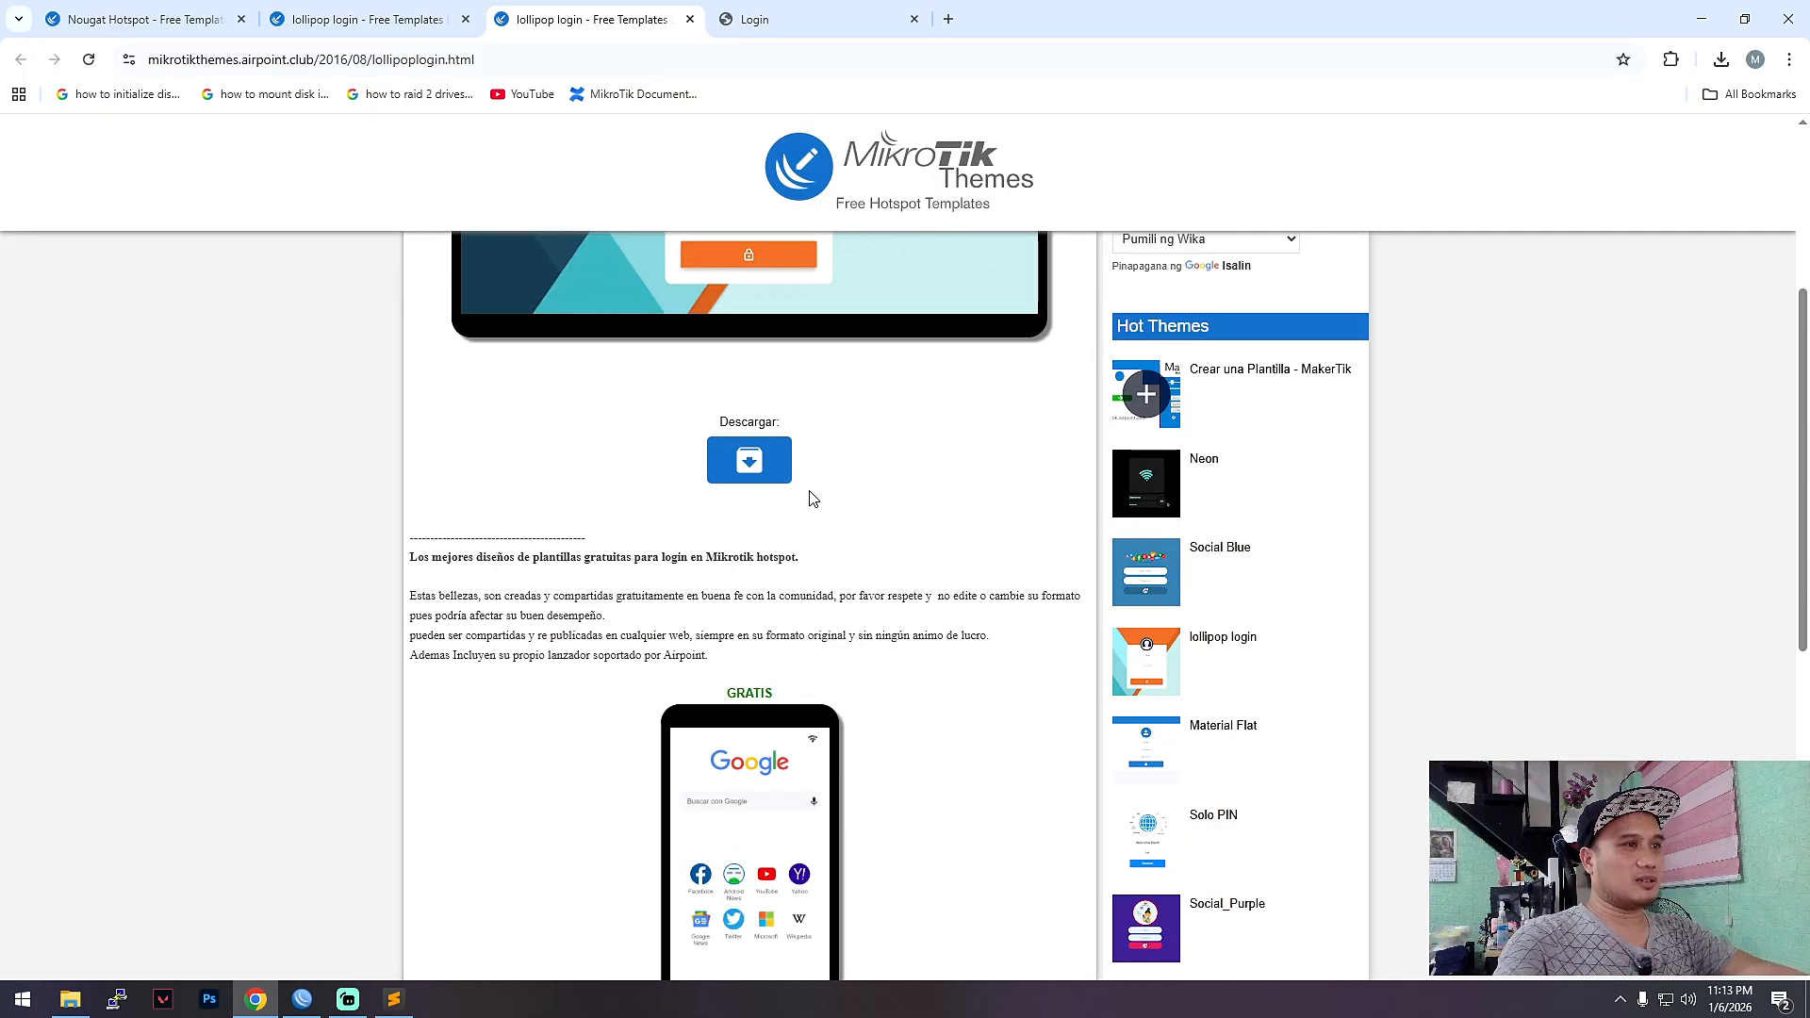
scroll(969, 457, "up", 3)
scroll(1034, 505, "up", 1)
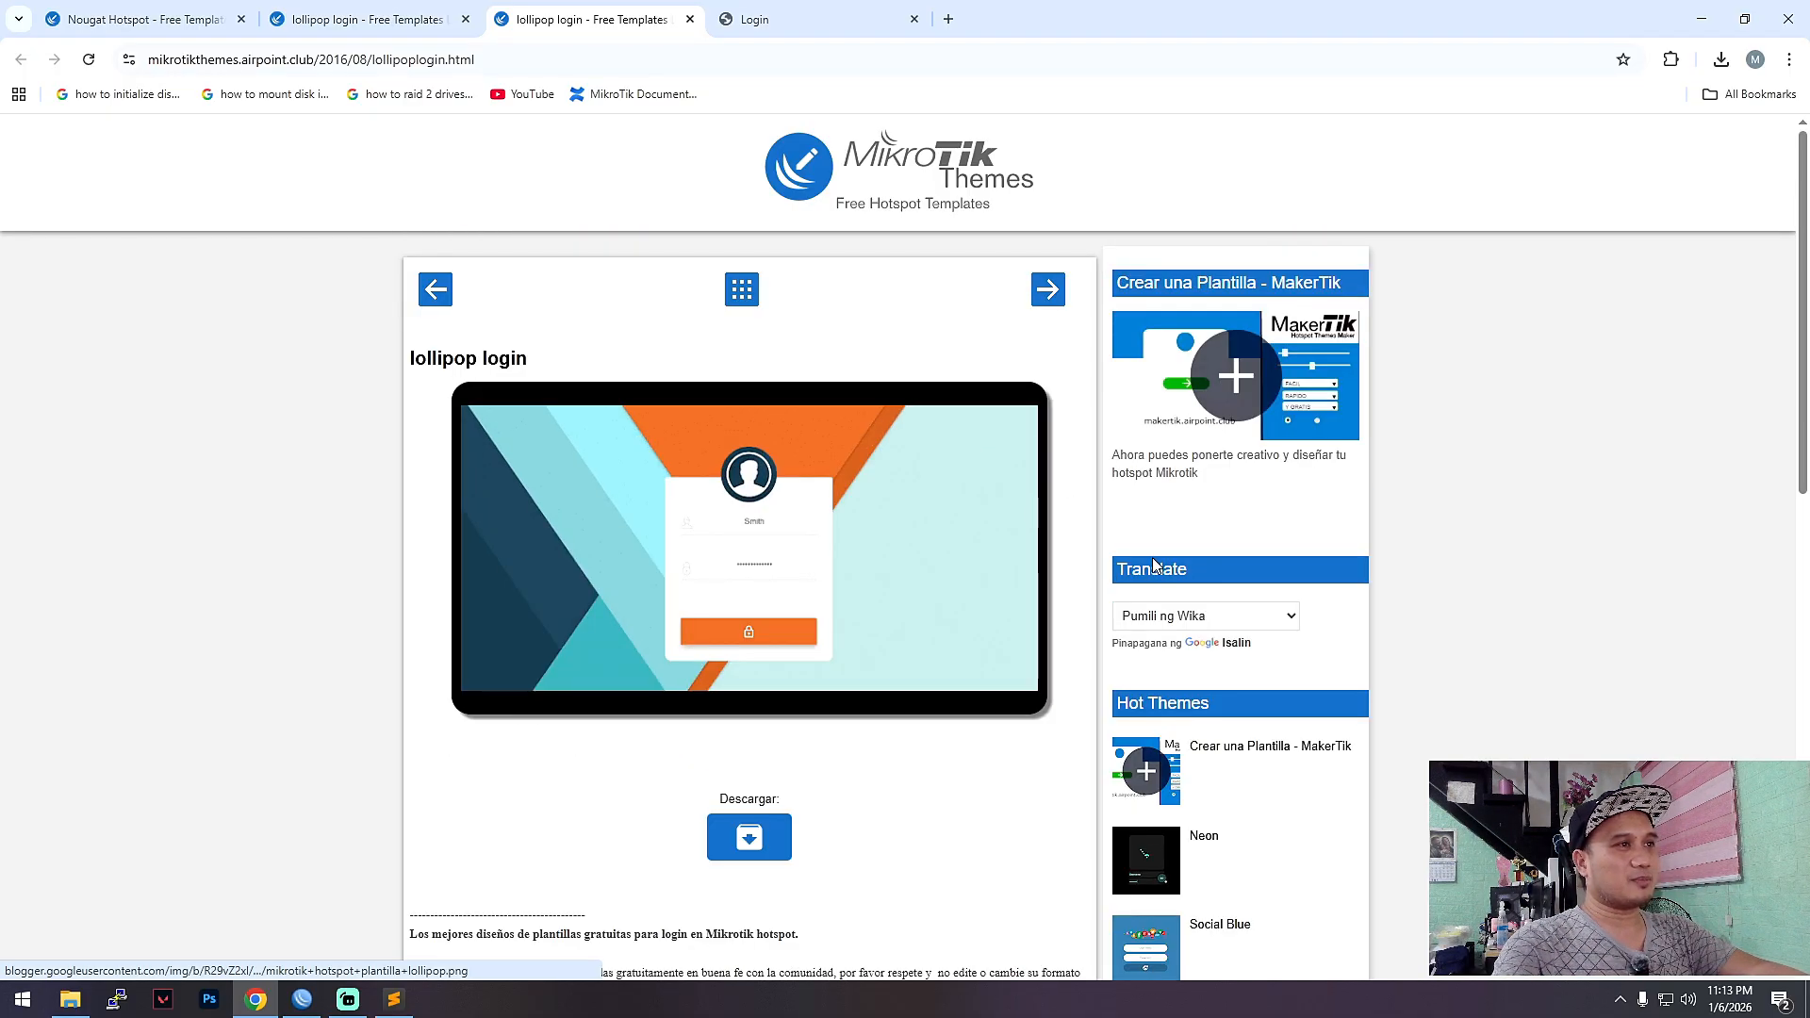
left_click(799, 19)
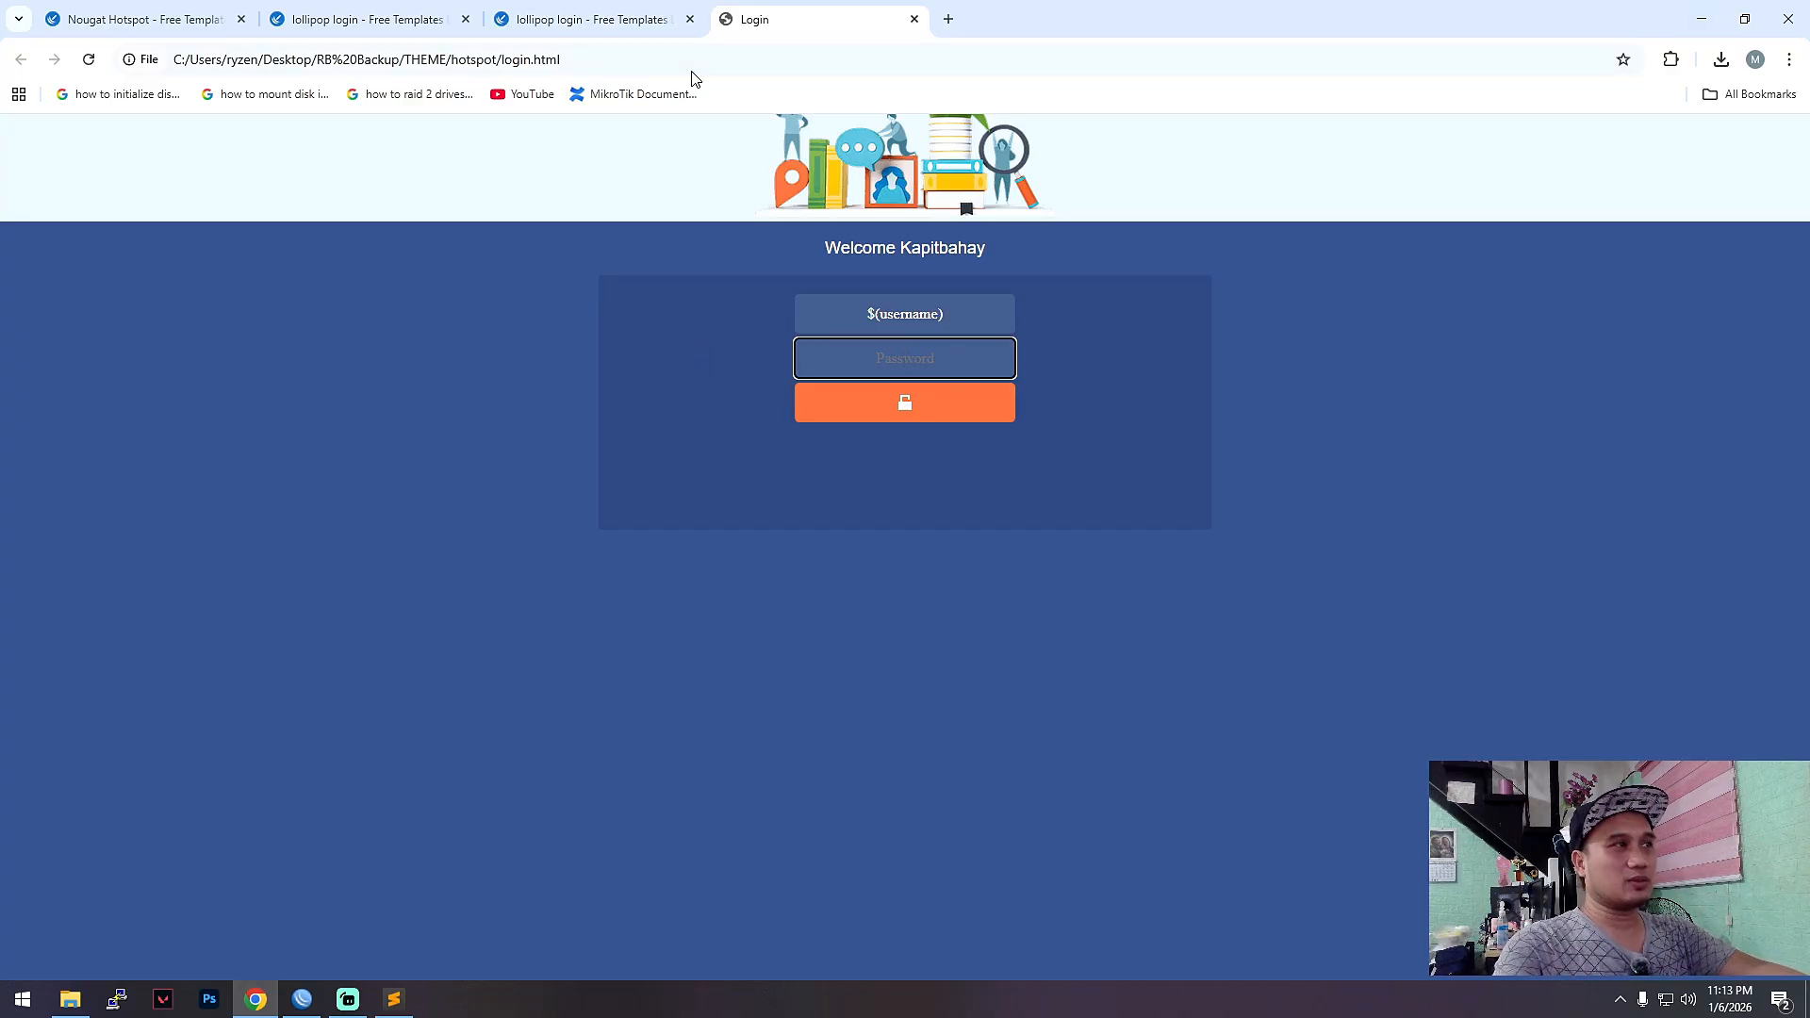
left_click(914, 19)
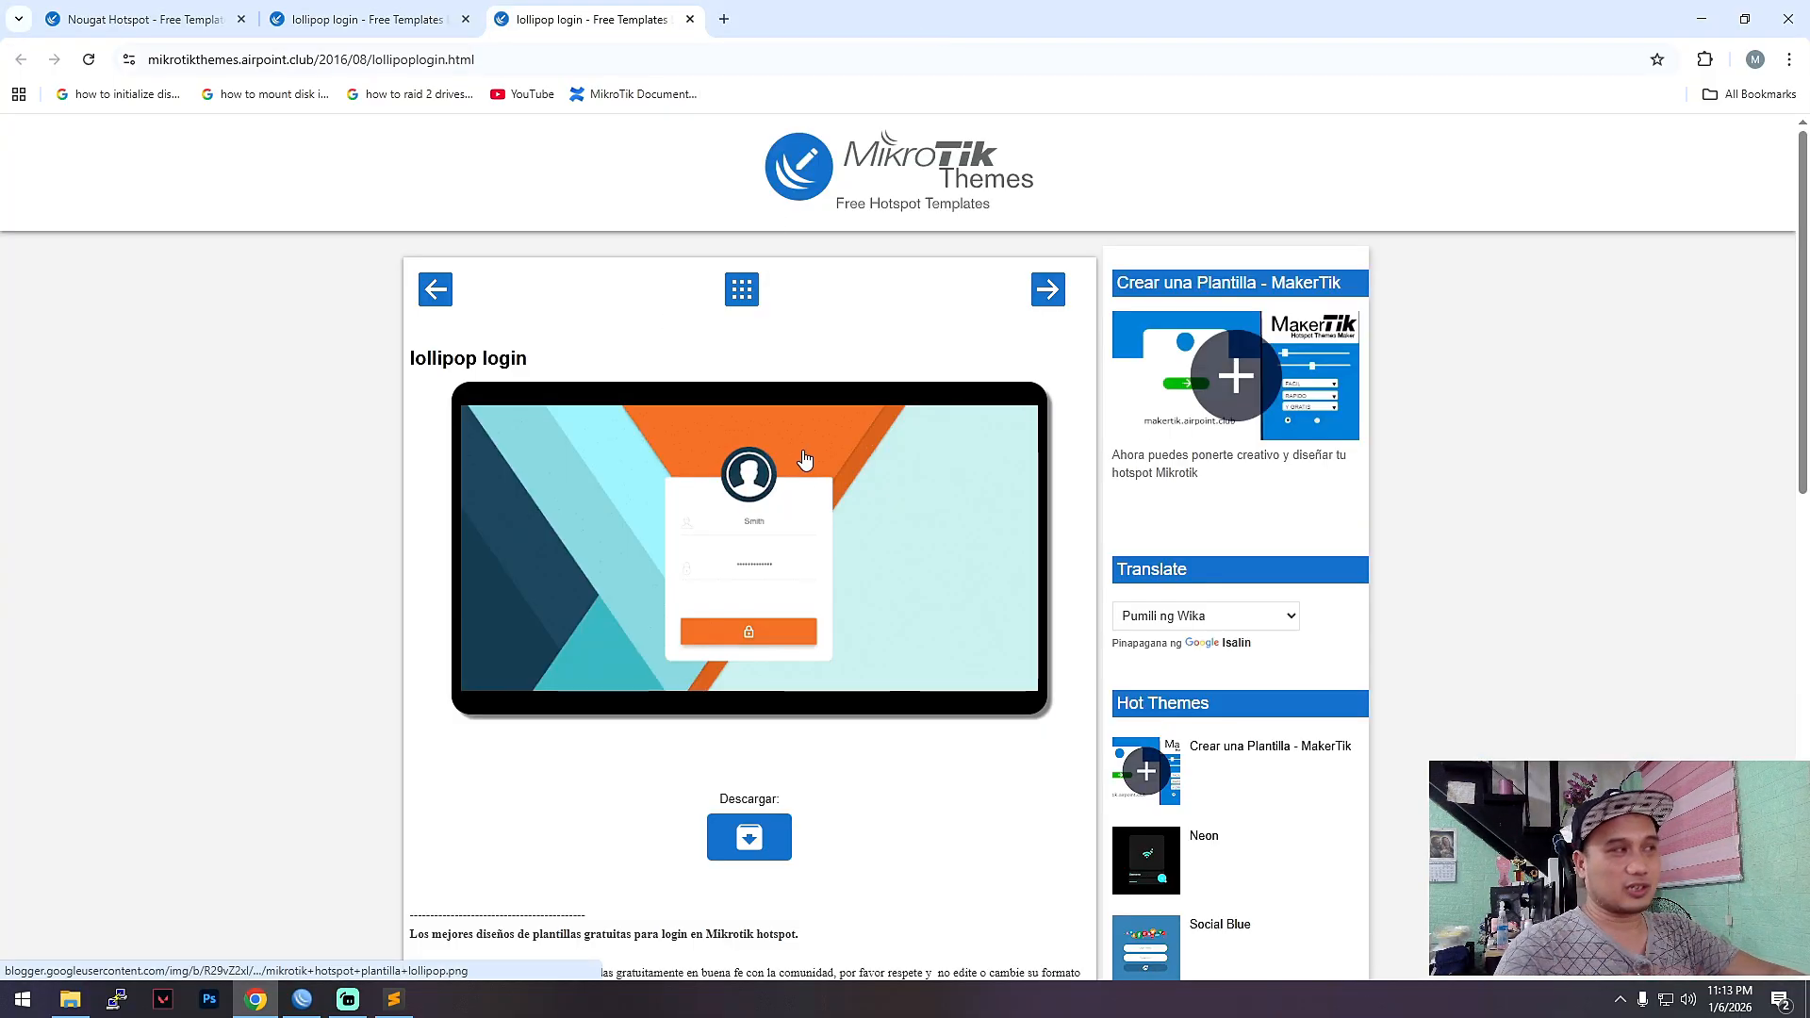
left_click(170, 20)
left_click(377, 19)
left_click(641, 20)
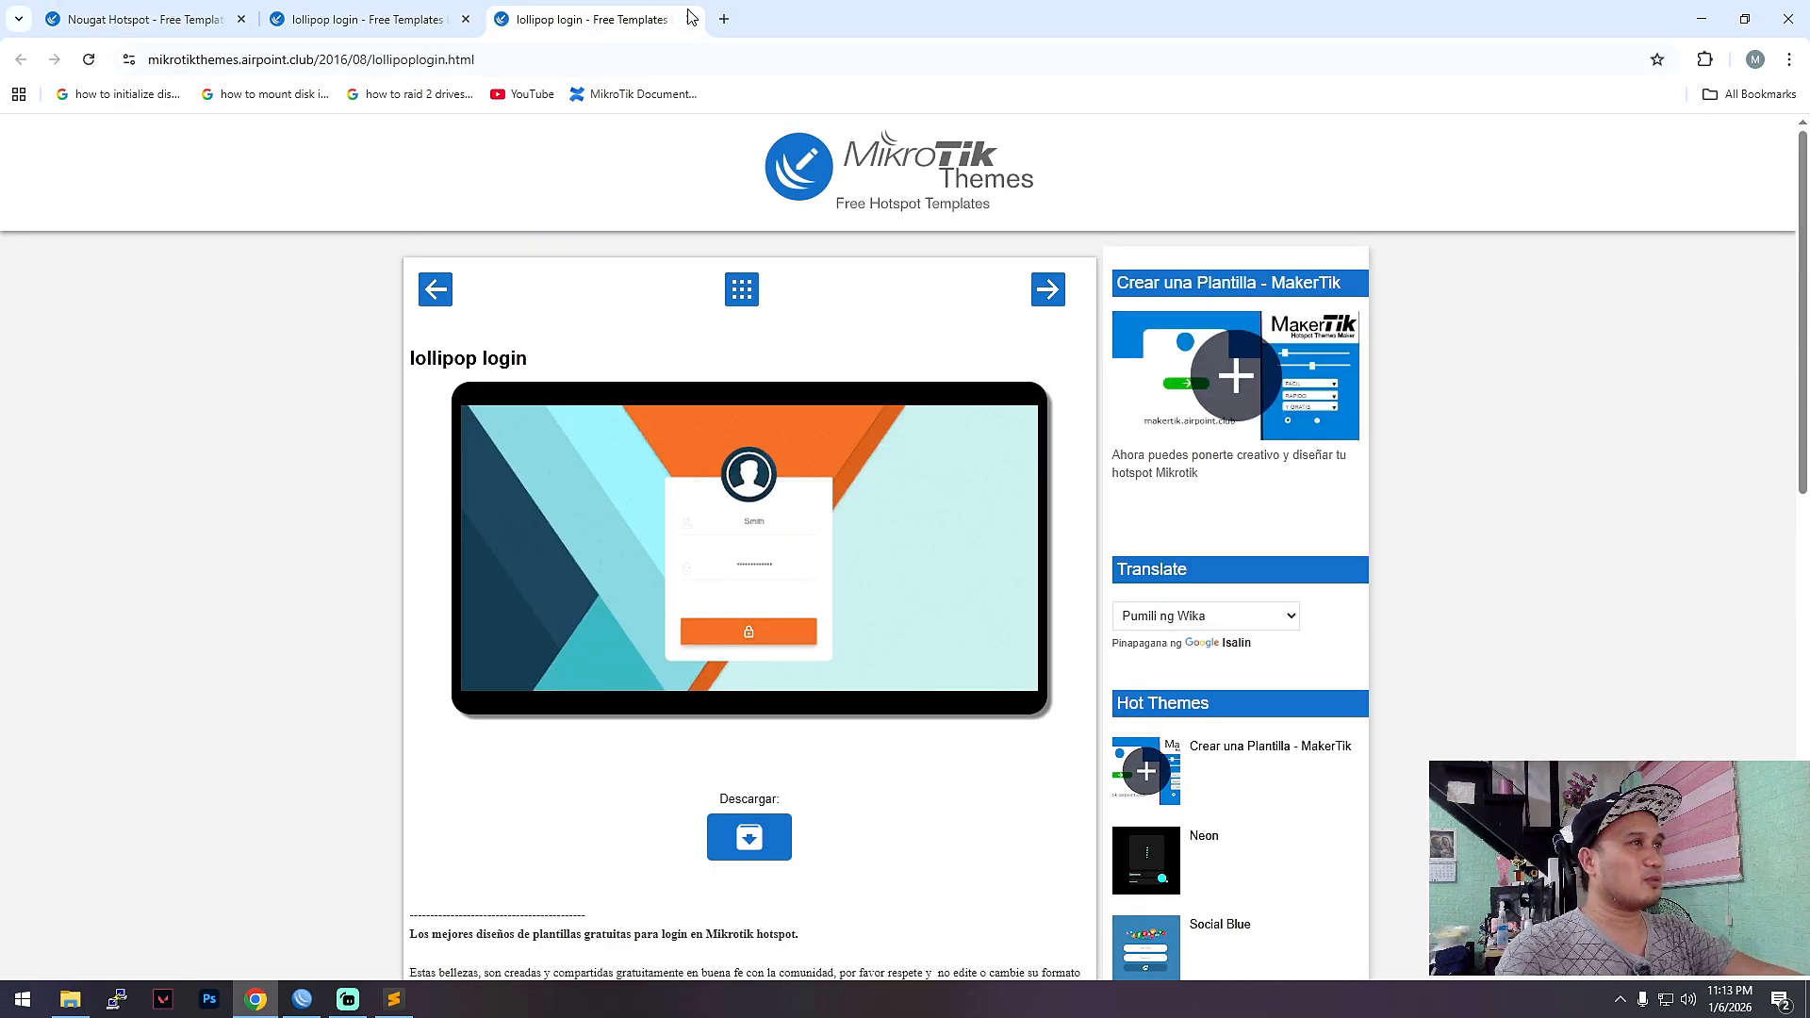
- Minimize the browser and the code editor, and go up to the THEME folder in File Explorer
left_click(1702, 19)
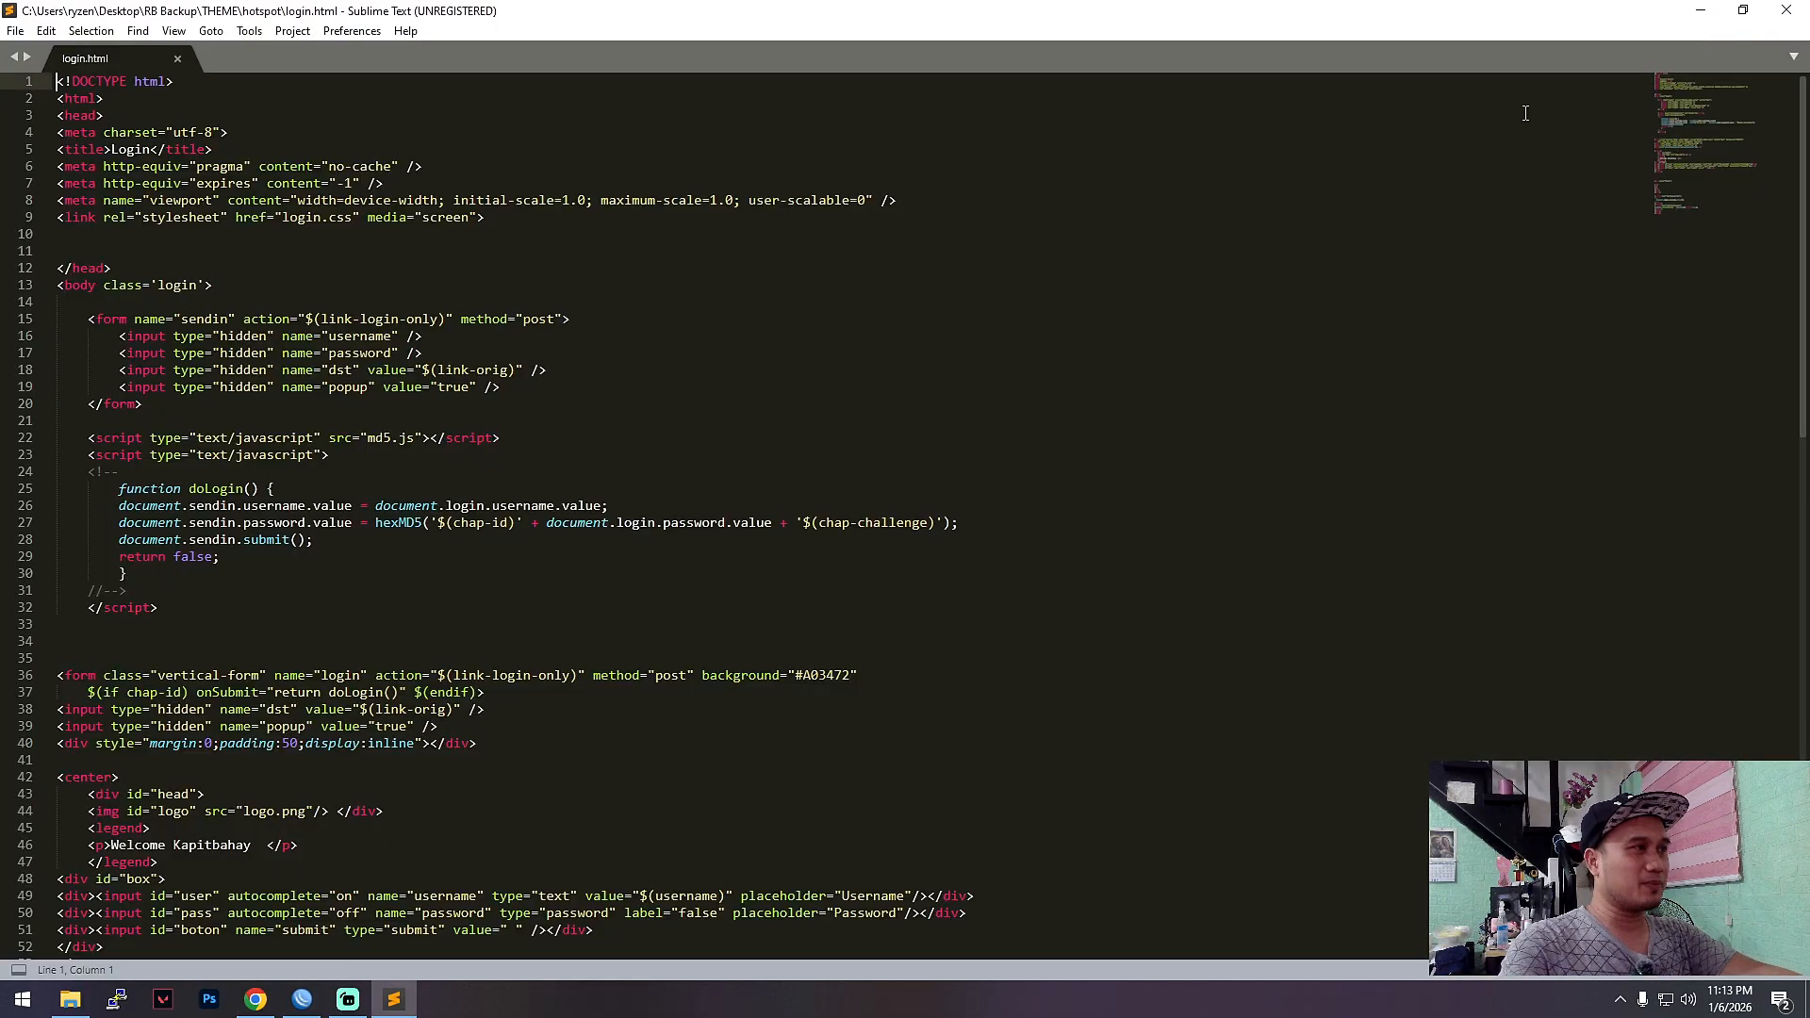
left_click(1701, 10)
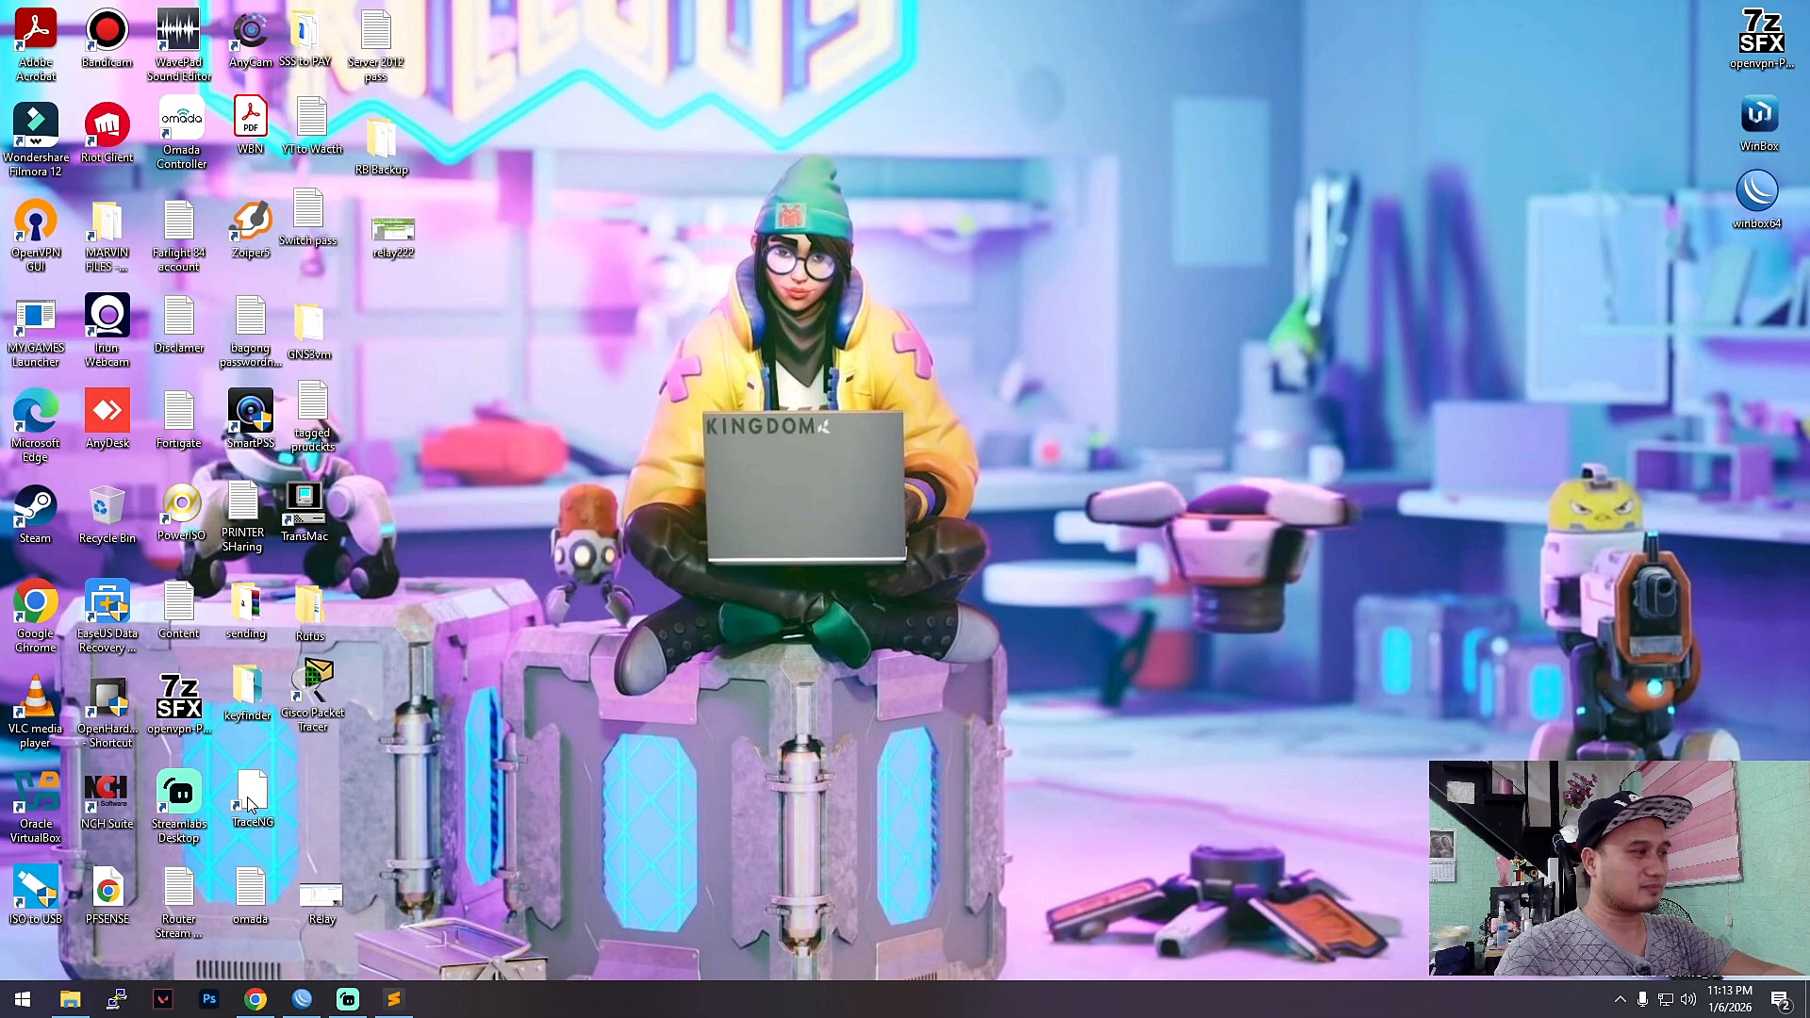
left_click(70, 1000)
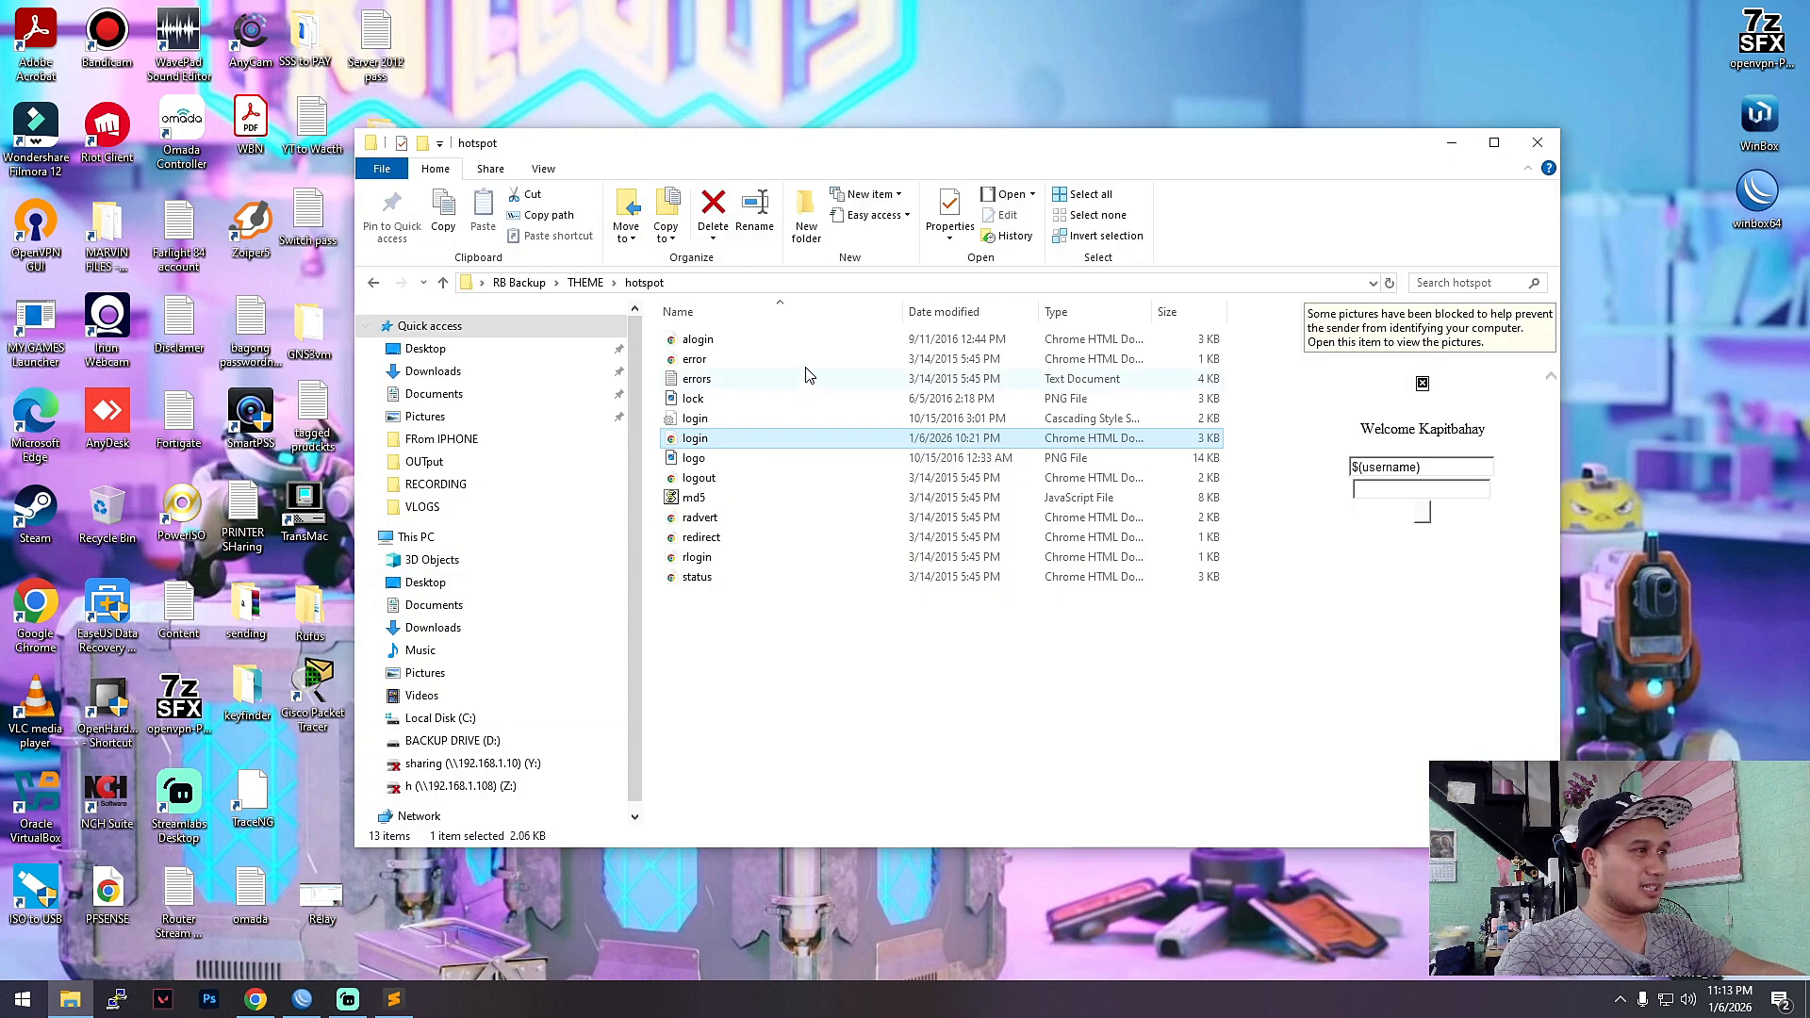
left_click(443, 283)
left_click_drag(889, 161, 1064, 178)
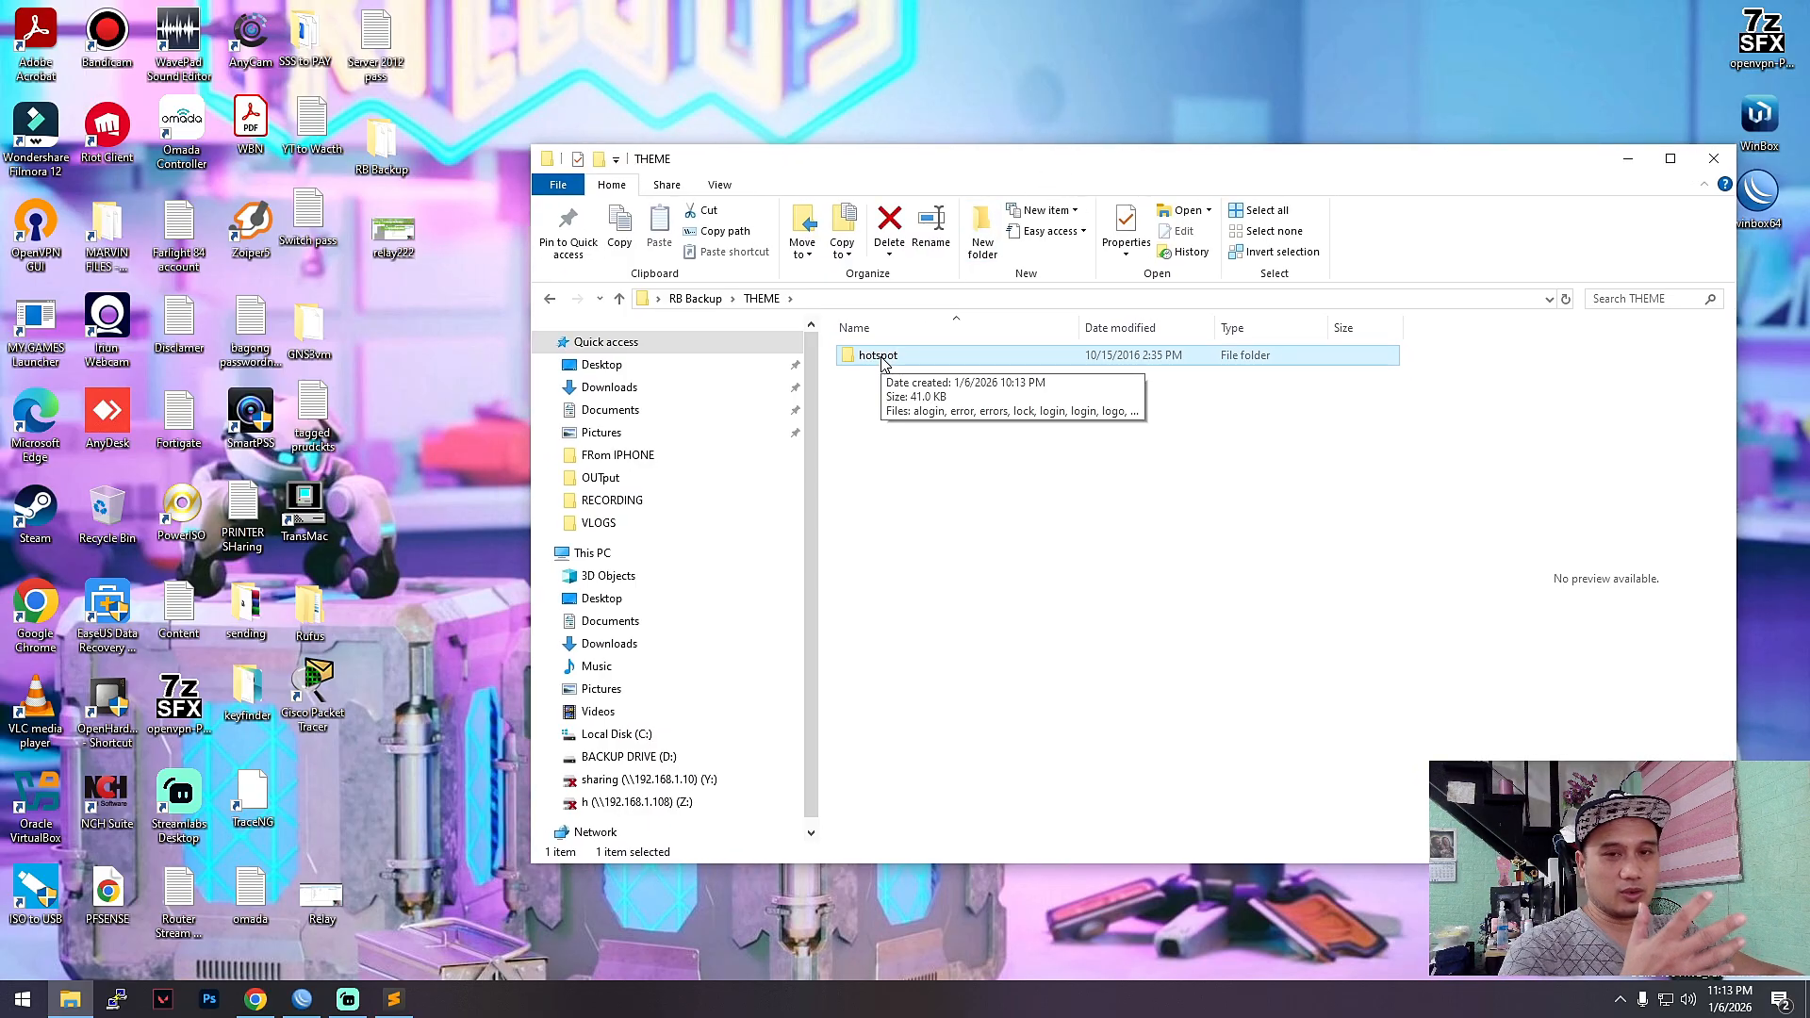
- Switch to WinBox and remove the top-level hotspot directory from the router's file list
left_click(302, 1001)
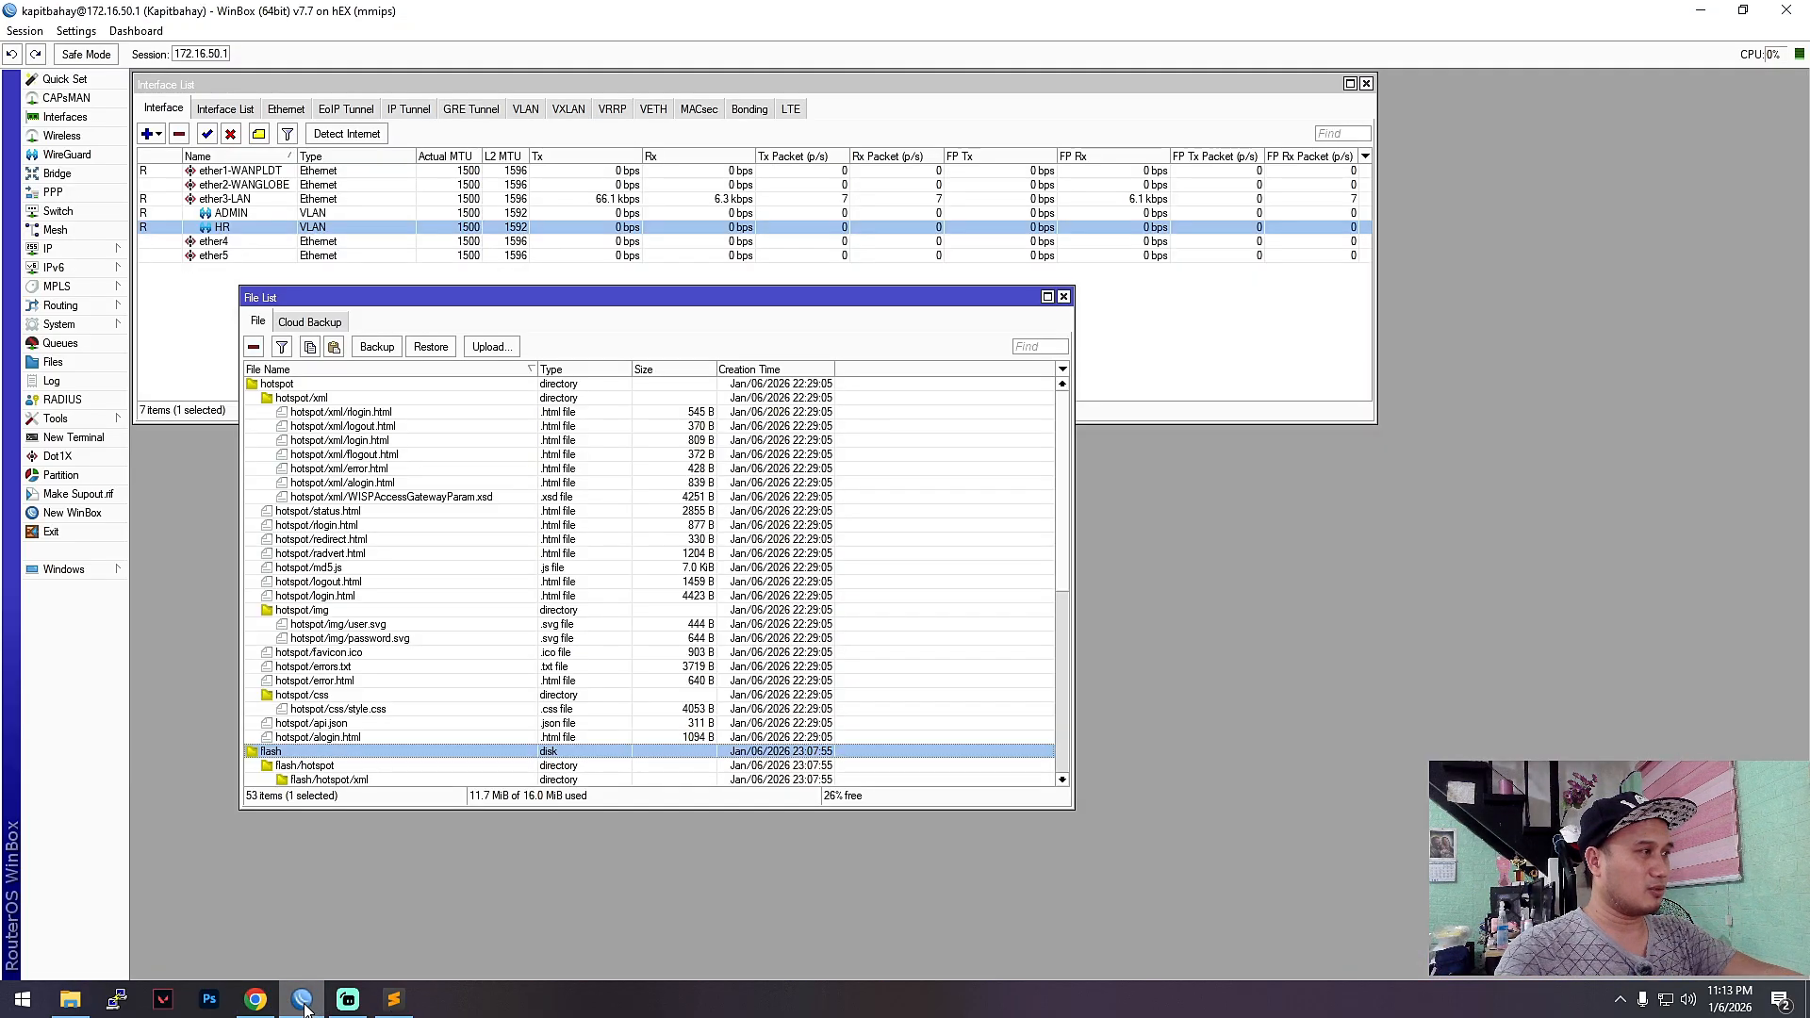
left_click_drag(598, 295, 674, 359)
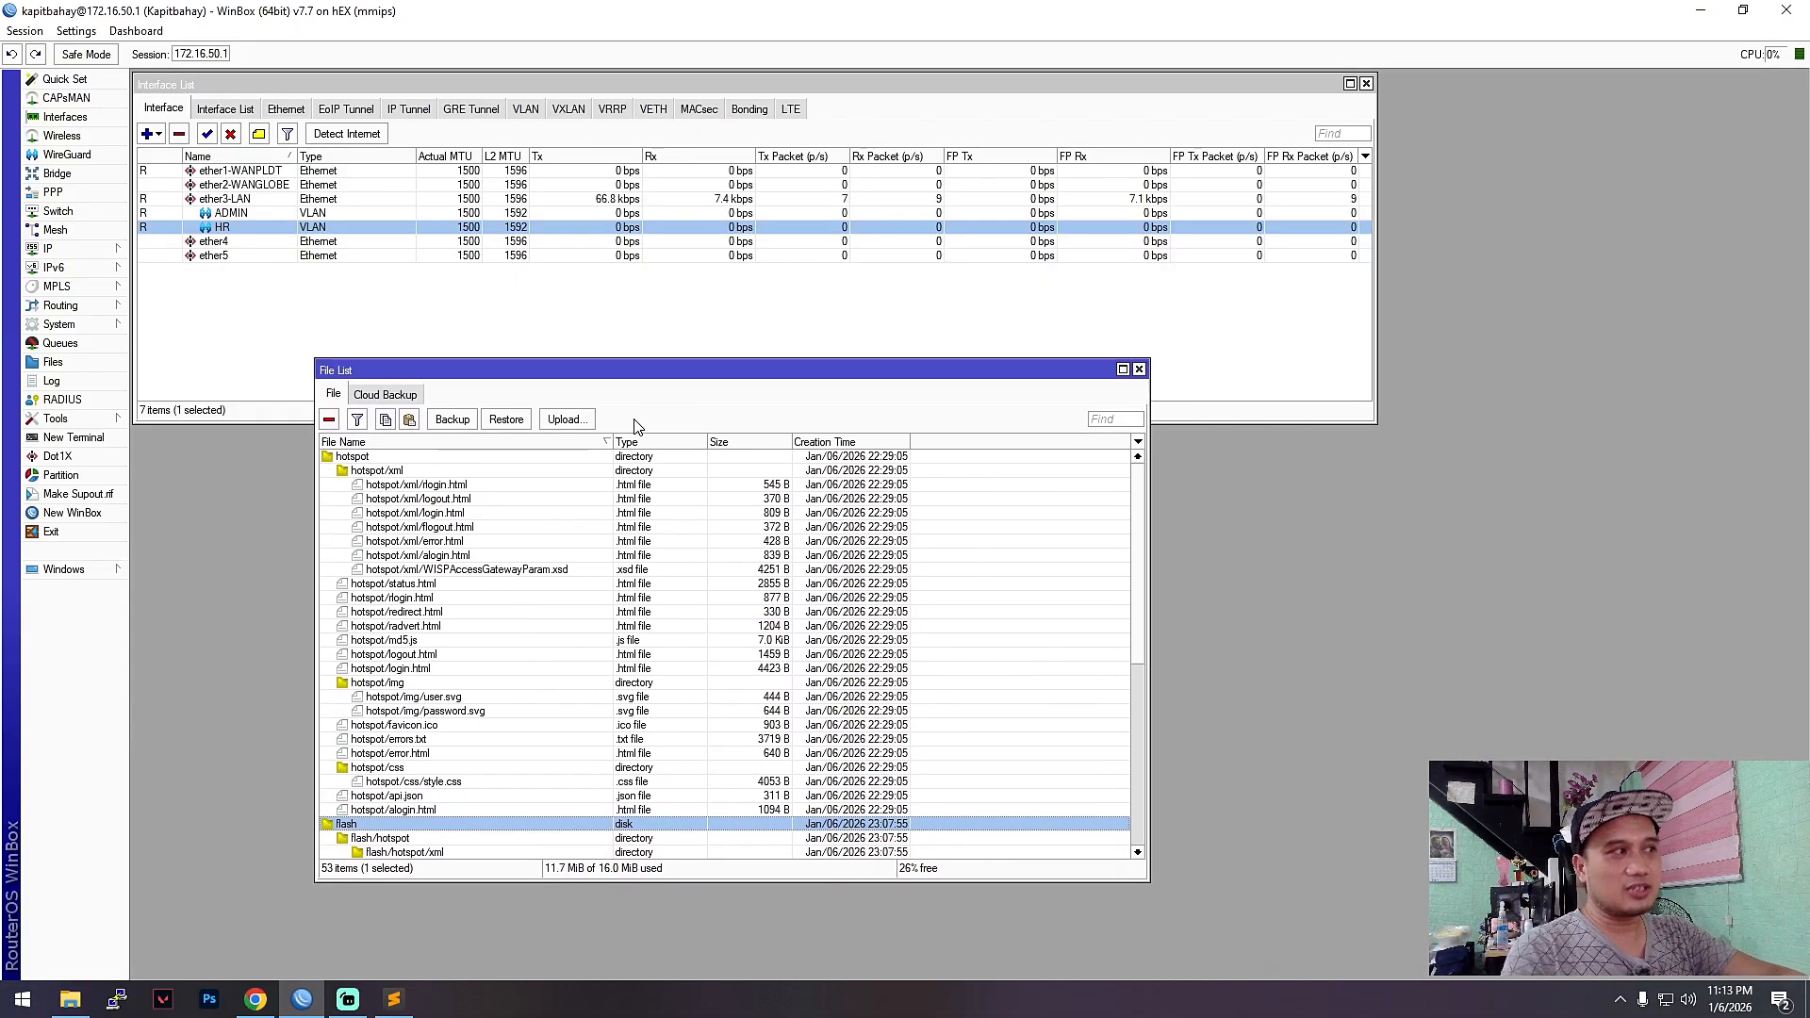
left_click_drag(781, 375, 844, 317)
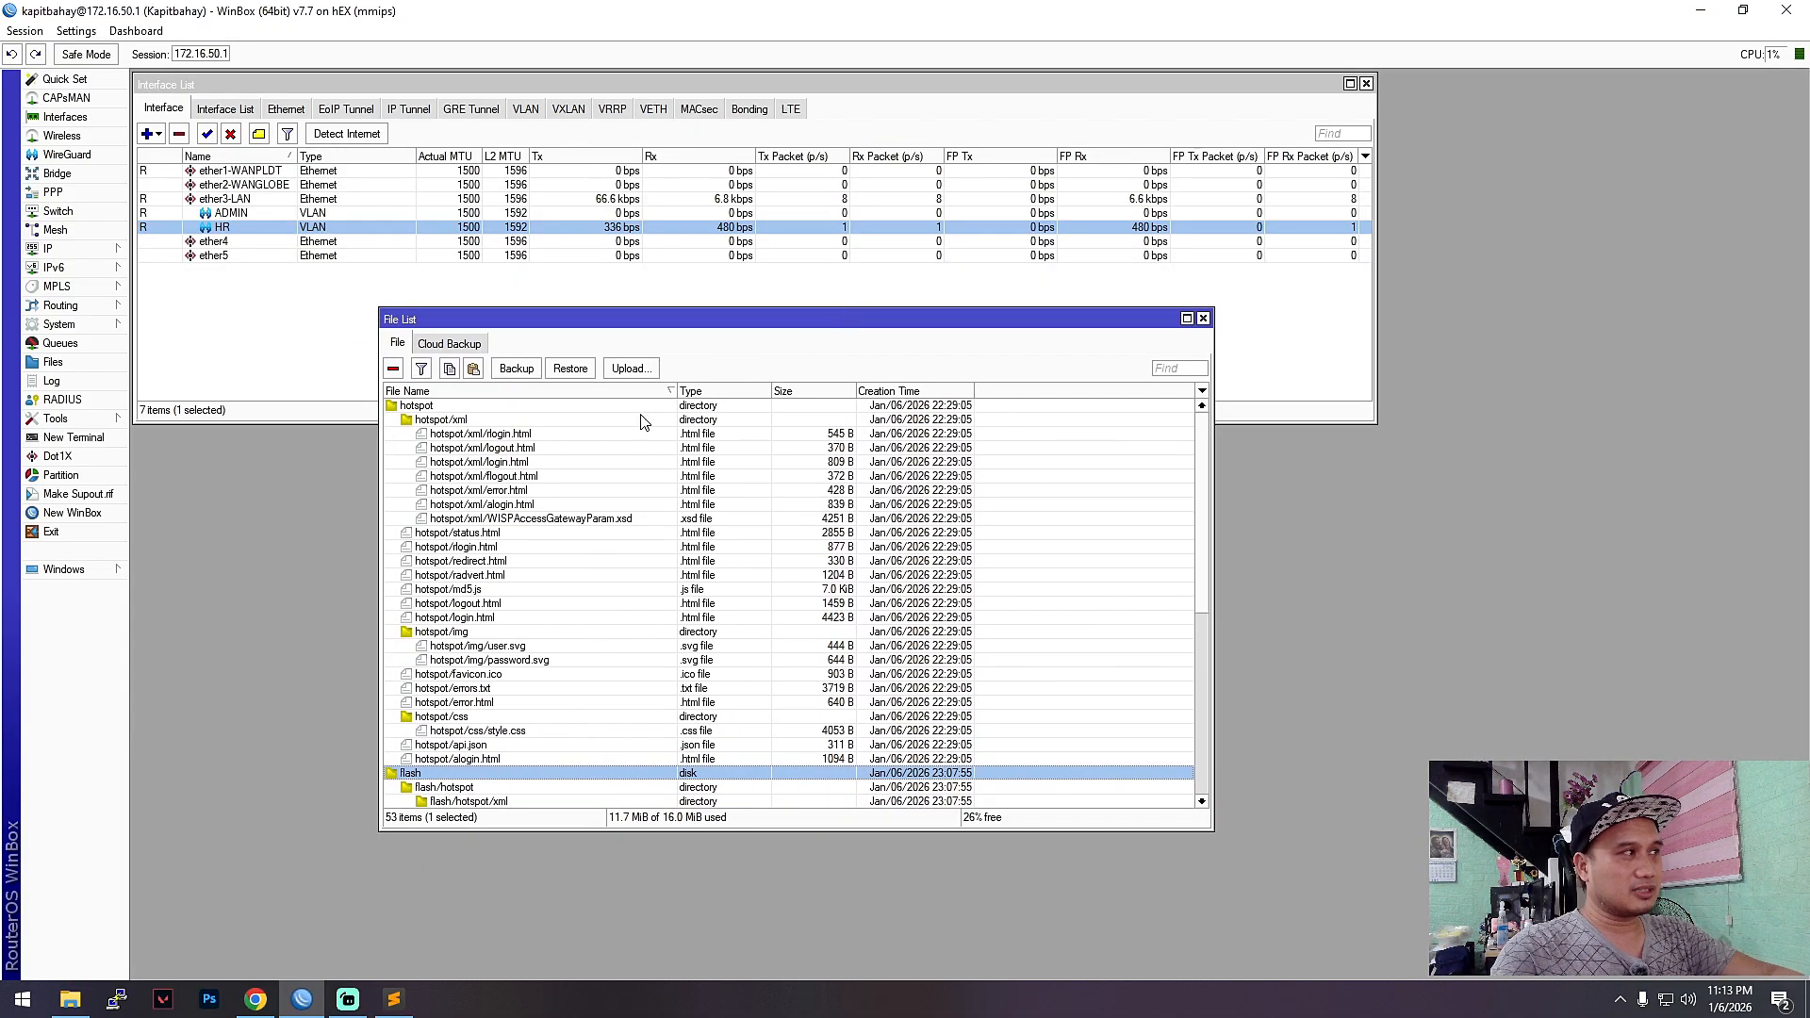
left_click_drag(665, 321, 533, 351)
left_click(361, 466)
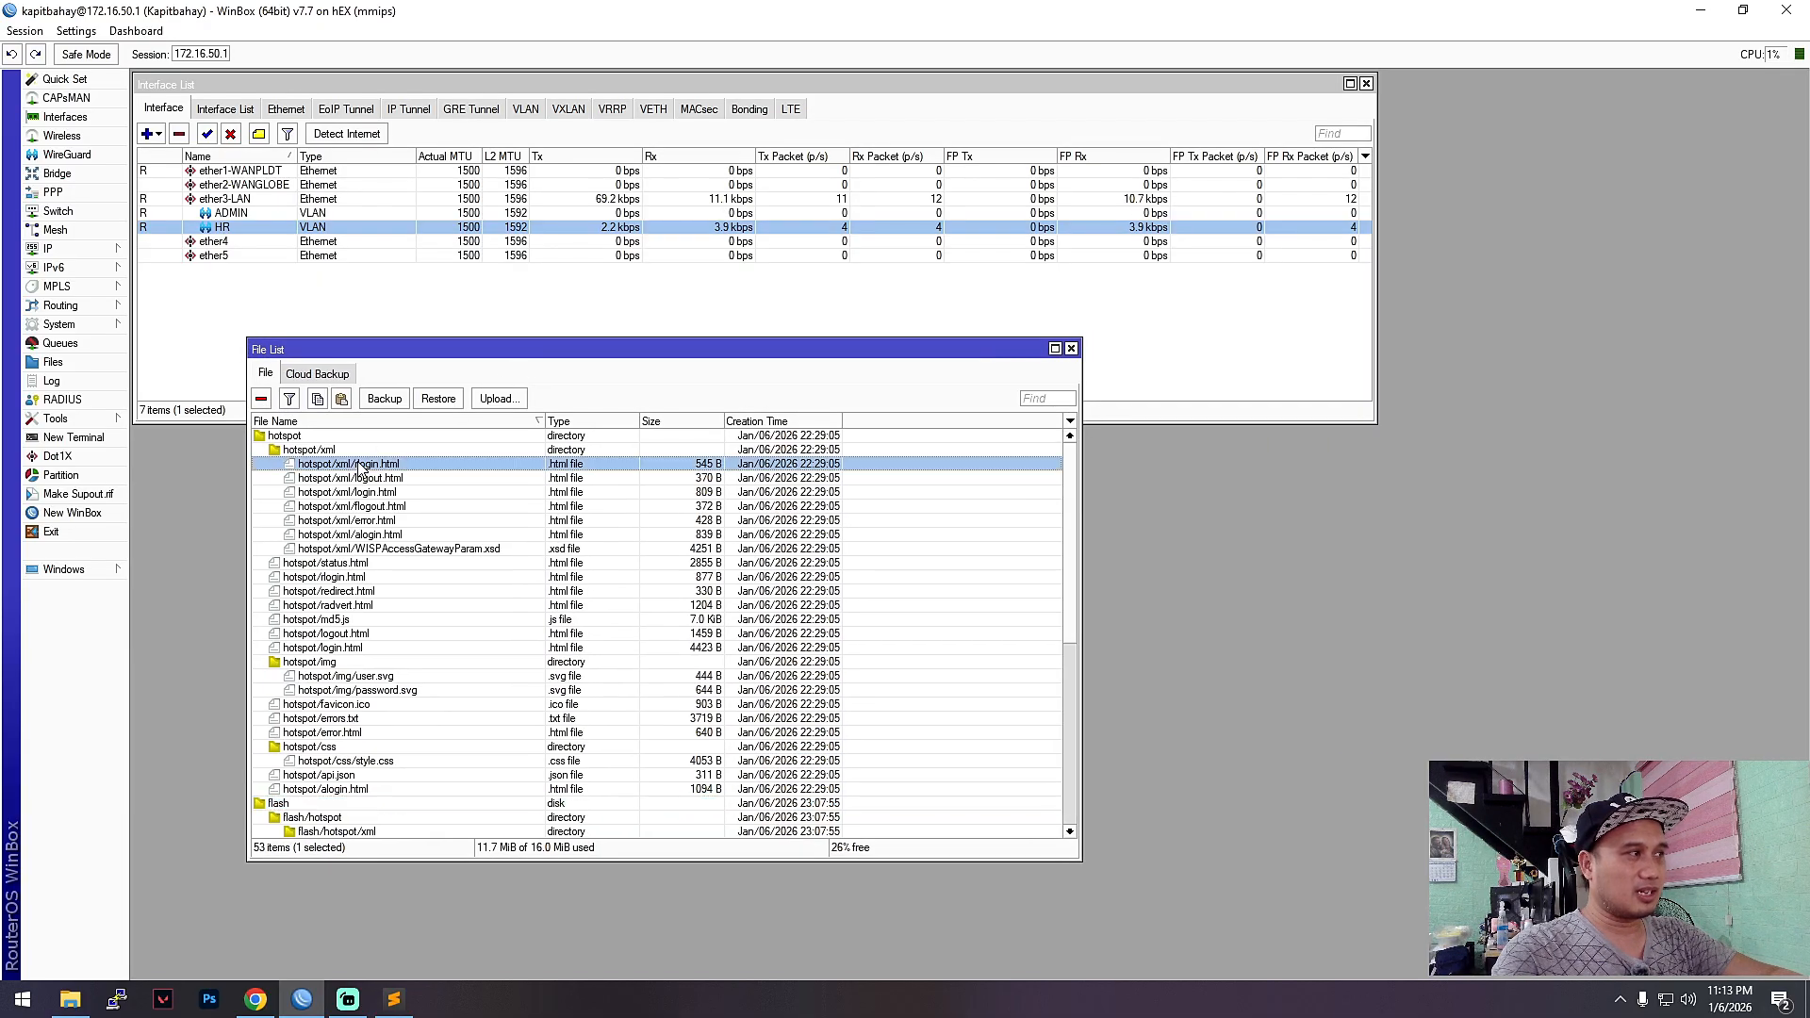
left_click(351, 492)
left_click(287, 437)
left_click_drag(711, 358, 760, 343)
left_click(335, 449)
left_click(334, 423)
left_click(310, 384)
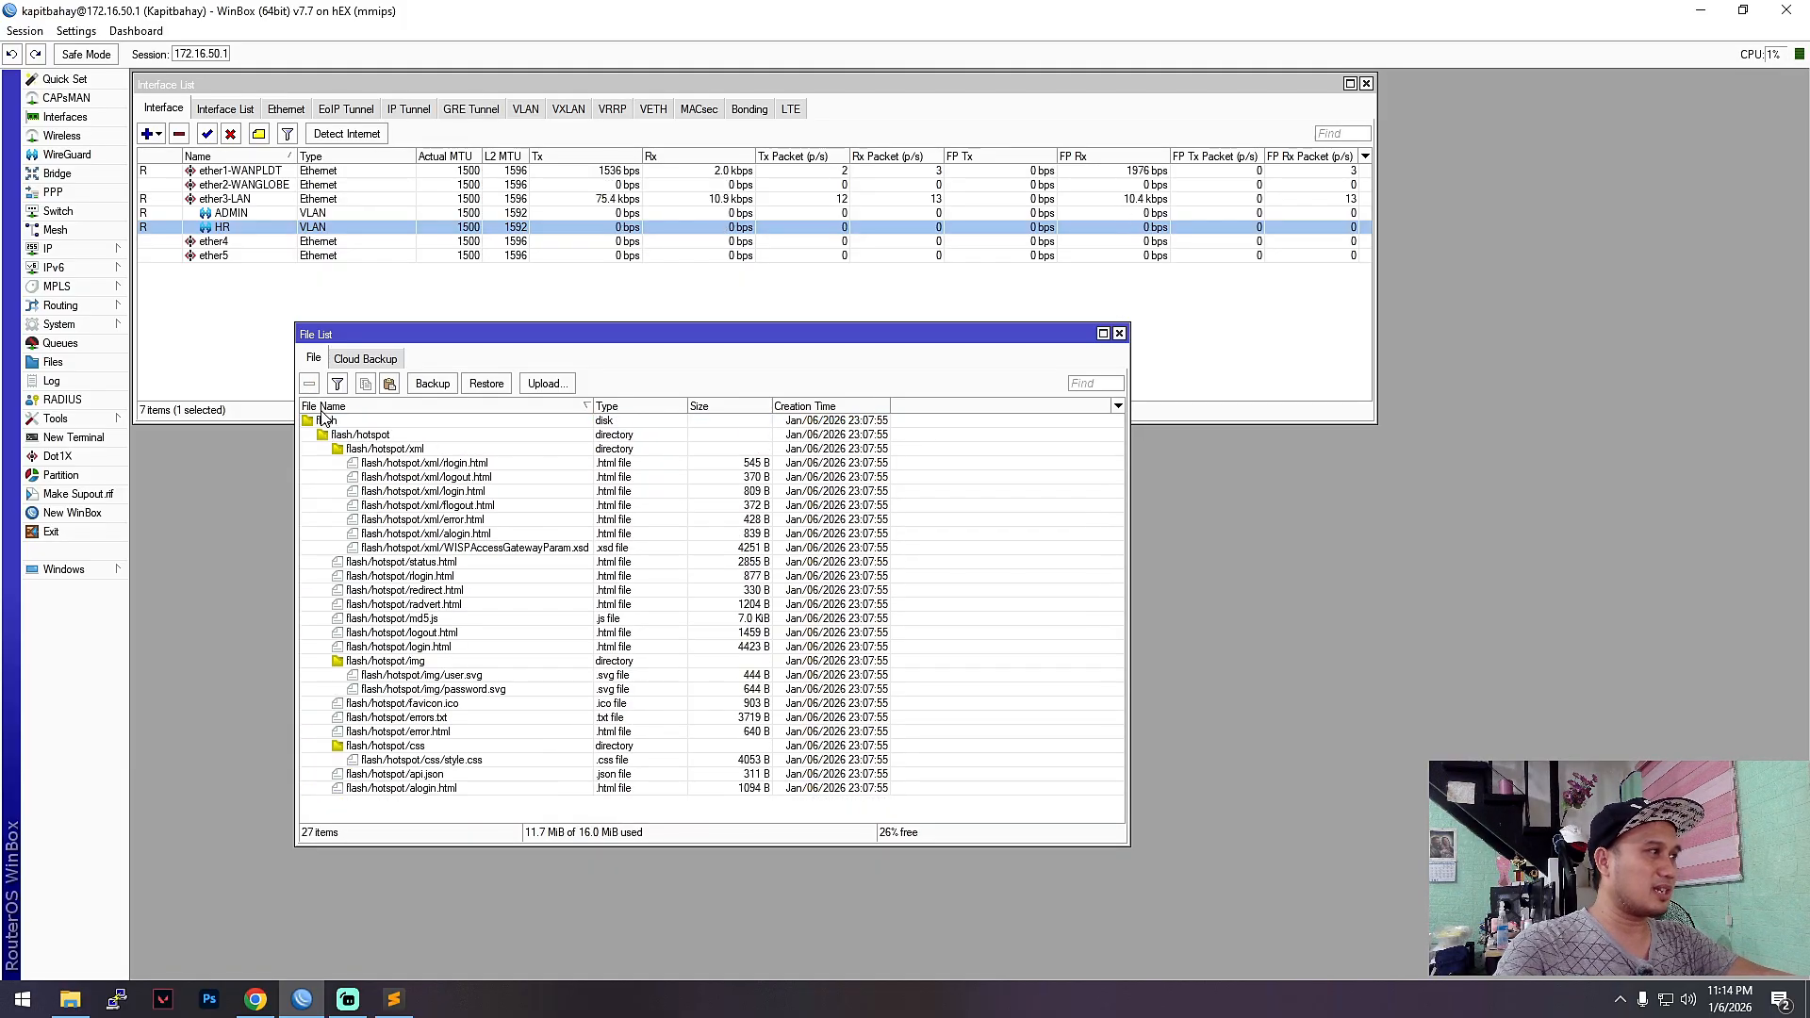
- Try to remove the flash disk from the router's file list
left_click(339, 438)
left_click(328, 423)
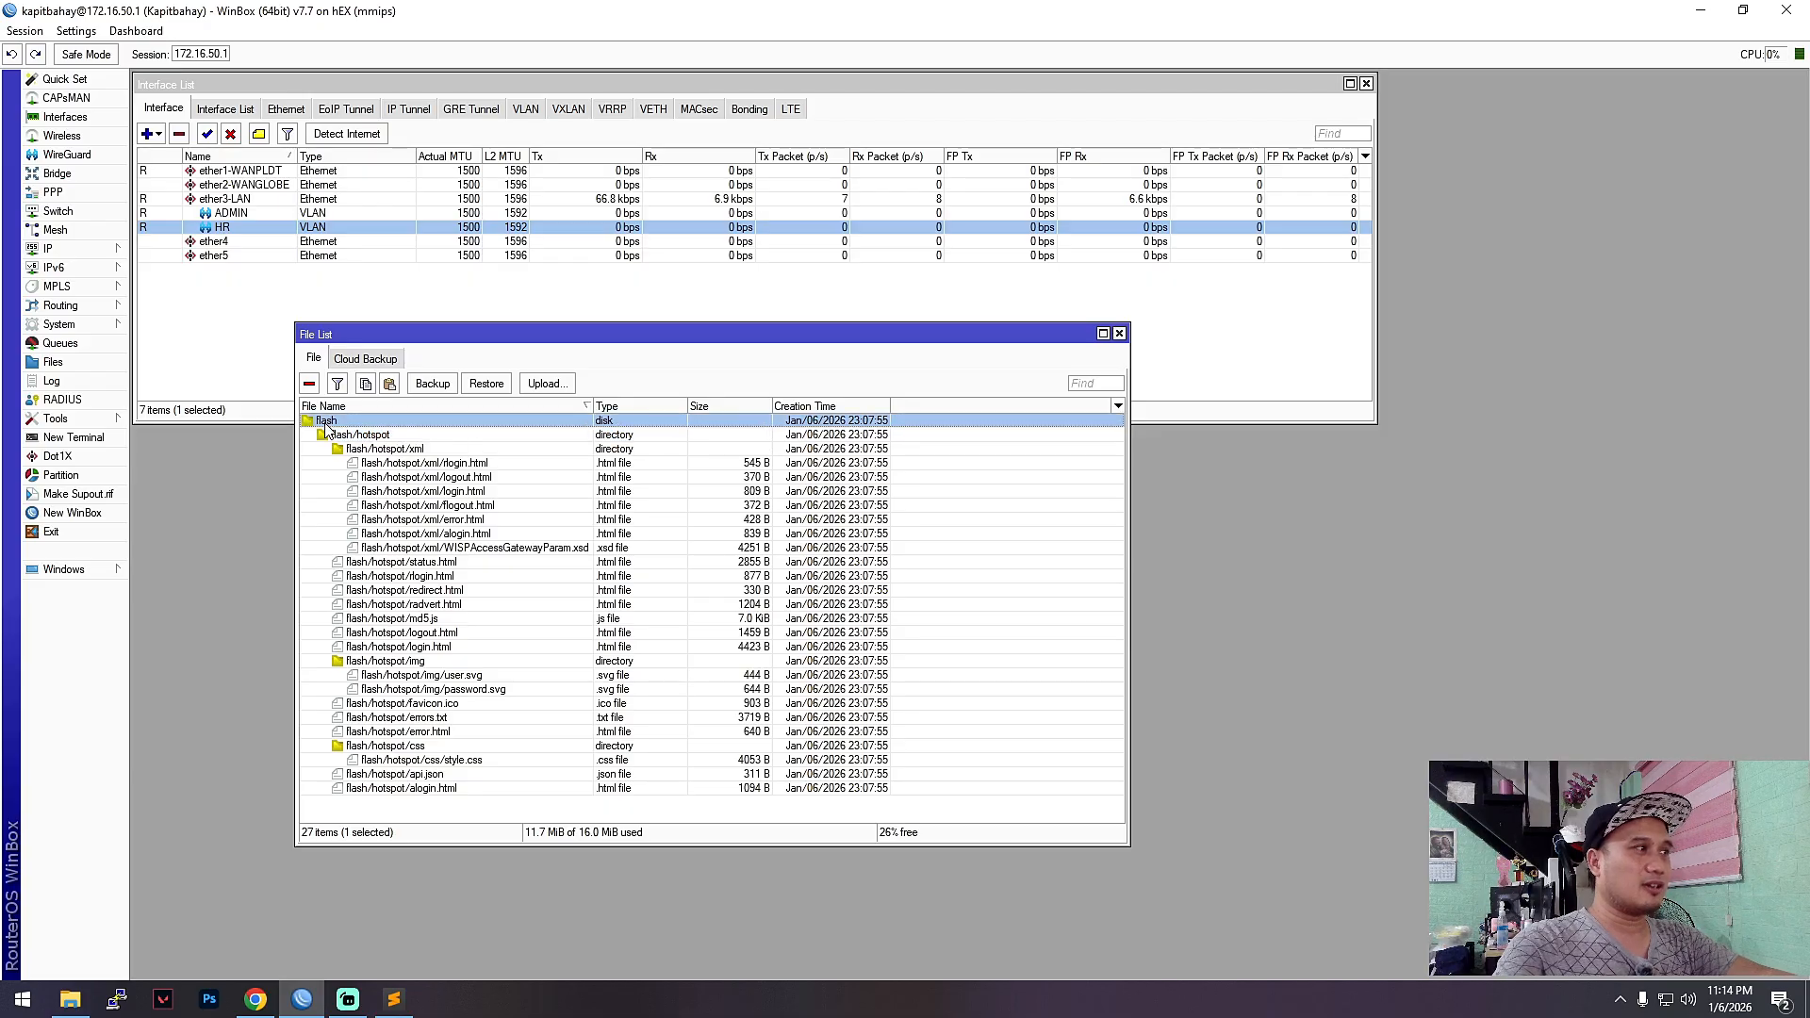
left_click(342, 436)
left_click(328, 424)
left_click(310, 383)
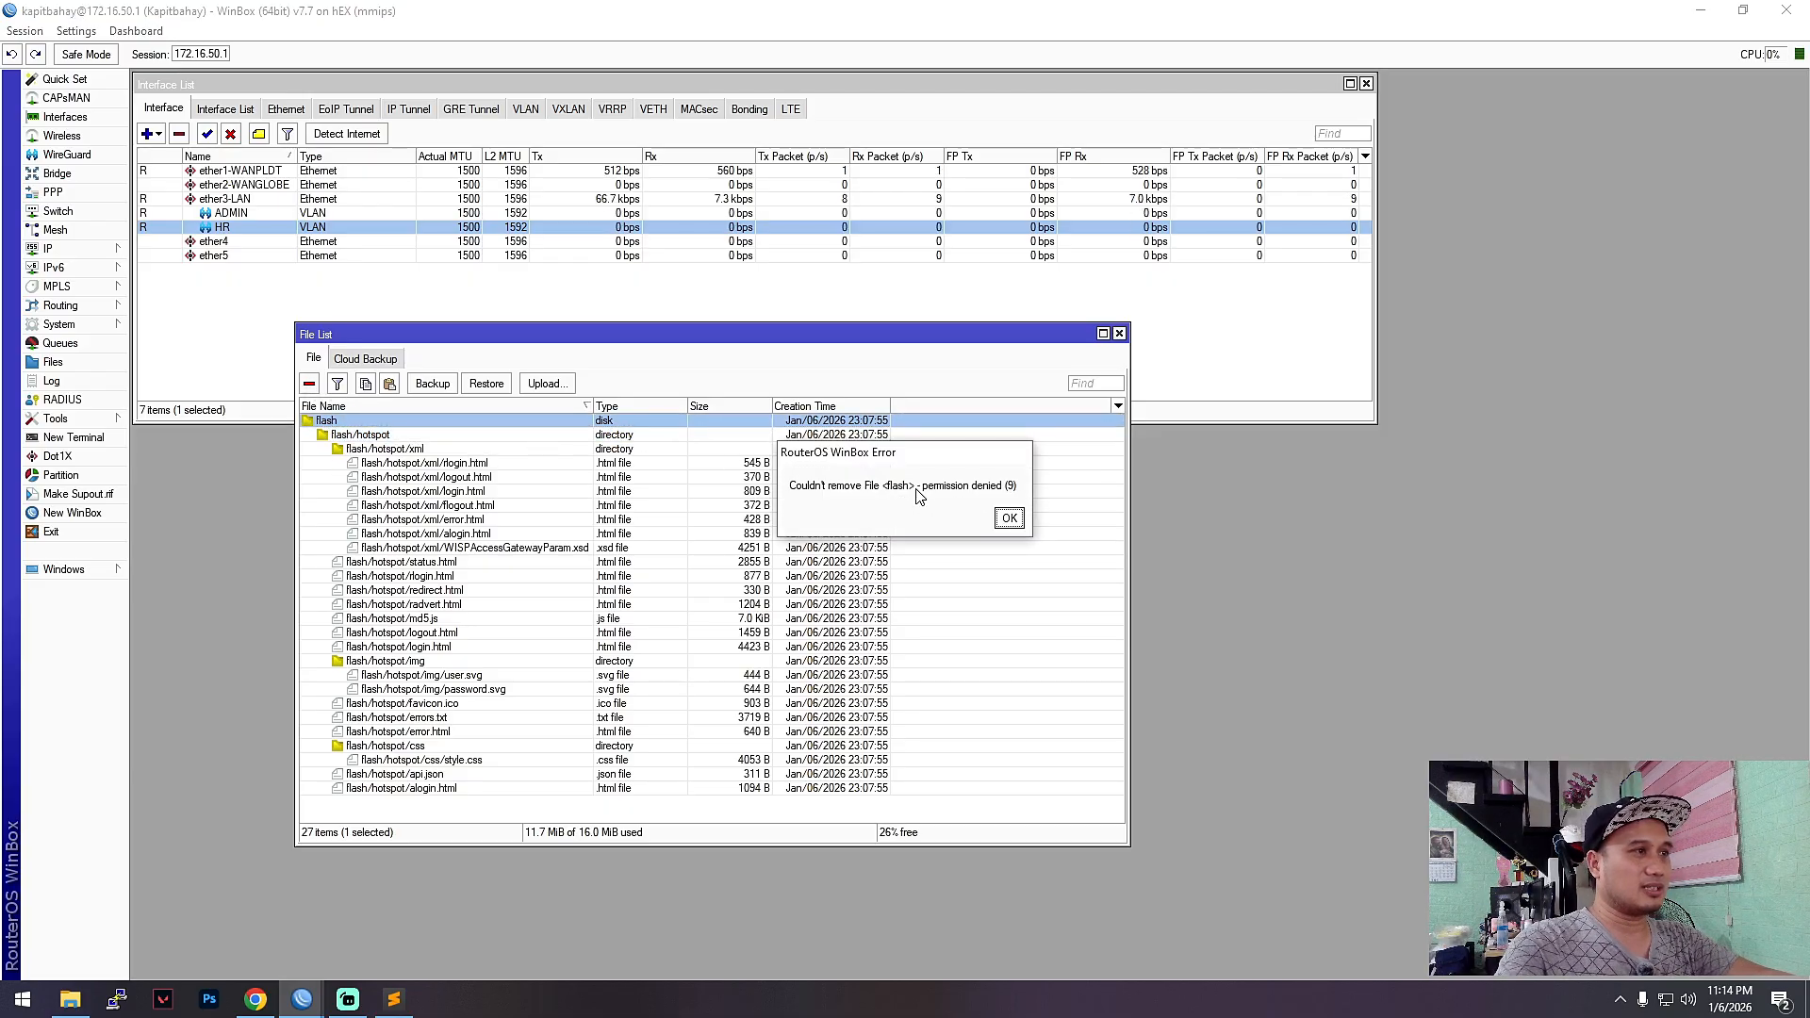
left_click(1007, 518)
- Remove the flash/hotspot directory from the router's file list
left_click(374, 437)
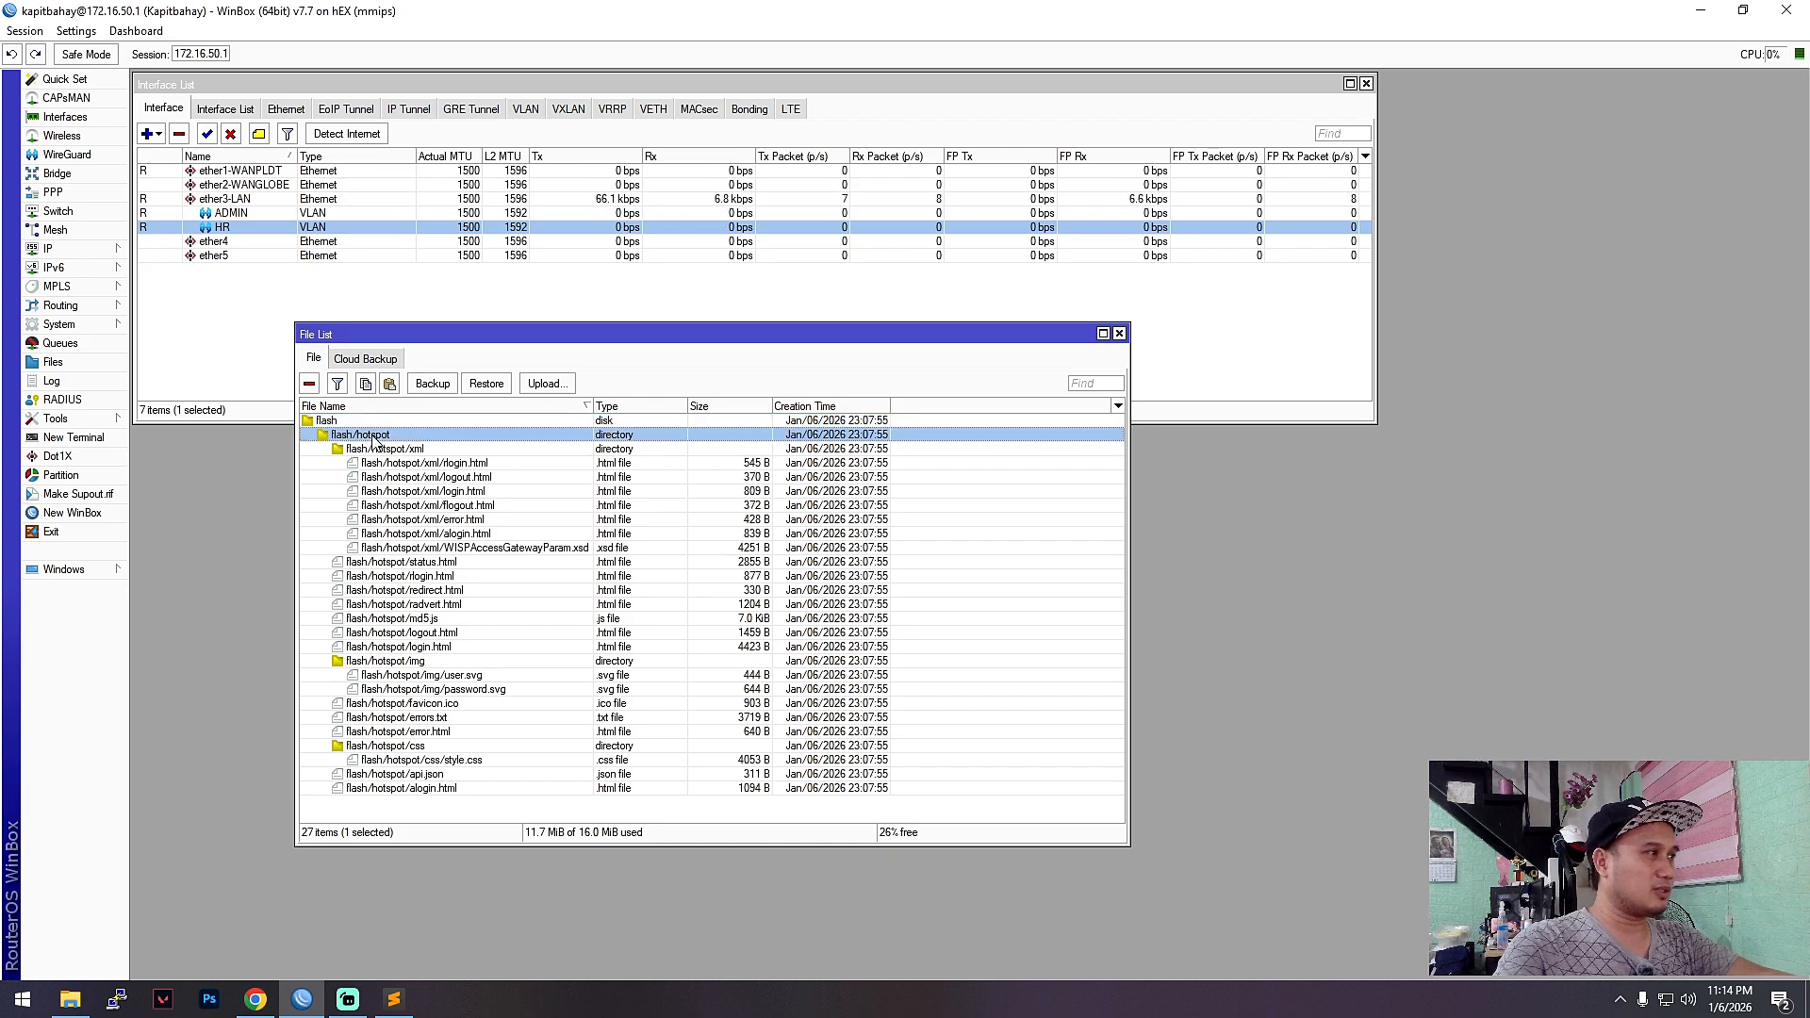
left_click(309, 384)
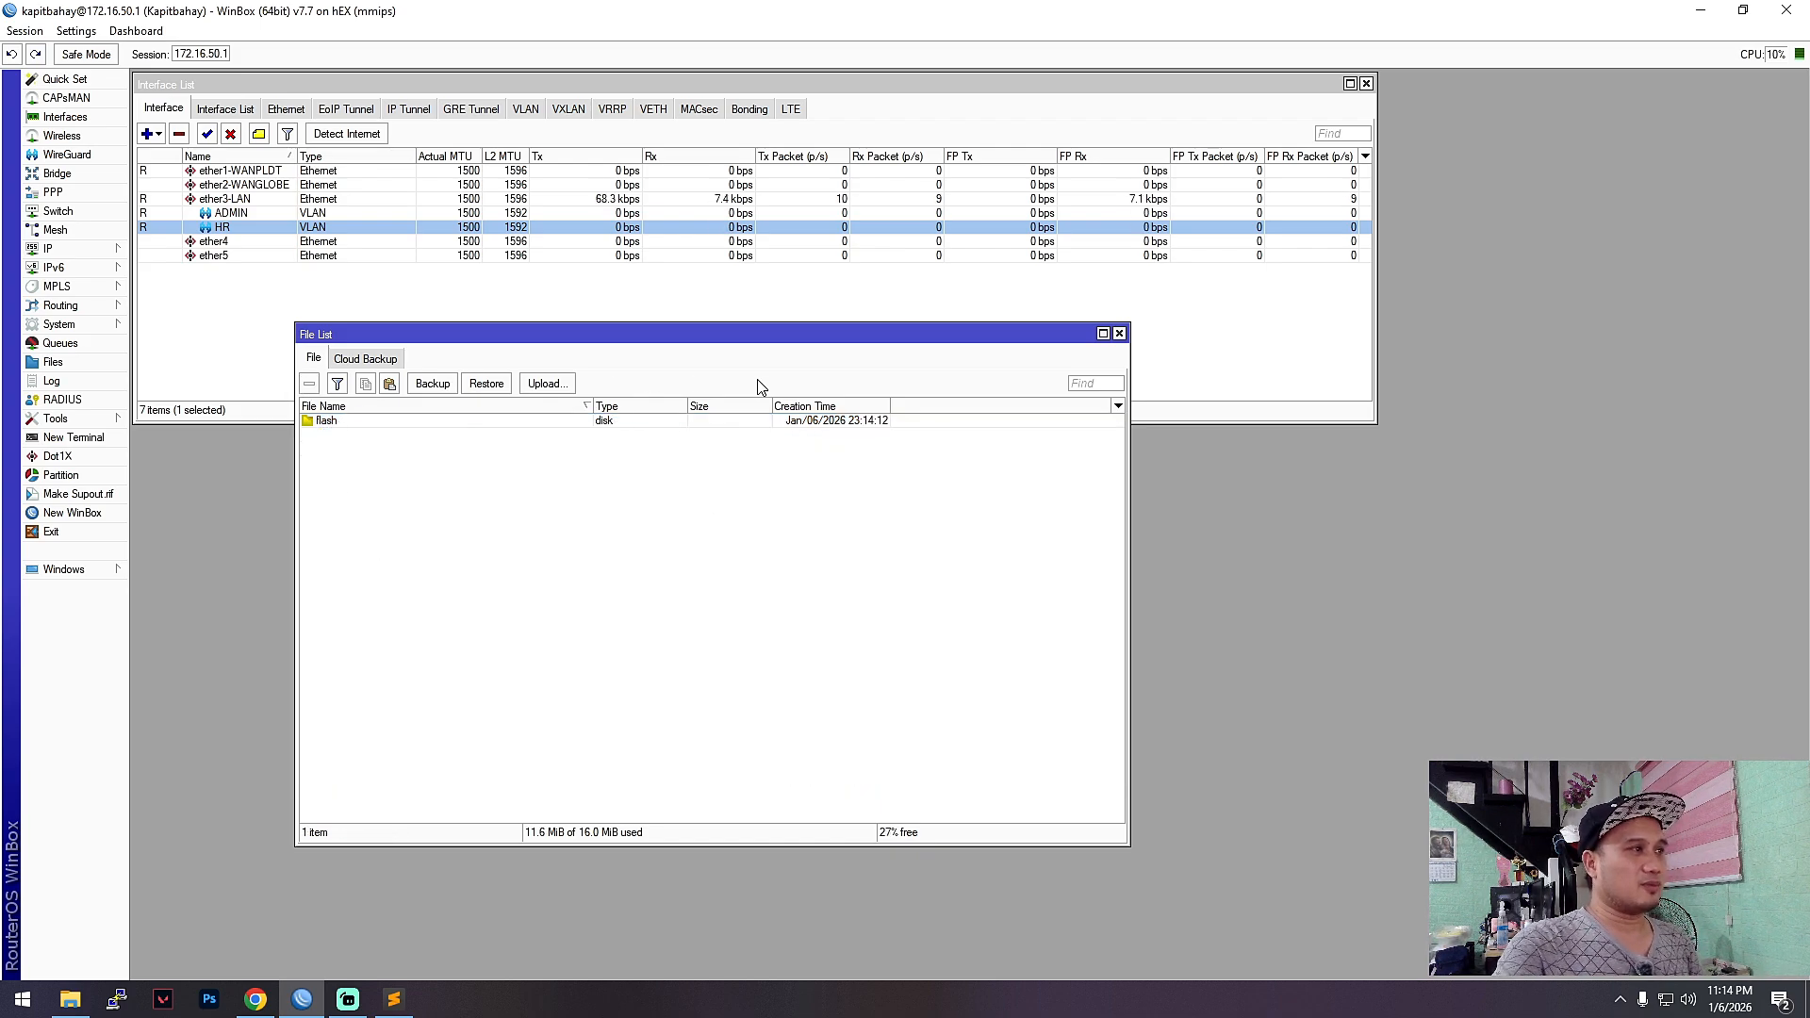
mouse_move(997, 344)
left_mouse_down()
mouse_move(923, 398)
mouse_move(999, 345)
left_mouse_up()
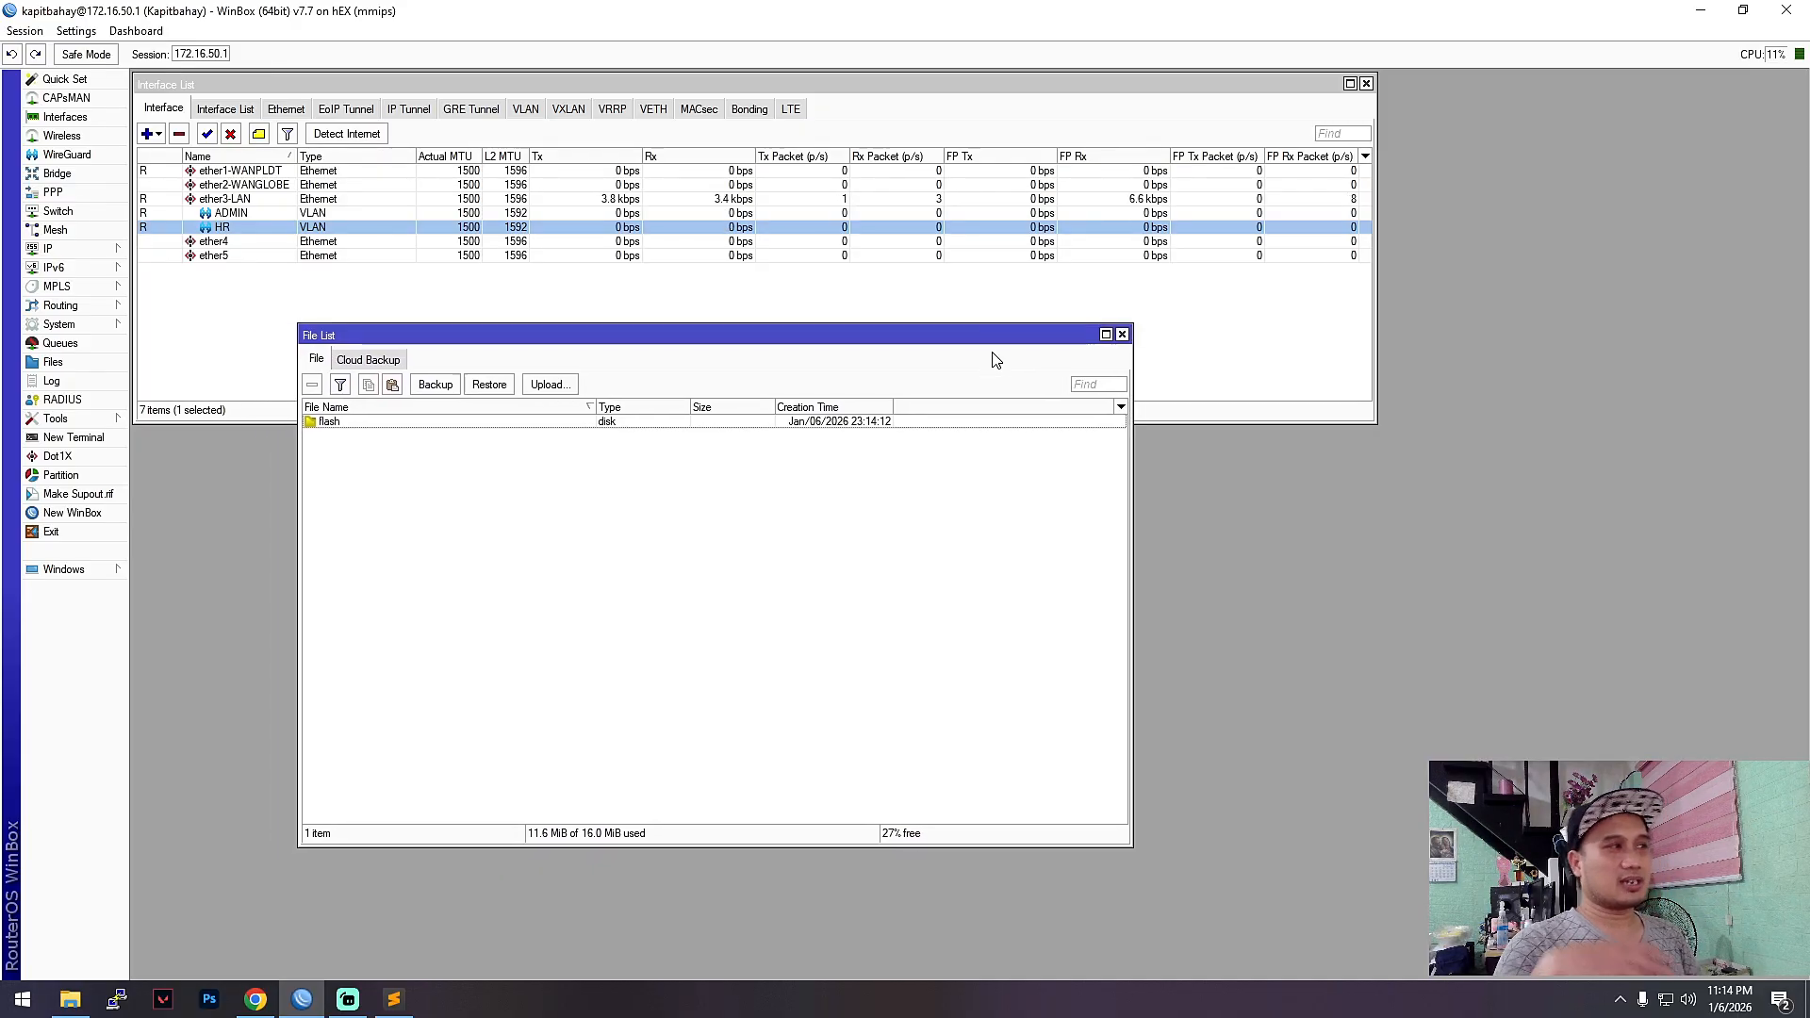
- Copy the customized hotspot folder from the THEME folder in File Explorer into the router's flash directory
left_click(70, 999)
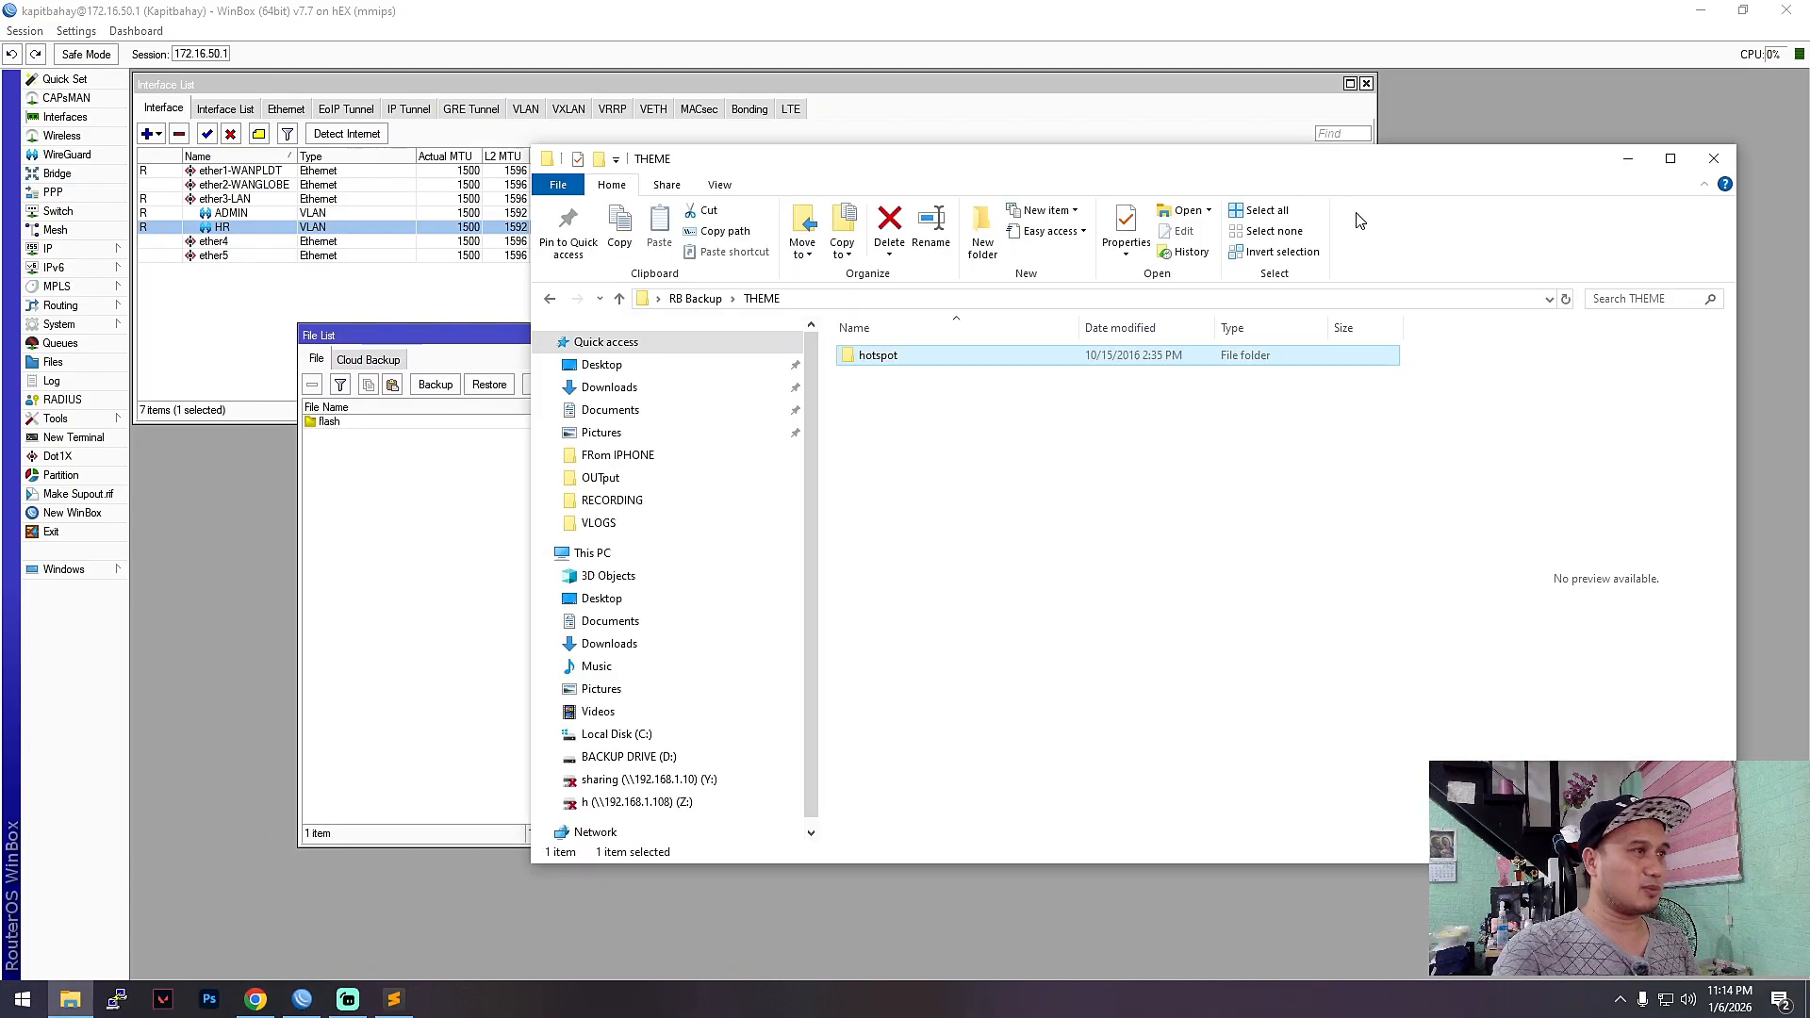
double_click(940, 358)
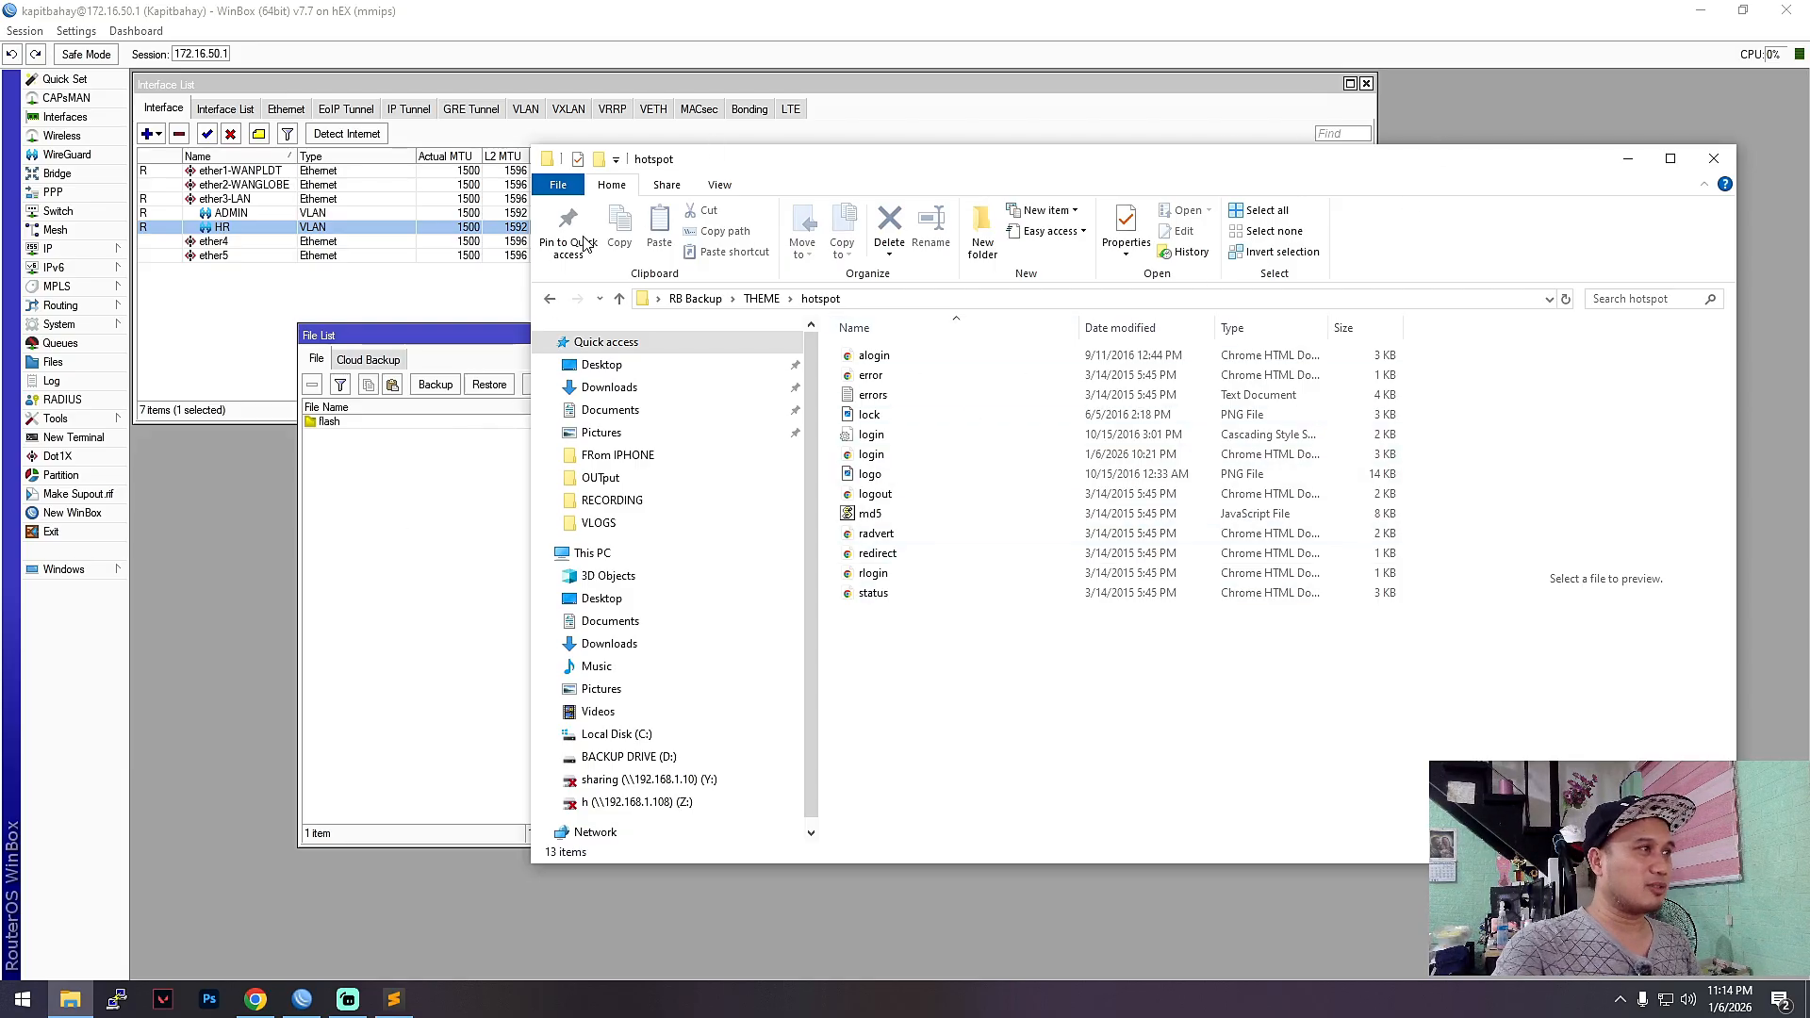
left_click_drag(731, 163, 839, 194)
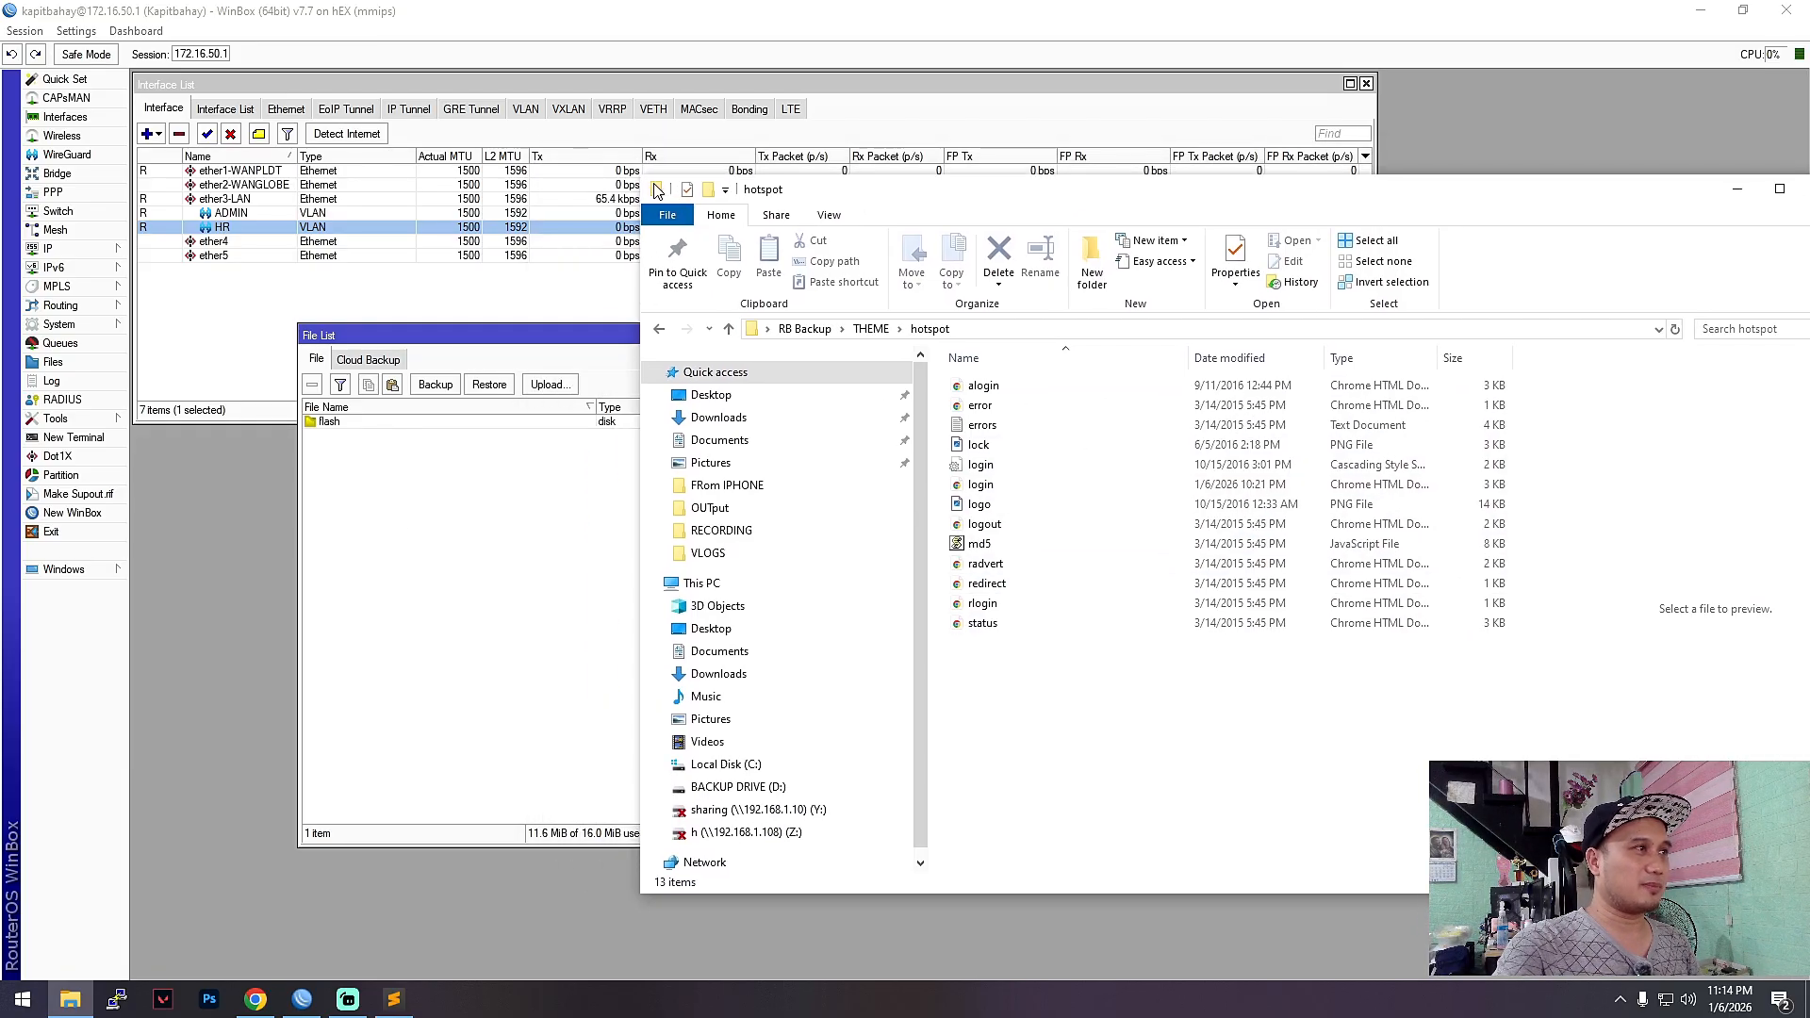
left_click_drag(642, 180, 982, 368)
left_click_drag(1255, 390, 1150, 300)
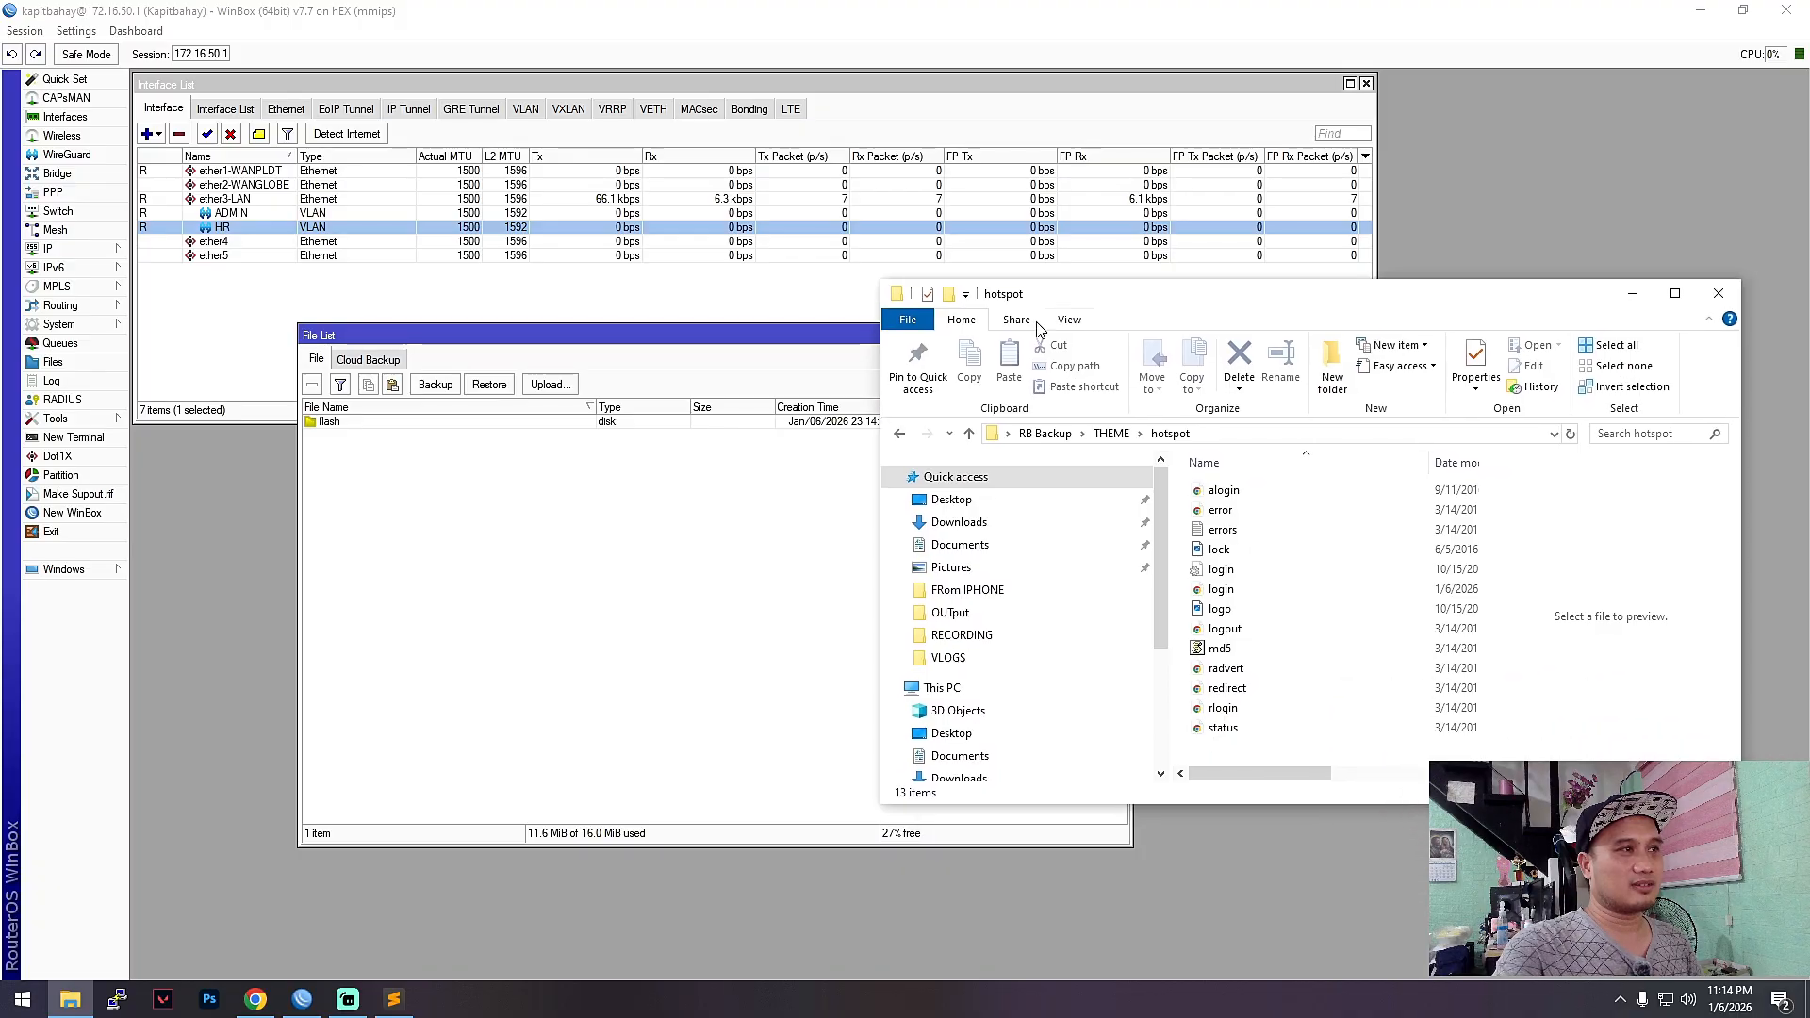
left_click(970, 434)
left_click_drag(1238, 500, 370, 426)
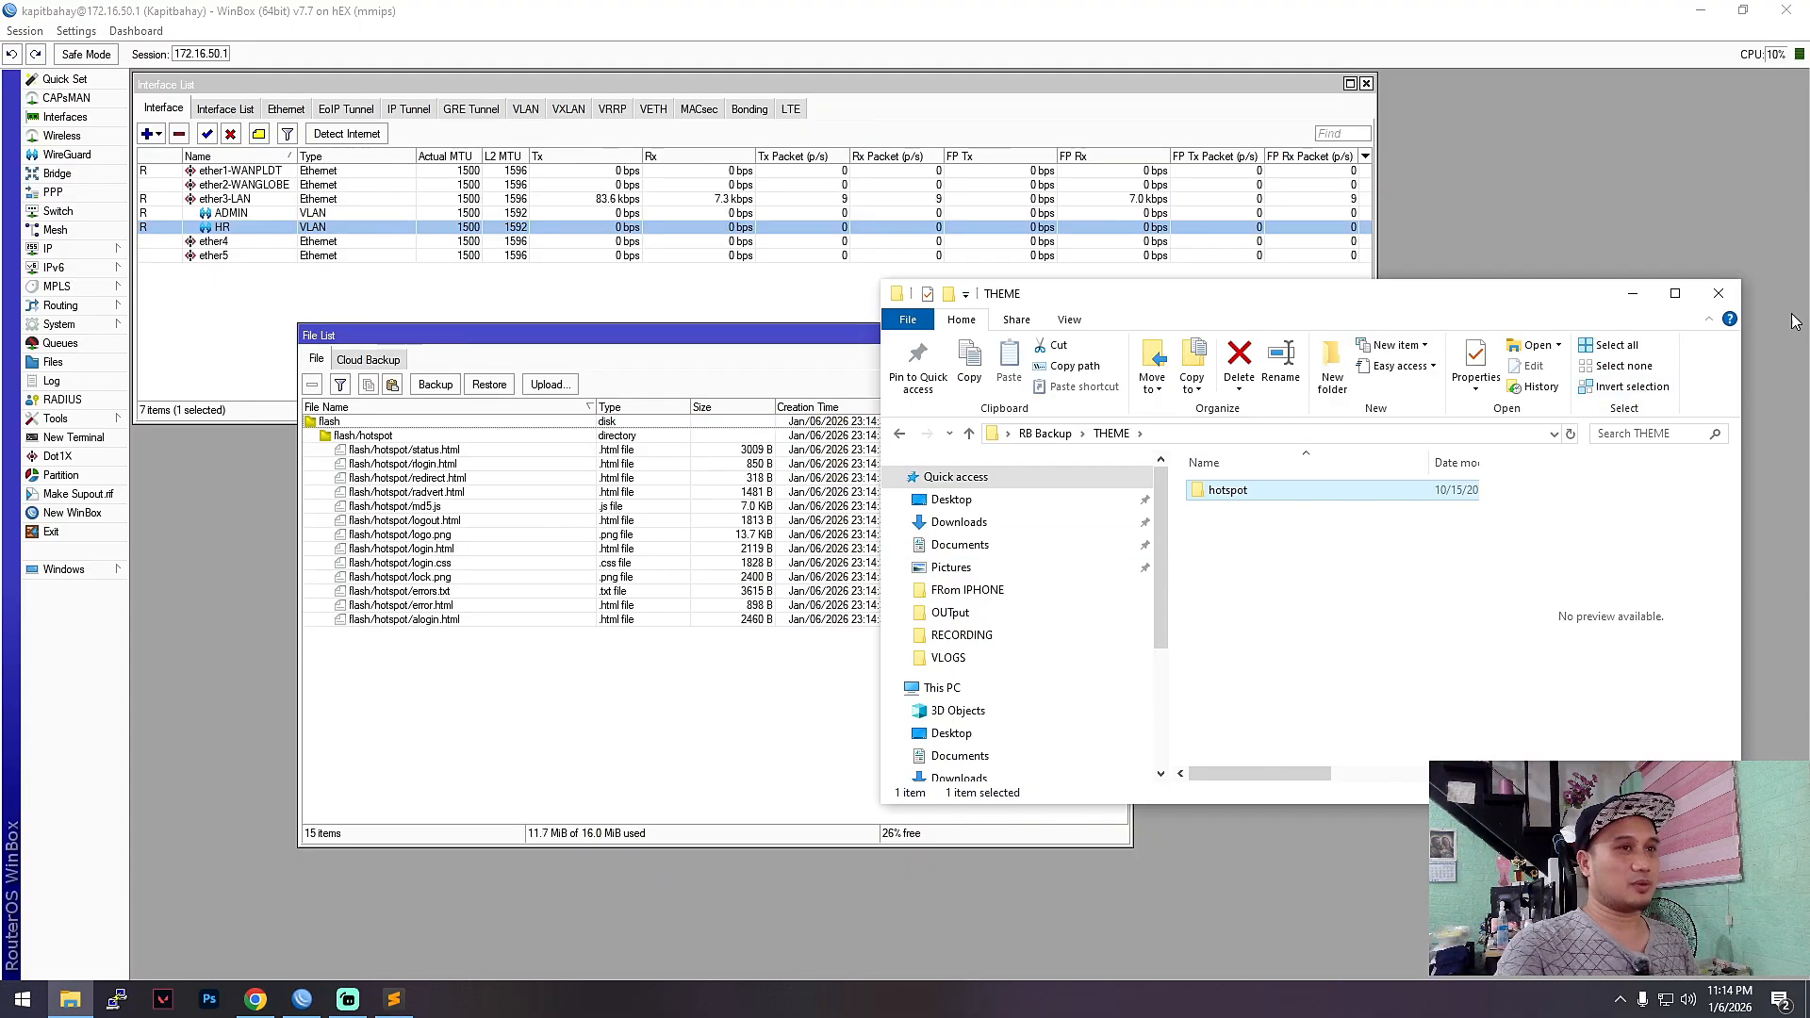
- Close the THEME folder window and the router's file list
left_click_drag(1556, 303, 1320, 247)
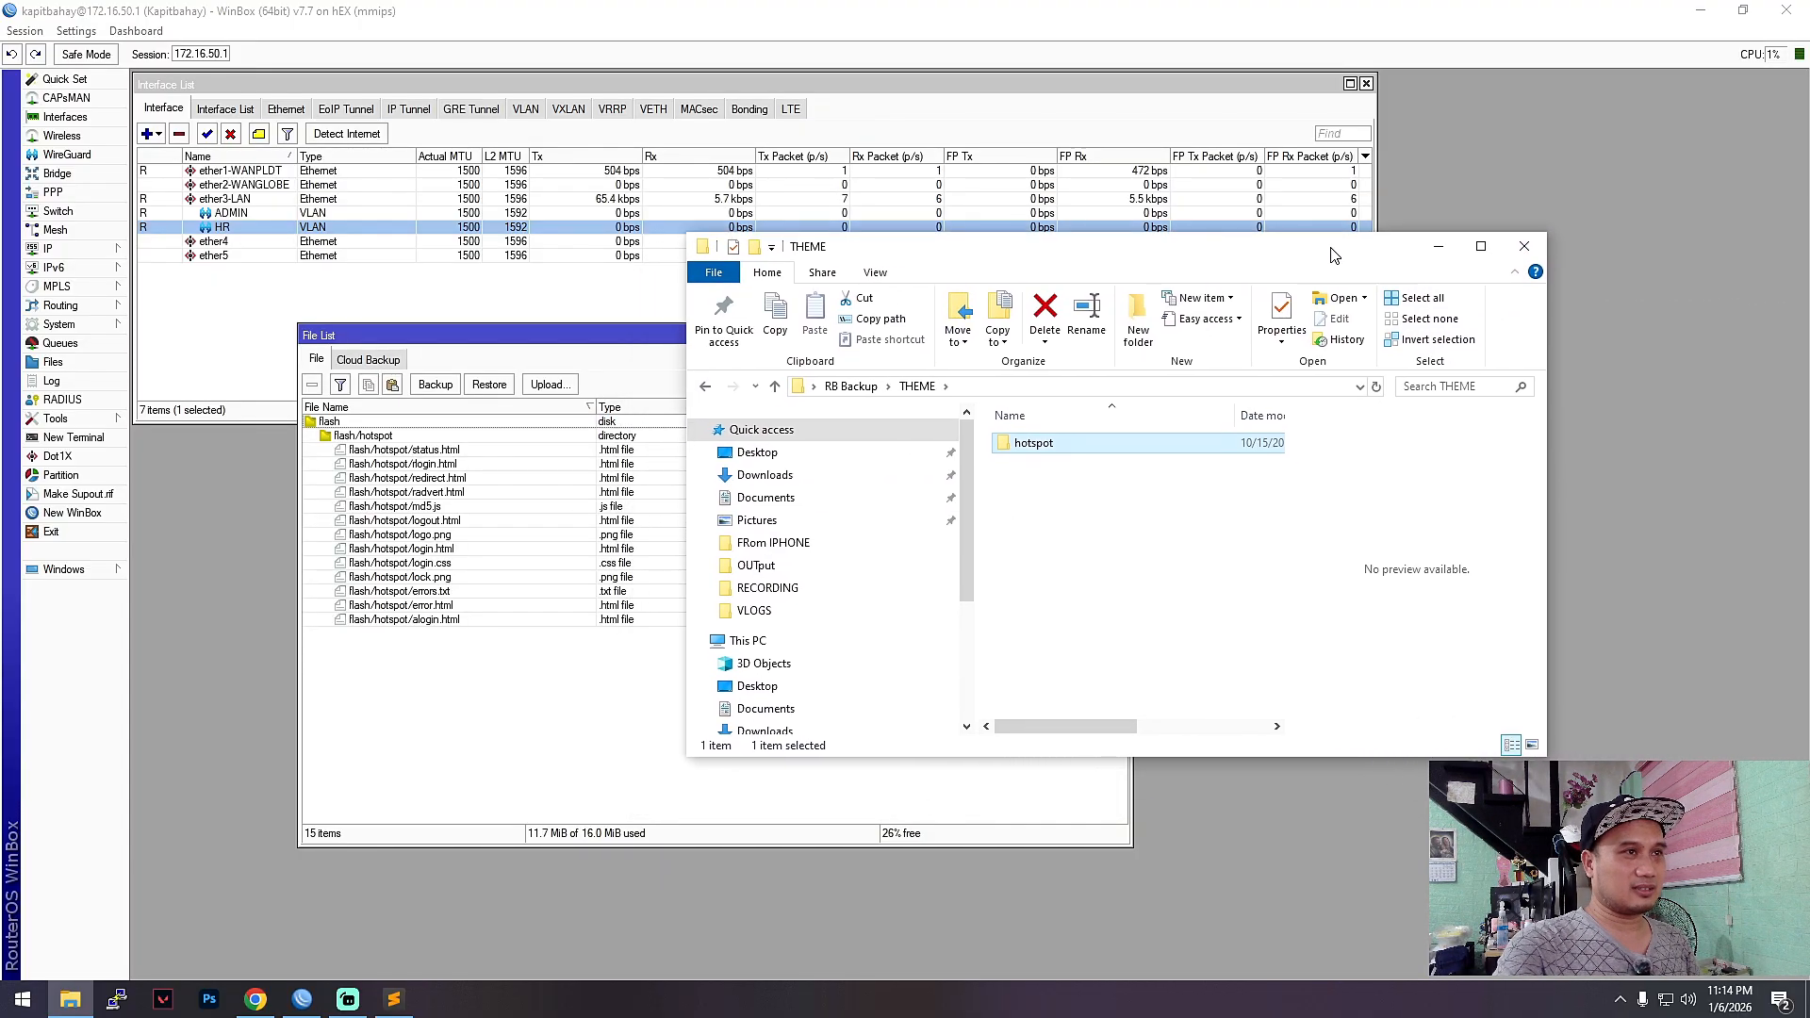
left_click(1525, 246)
left_click_drag(703, 347, 617, 427)
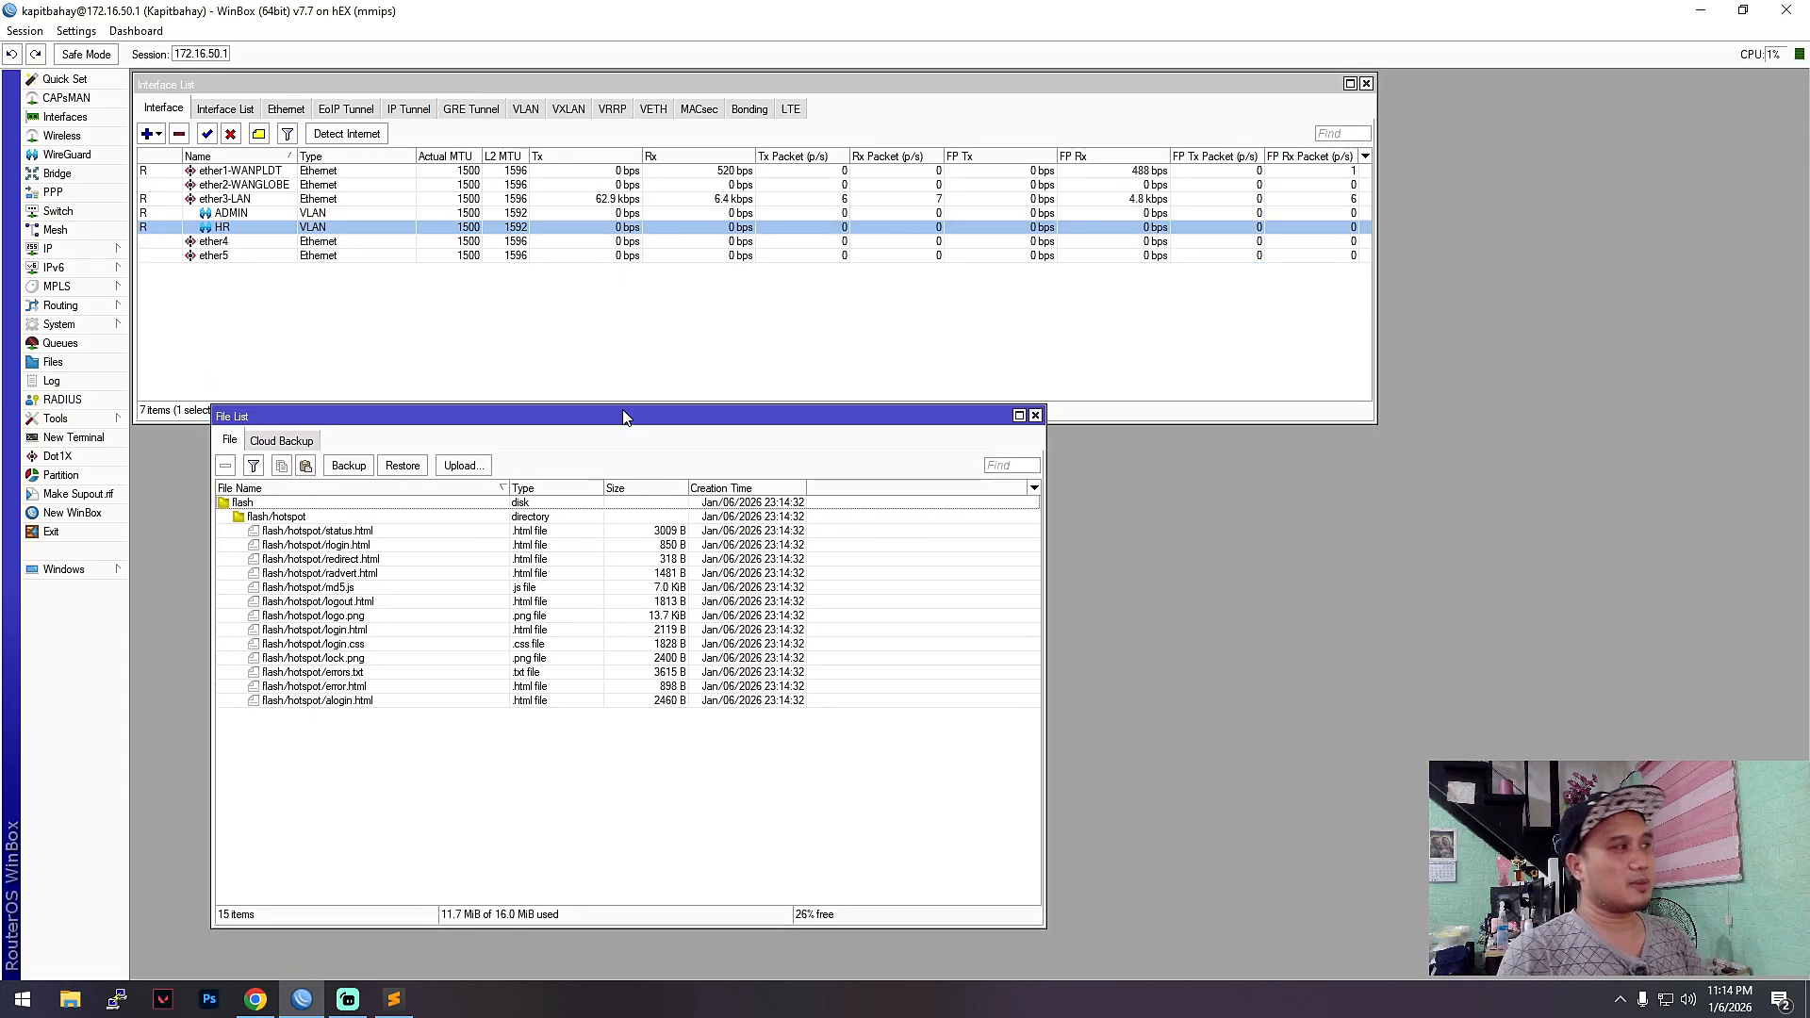
left_click(1035, 416)
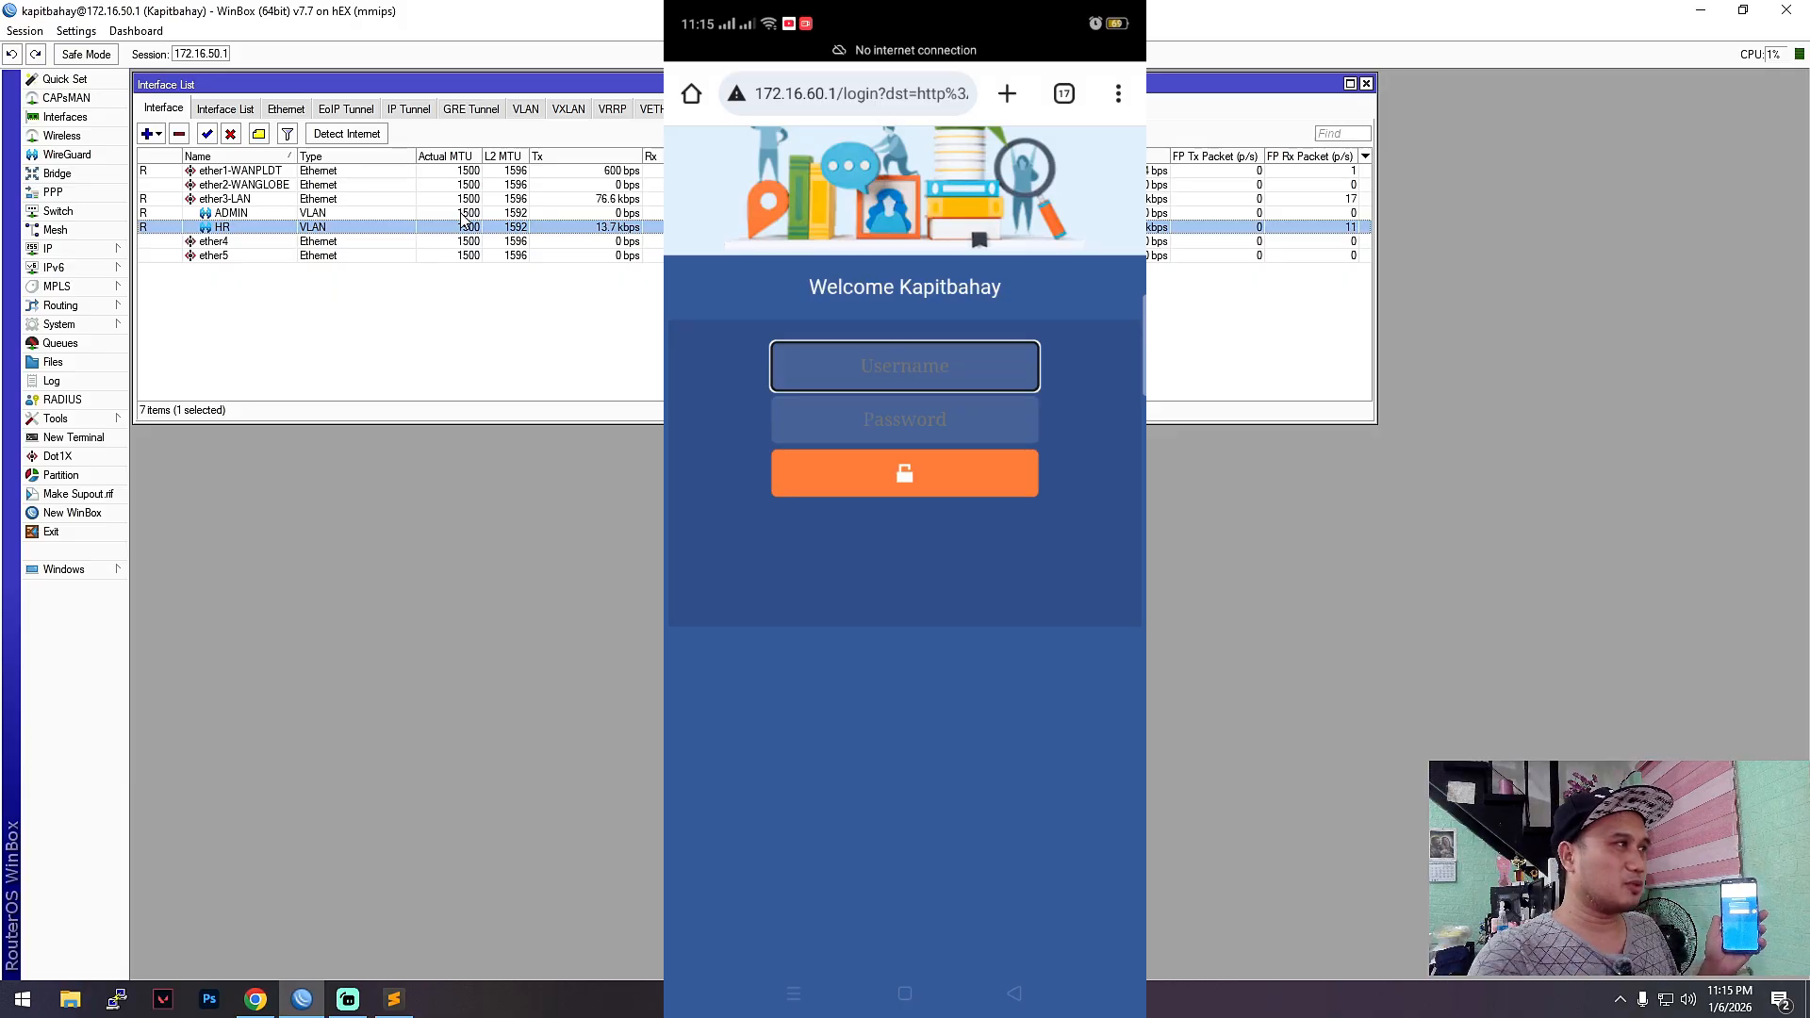
mouse_move(608, 83)
left_mouse_down()
mouse_move(686, 130)
mouse_move(607, 80)
left_mouse_up()
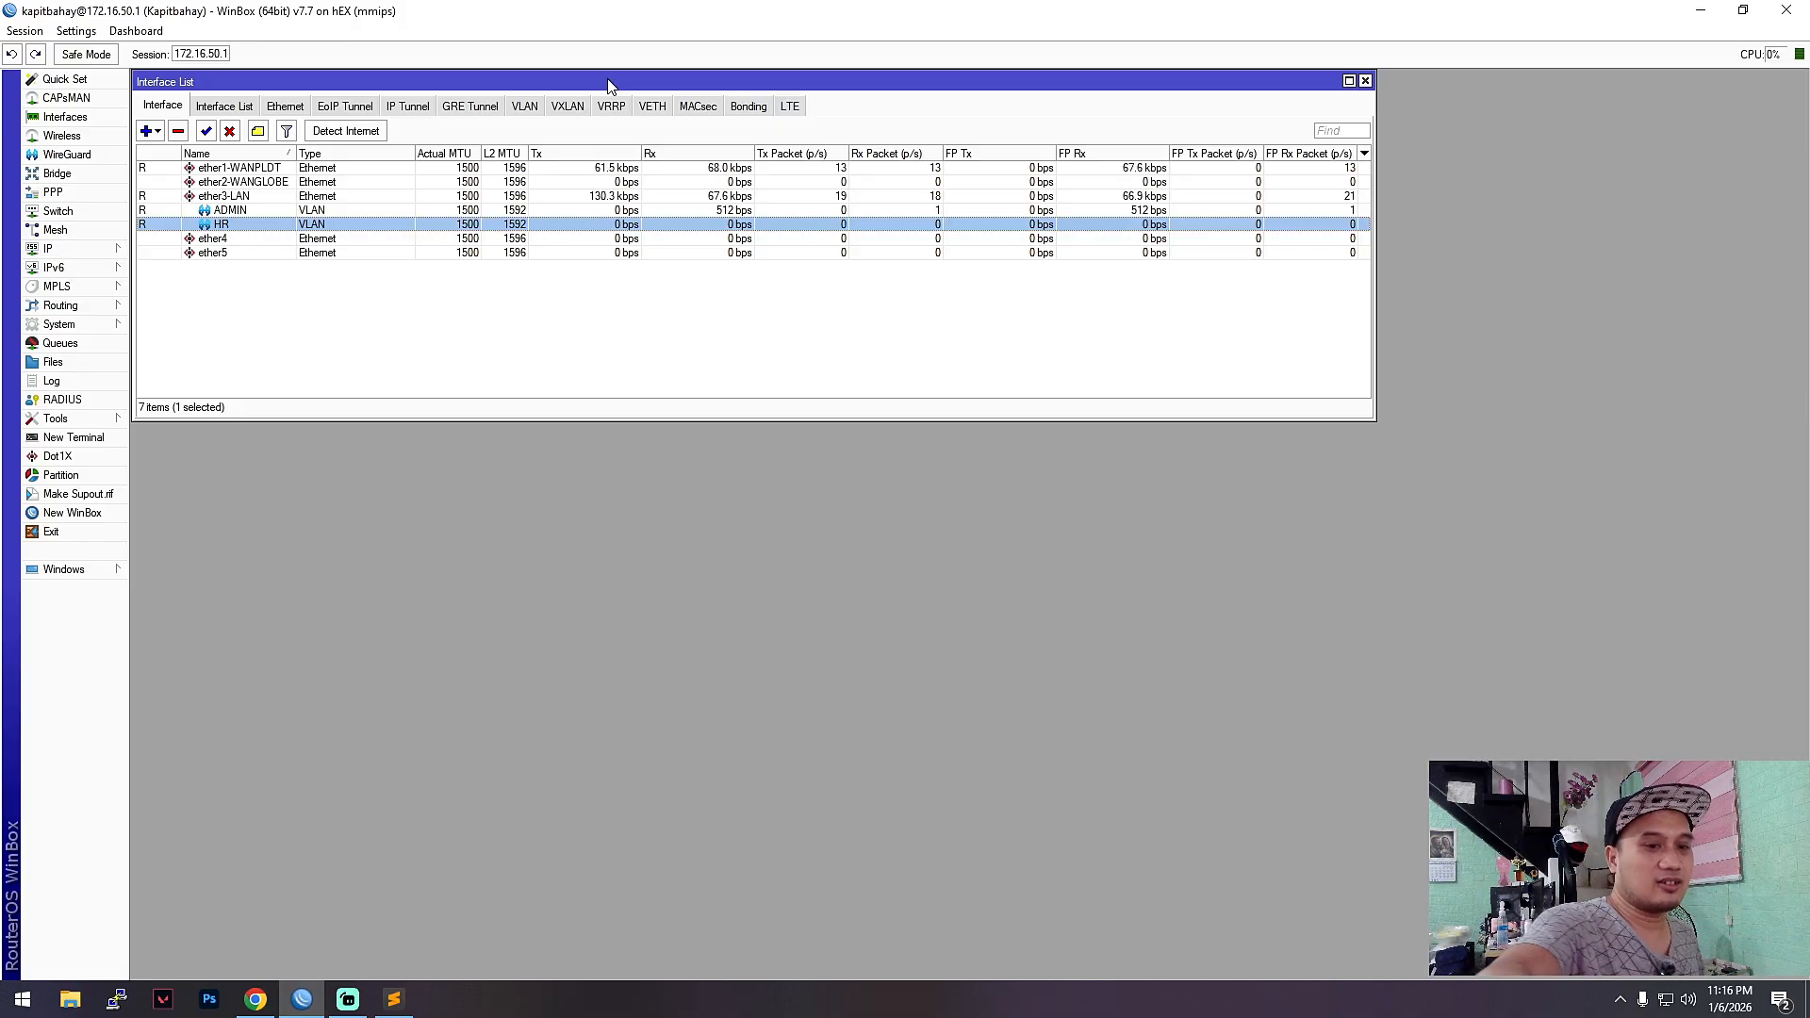
right_click(530, 195)
left_click(235, 544)
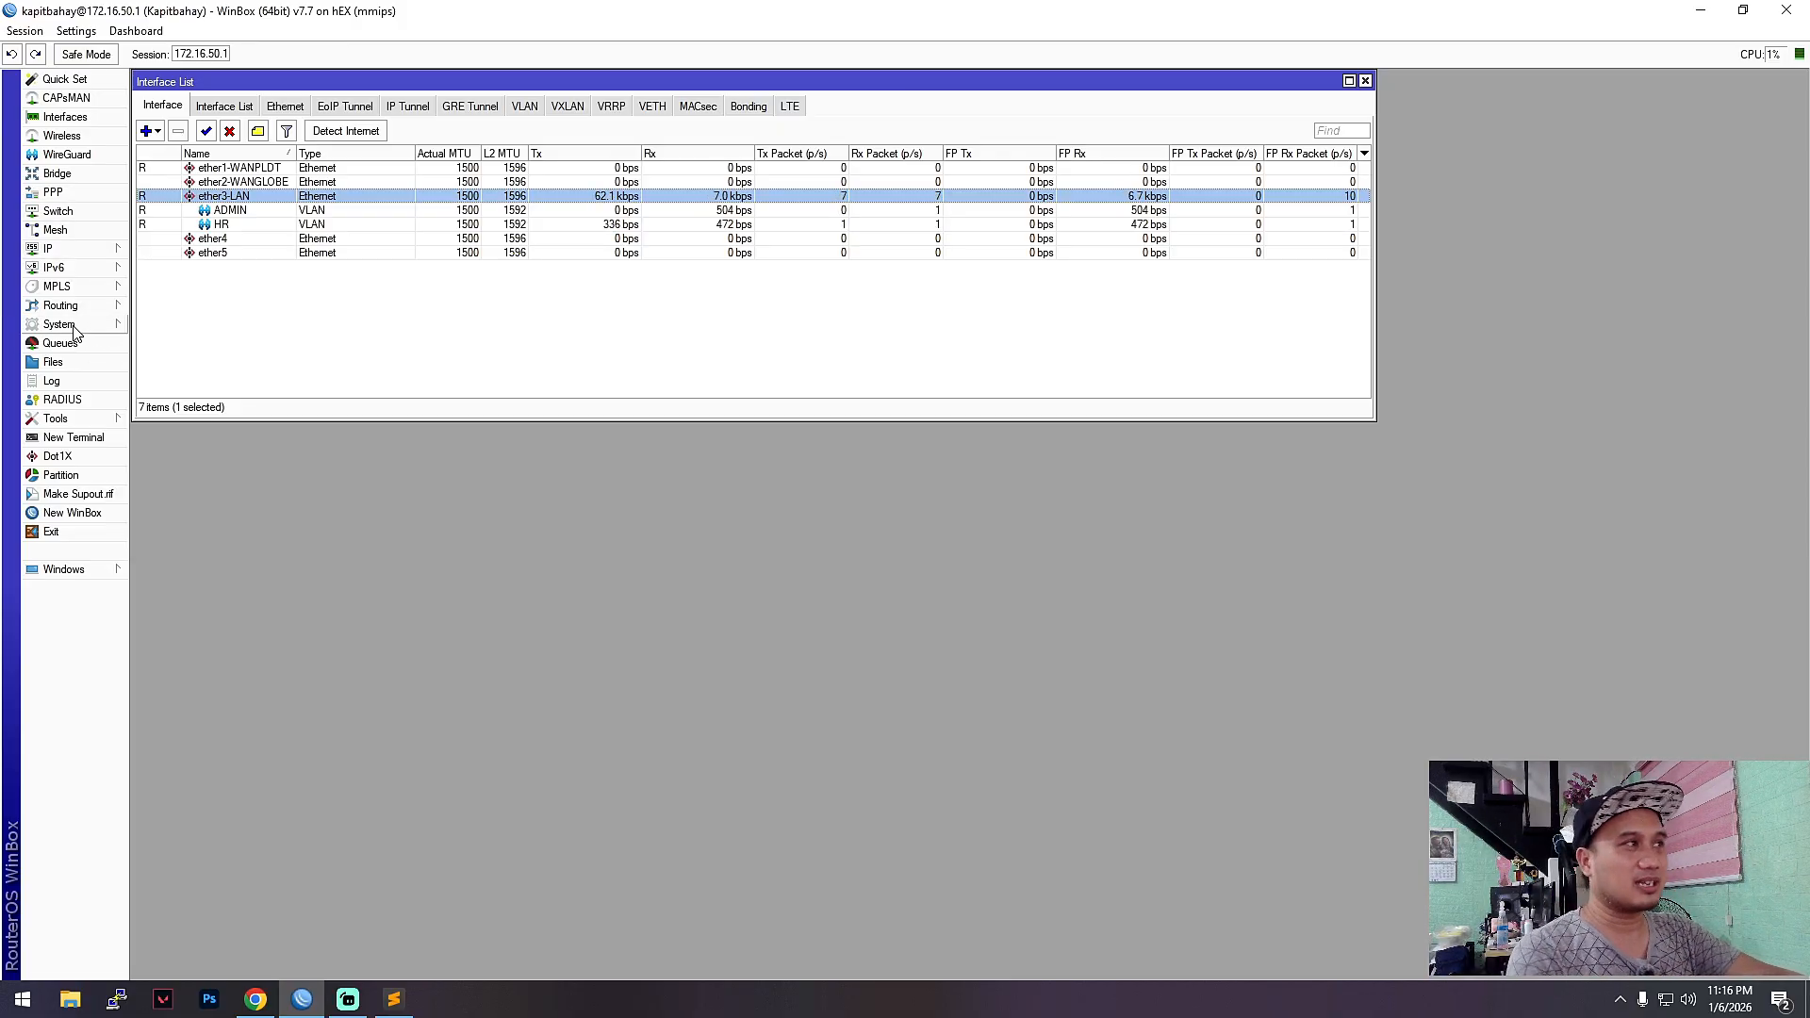
- Switch to Chrome, view the Business Login template on the MikroTik Themes site, and minimize the browser and WinBox to the desktop
left_click(255, 1000)
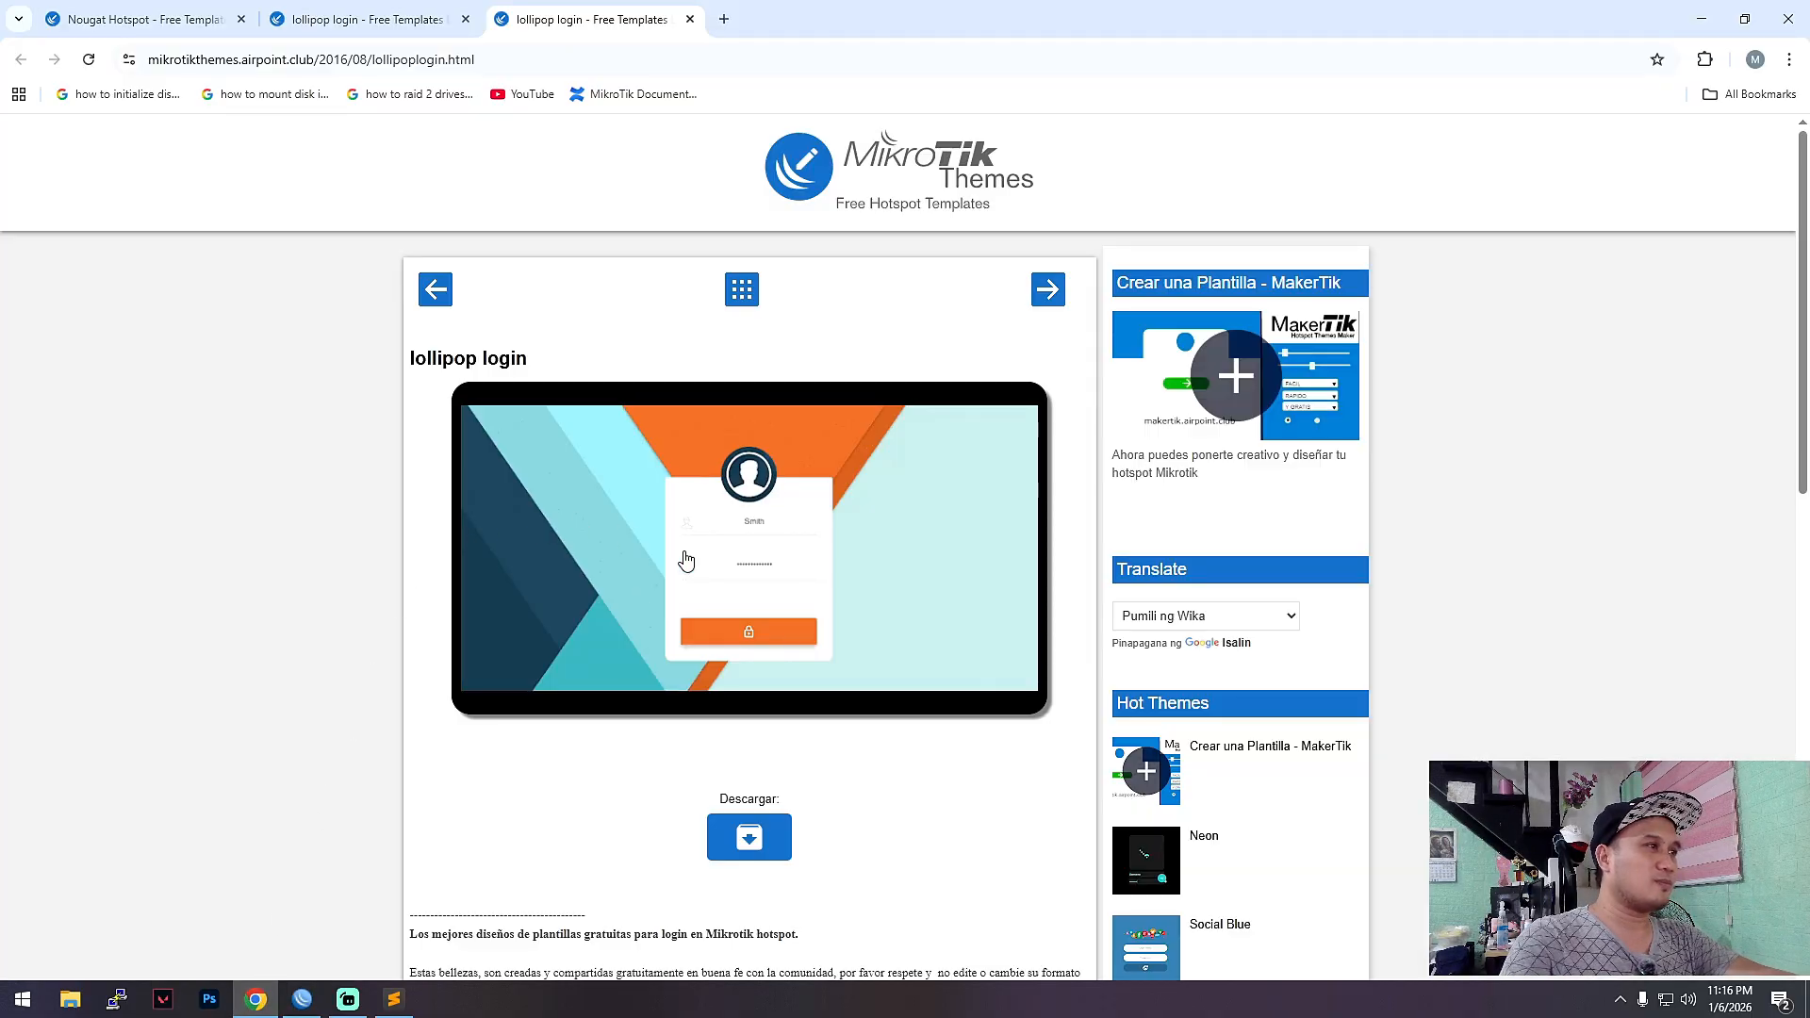
left_click(543, 60)
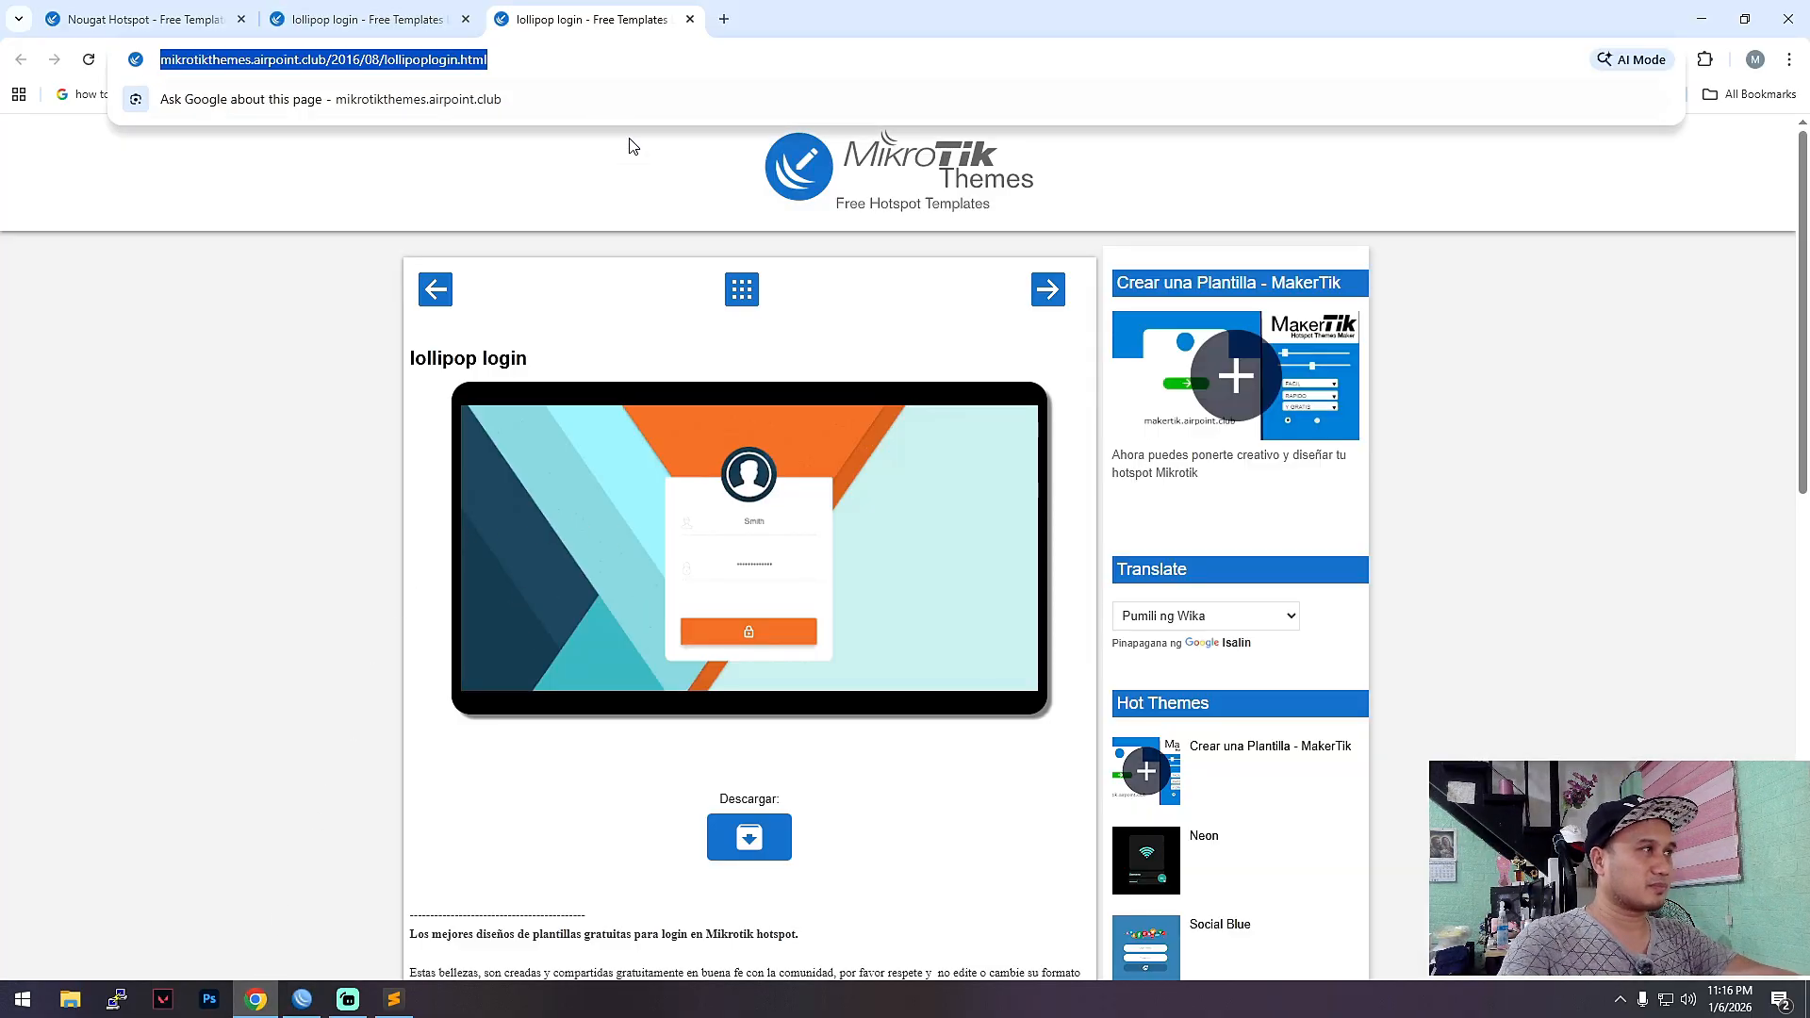
left_click(1049, 294)
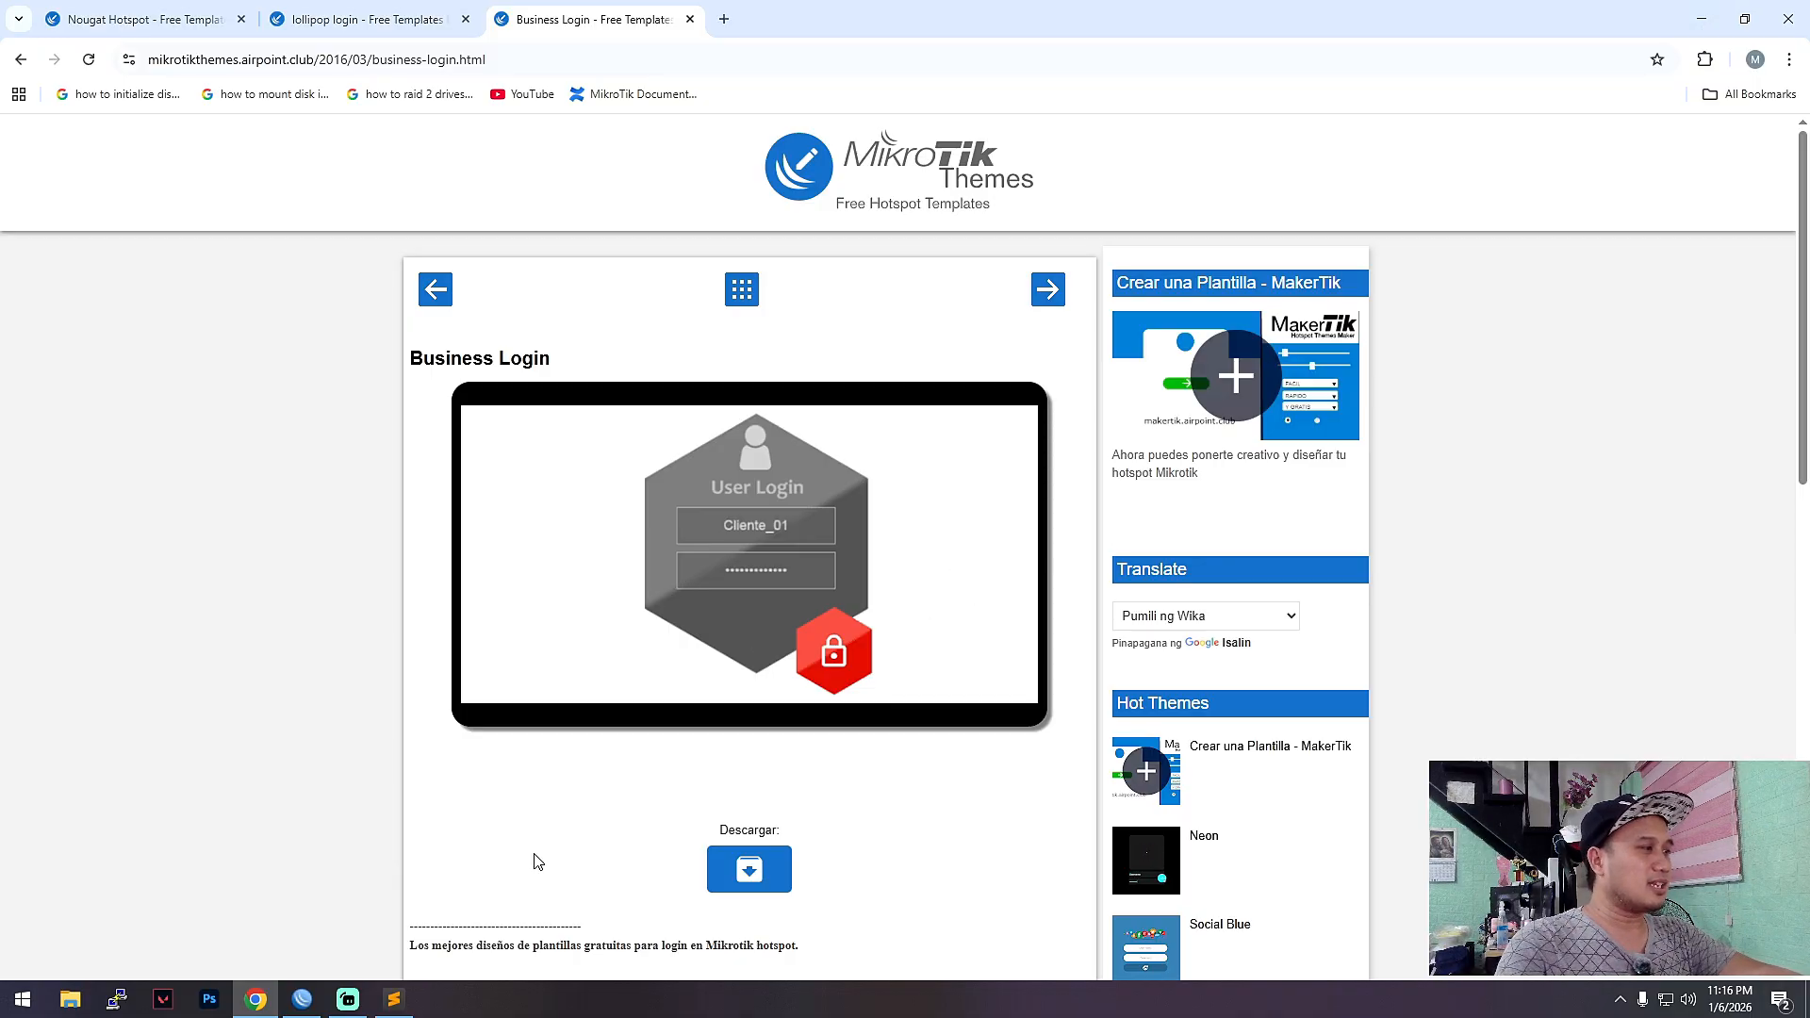
left_click(1702, 19)
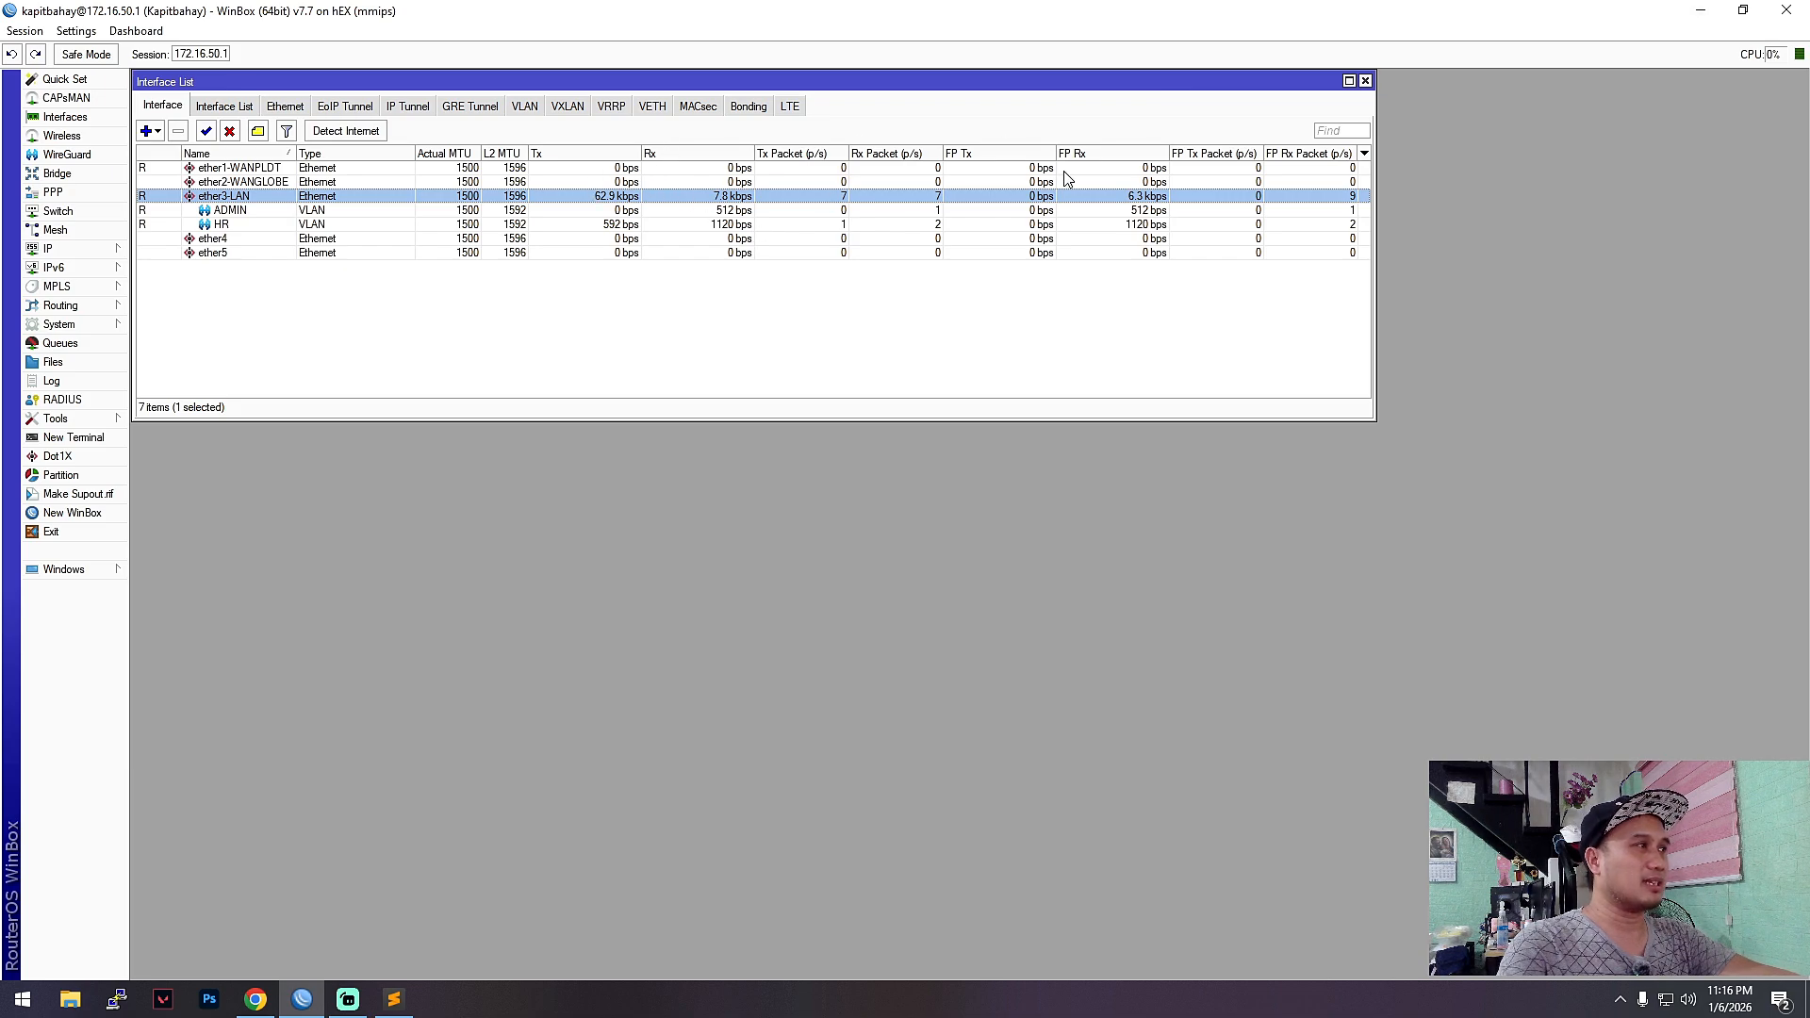
left_click(1701, 11)
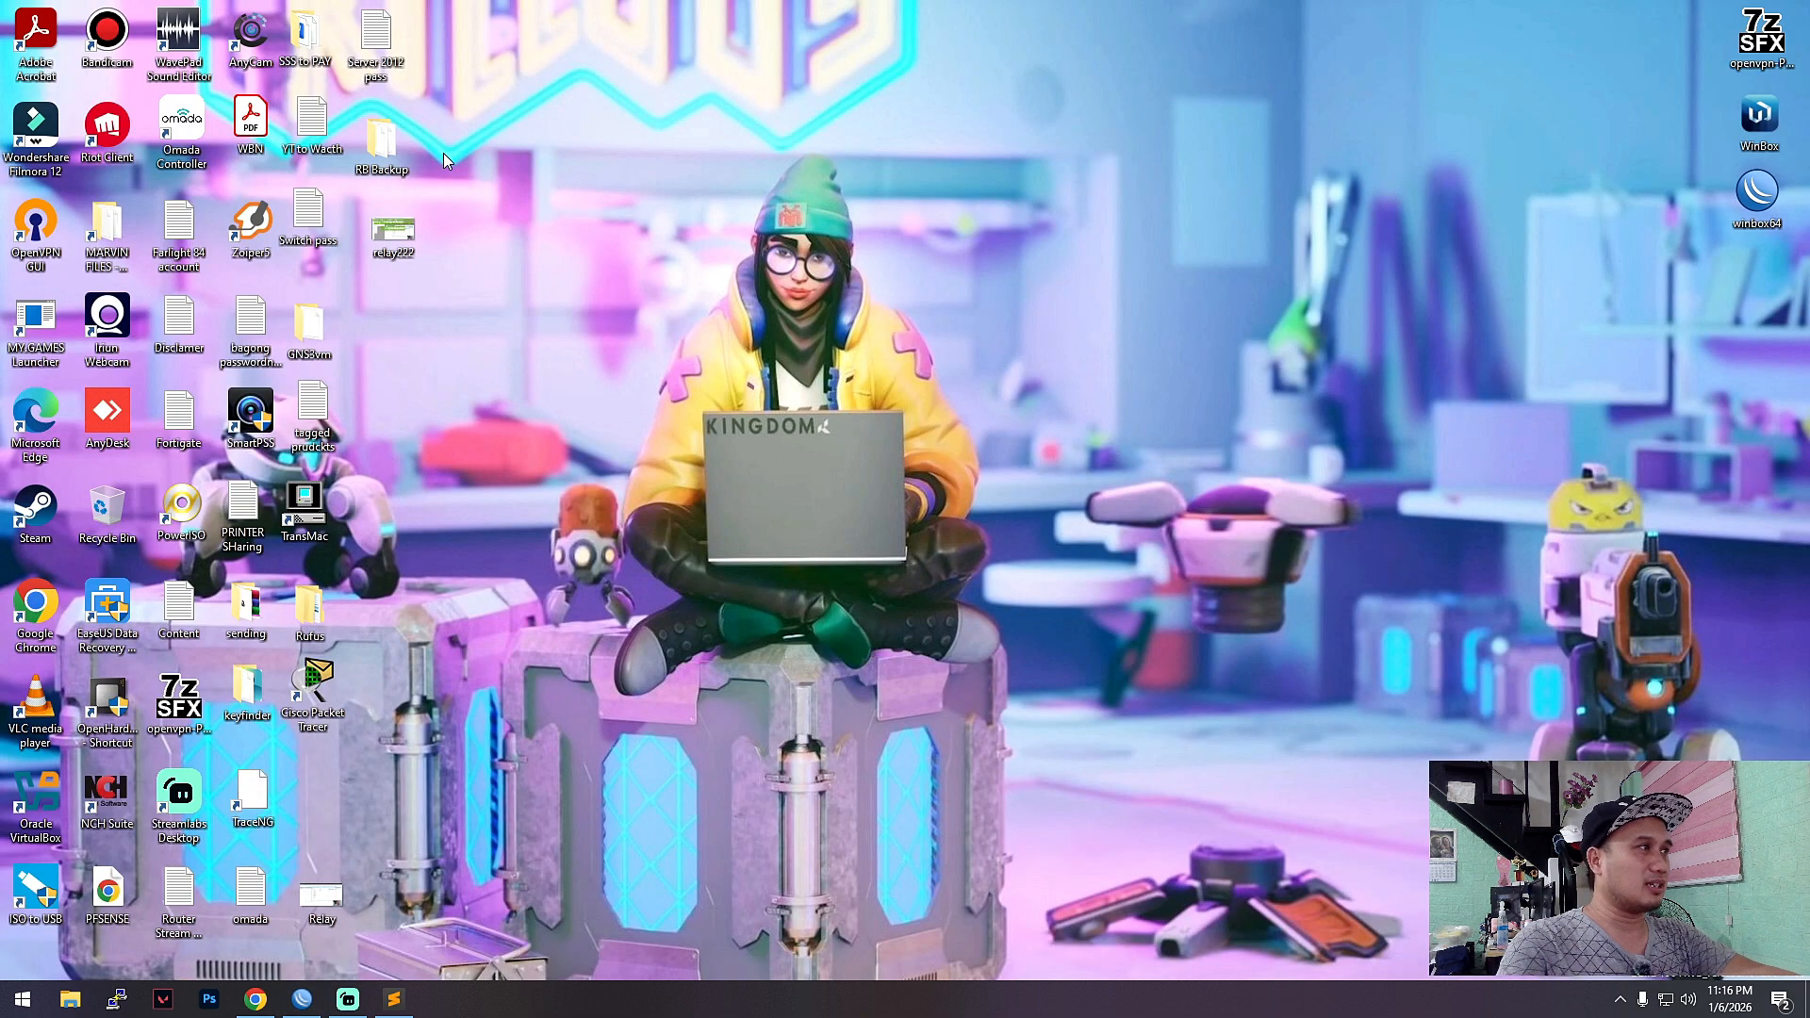
- Open the hotspot folder inside RB Backup's THEME folder and preview its logout and login HTML pages
double_click(398, 144)
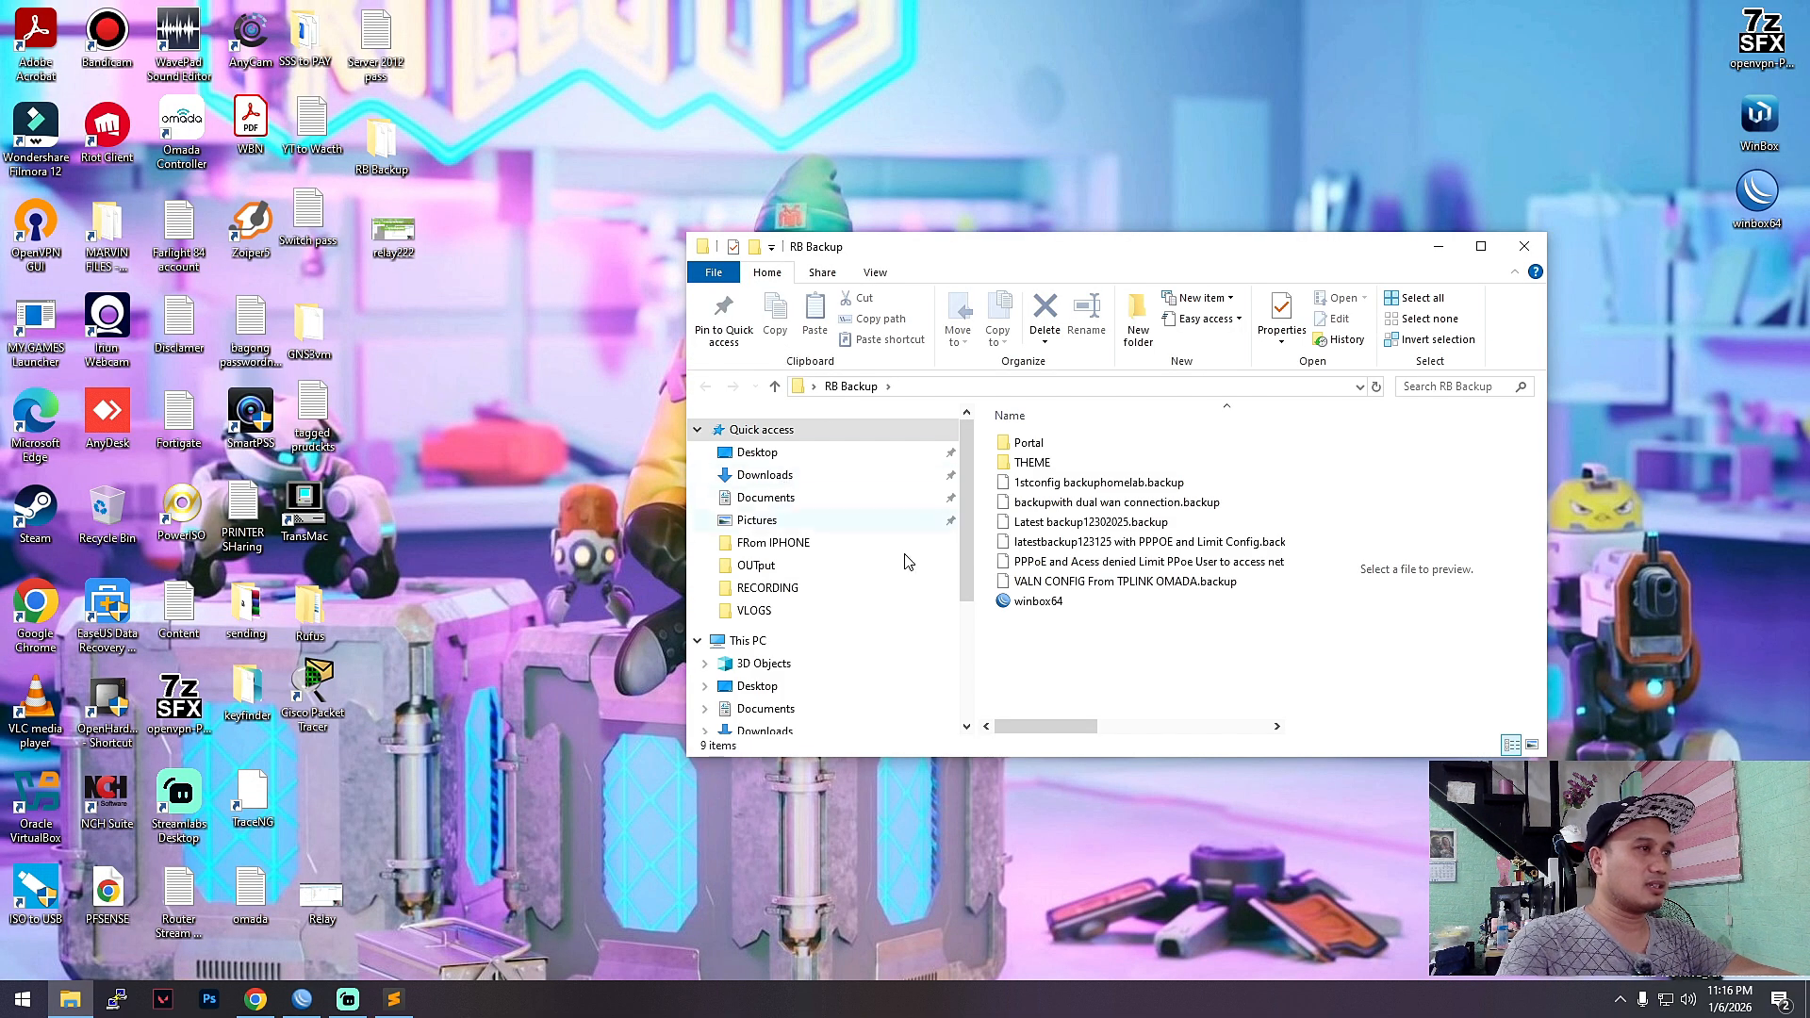
double_click(1034, 463)
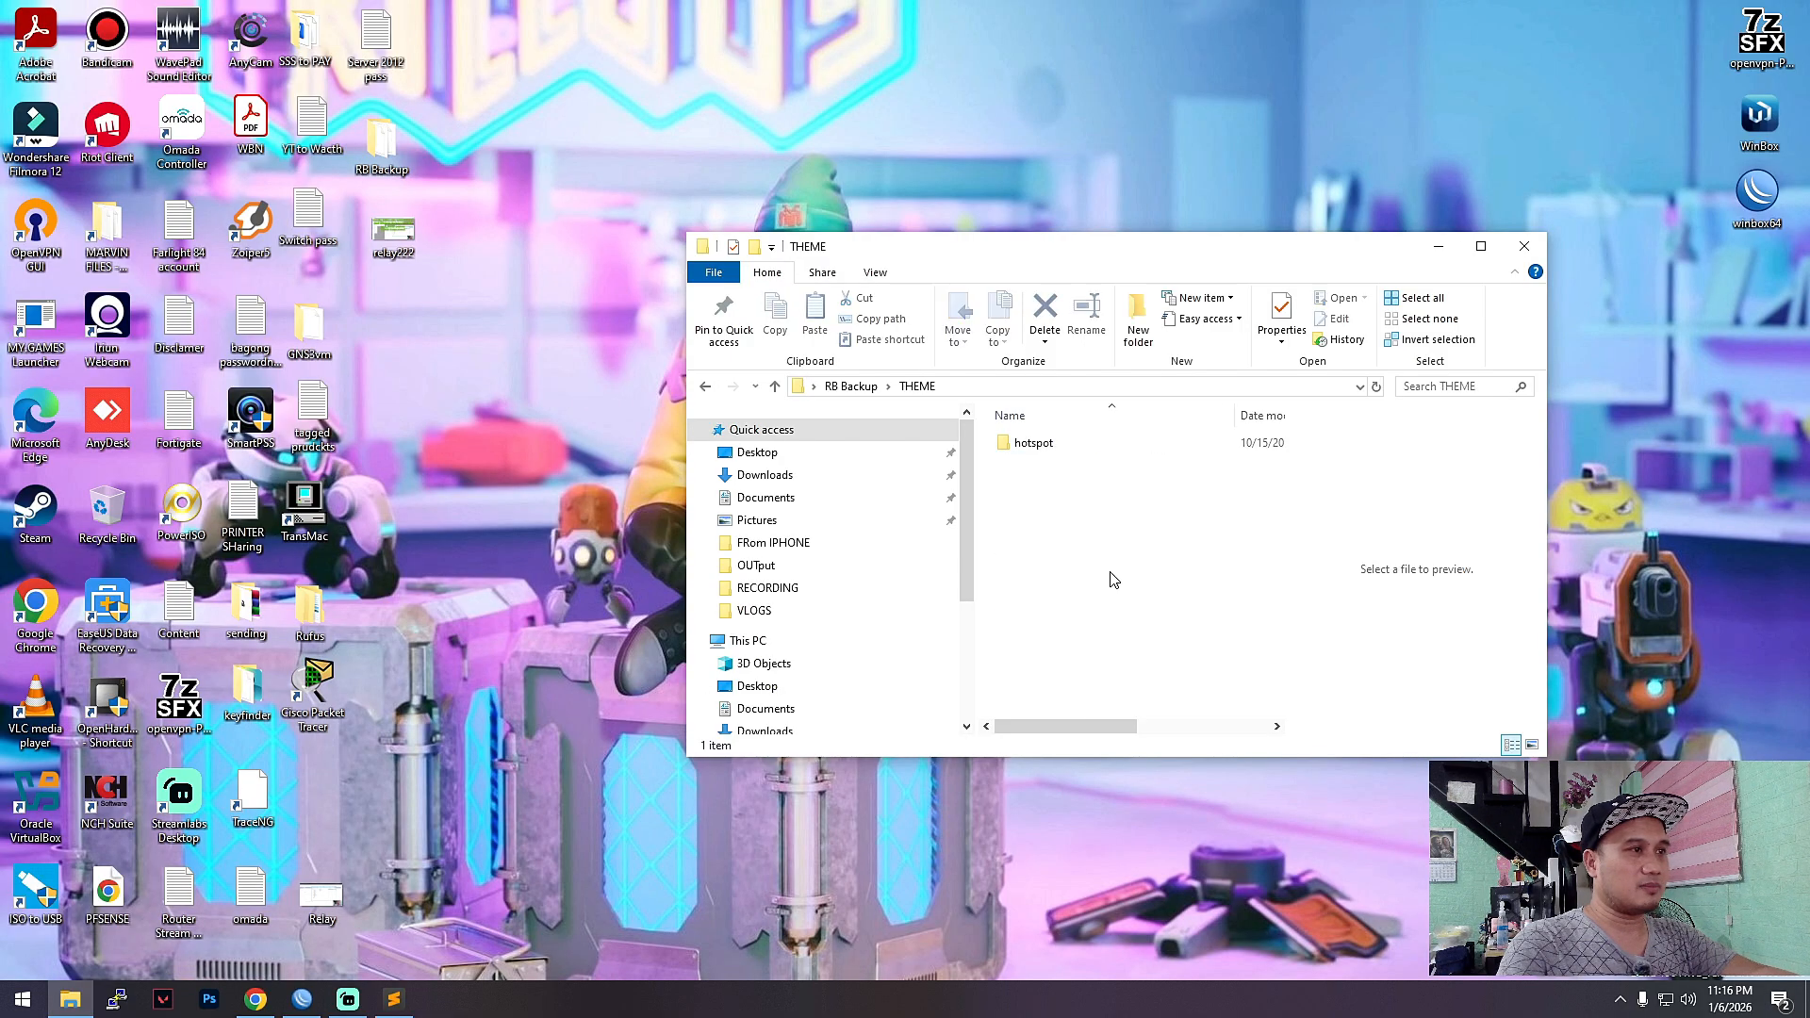
double_click(1042, 444)
left_click(1481, 246)
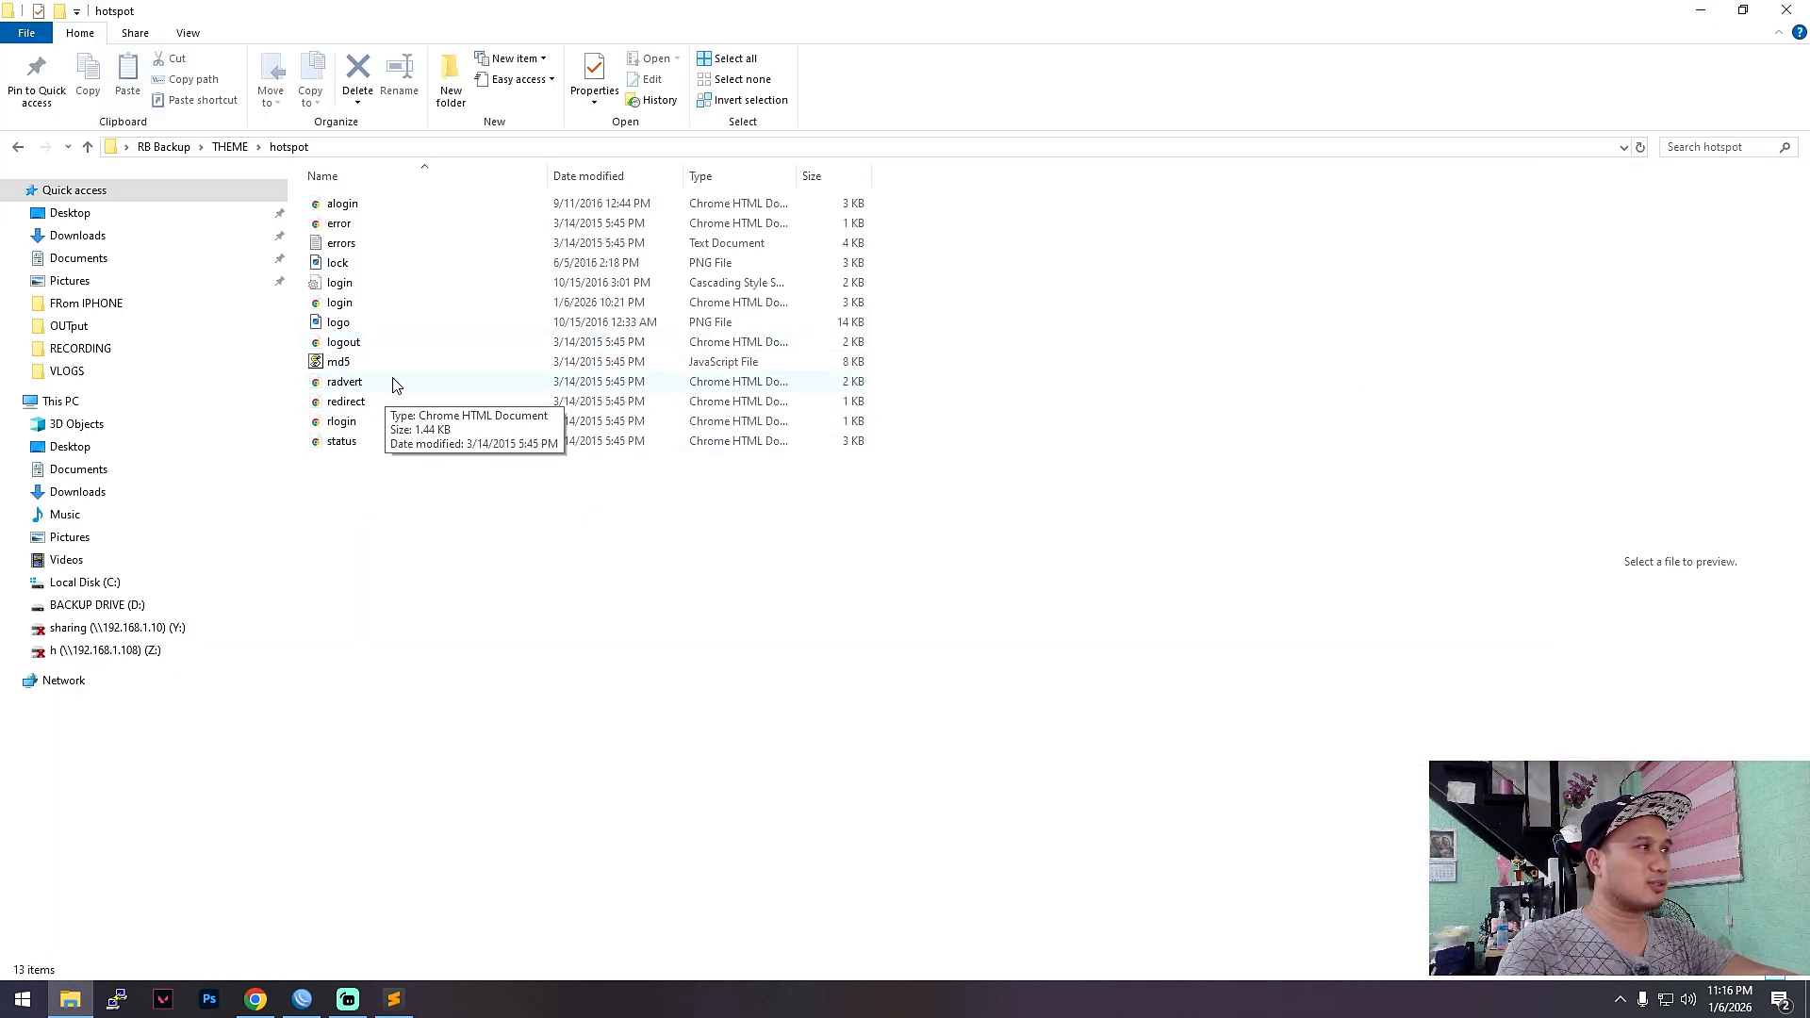
left_click(356, 304)
left_click(352, 347)
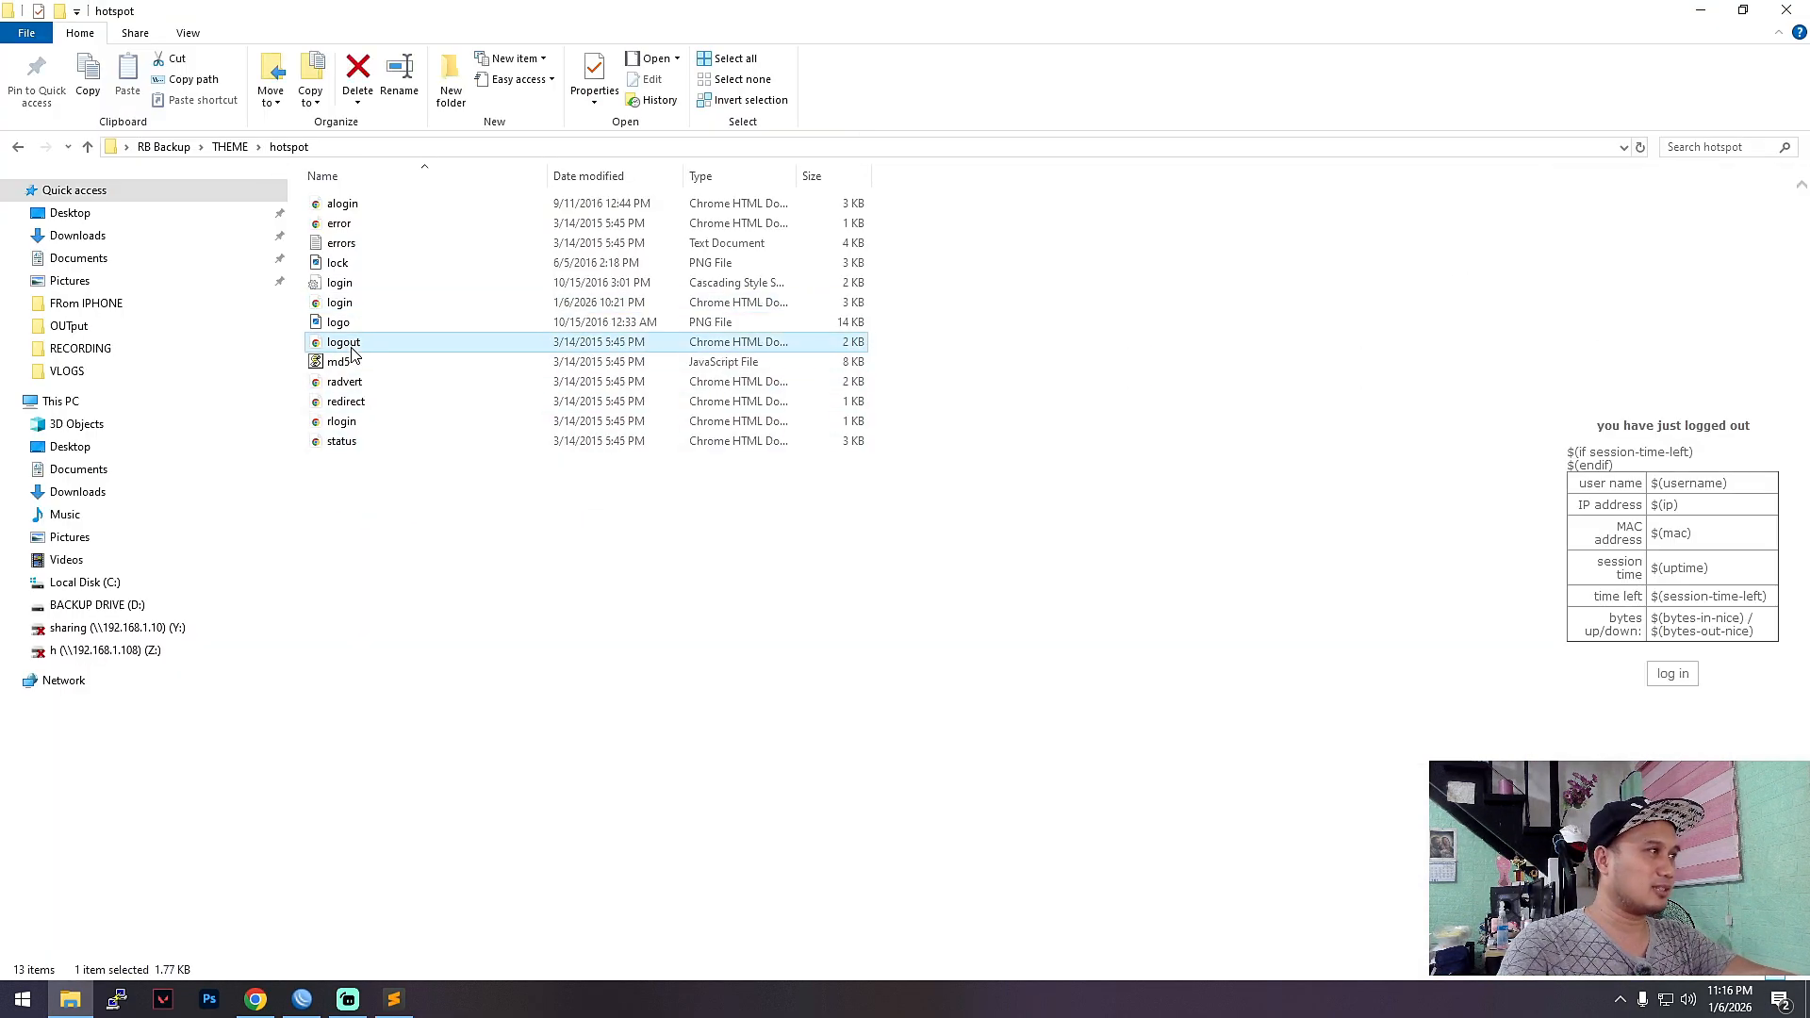
left_click(364, 307)
left_click(354, 309)
key("Escape")
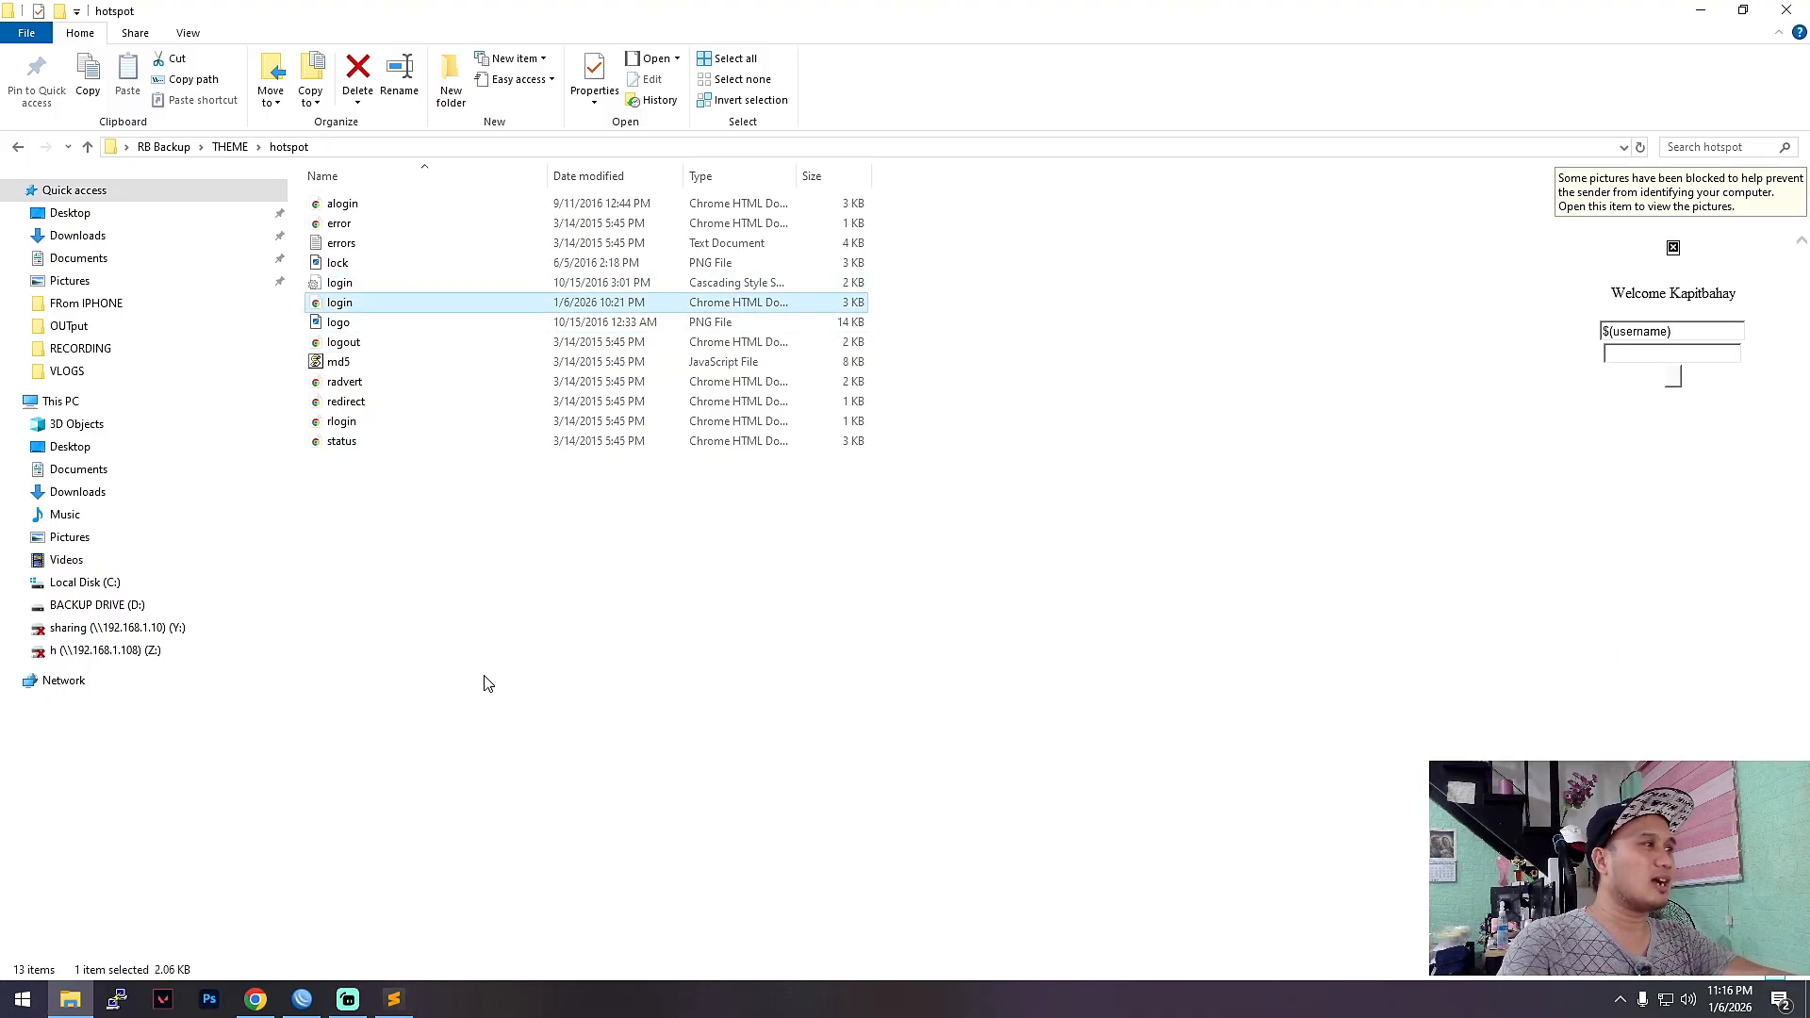
- Switch to Sublime Text and examine login.html, including the head section and the "Welcome Kapitbahay" greeting line
left_click(394, 999)
scroll(246, 489, "down", 5)
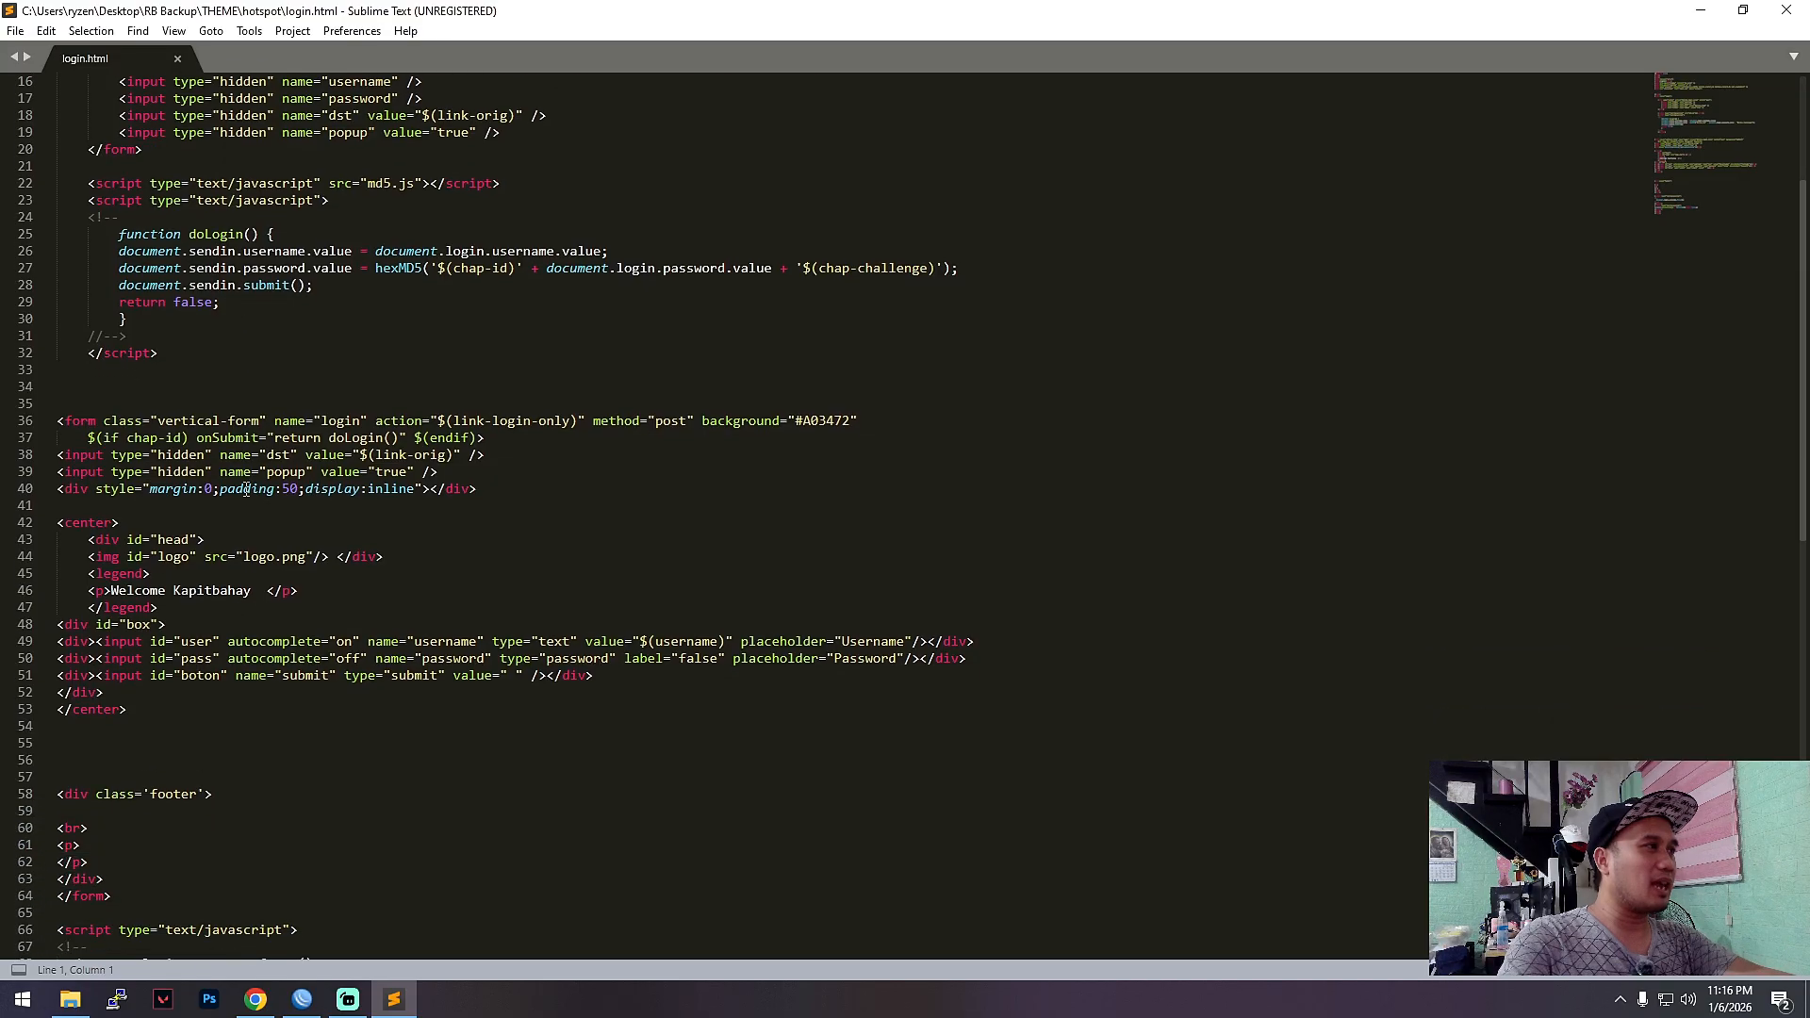
scroll(246, 489, "up", 5)
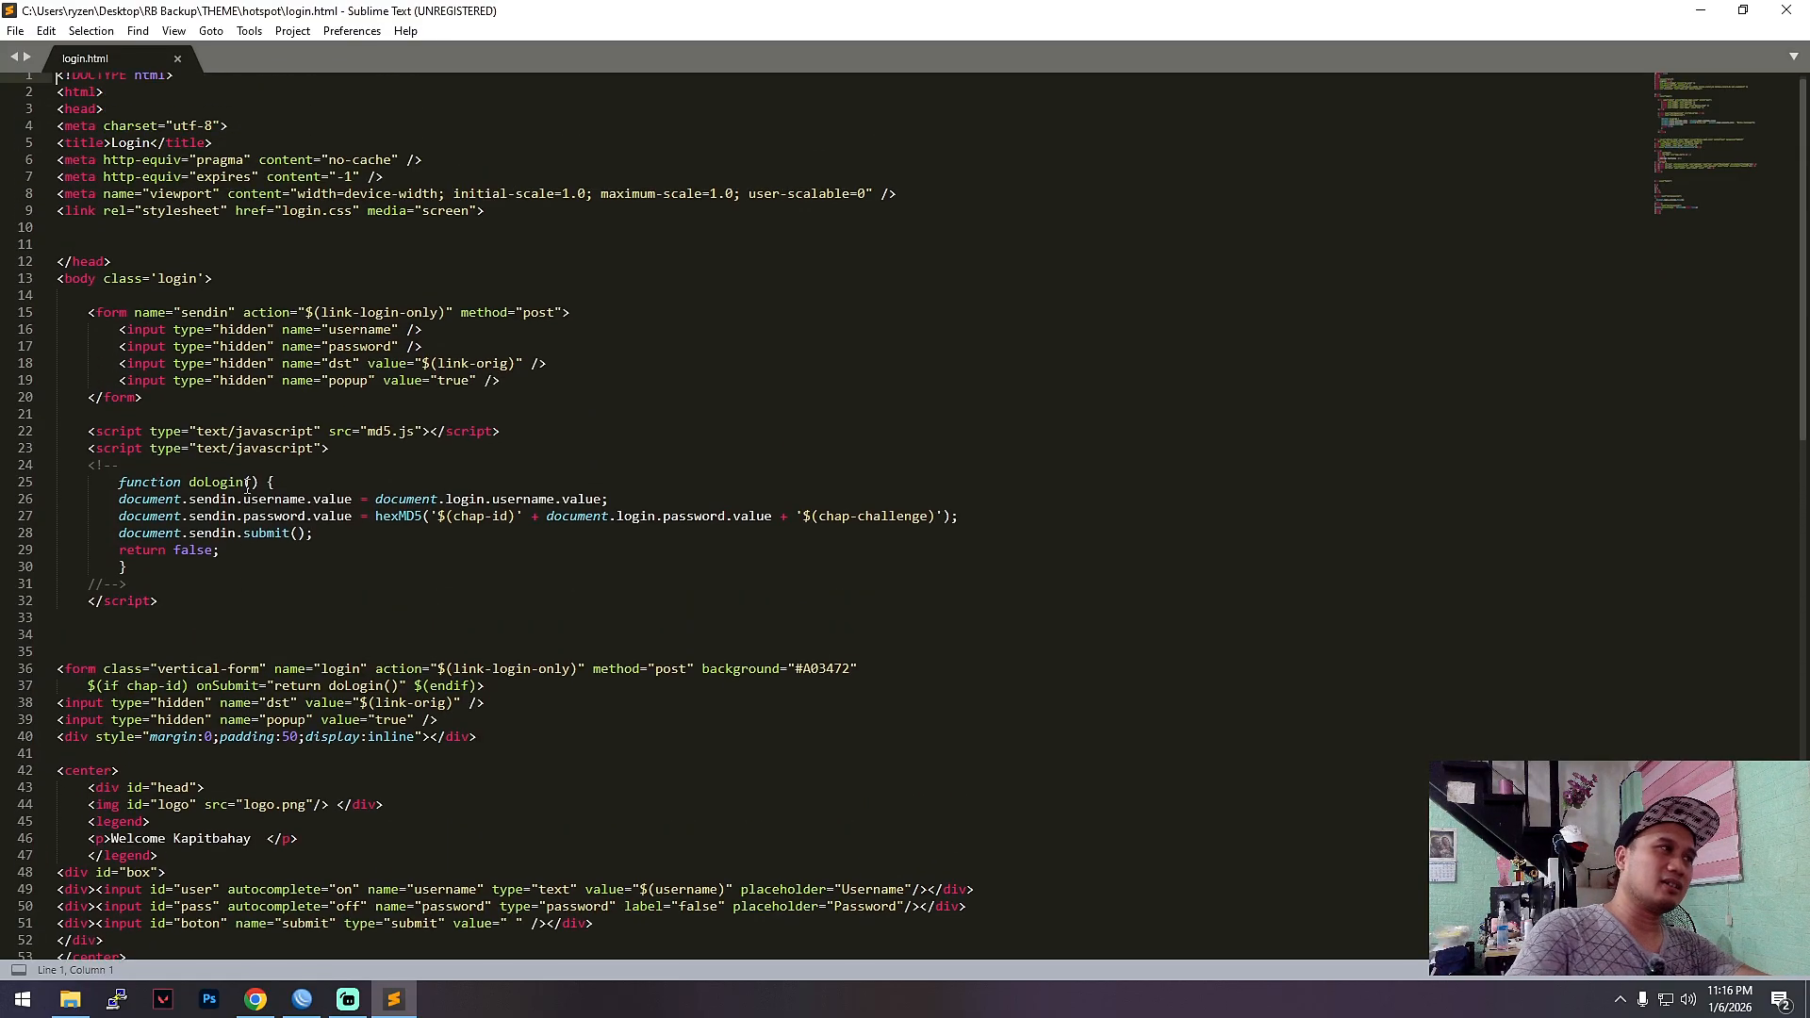
left_click_drag(103, 138, 219, 167)
left_click(304, 218)
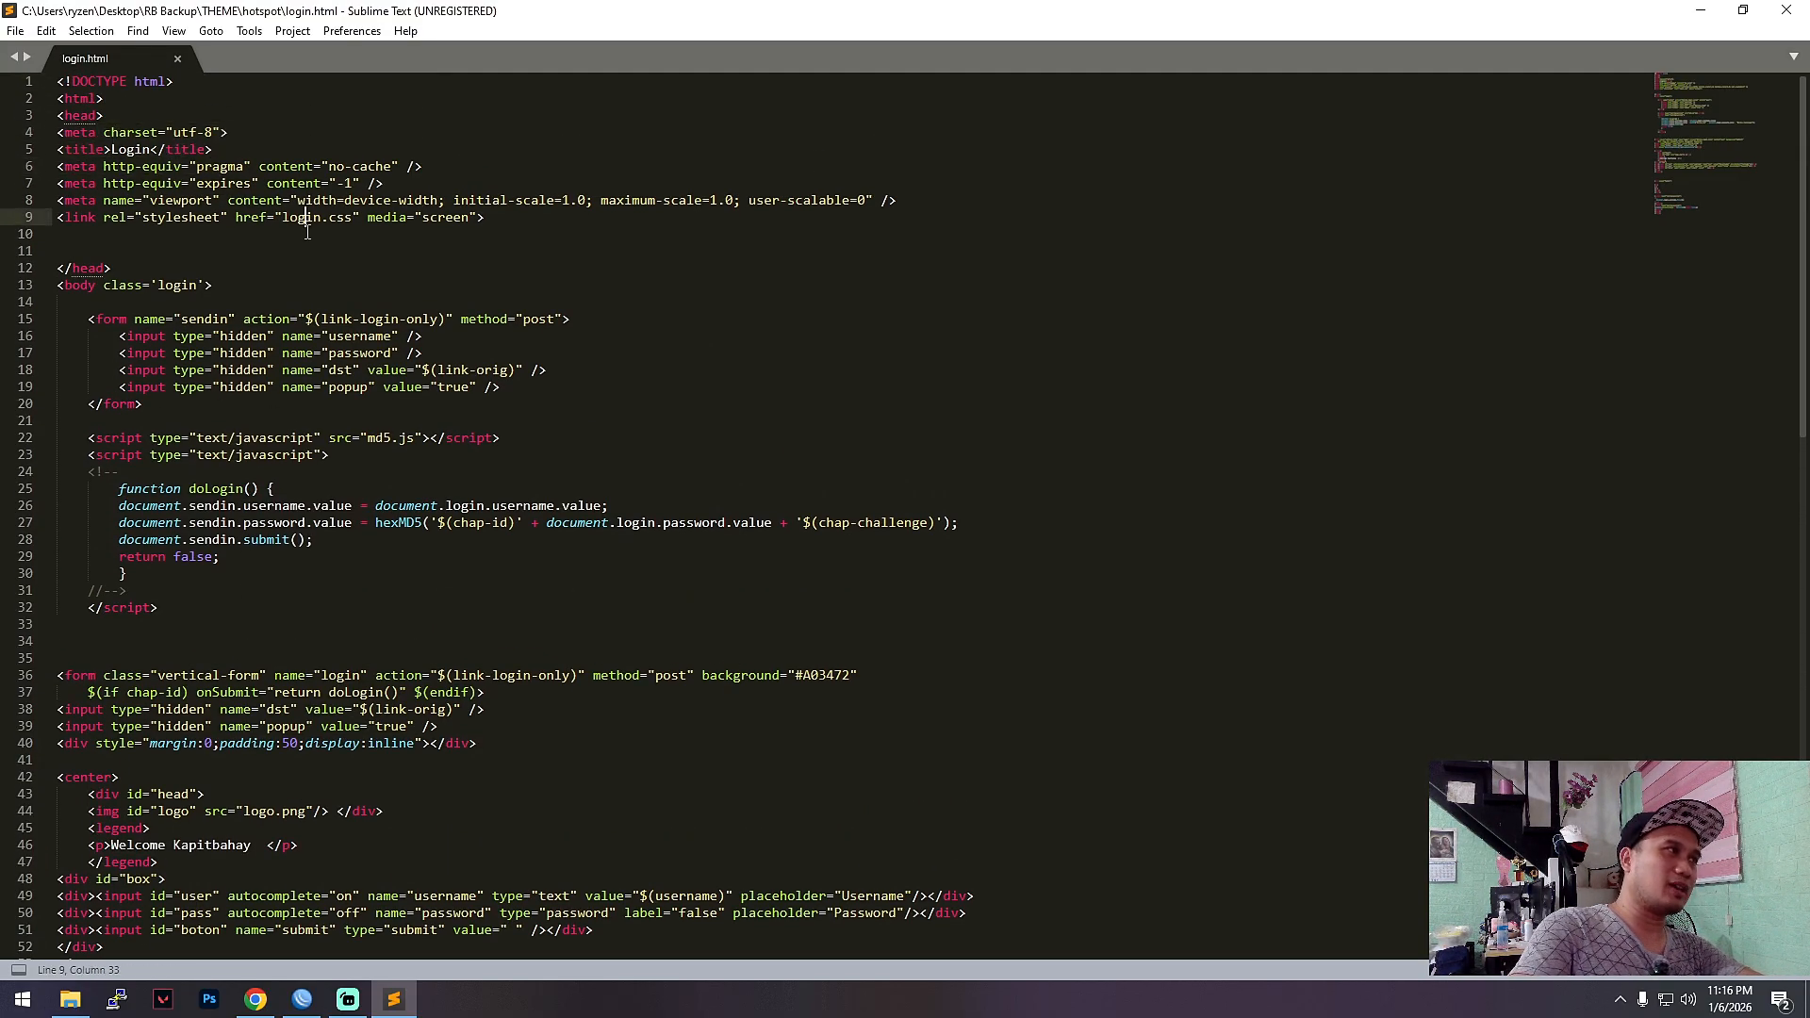
left_click(328, 250)
scroll(240, 564, "down", 5)
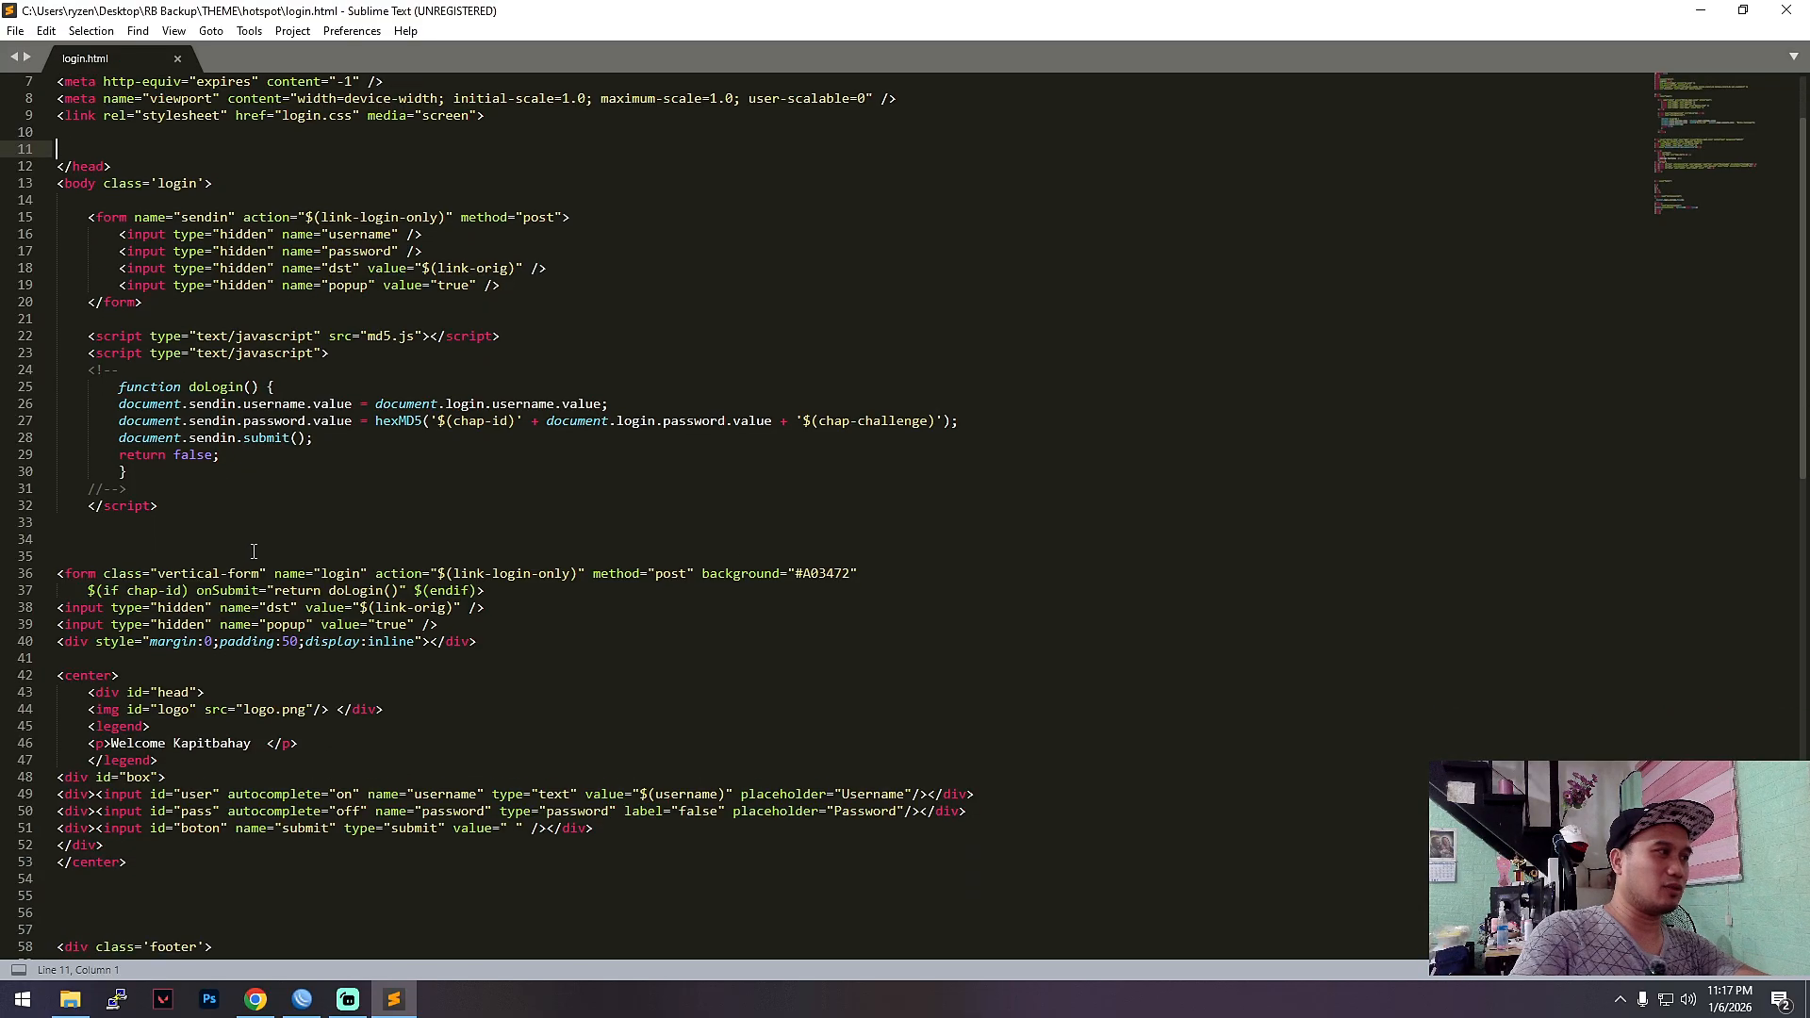
left_click_drag(110, 590, 261, 591)
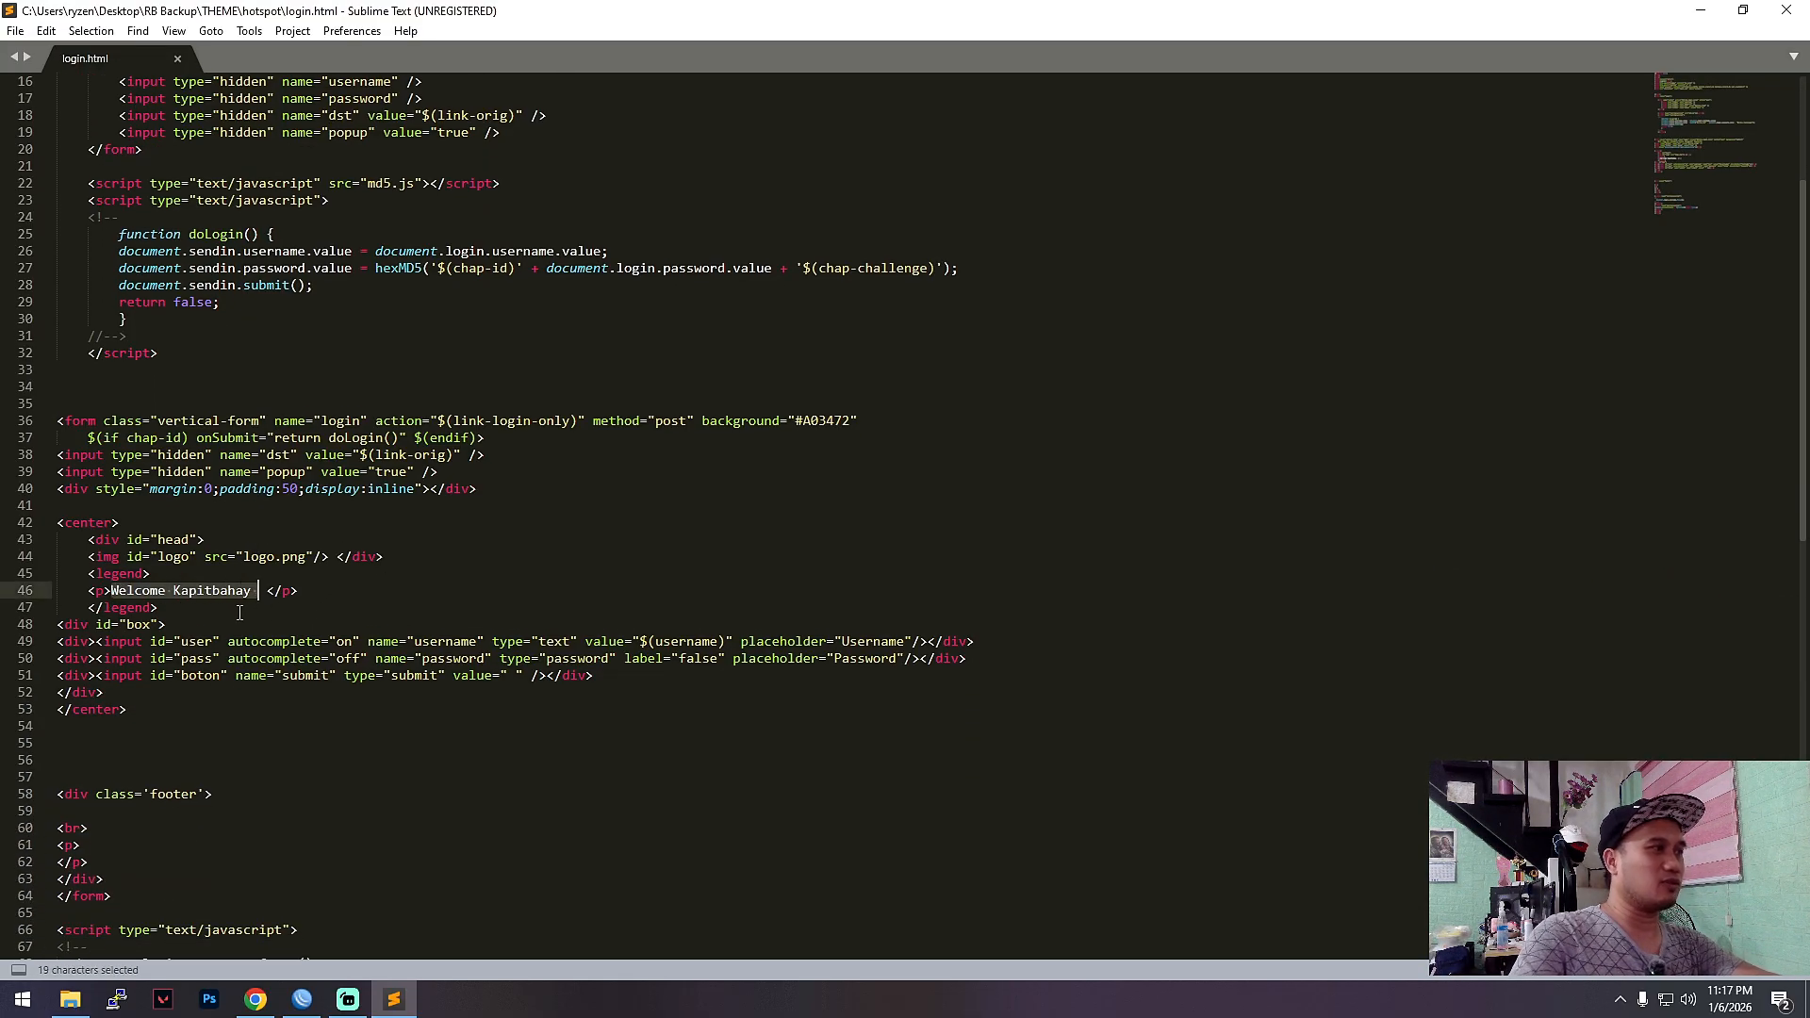
left_click(314, 601)
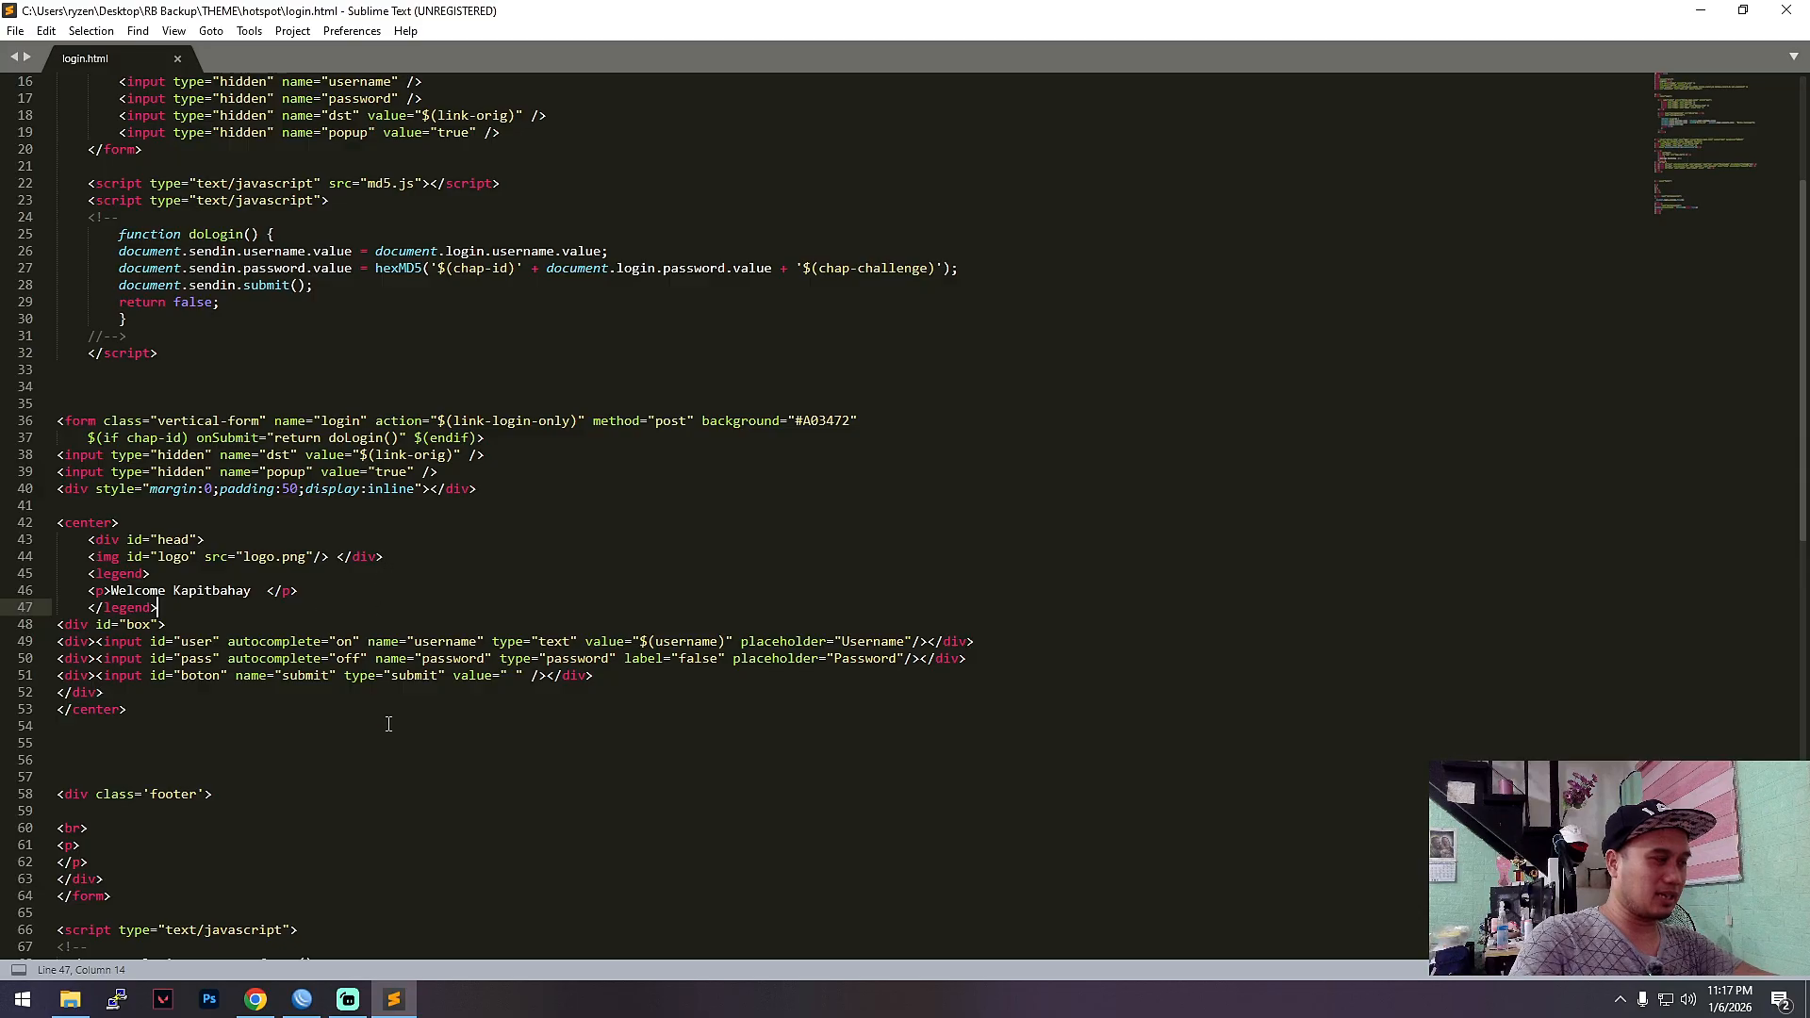
- View the lollipop login and Nougat Hotspot templates in Chrome, then put away the browser, code editor and folder windows
left_click(255, 999)
left_click(368, 18)
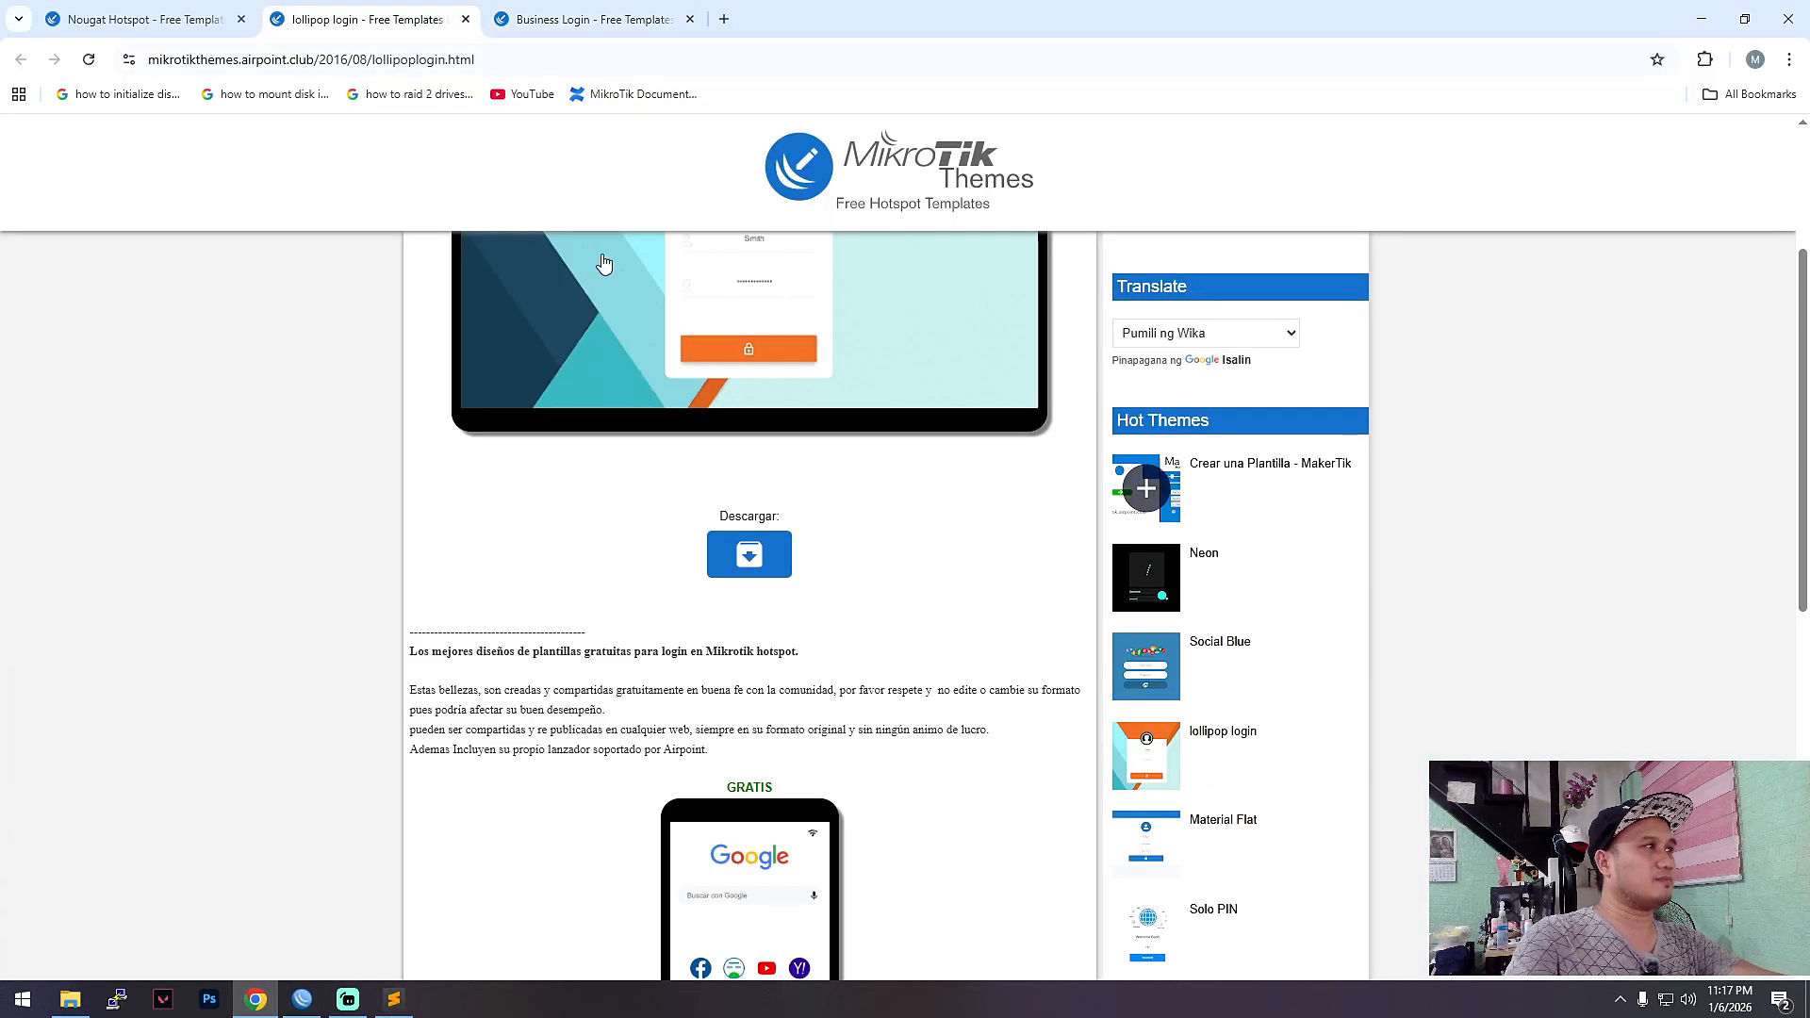
scroll(800, 472, "up", 2)
scroll(800, 472, "up", 1)
left_click(151, 19)
scroll(666, 400, "up", 3)
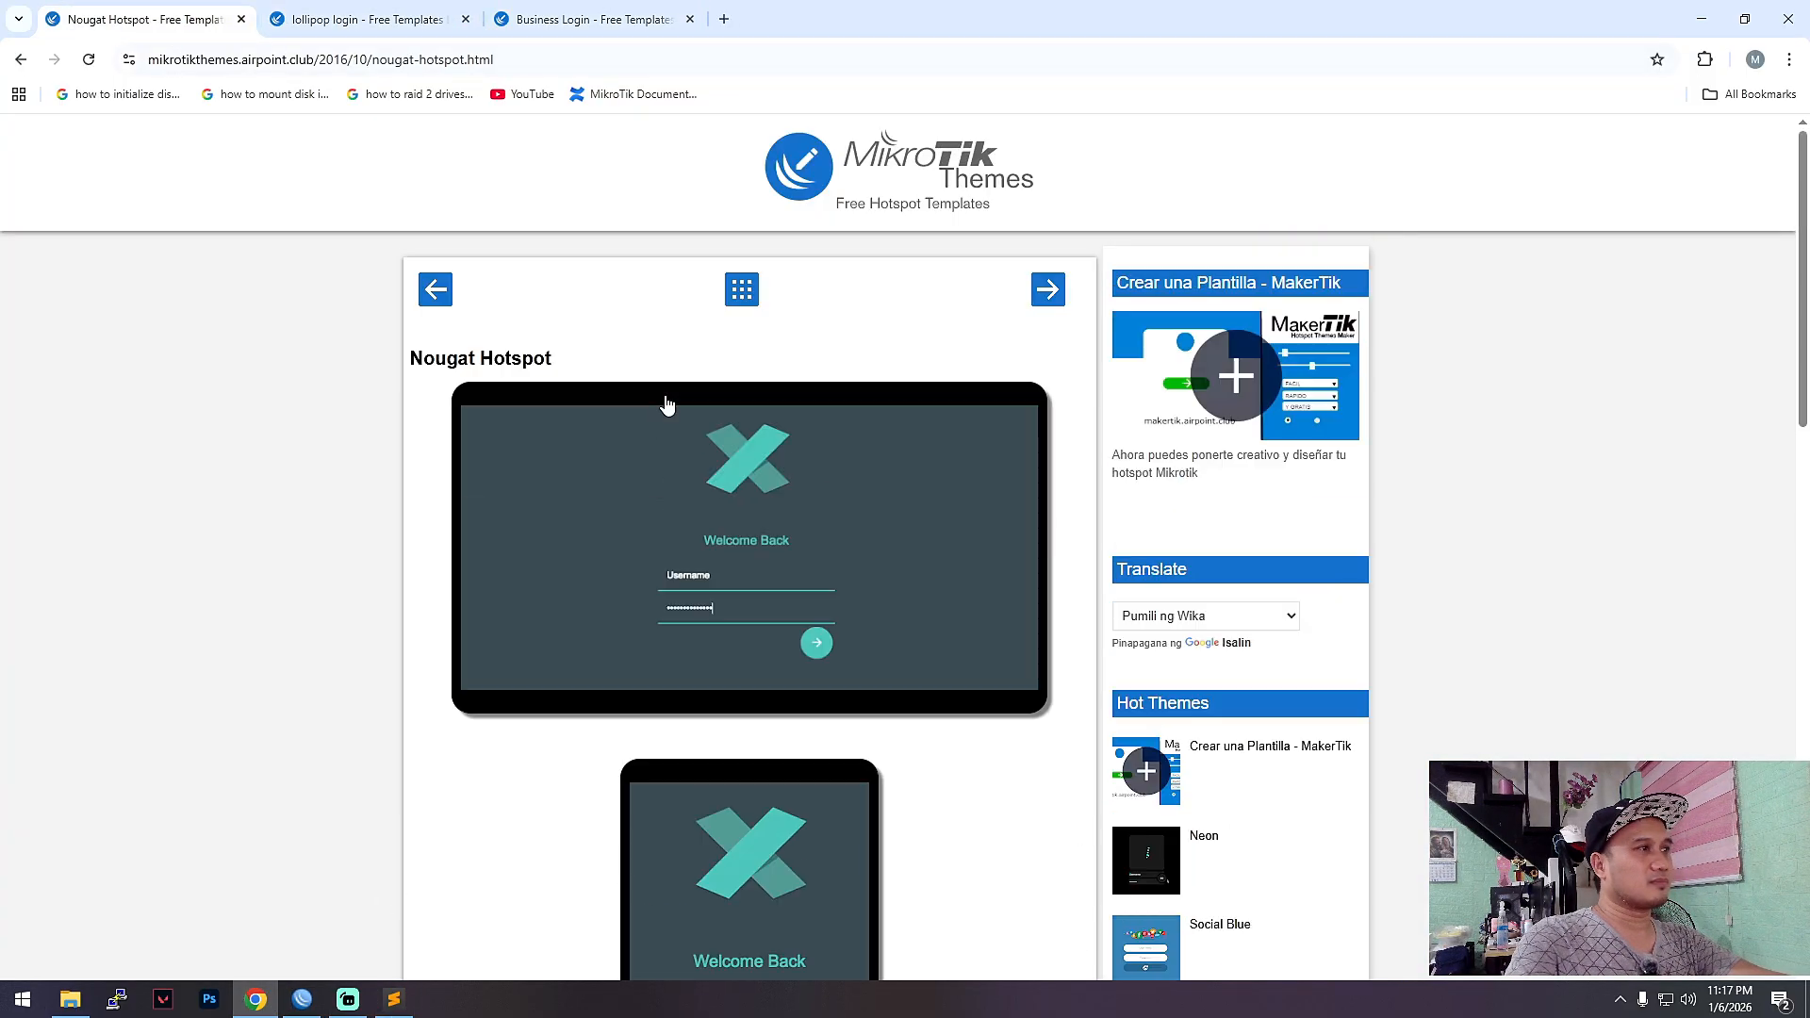
left_click(1702, 19)
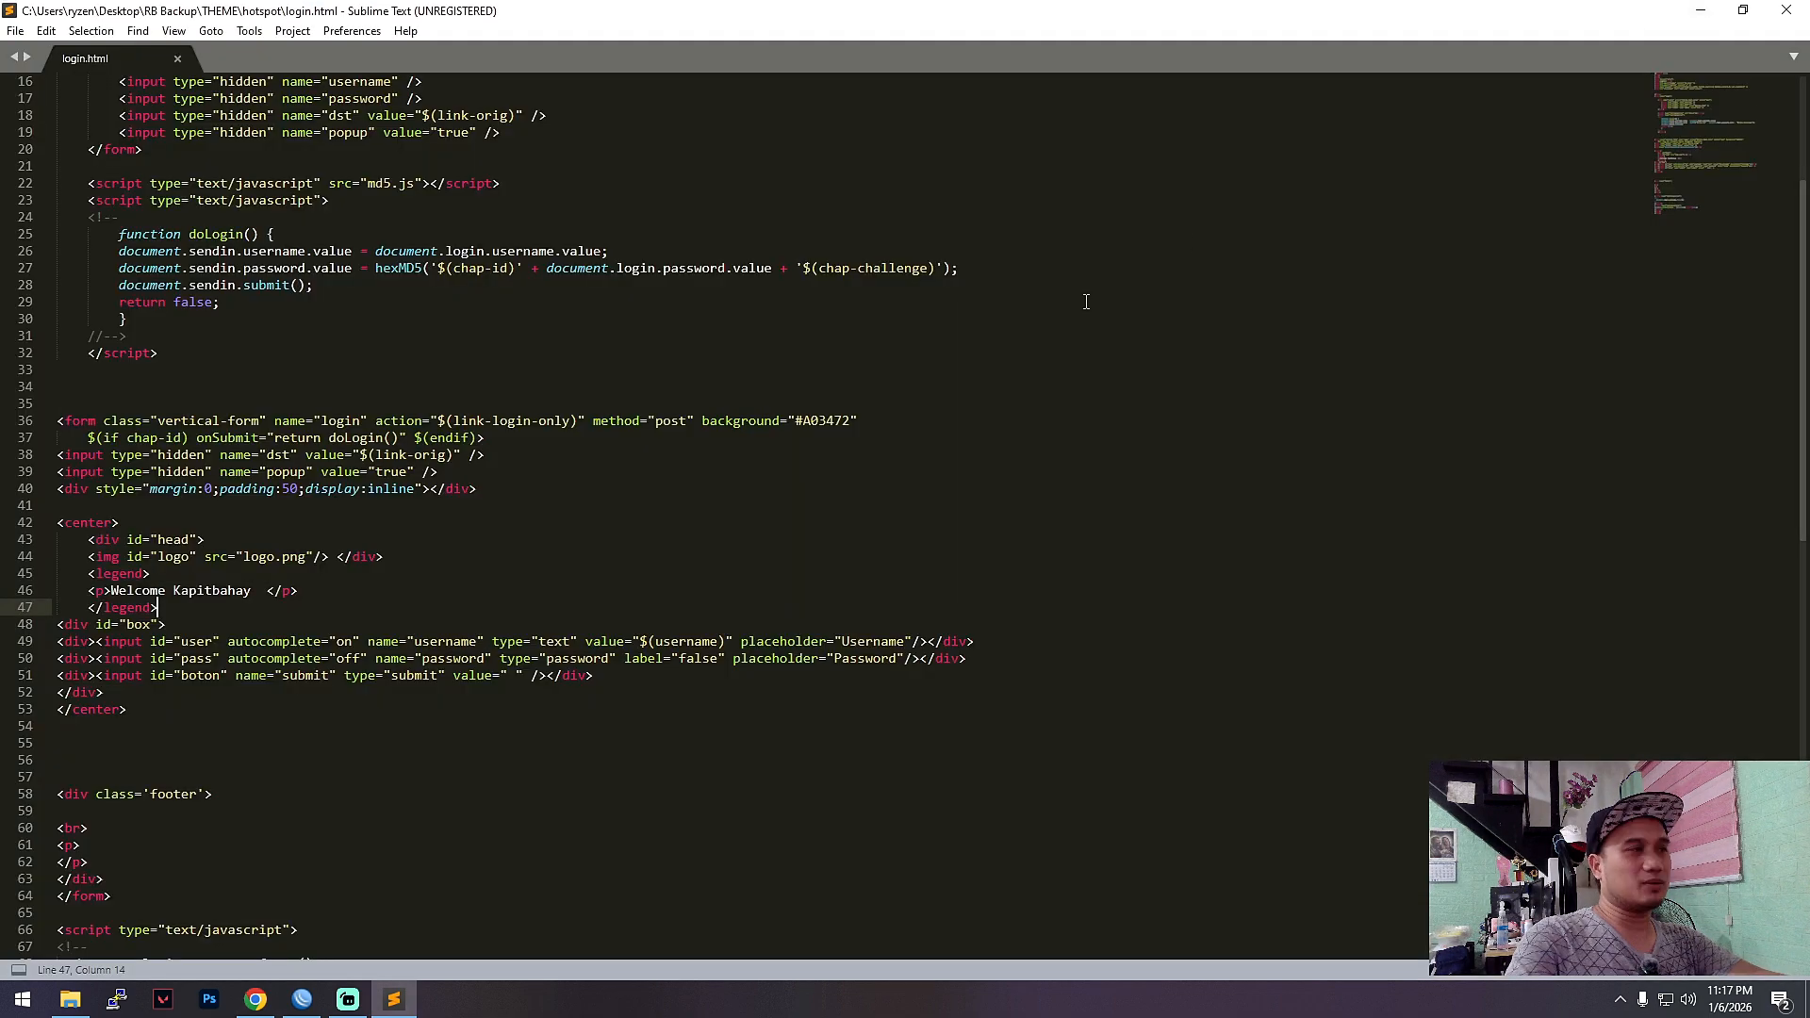
left_click(1786, 10)
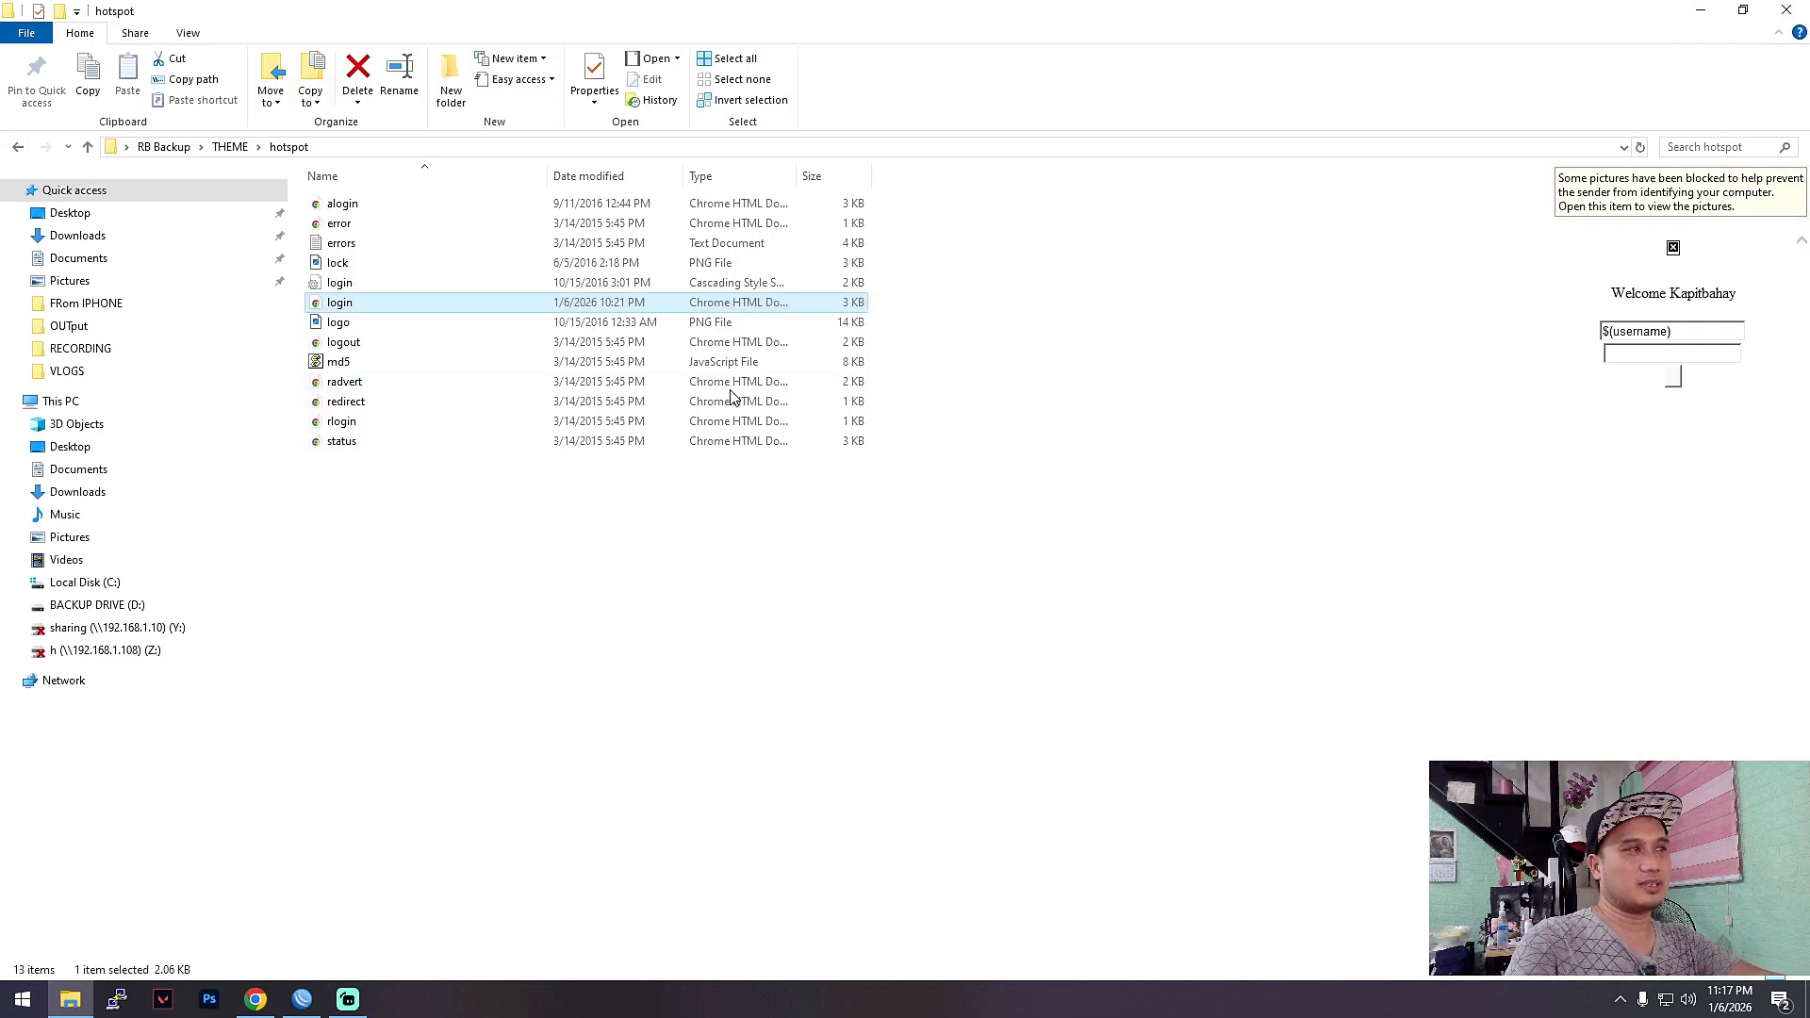
left_click(1701, 10)
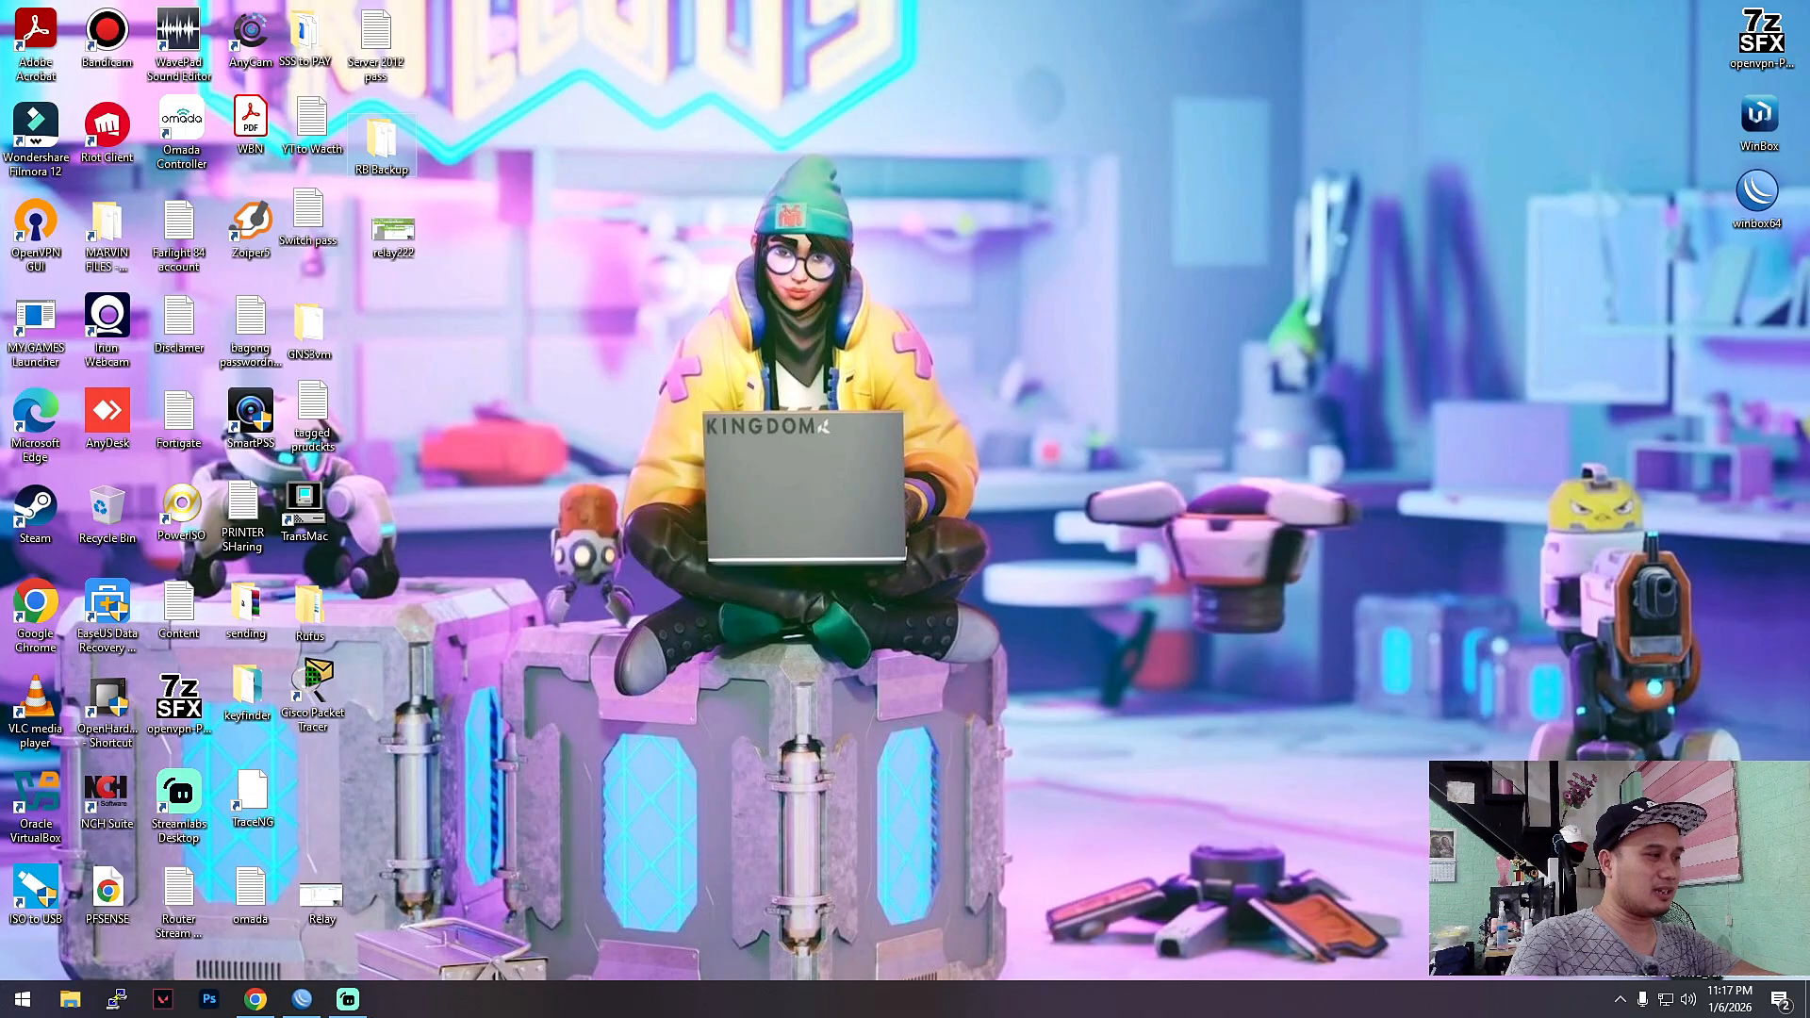
- Switch to WinBox and review the uploaded flash/hotspot files in the router's file list
left_click(301, 1000)
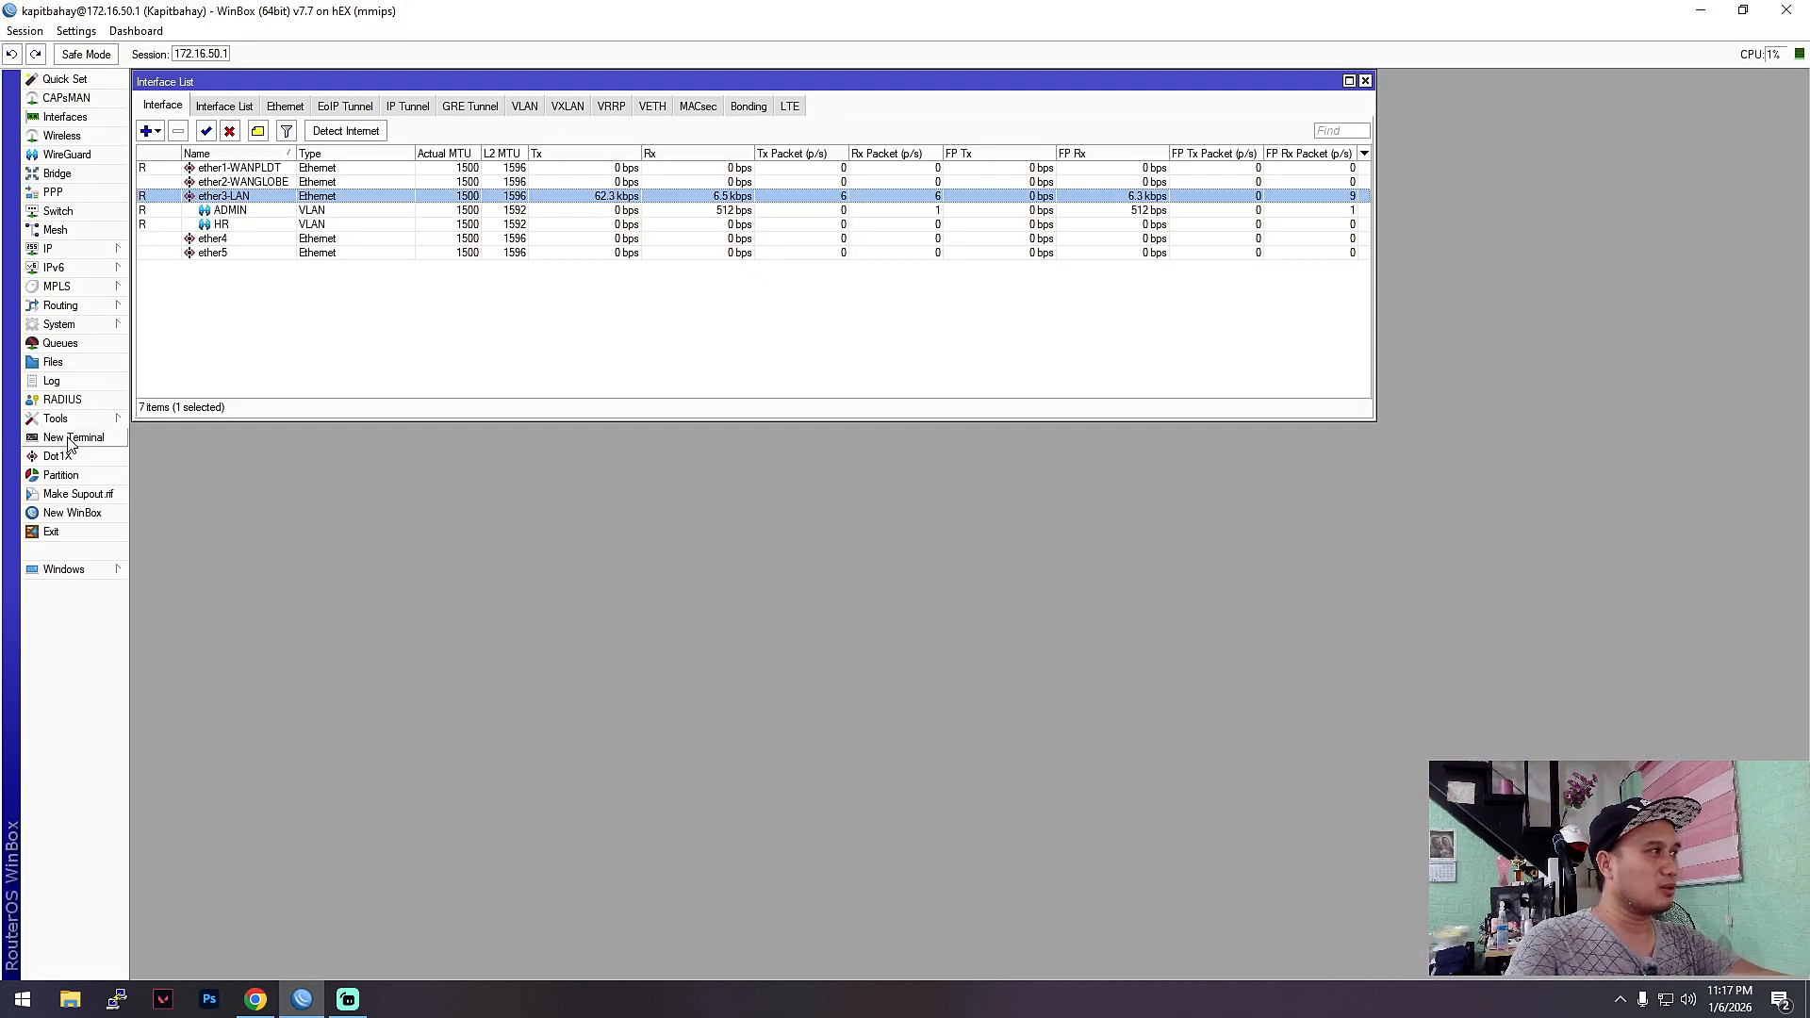
left_click(53, 363)
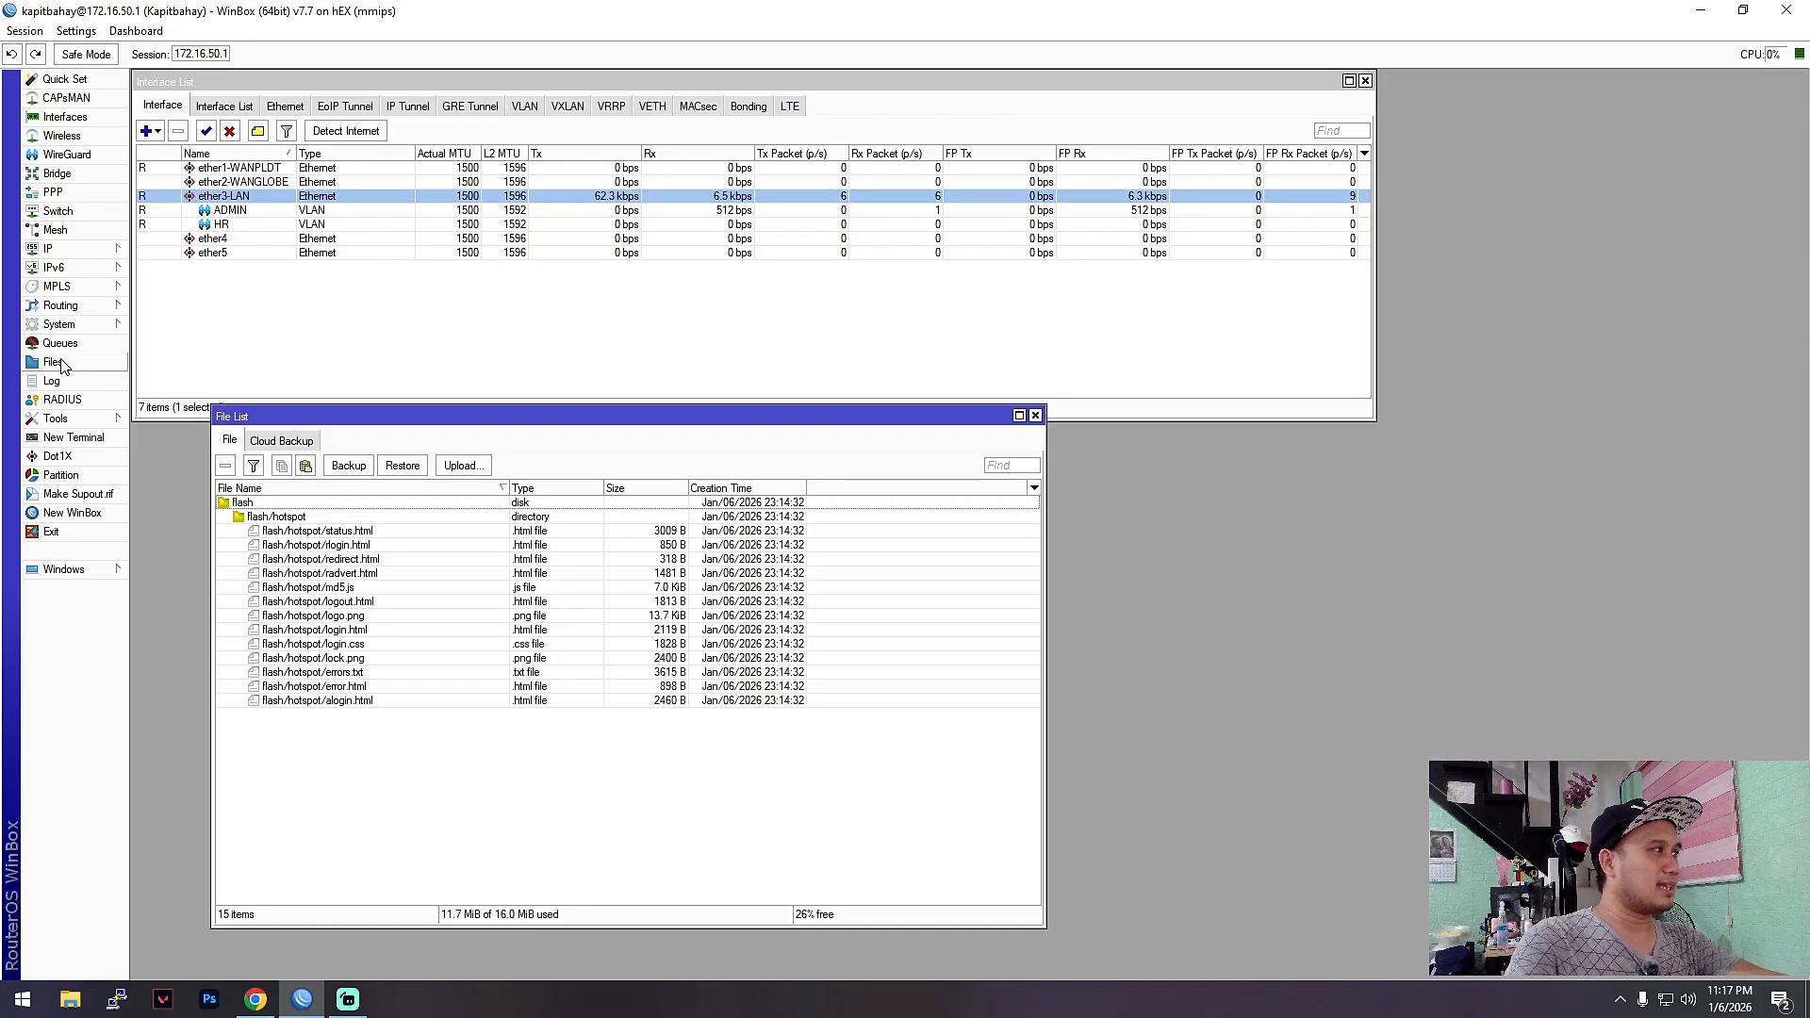
left_click_drag(497, 421, 593, 411)
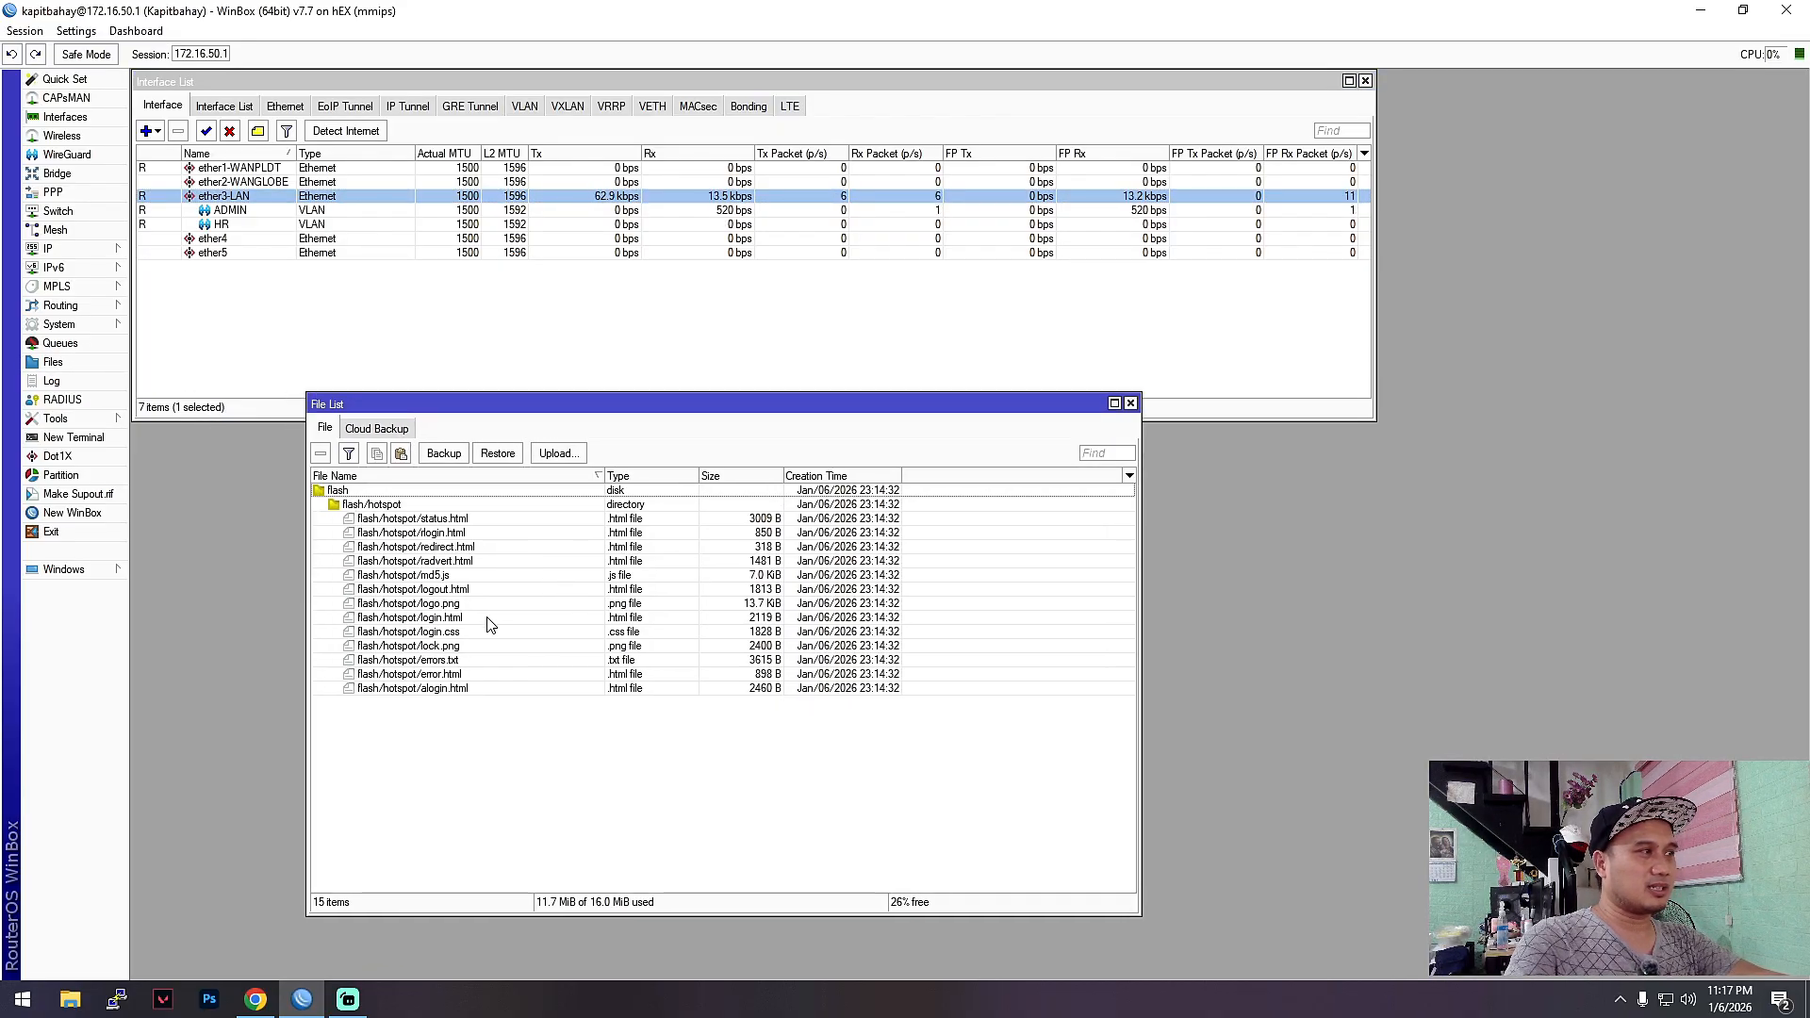
left_click(339, 493)
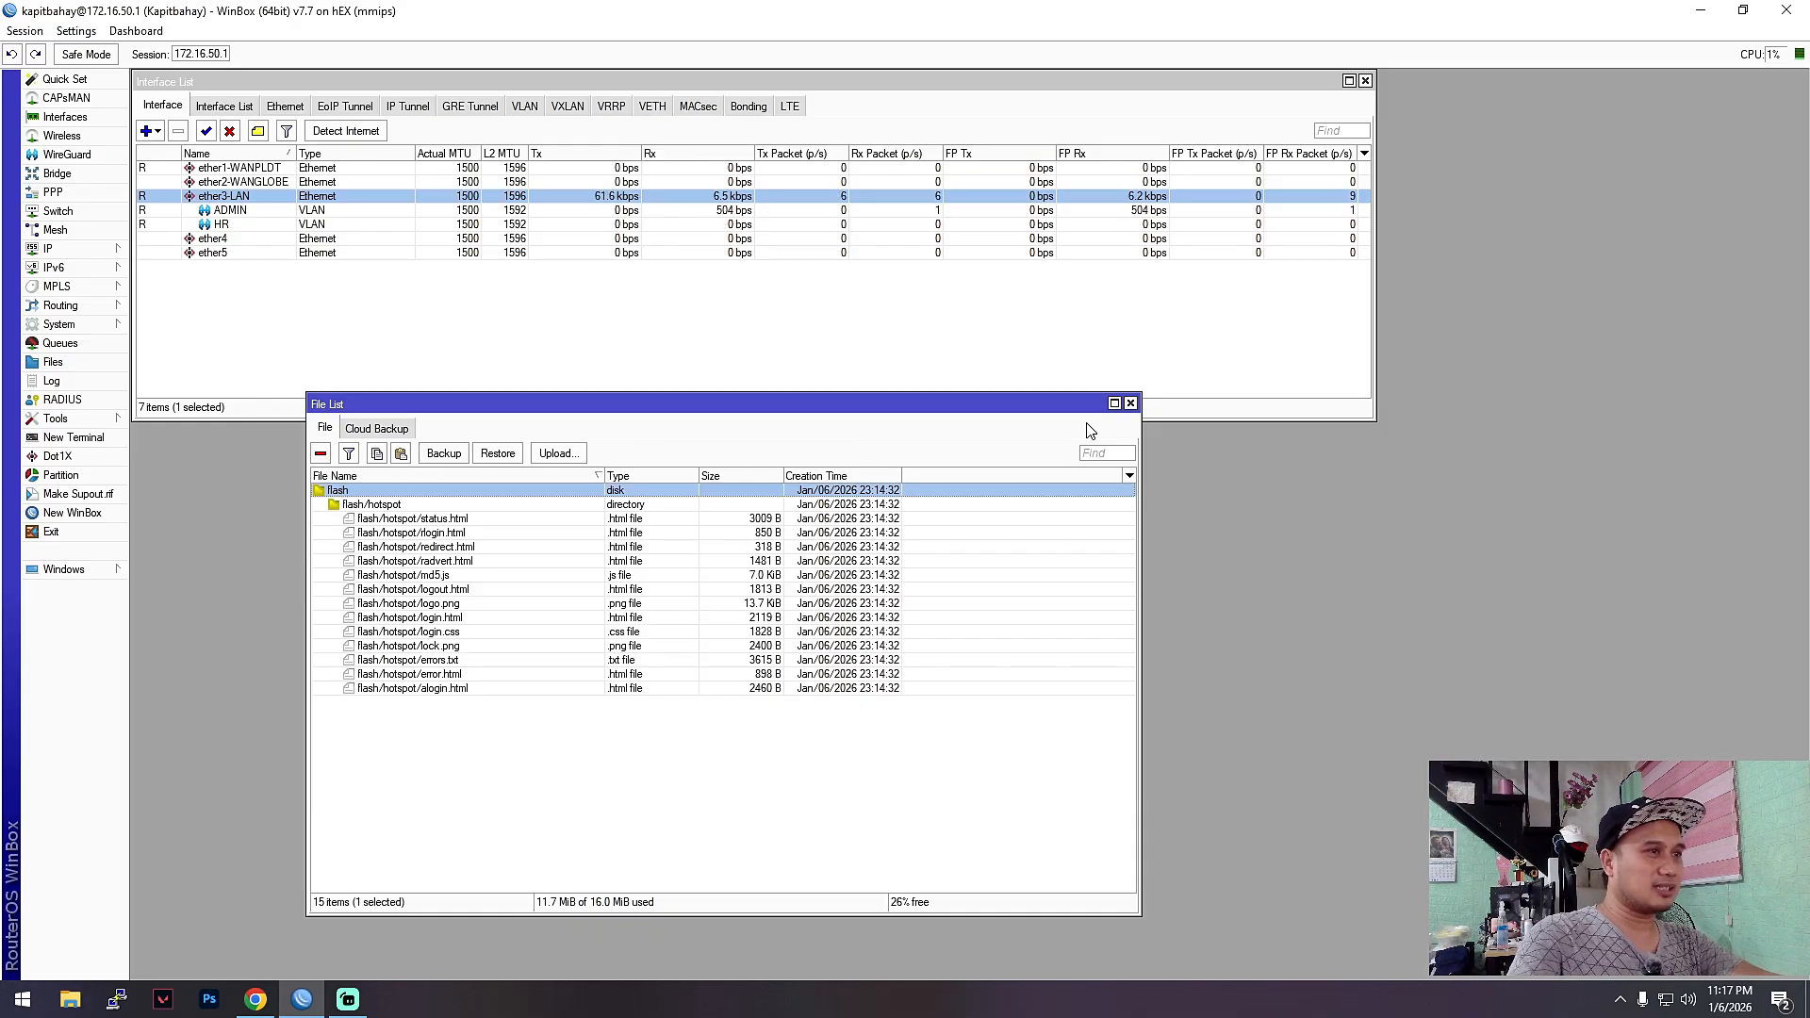
left_click(1131, 404)
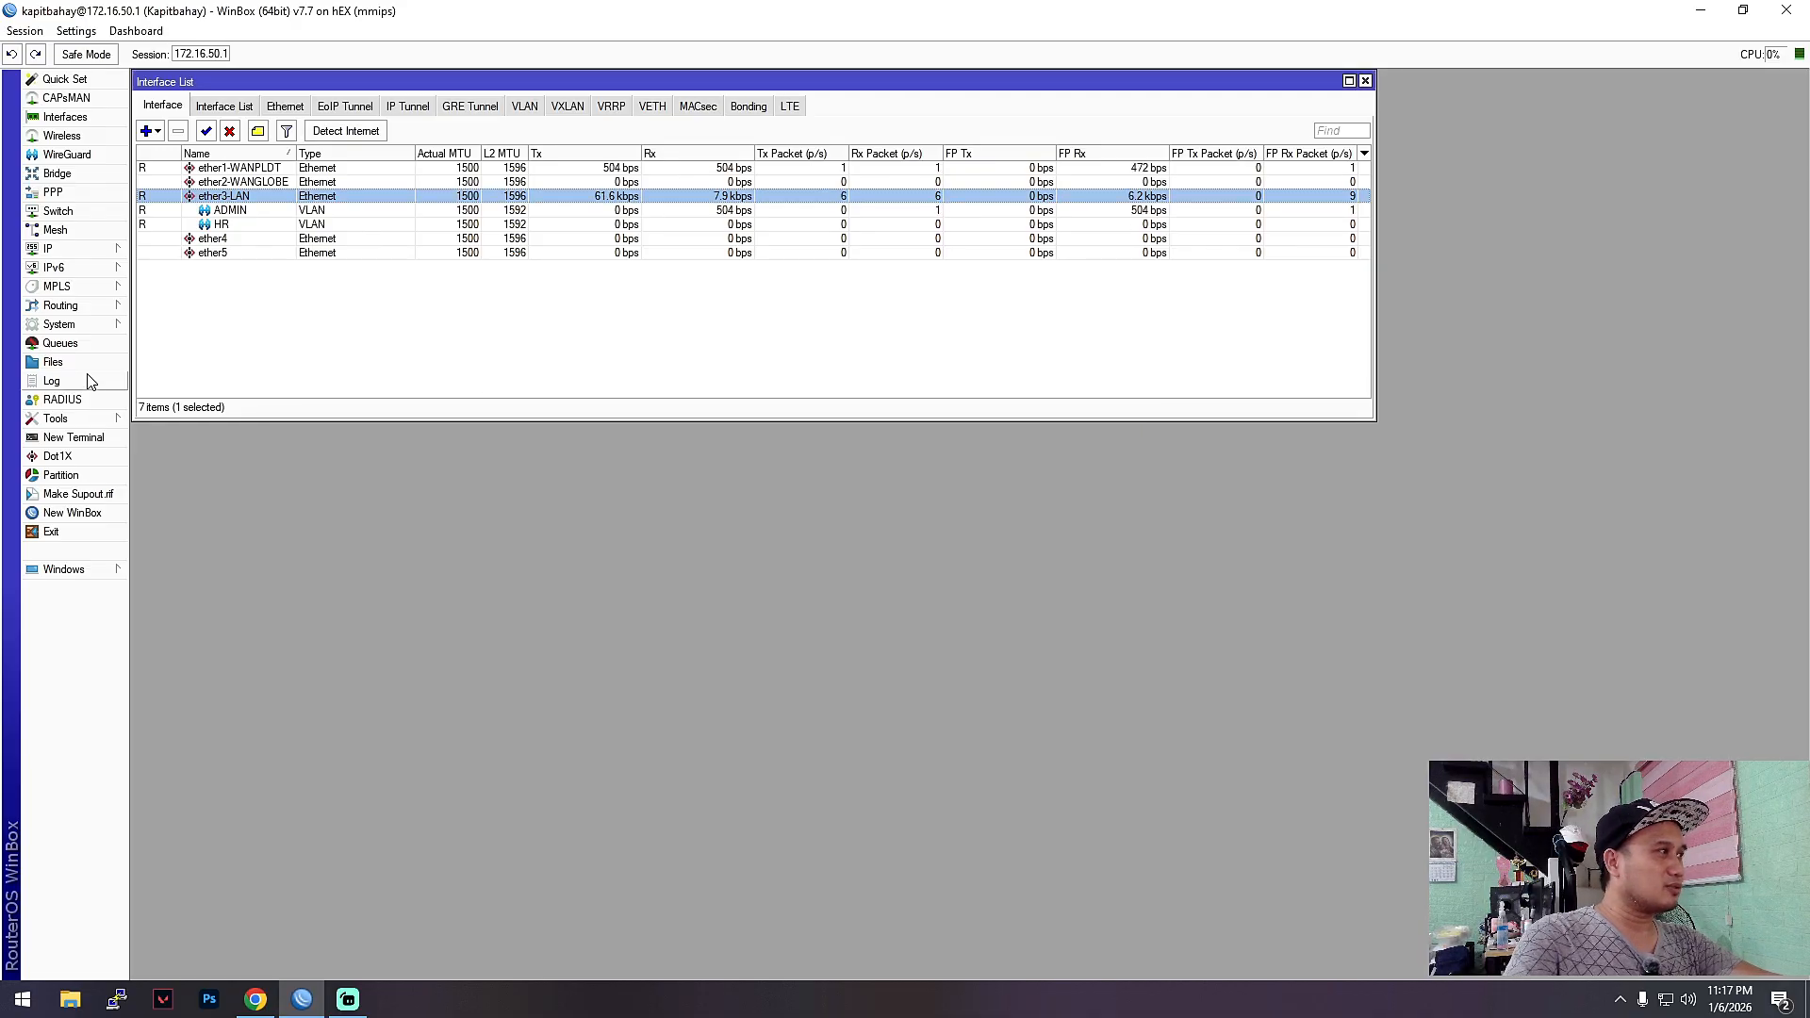
- Open the router's Hotspot settings and review the configuration of the Hotspot-Server entry
left_click(73, 251)
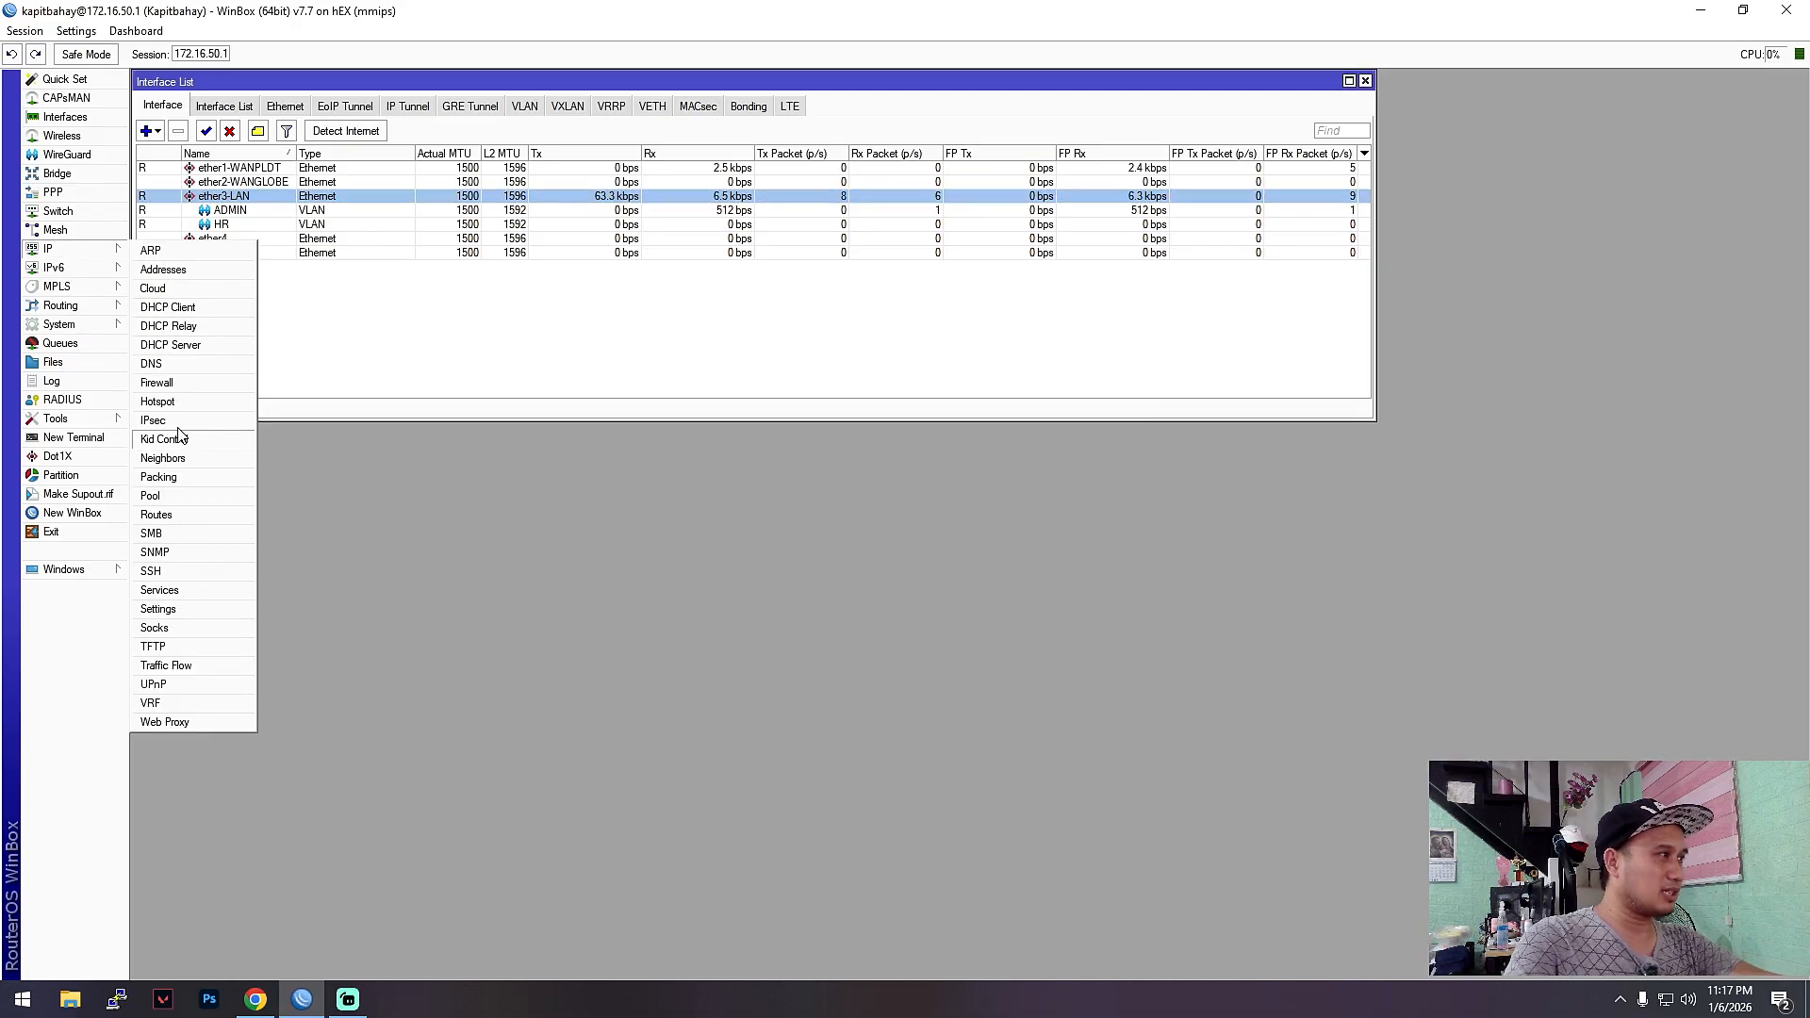
left_click(168, 401)
left_click(388, 481)
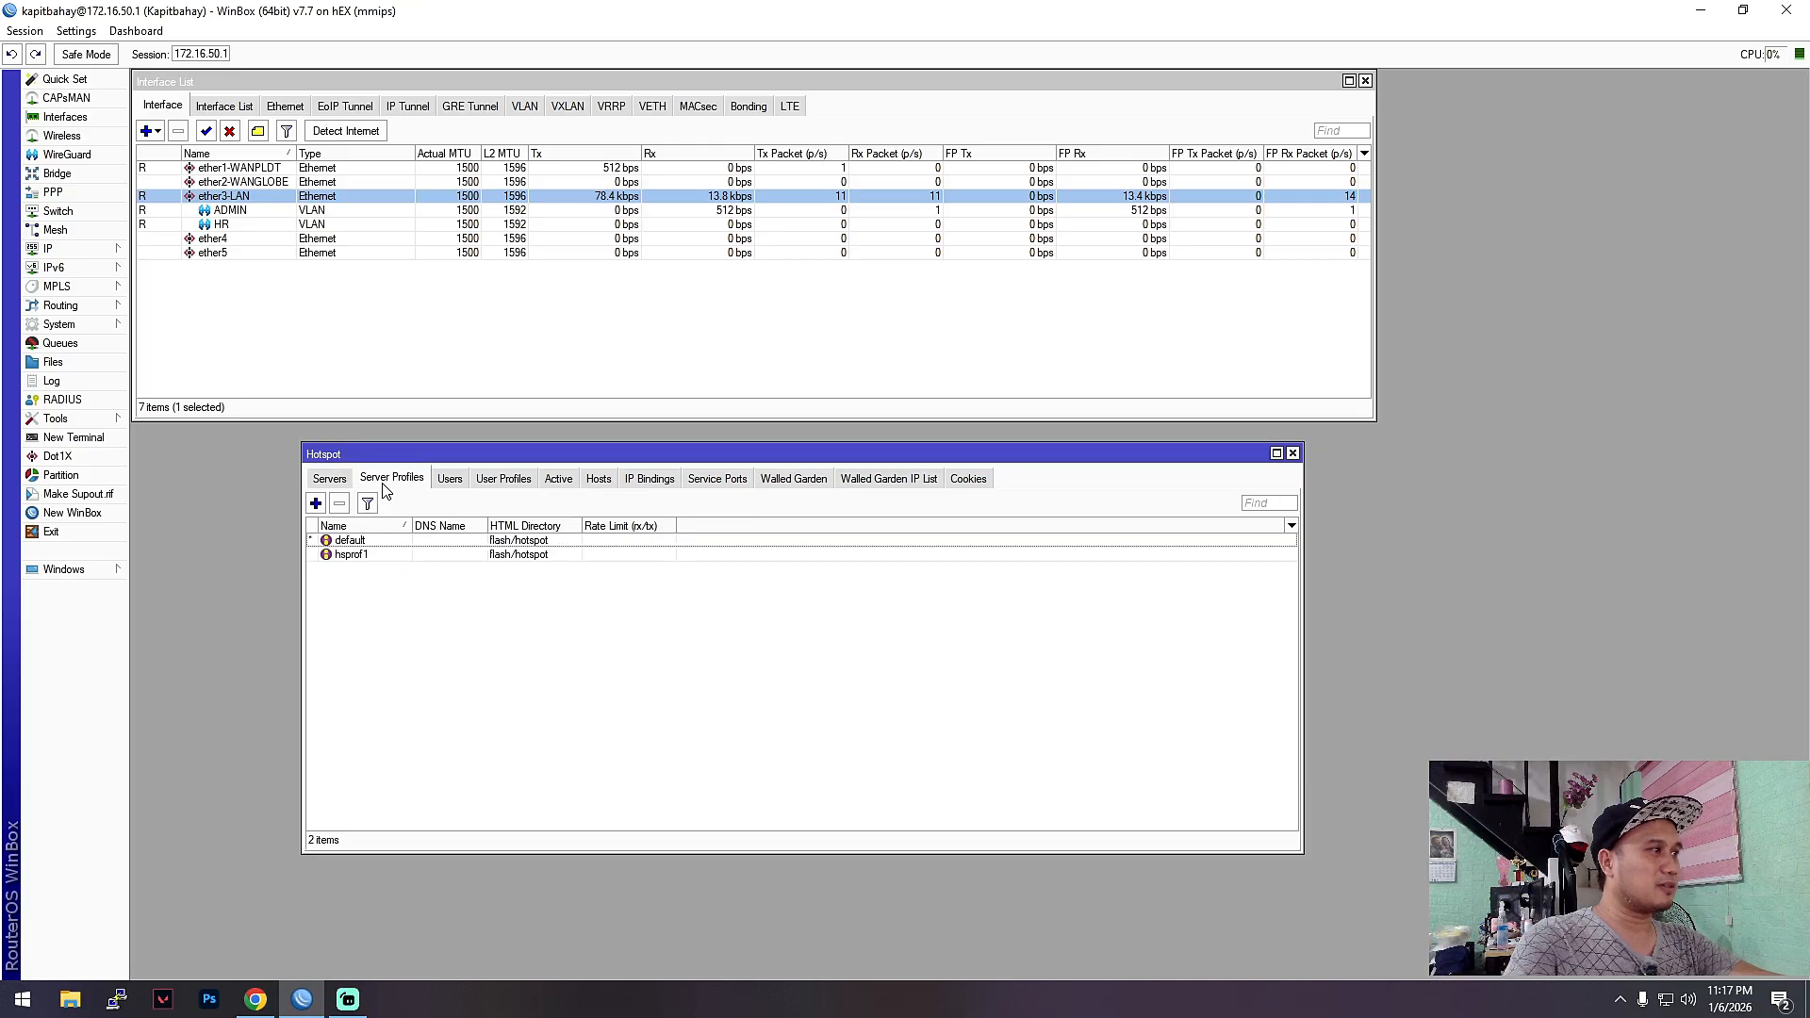
left_click(330, 479)
double_click(408, 545)
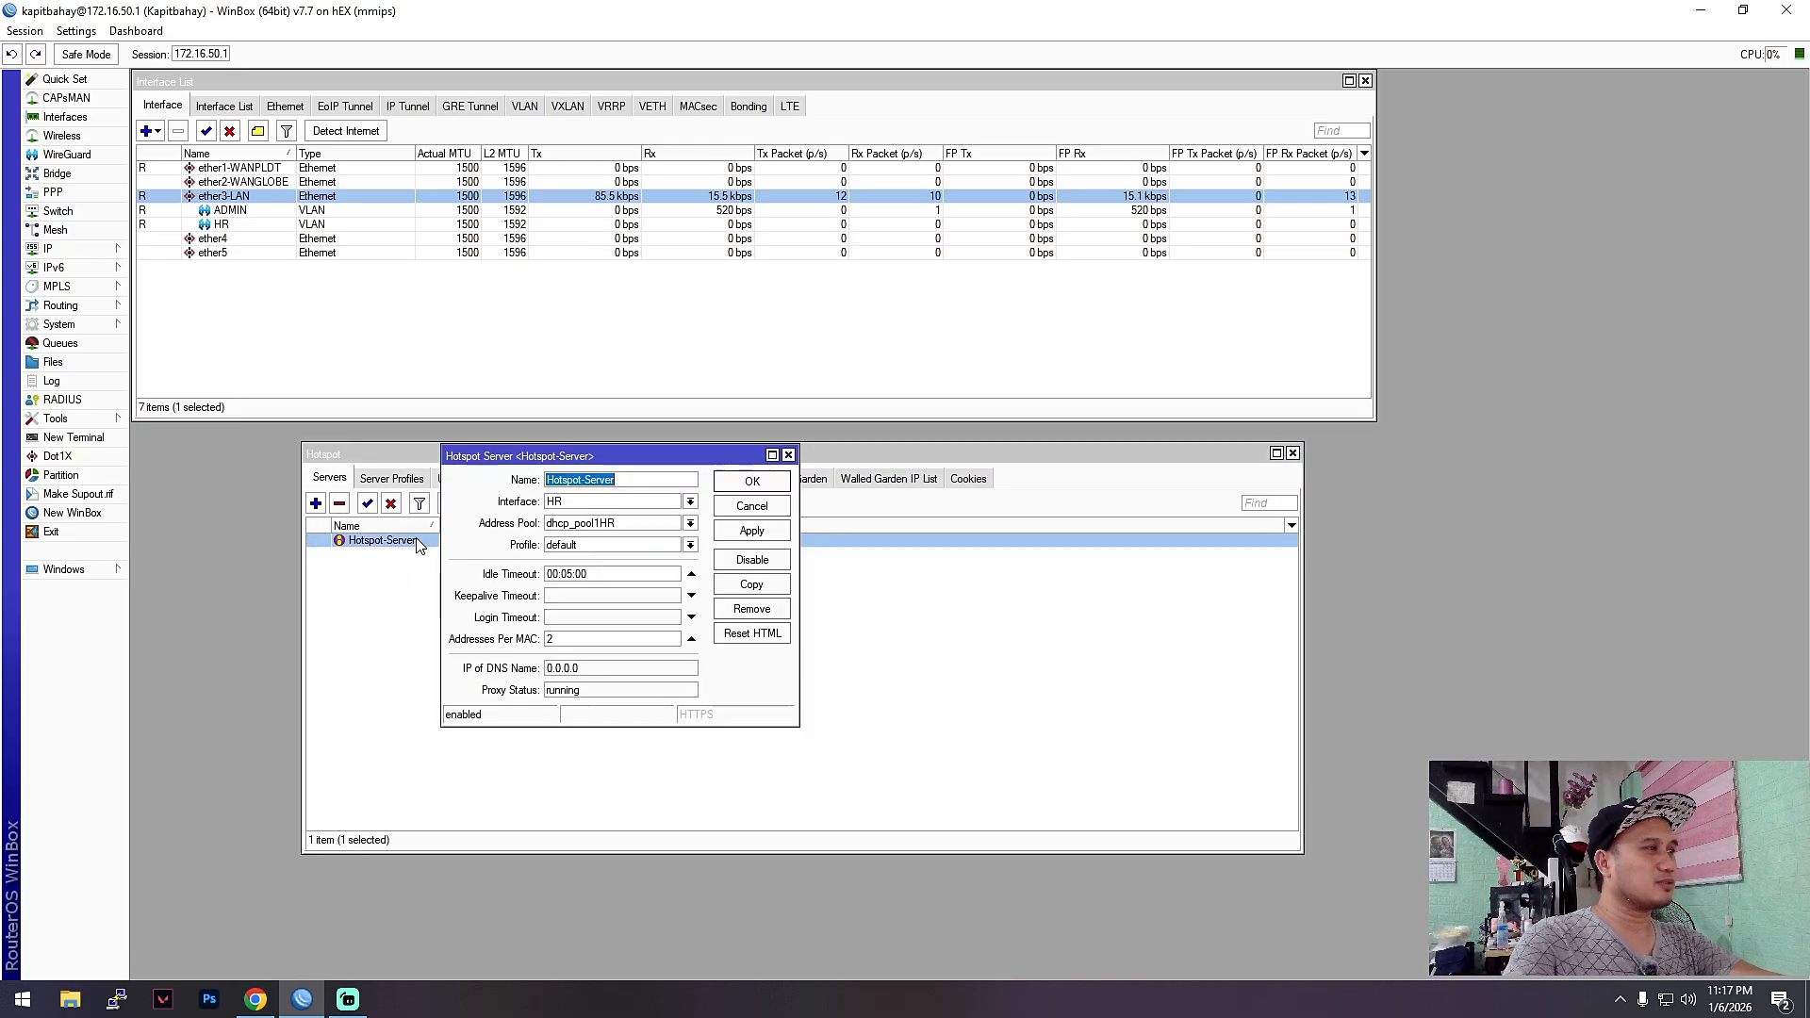
left_click(788, 456)
- Set the default hotspot server profile's HTML directory to flash/hotspot, checking it against the router's file list, and save the profile
left_click(389, 481)
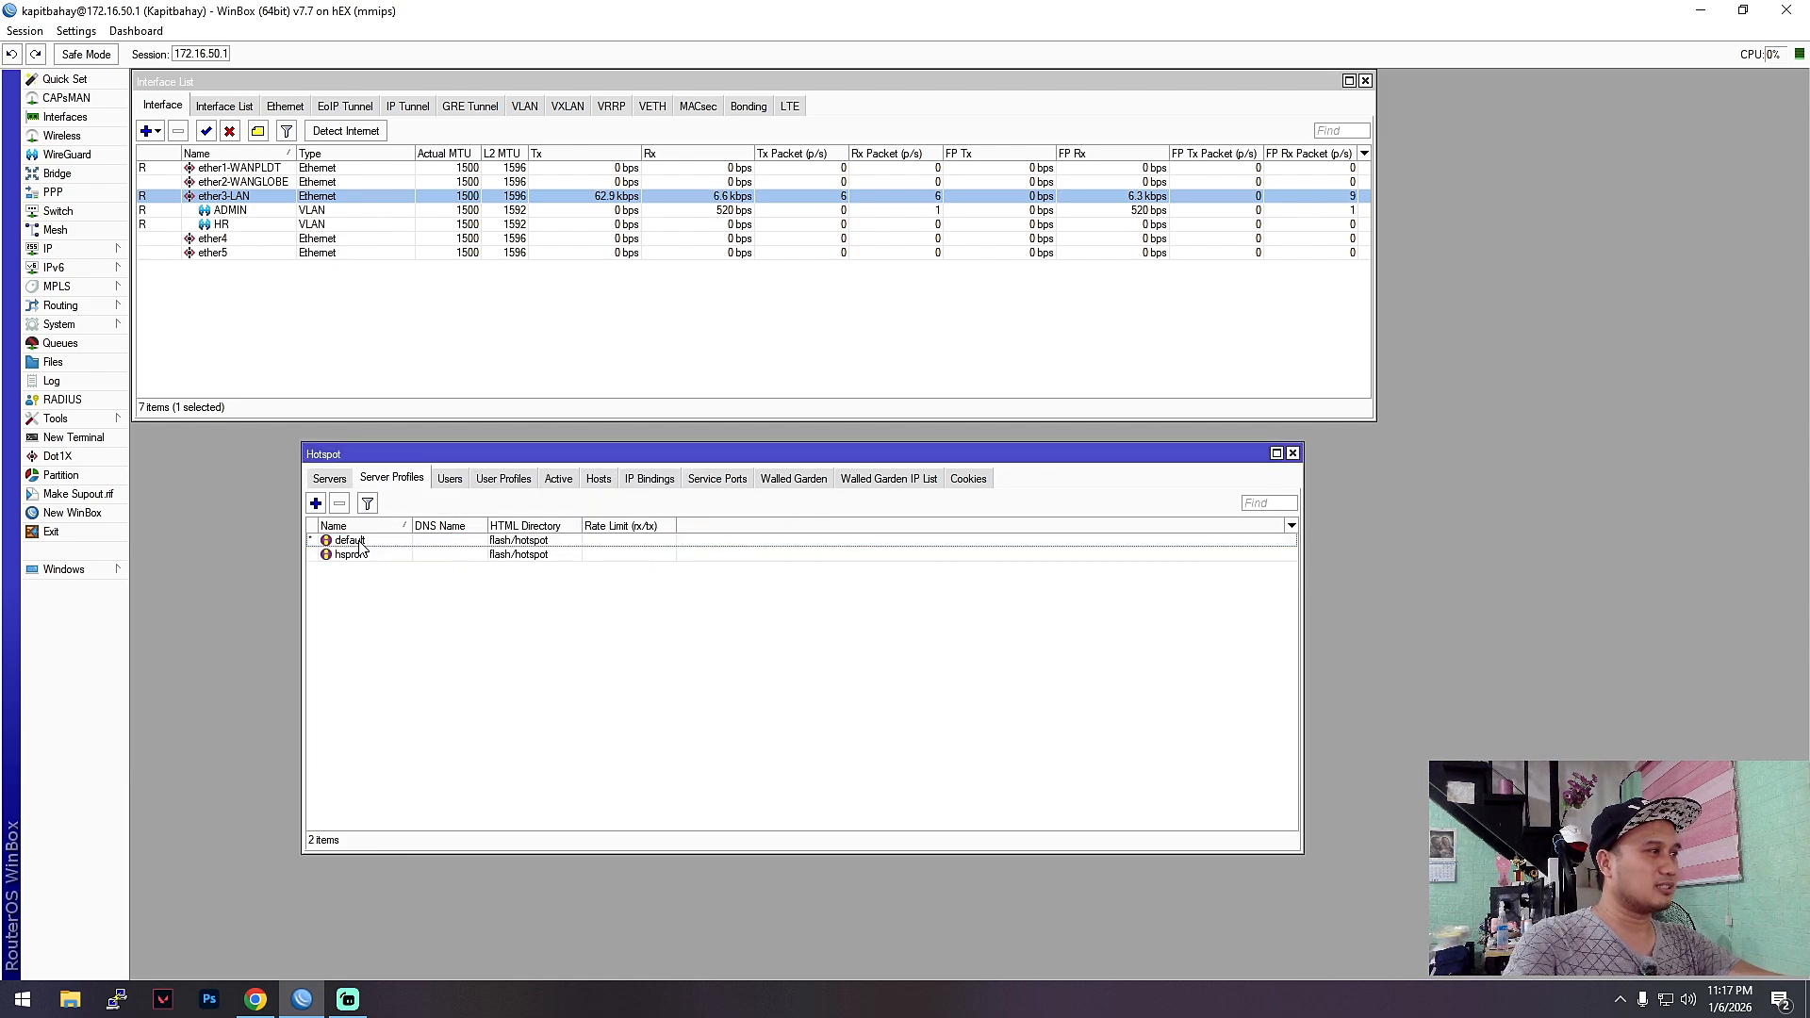
double_click(357, 541)
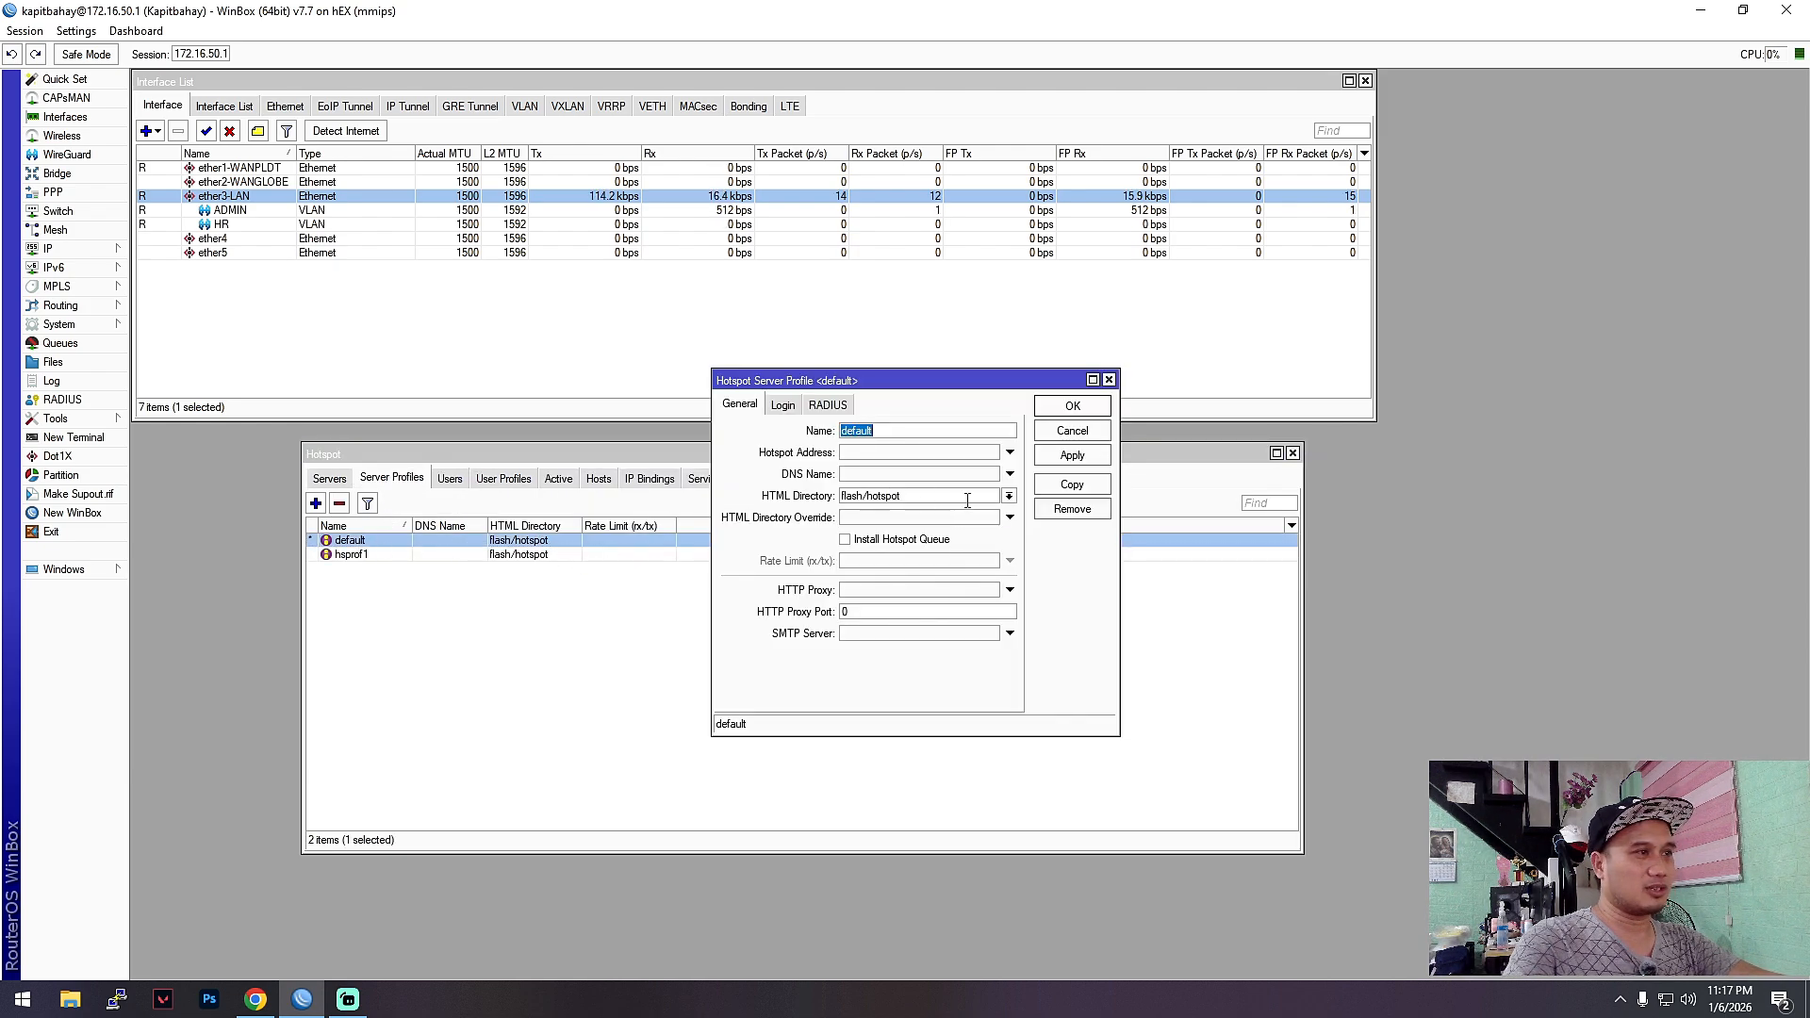
left_click(1009, 496)
left_click(886, 512)
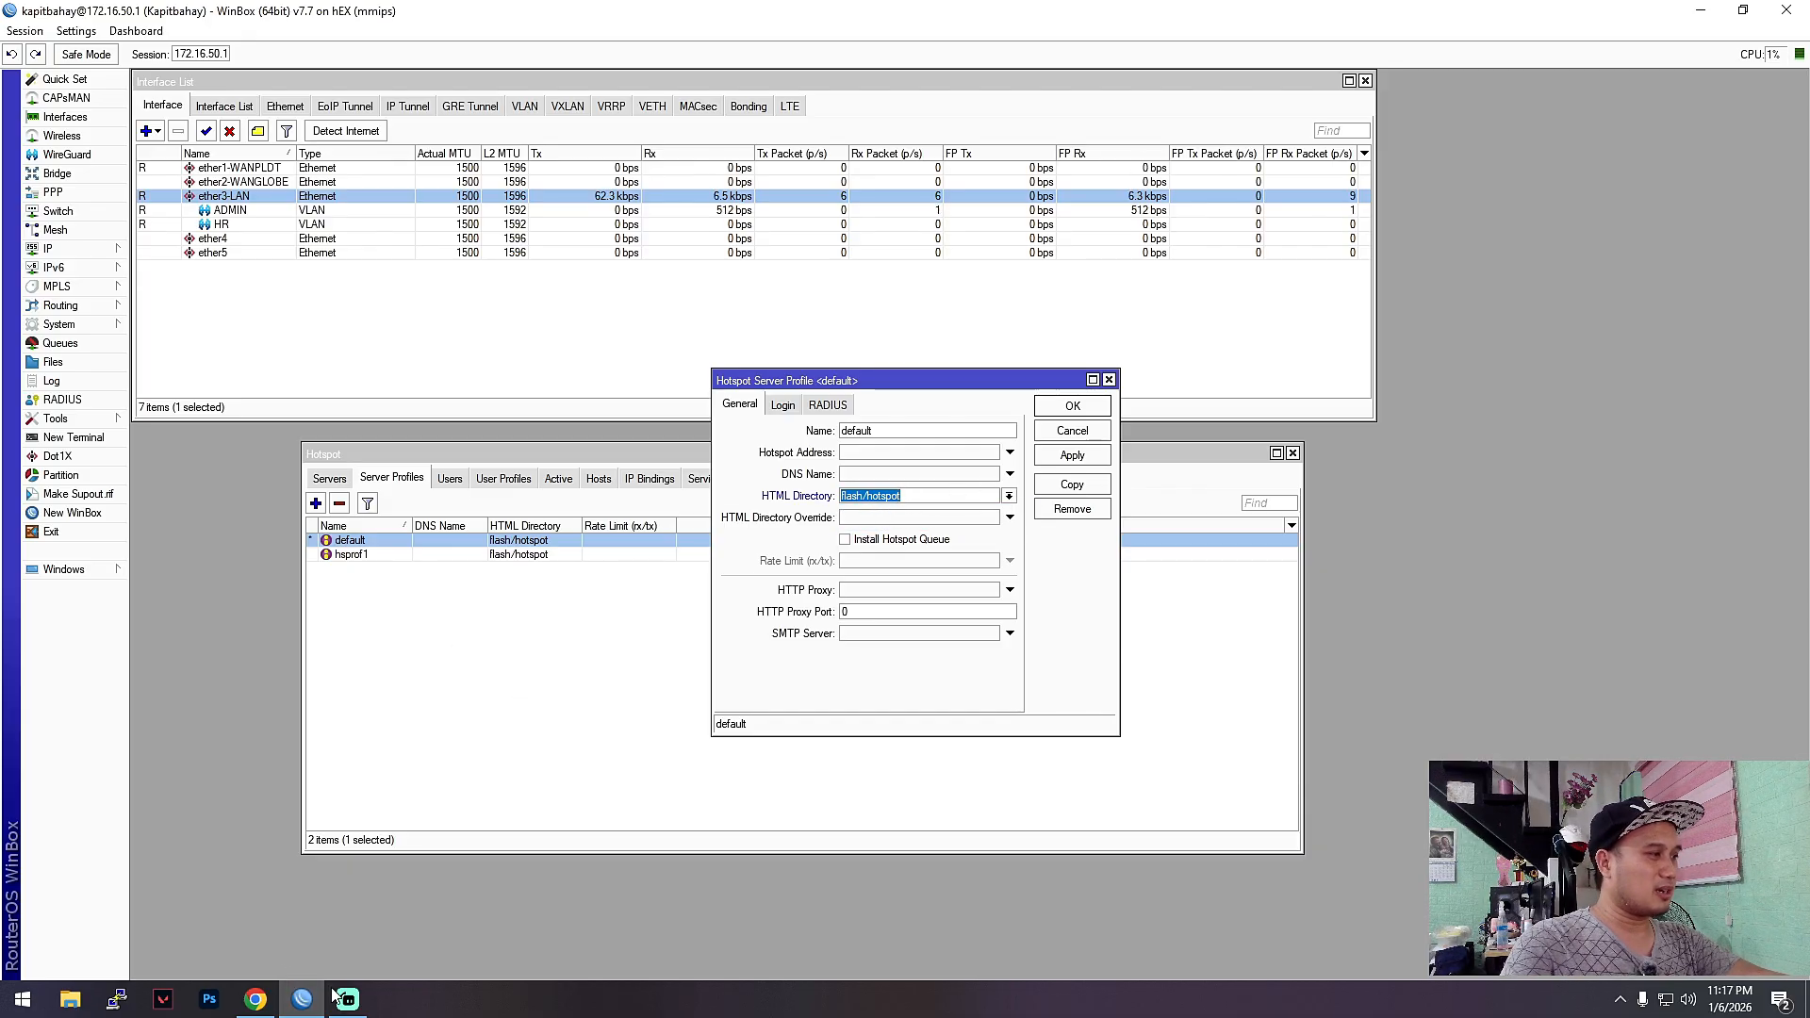
left_click(59, 363)
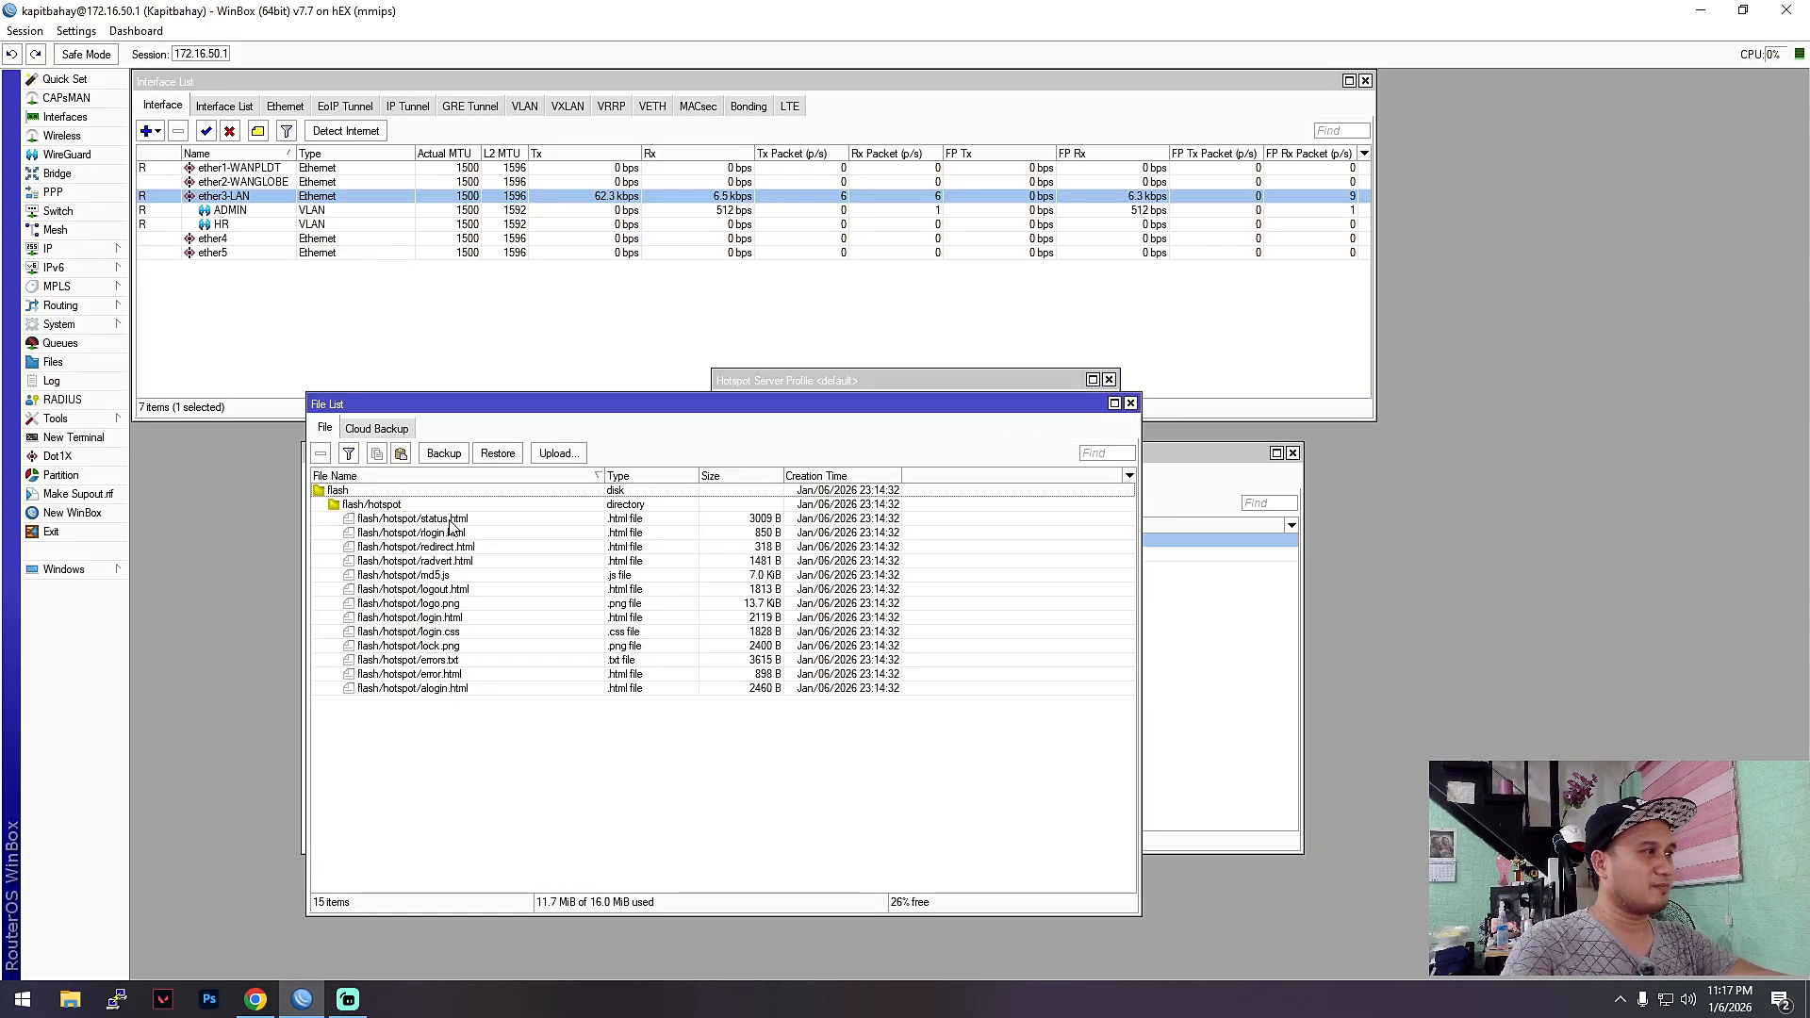
left_click(369, 505)
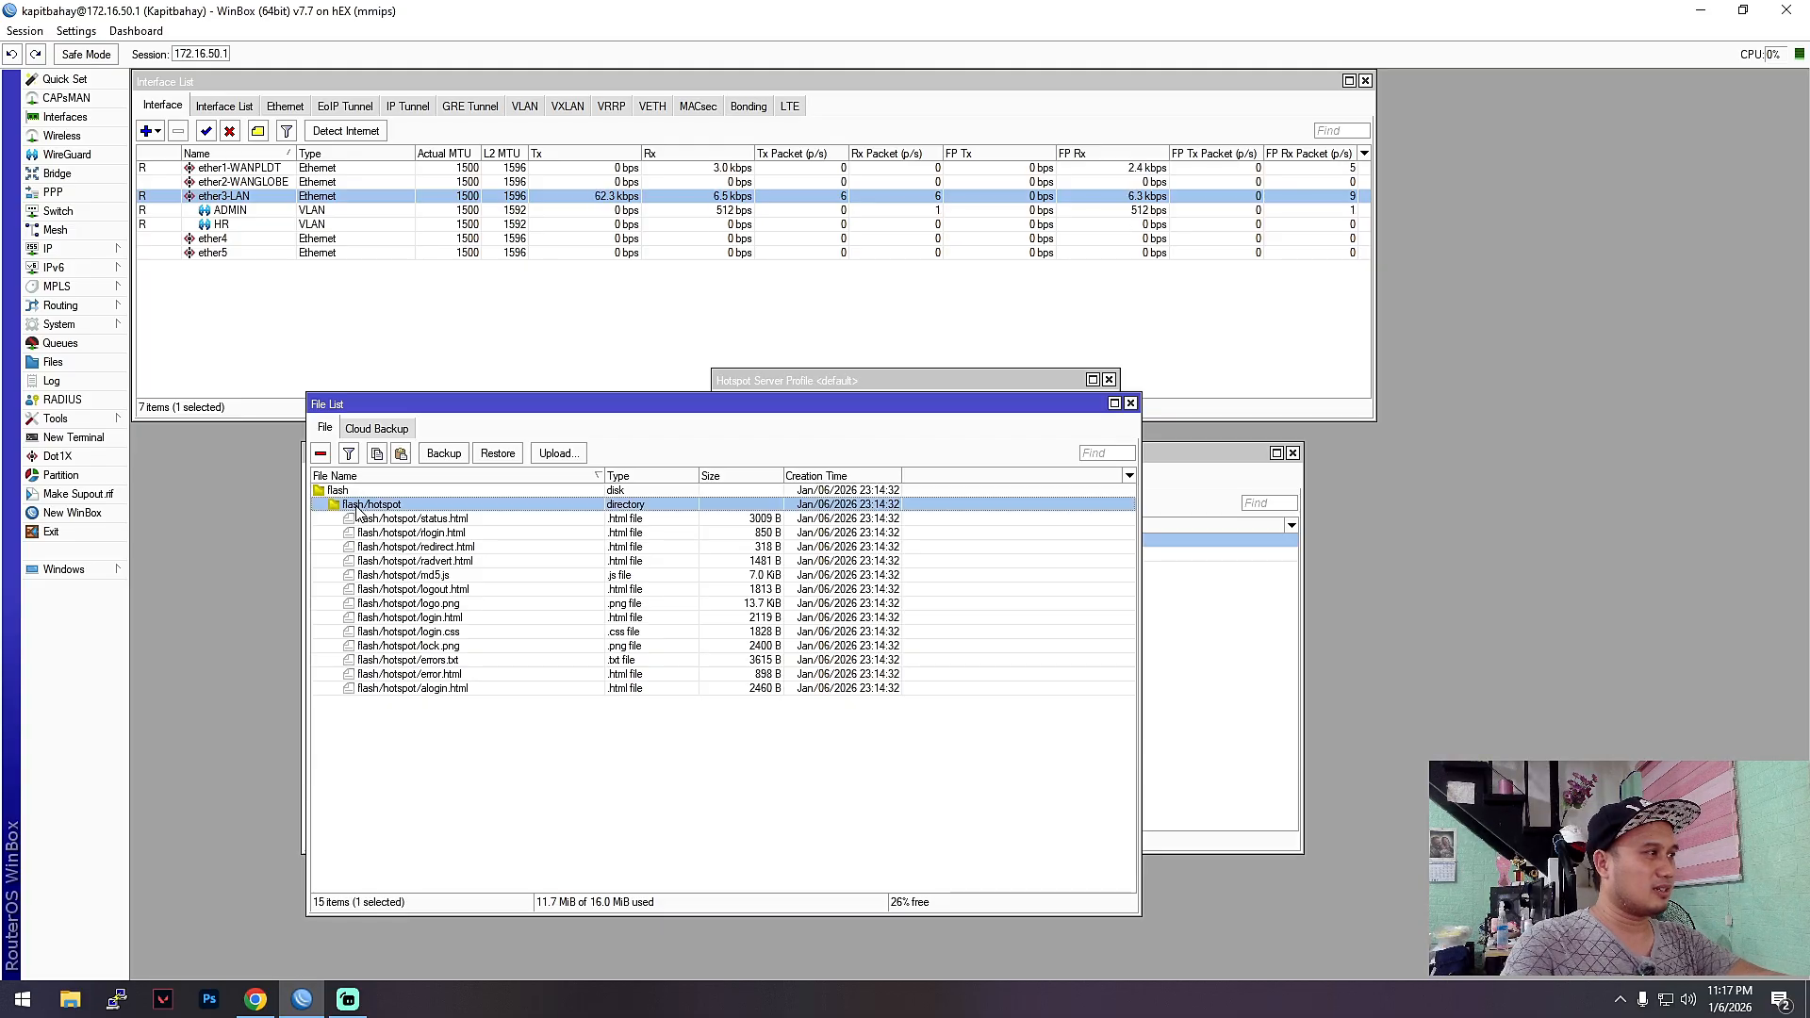
left_click(337, 491)
left_click(369, 507)
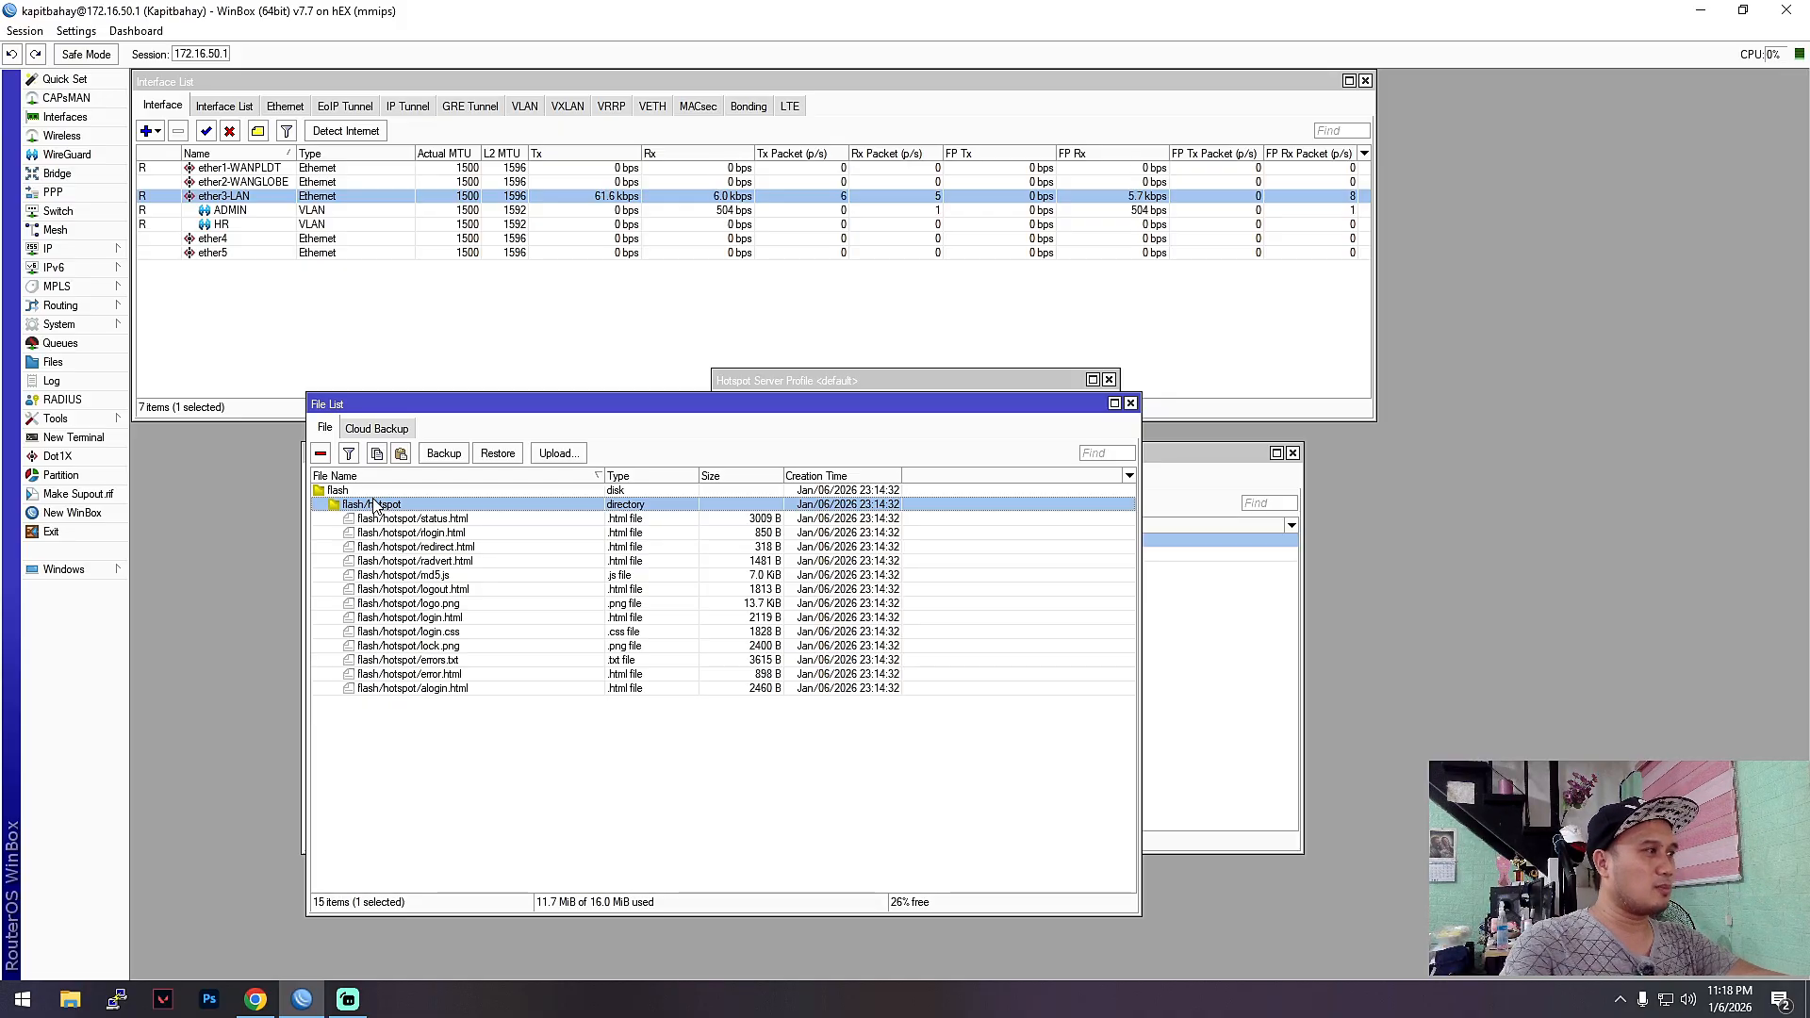
left_click(937, 381)
left_click_drag(904, 381, 739, 358)
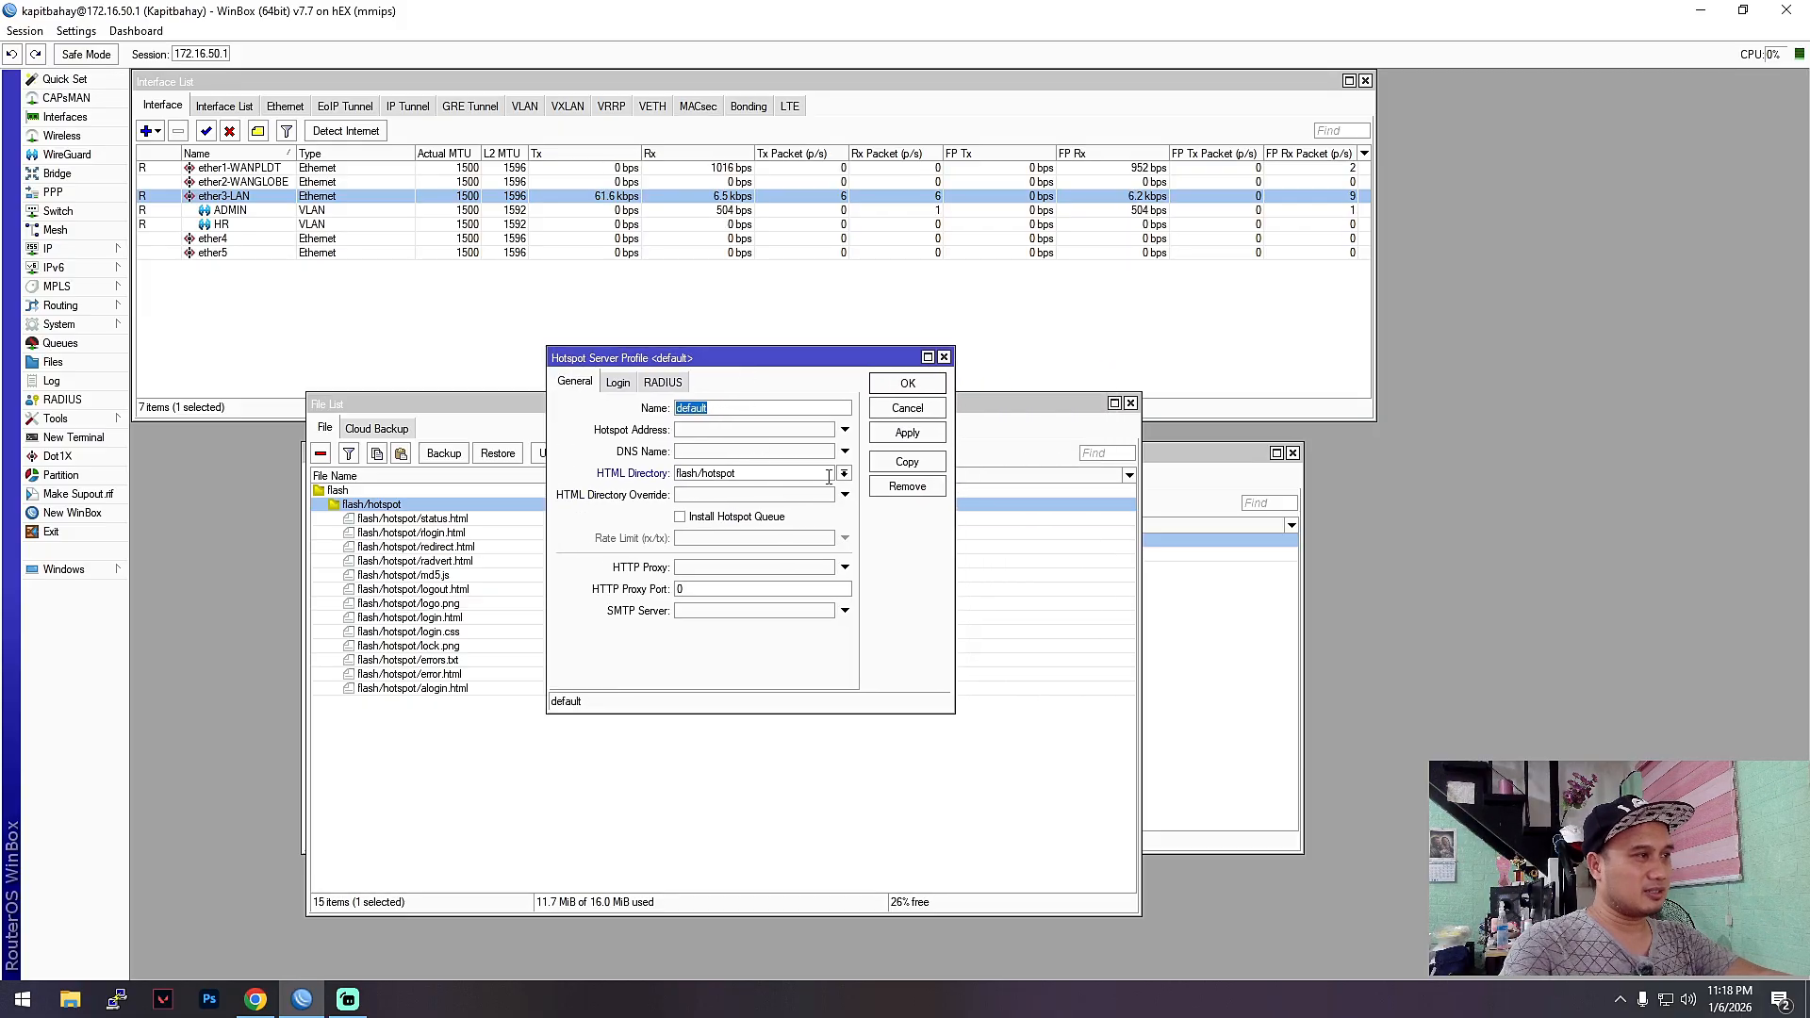
left_click(916, 384)
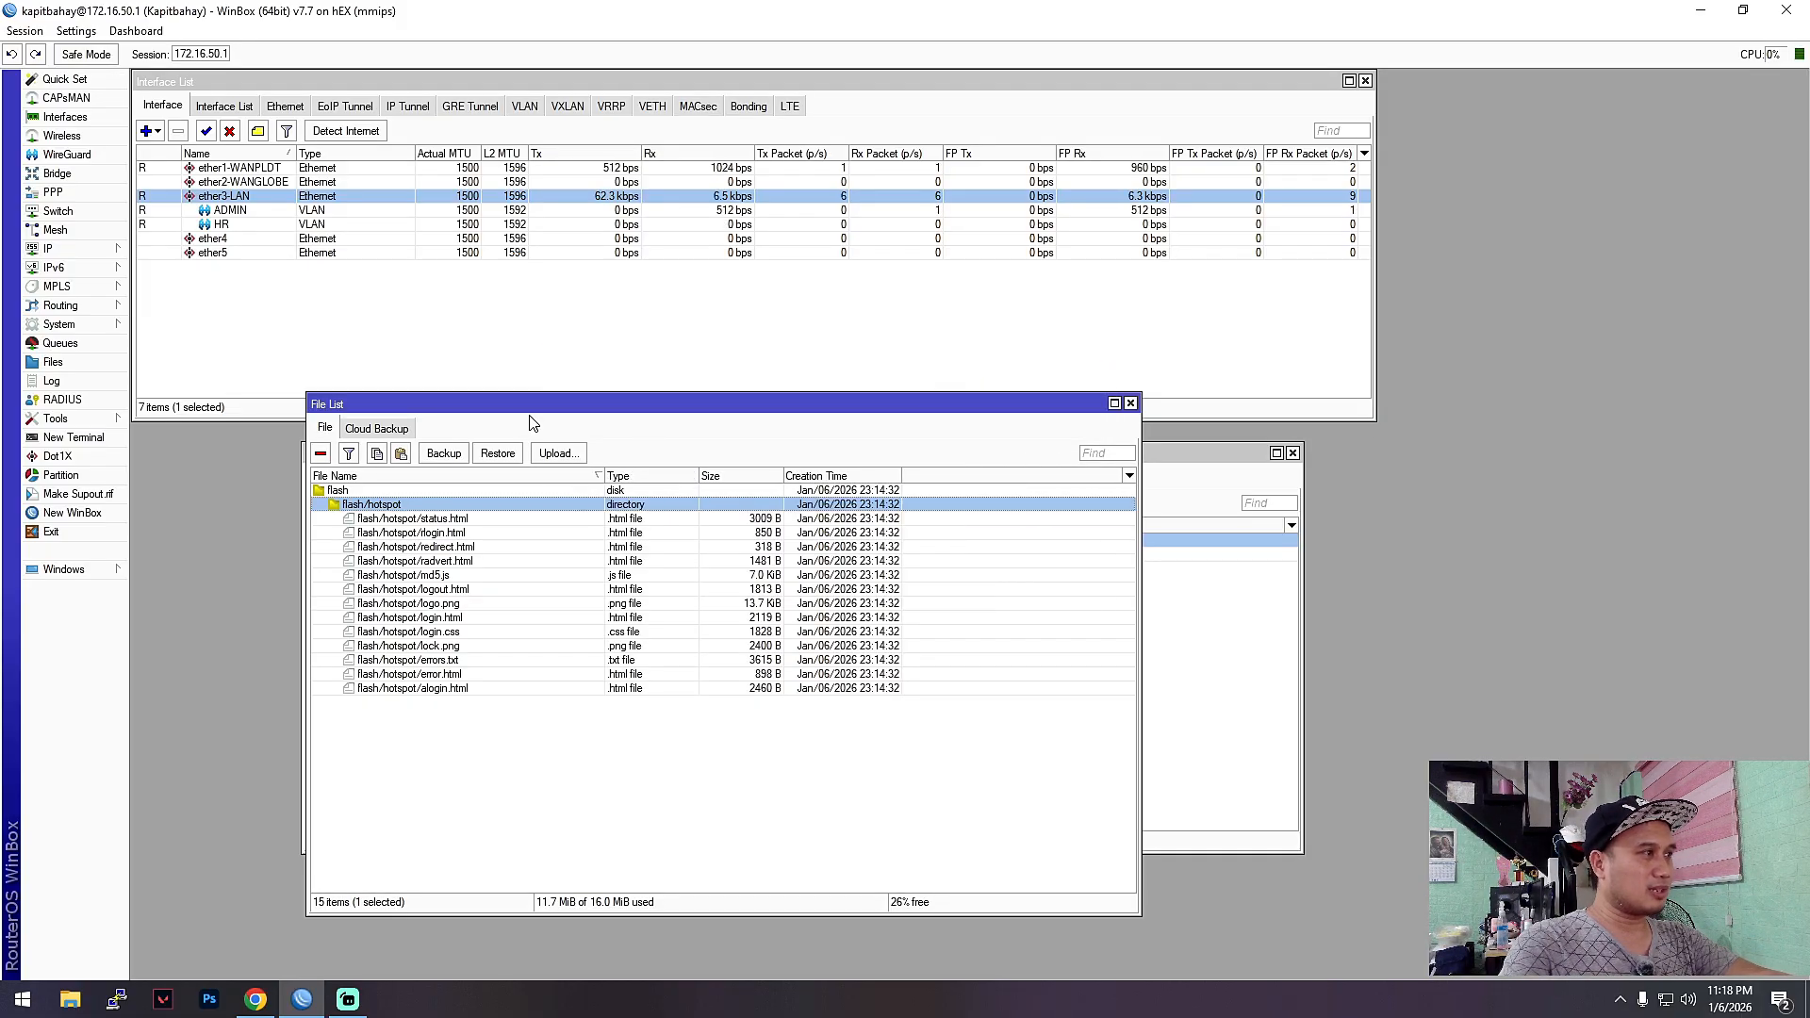
- Rearrange the file list and Hotspot windows and check the HTML directory options of the hsprof1 server profile
left_click_drag(567, 405, 664, 585)
left_click_drag(654, 454, 683, 329)
double_click(434, 430)
left_click(845, 474)
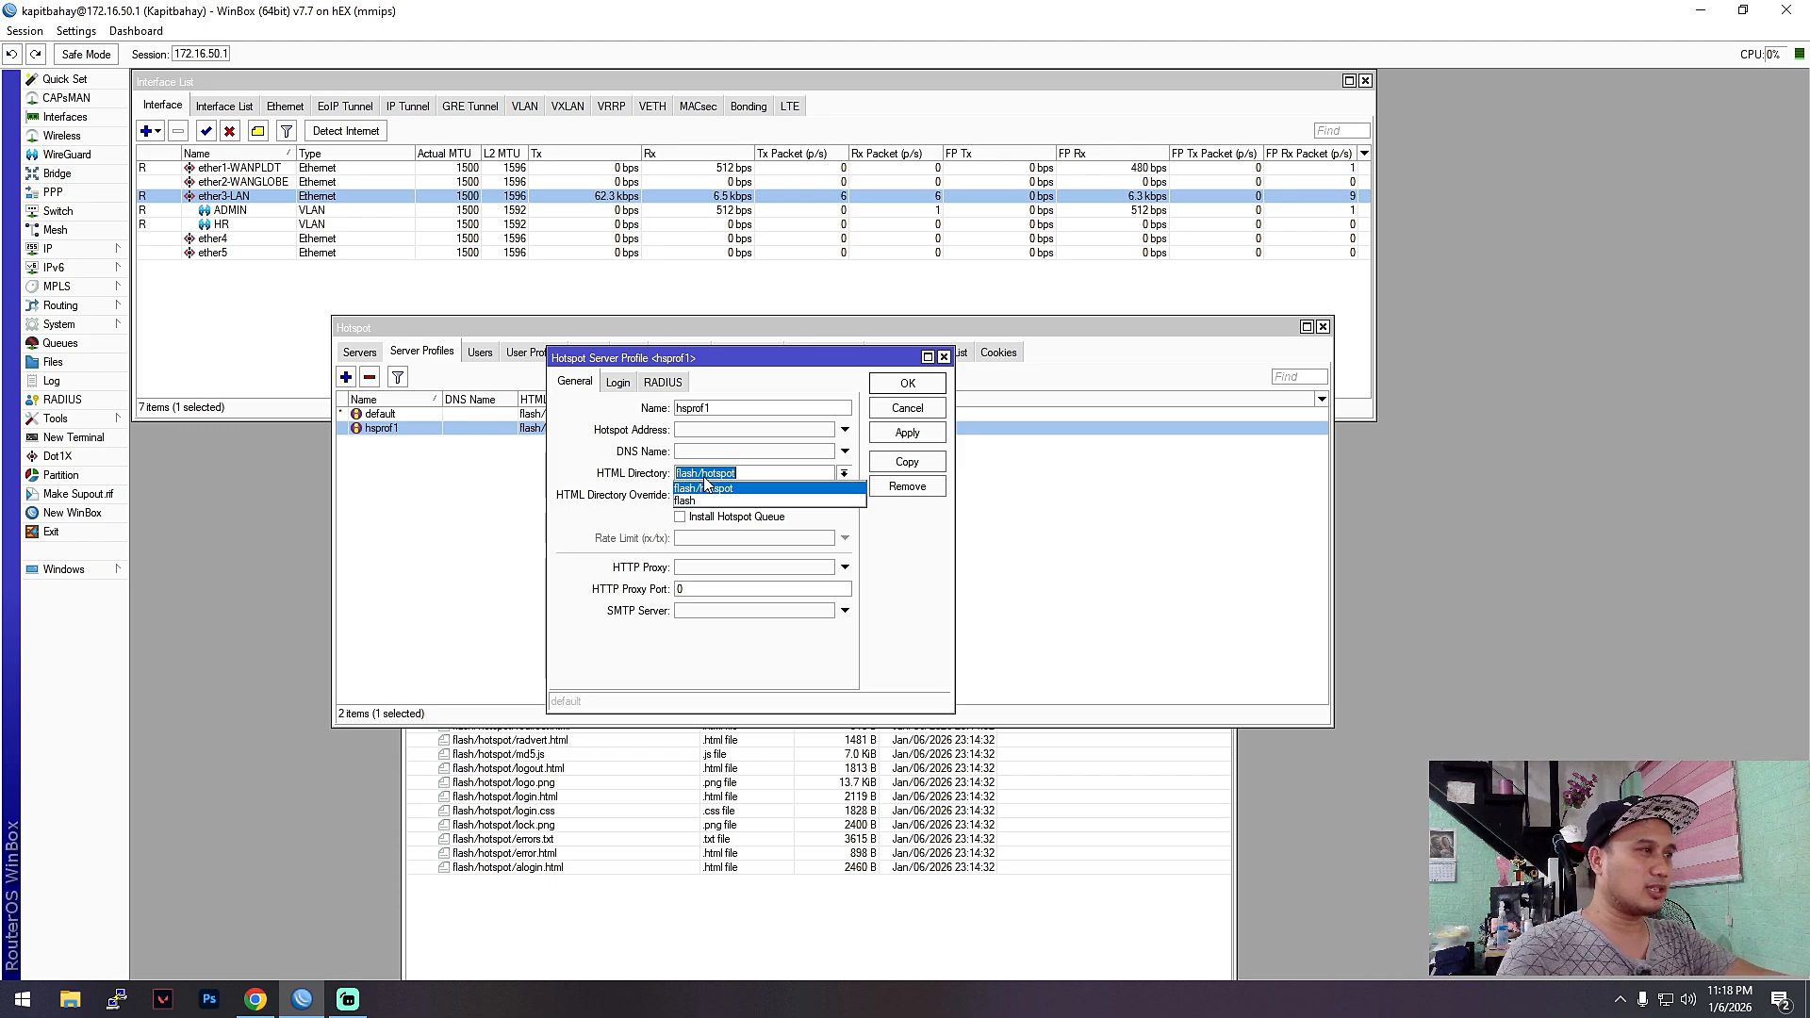
left_click(946, 360)
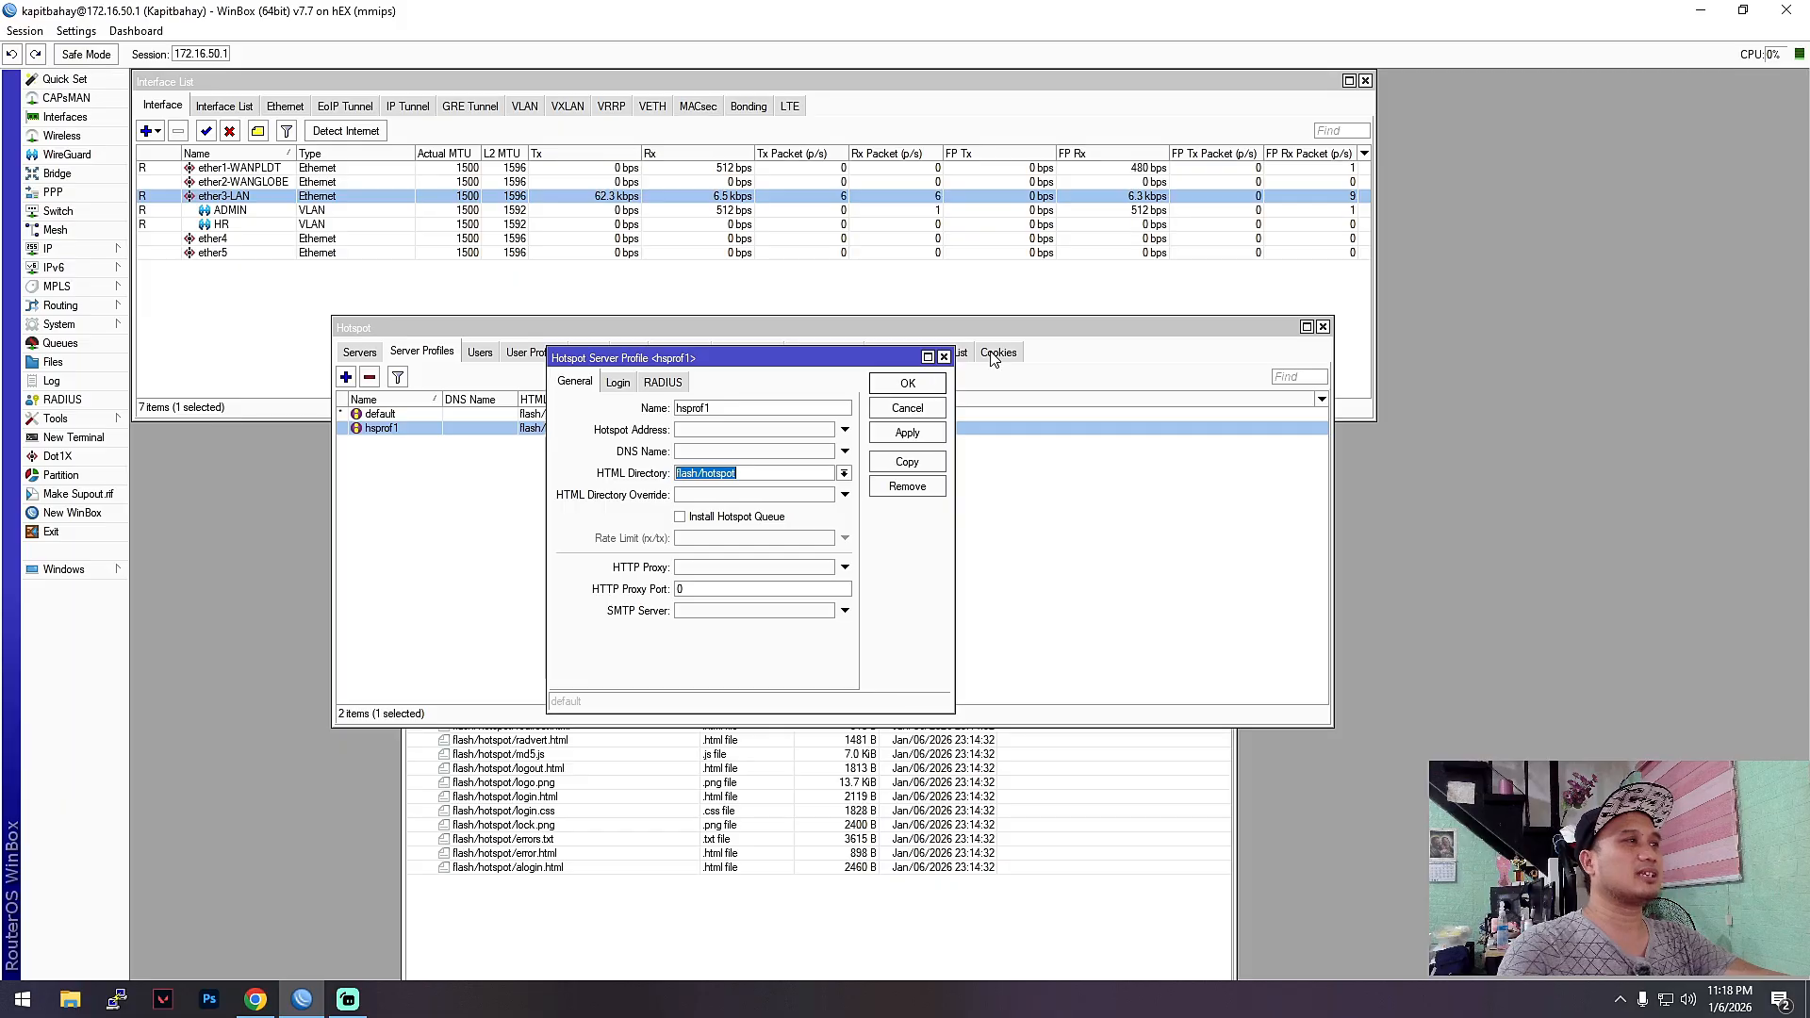
left_click(944, 357)
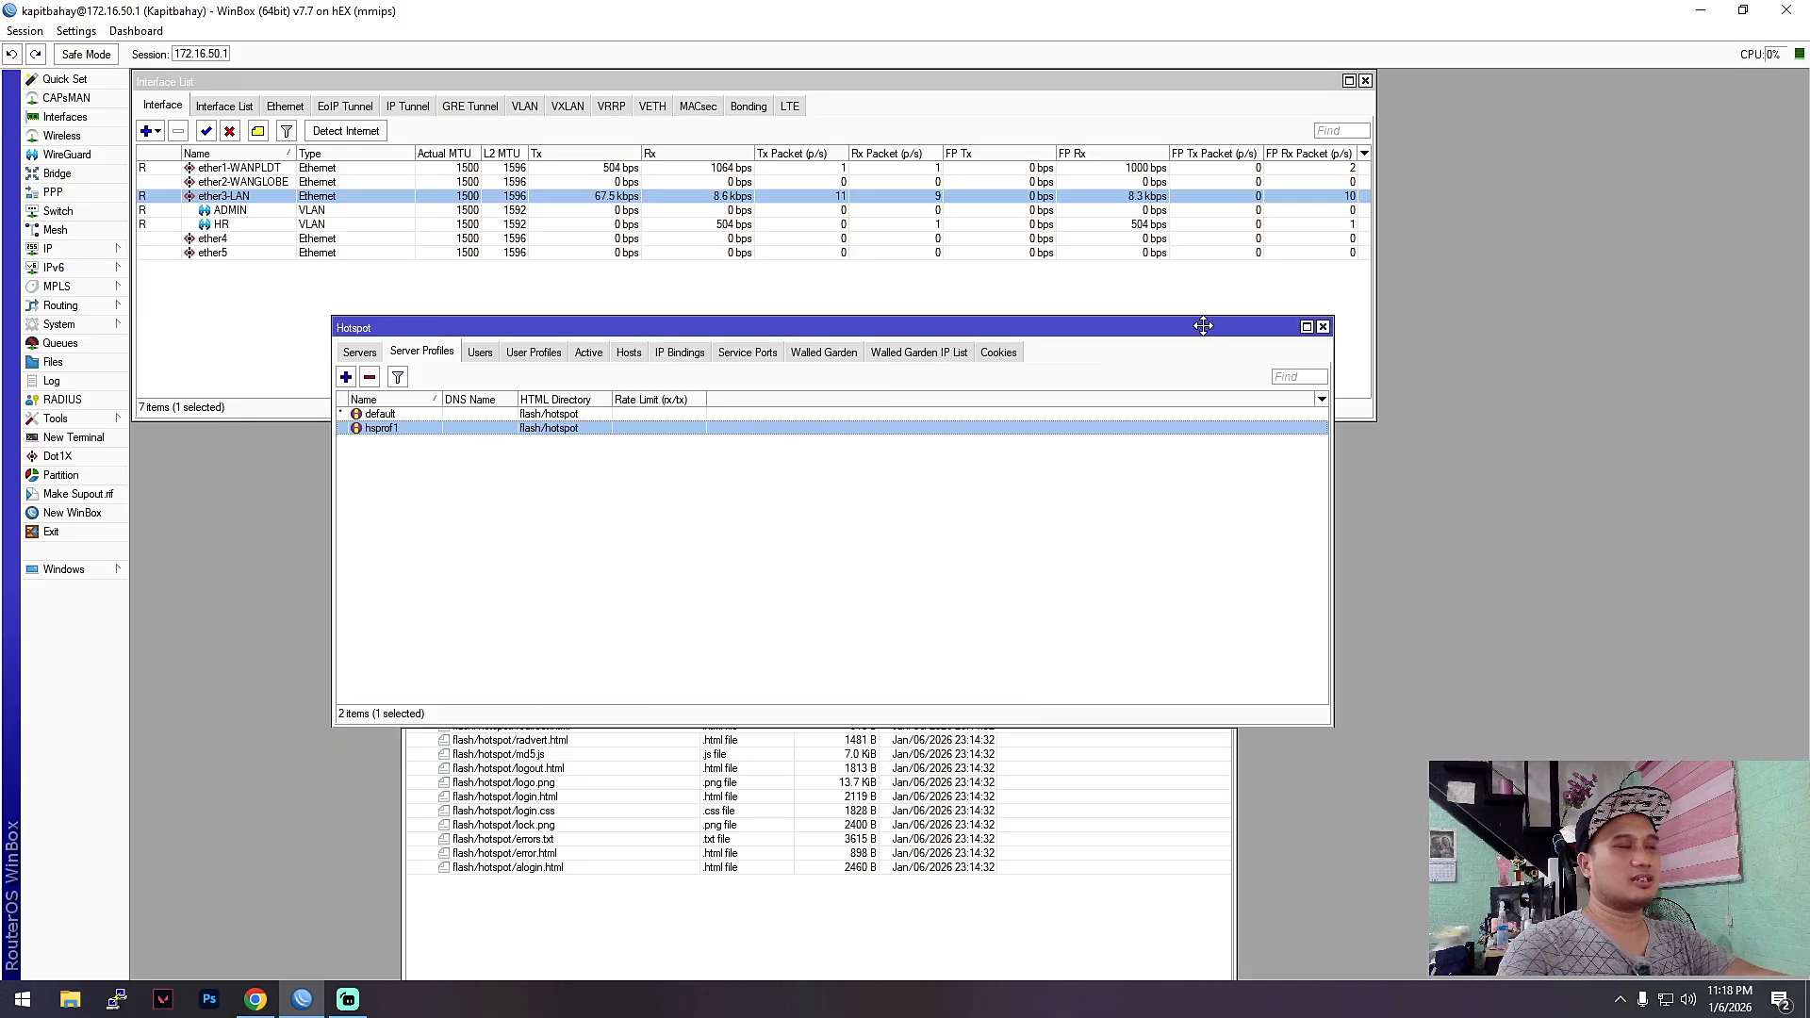
left_click_drag(1209, 326, 1073, 301)
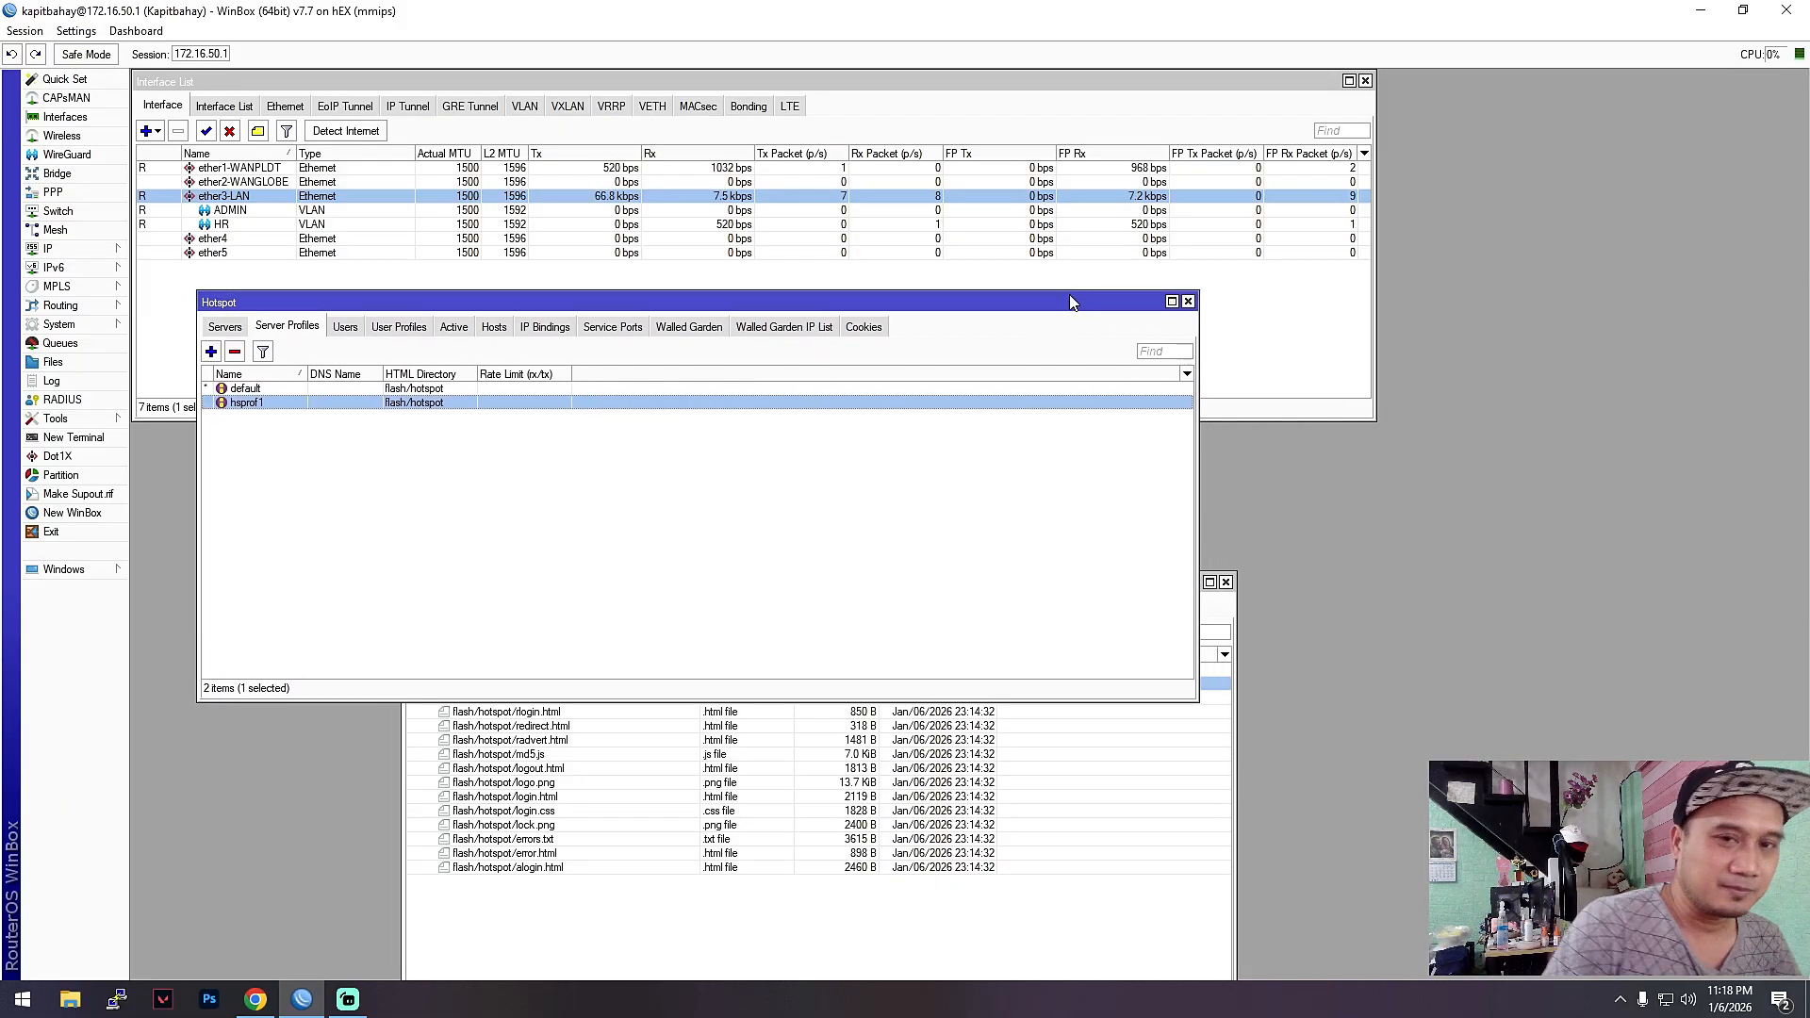